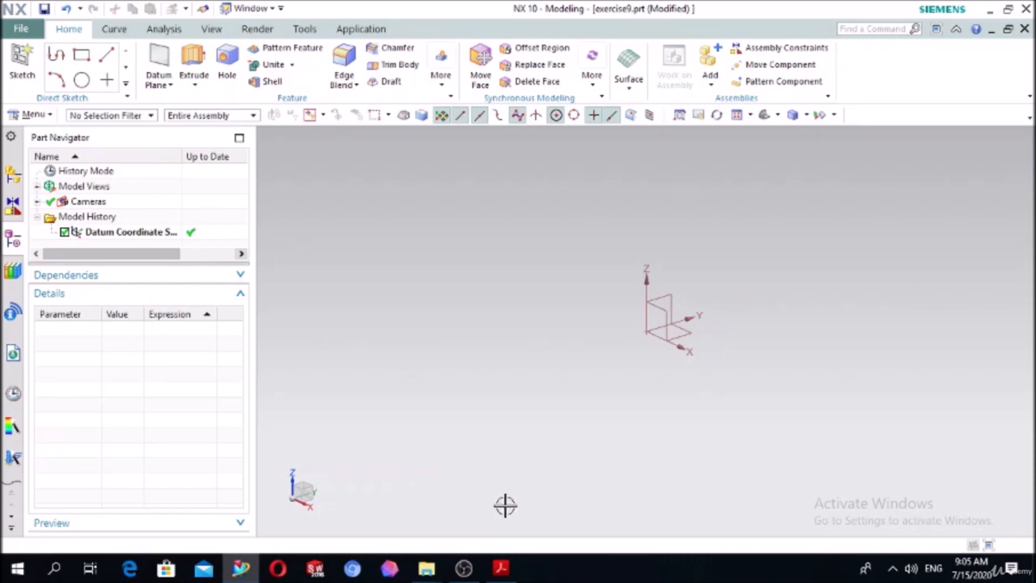
- Check the flange drawing in Acrobat Reader, return to NX and create a sketch on the datum's XY plane
click(502, 569)
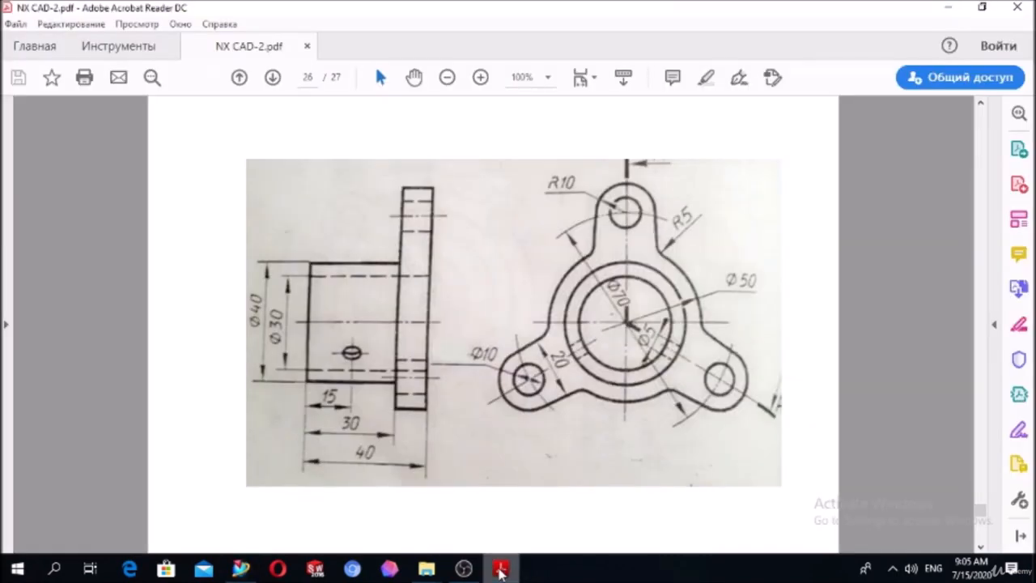
click(241, 569)
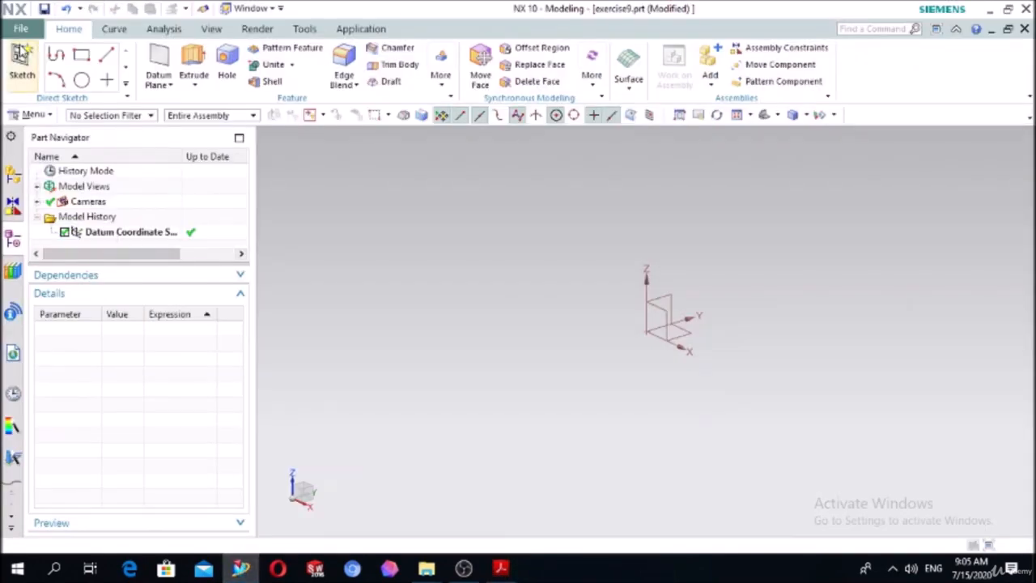
click(24, 75)
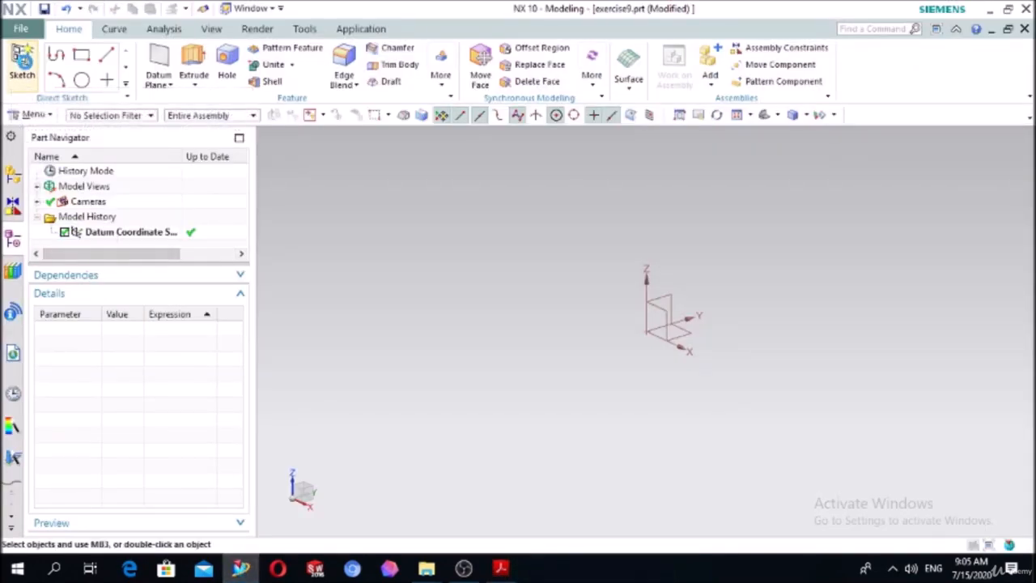
click(683, 339)
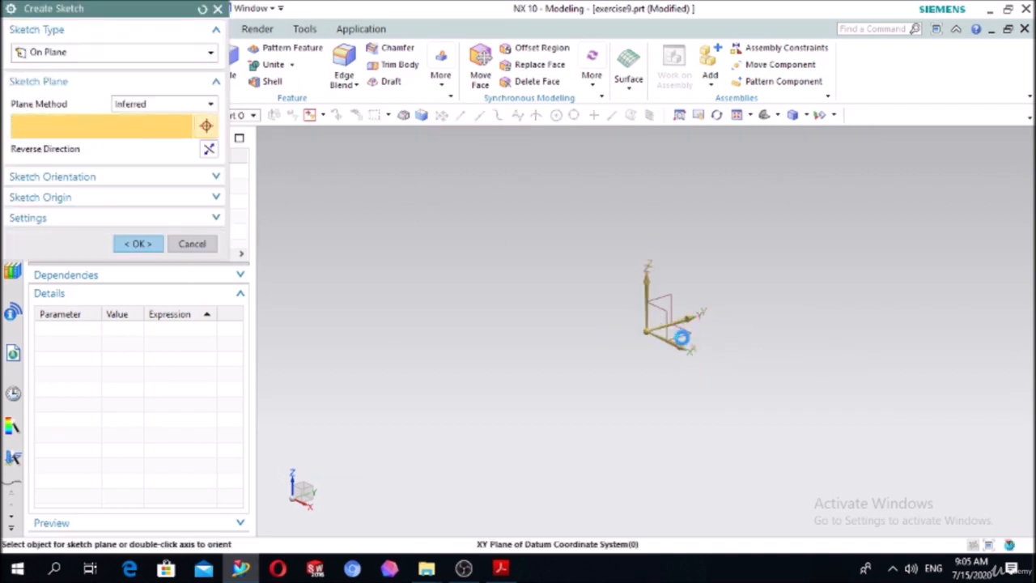
click(139, 245)
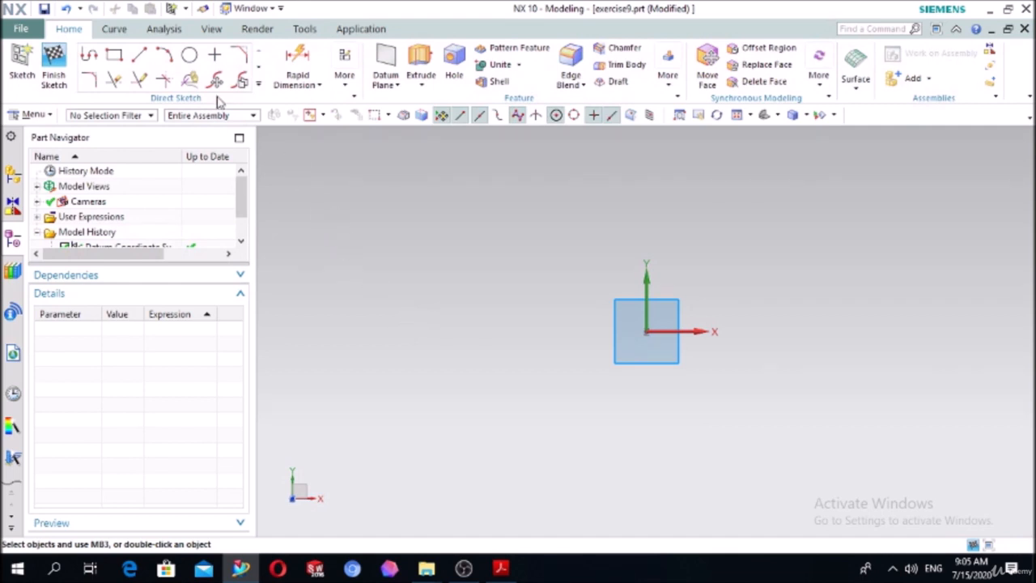
- Draw a circle about 96 mm in diameter centred on the sketch origin
click(190, 57)
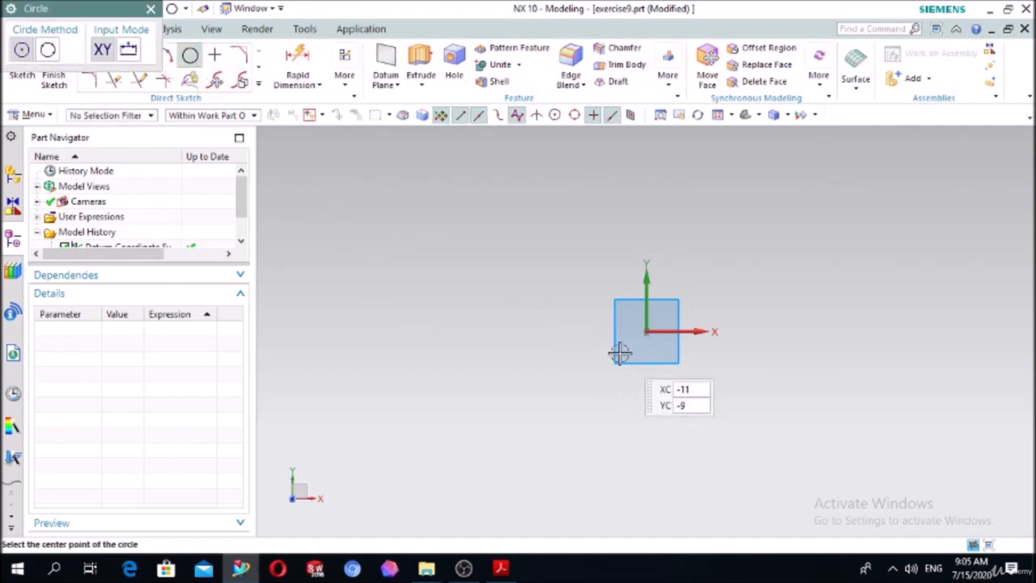
click(647, 332)
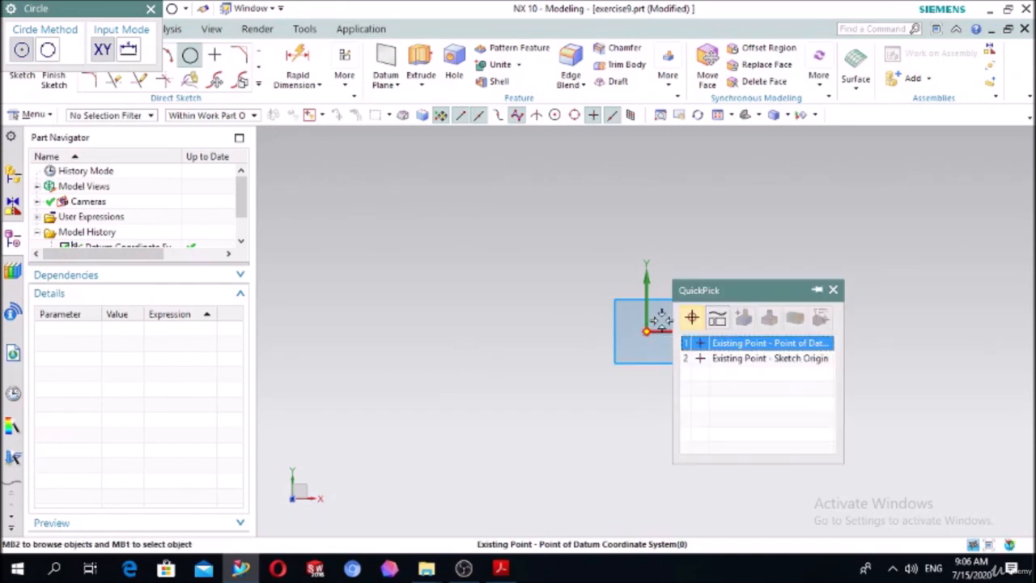
click(737, 357)
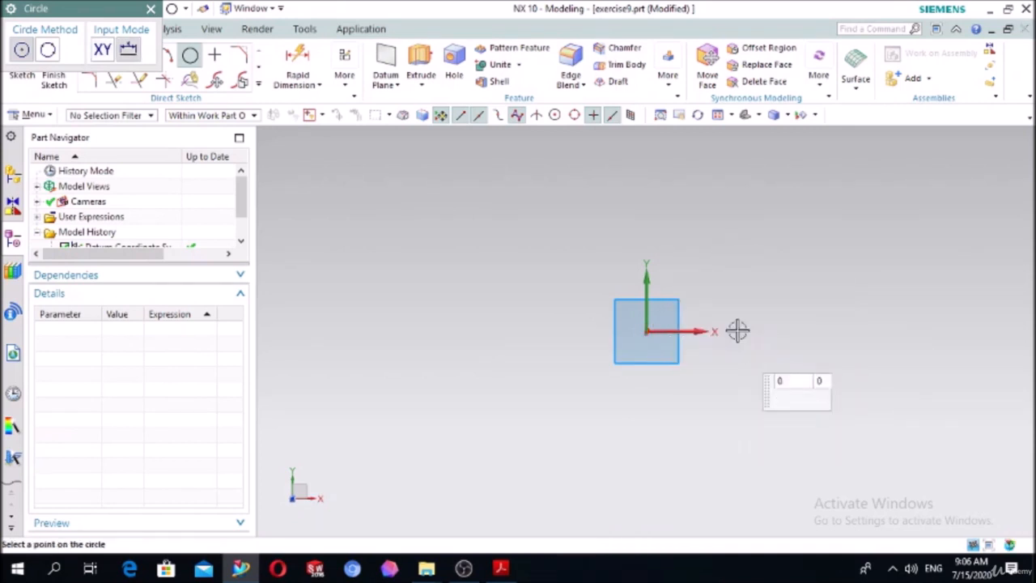
click(731, 267)
- Dimension the circle's diameter and set it to 50 mm
click(312, 65)
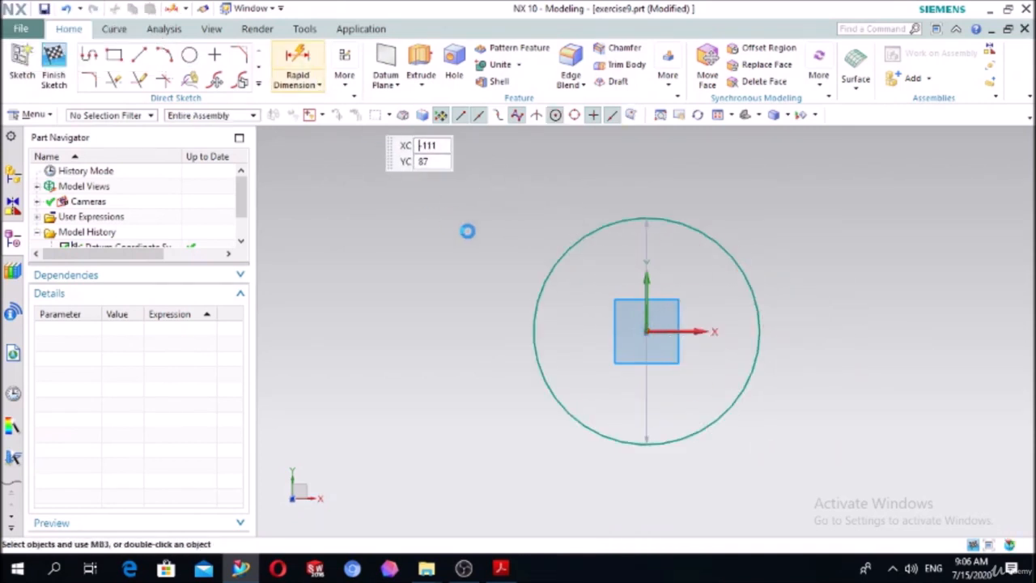
click(540, 287)
click(374, 222)
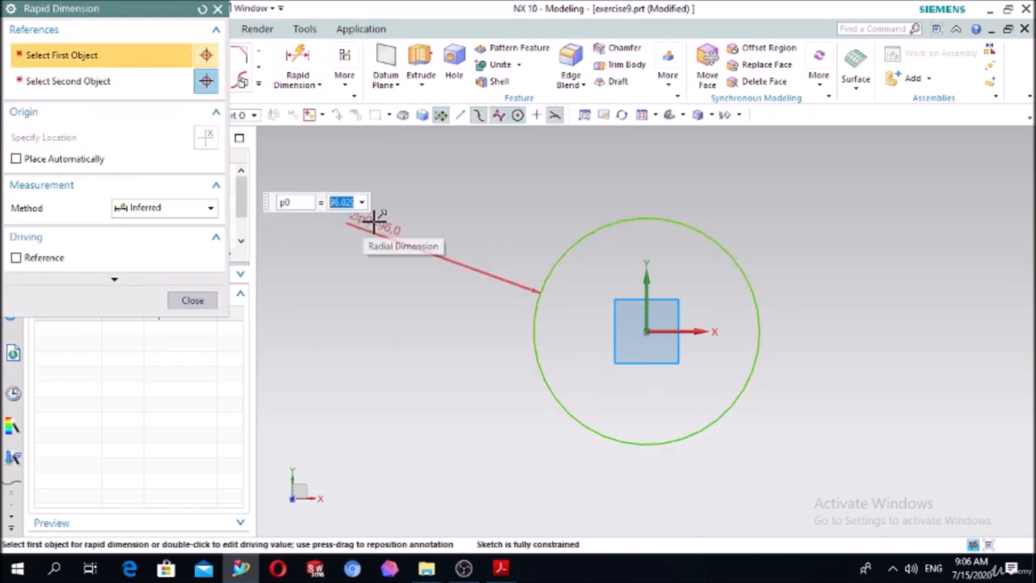
key(Return)
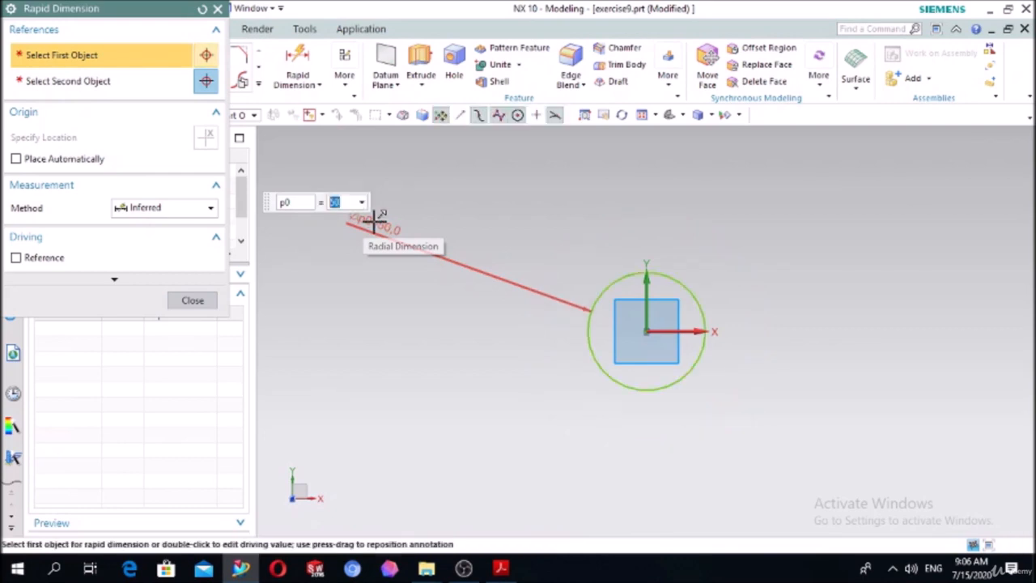
click(208, 300)
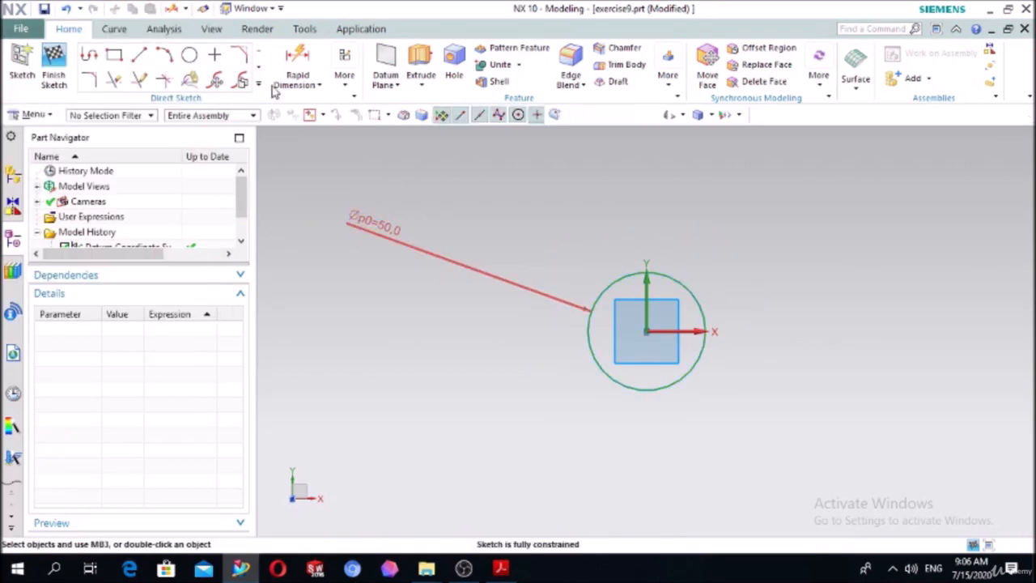
- Draw a second circle with a diameter of 70 mm, centred on the sketch origin
click(188, 62)
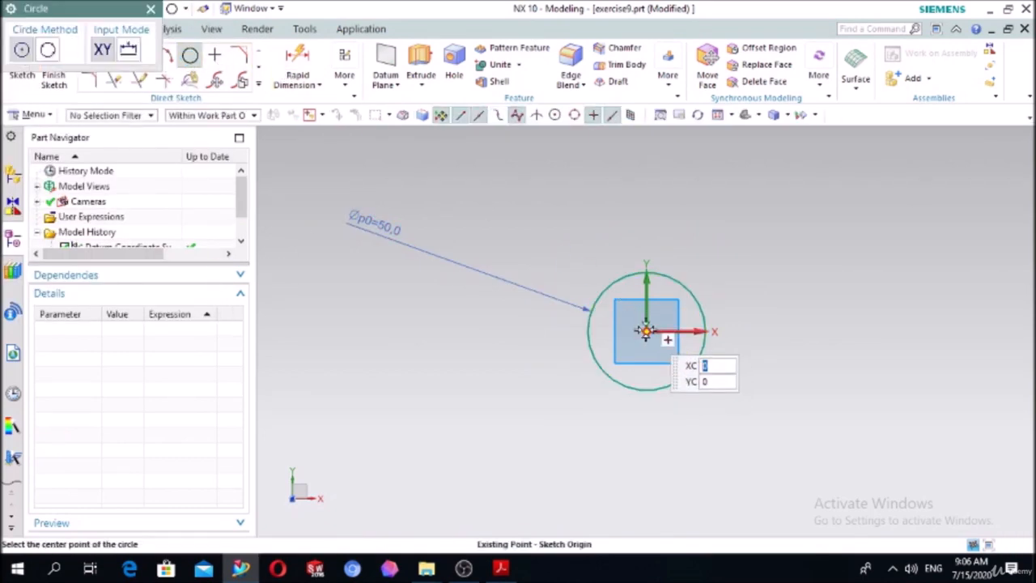
click(646, 330)
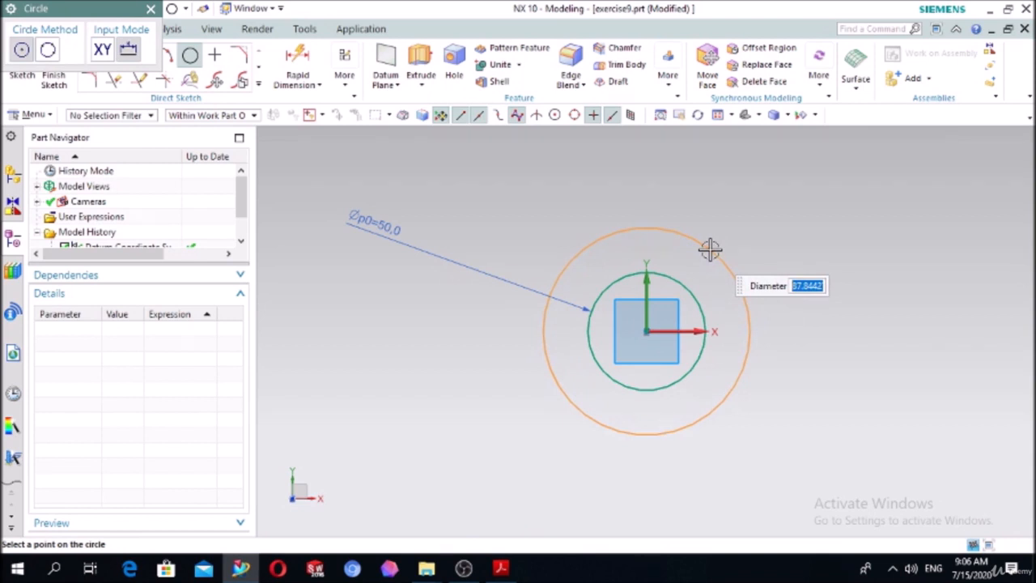
text(70)
key(Return)
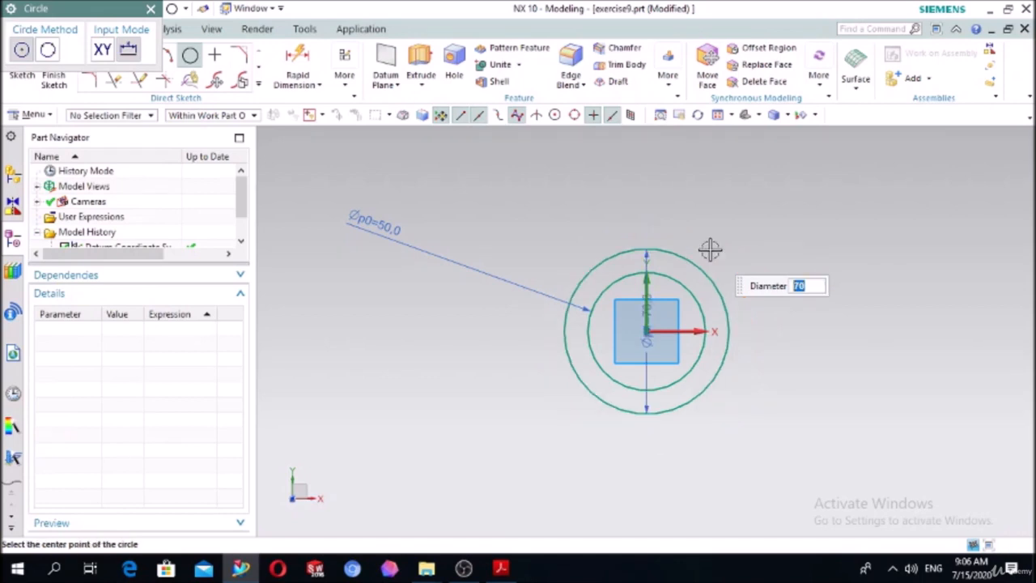
key(Escape)
key(Escape)
- Convert the 70 mm circle to a reference curve
scroll(726, 222, up, 3)
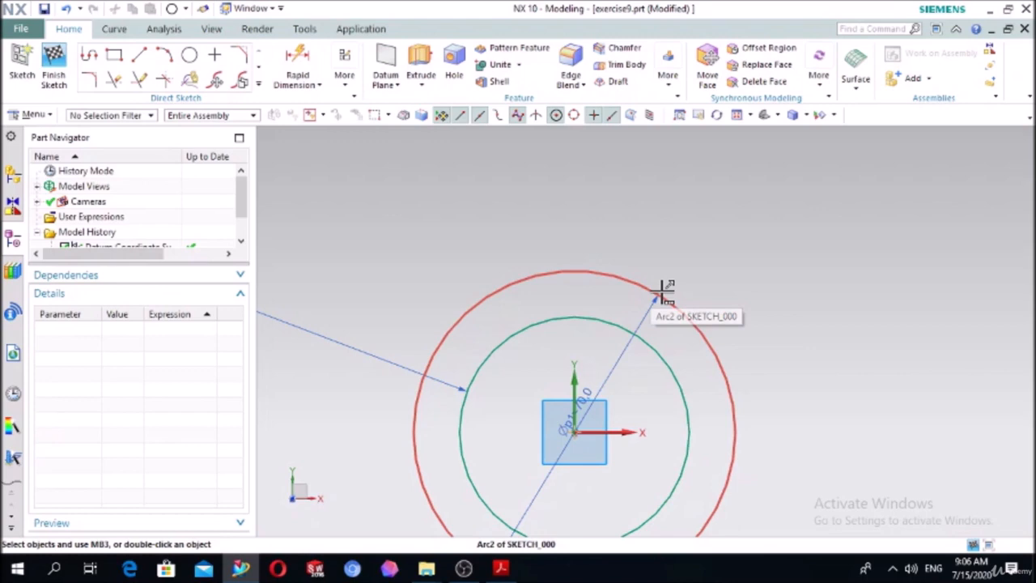
click(662, 292)
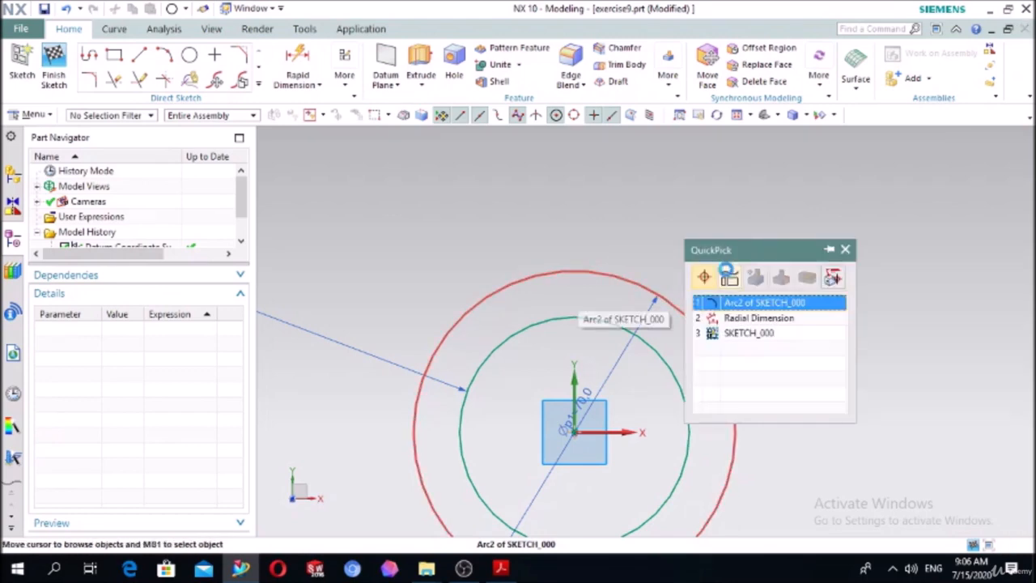
key(Escape)
click(684, 304)
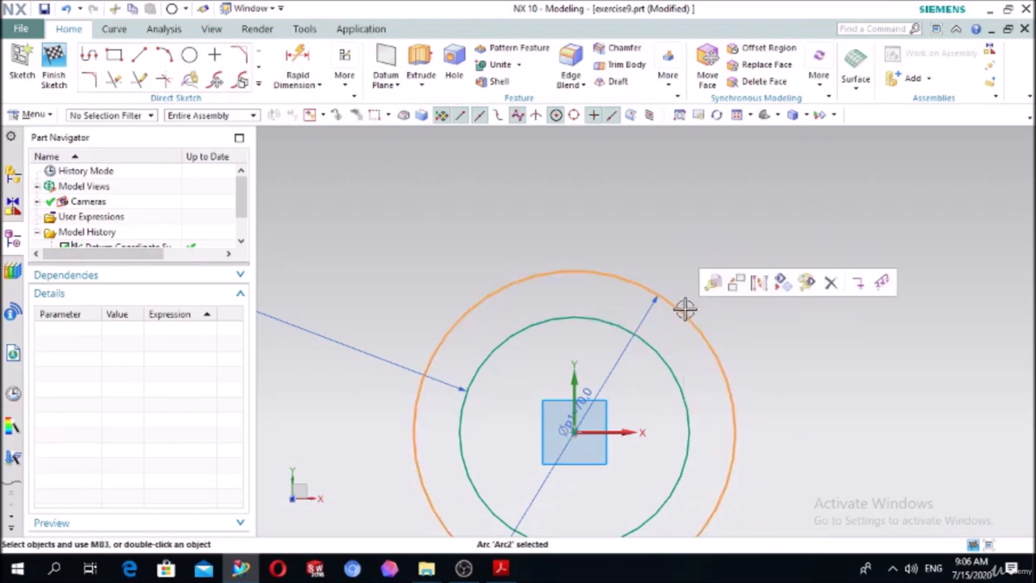
click(755, 284)
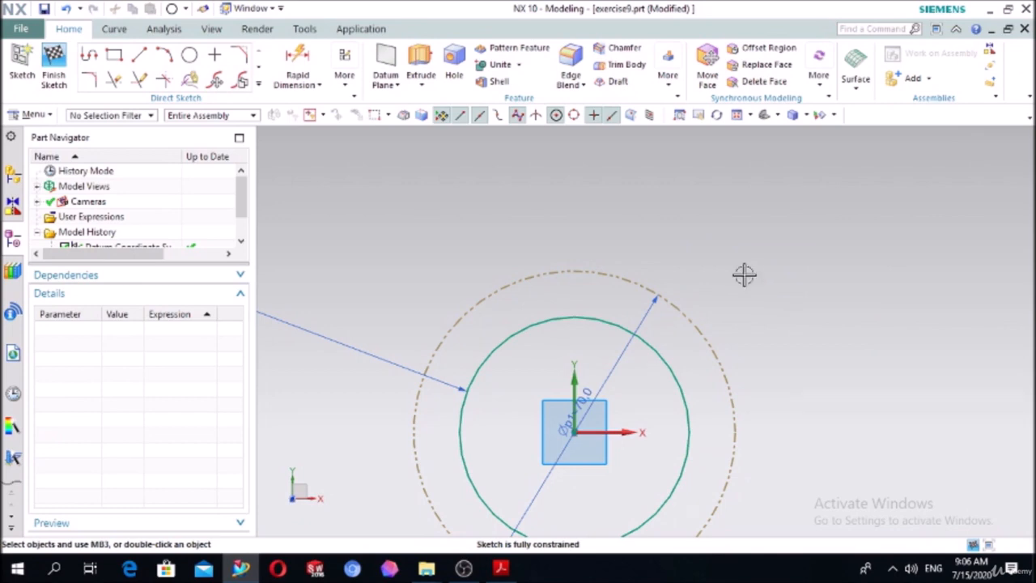
- Draw a vertical line about 64 mm long upward from the origin and convert it to reference
click(139, 54)
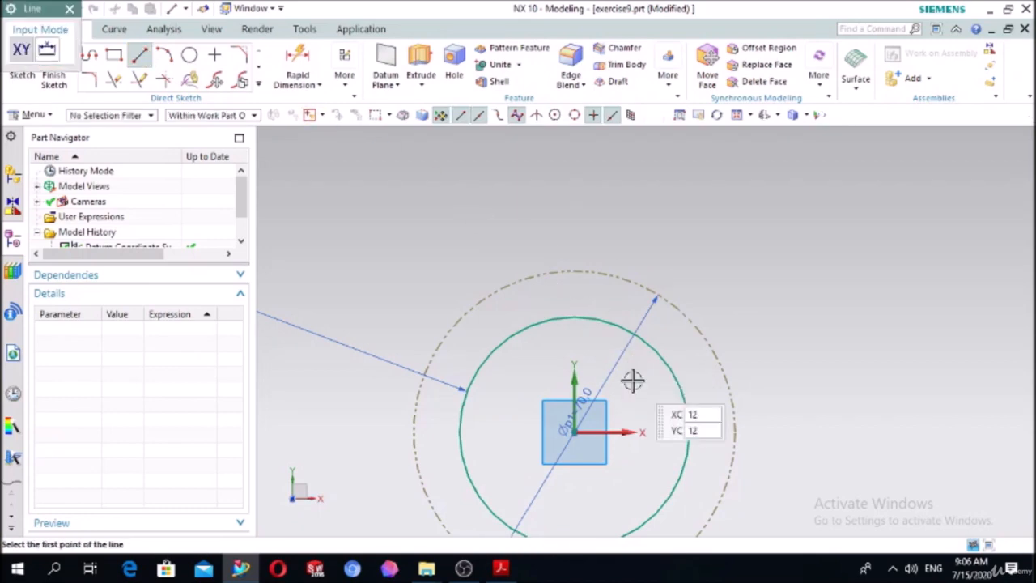
click(573, 432)
click(570, 137)
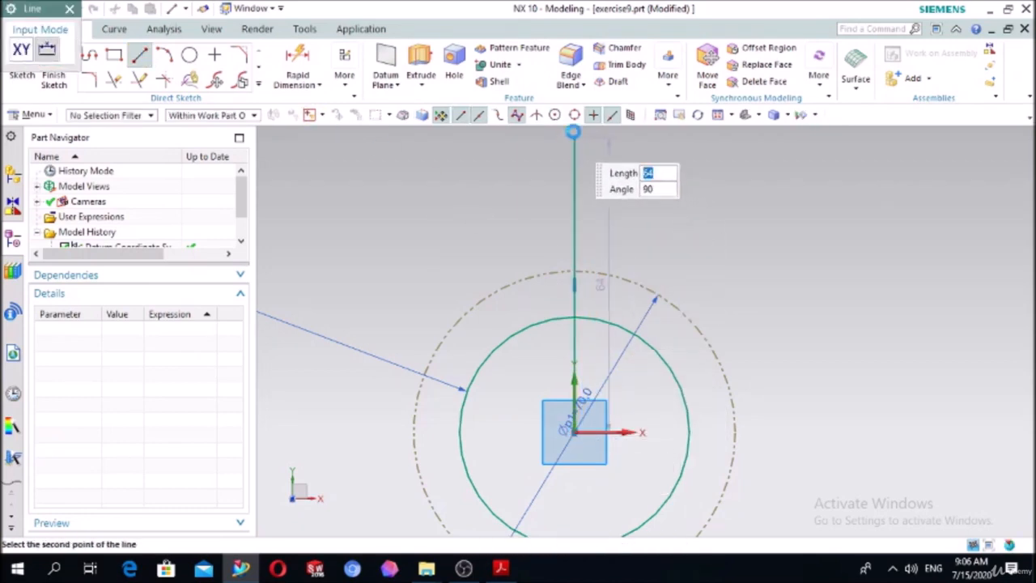
key(Escape)
click(574, 186)
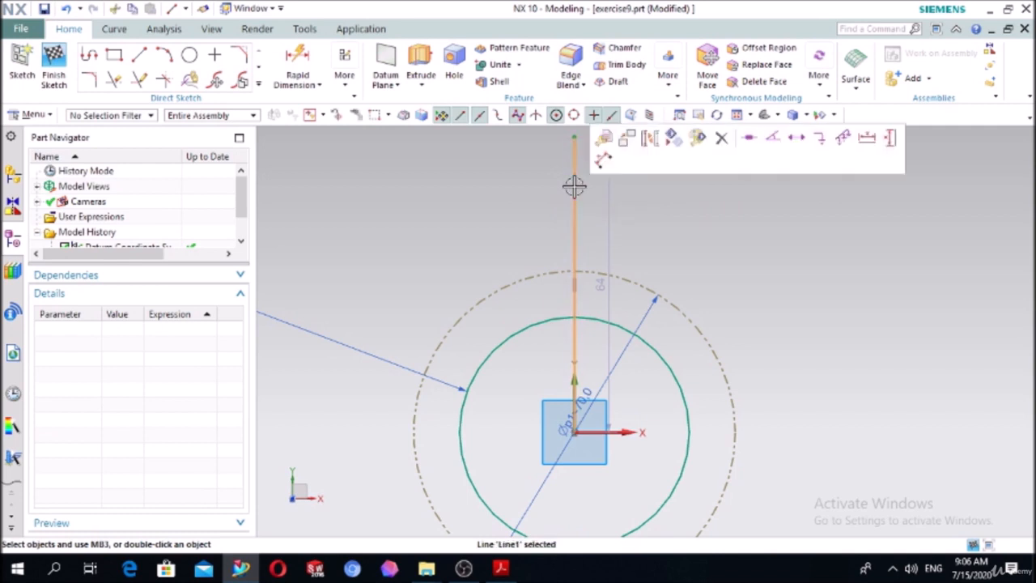
click(645, 135)
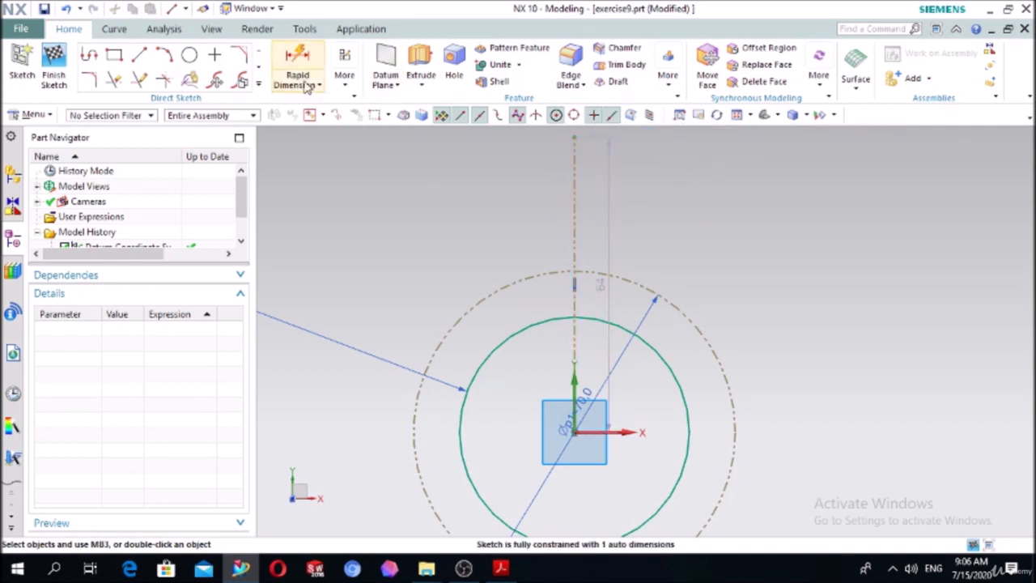
- Draw a circle about 25 mm in diameter just beside the upper end of the vertical reference line
click(189, 54)
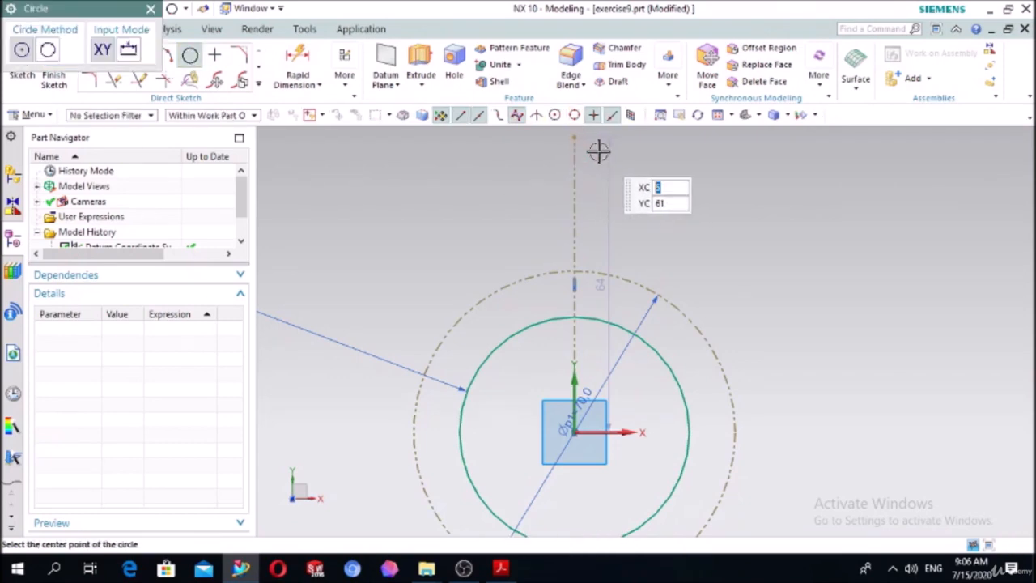
click(600, 164)
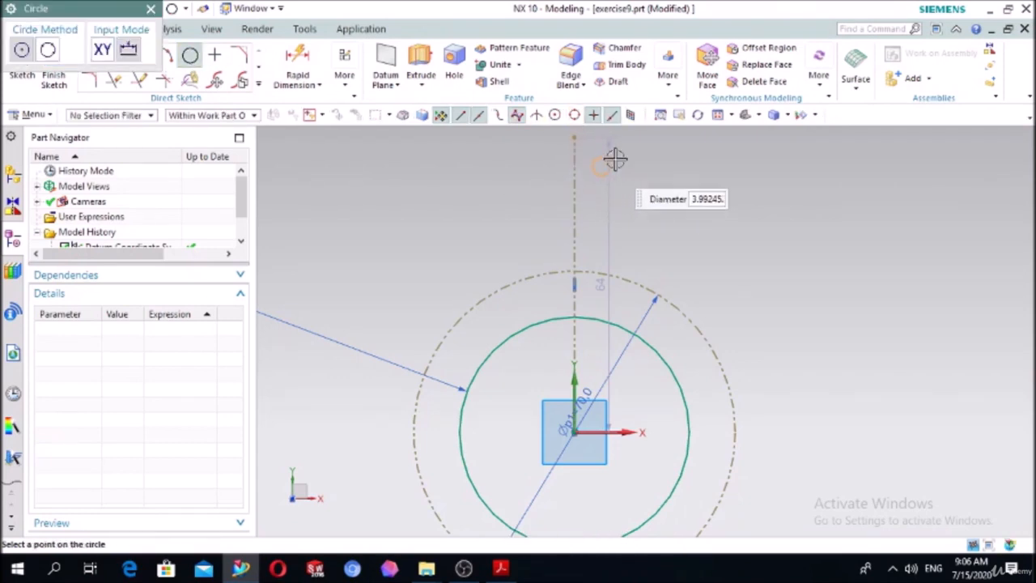
click(656, 146)
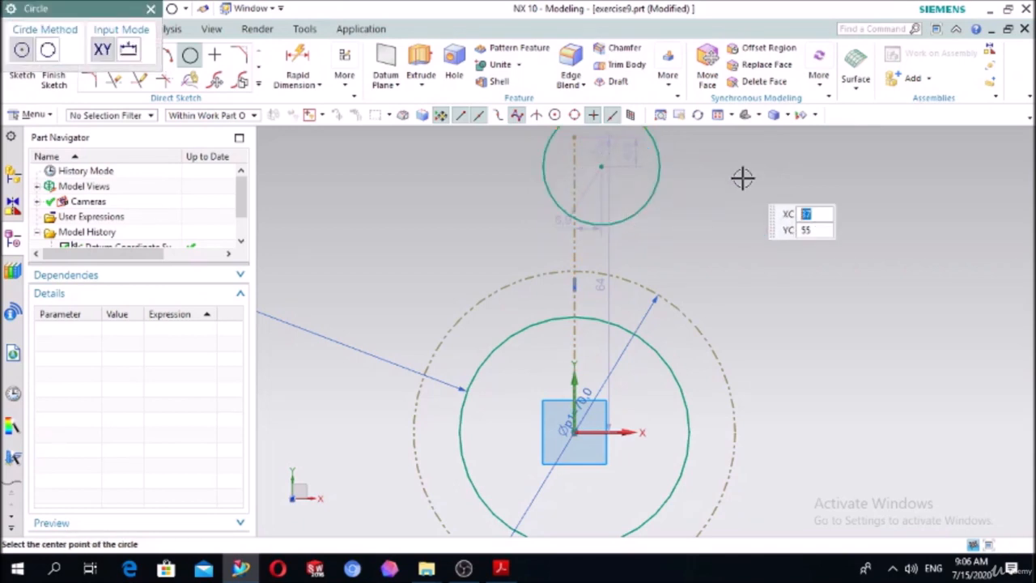
key(Escape)
- Dimension the small upper circle's diameter and set it to 20 mm
click(297, 65)
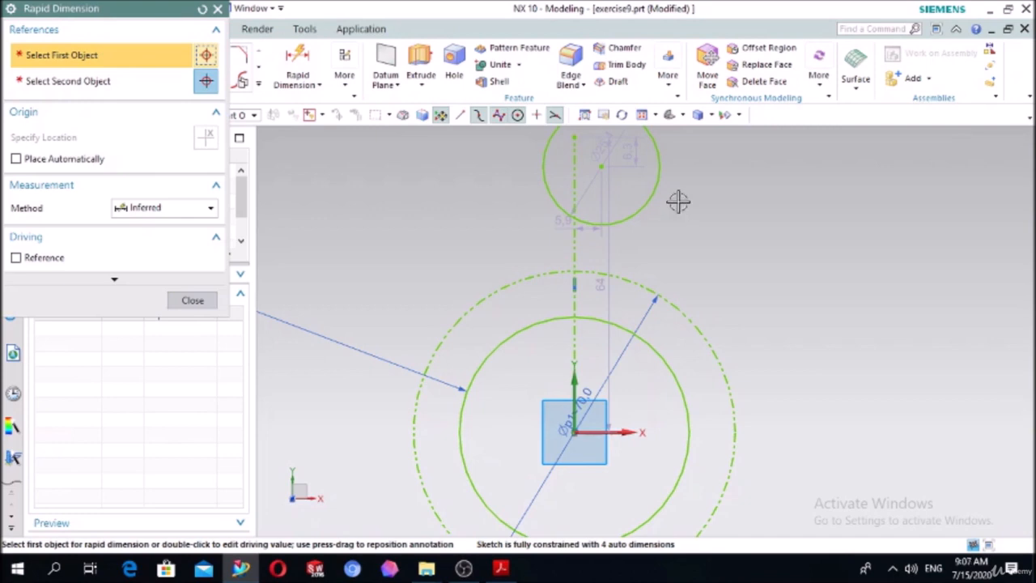
click(659, 180)
click(779, 195)
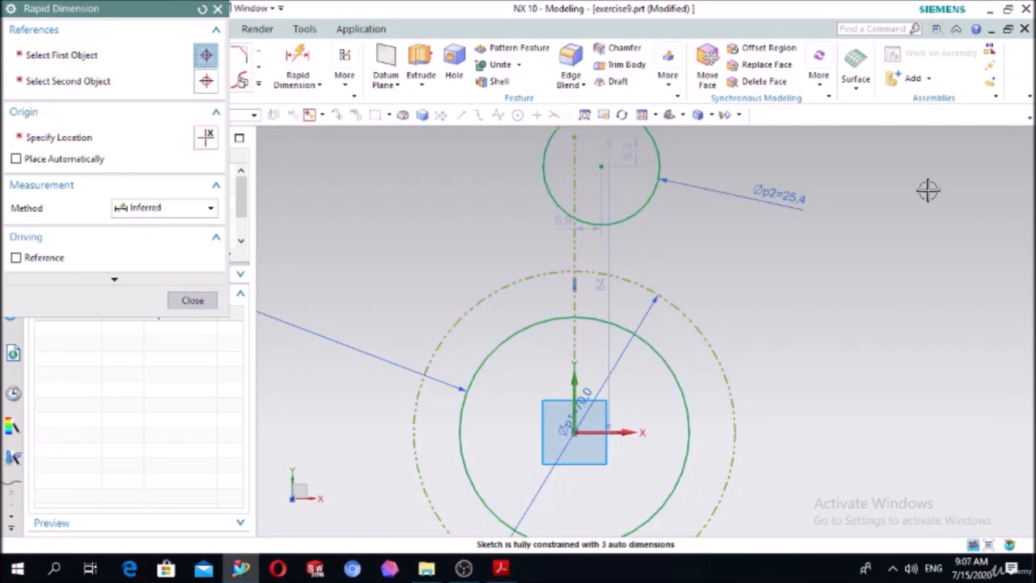
key(Return)
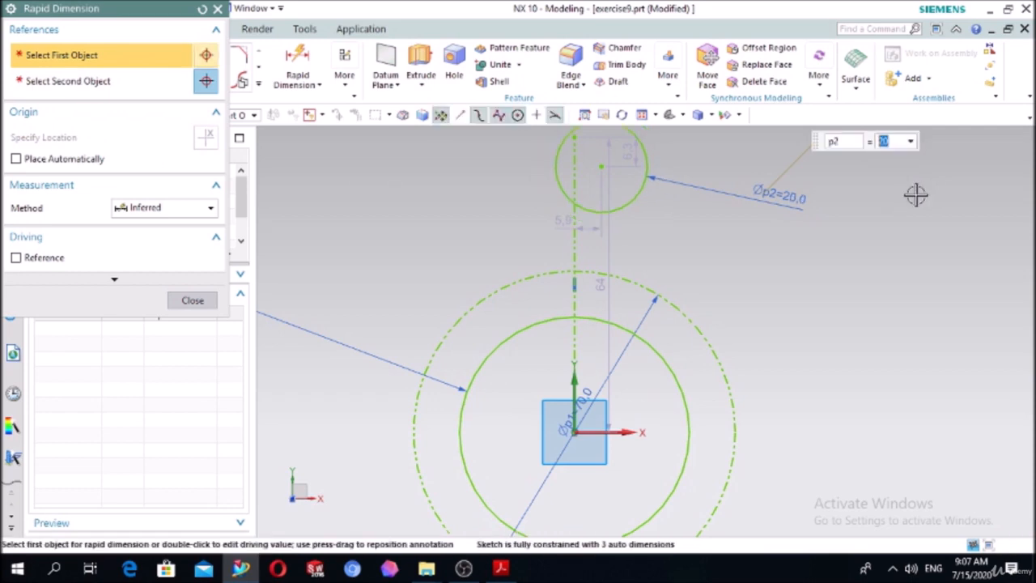
key(Escape)
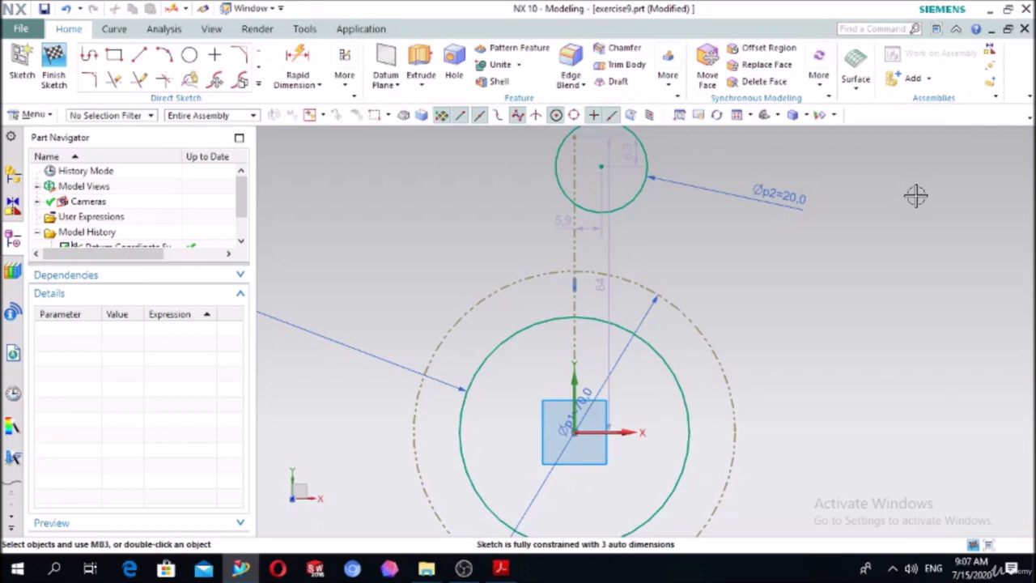
- Constrain the 20 mm circle's centre onto the vertical reference line with a Point on Curve constraint
key(c)
click(52, 62)
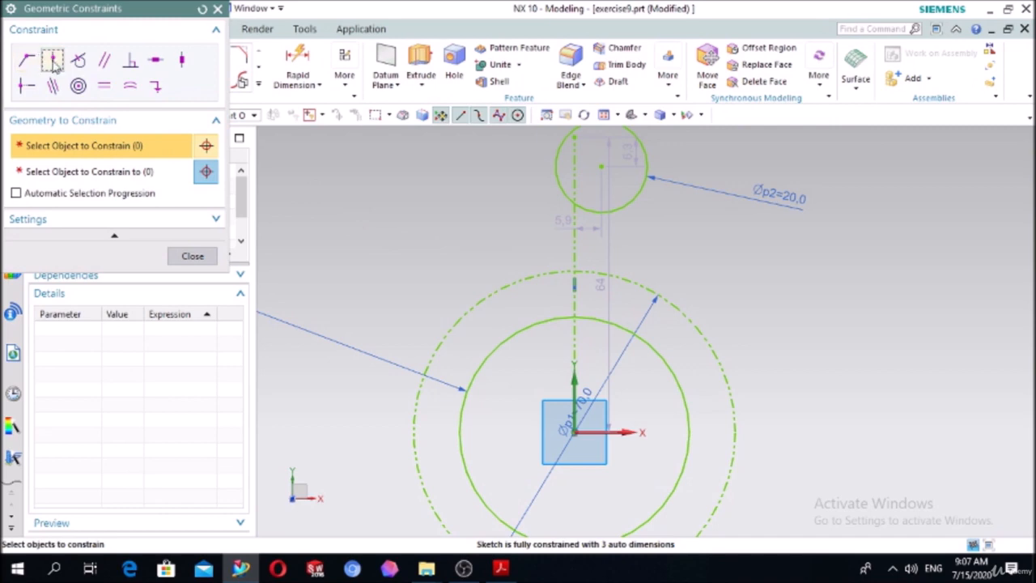
click(600, 163)
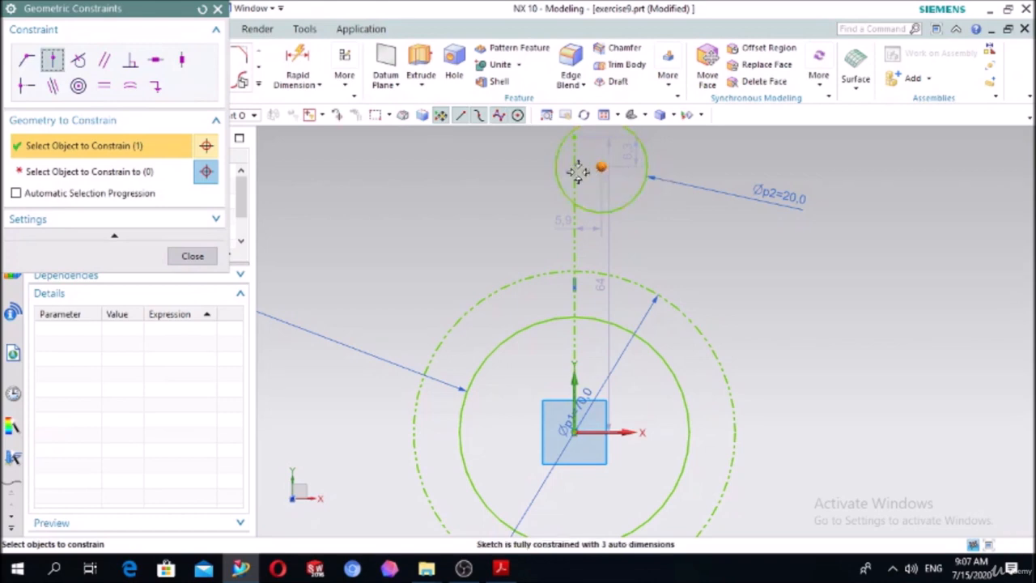
click(153, 172)
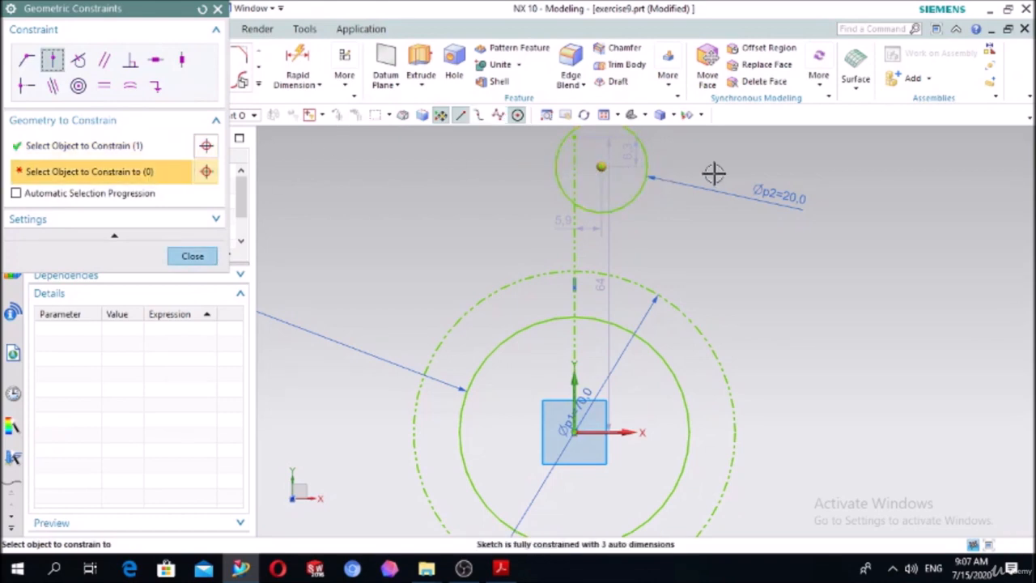
click(581, 175)
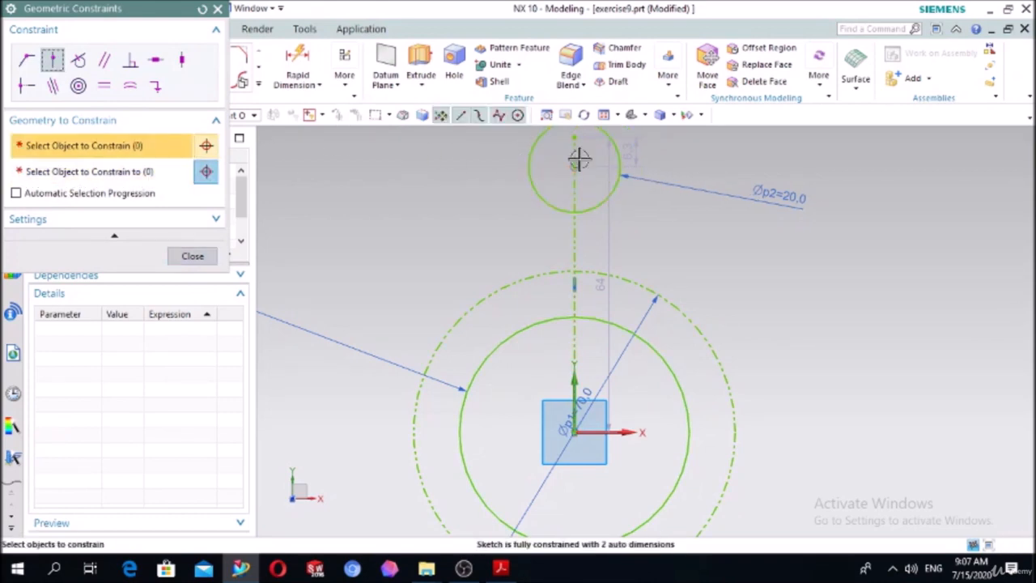
- Constrain the 20 mm circle's centre onto the 70 mm reference circle with a Point on Curve constraint
scroll(582, 159, up, 3)
click(555, 173)
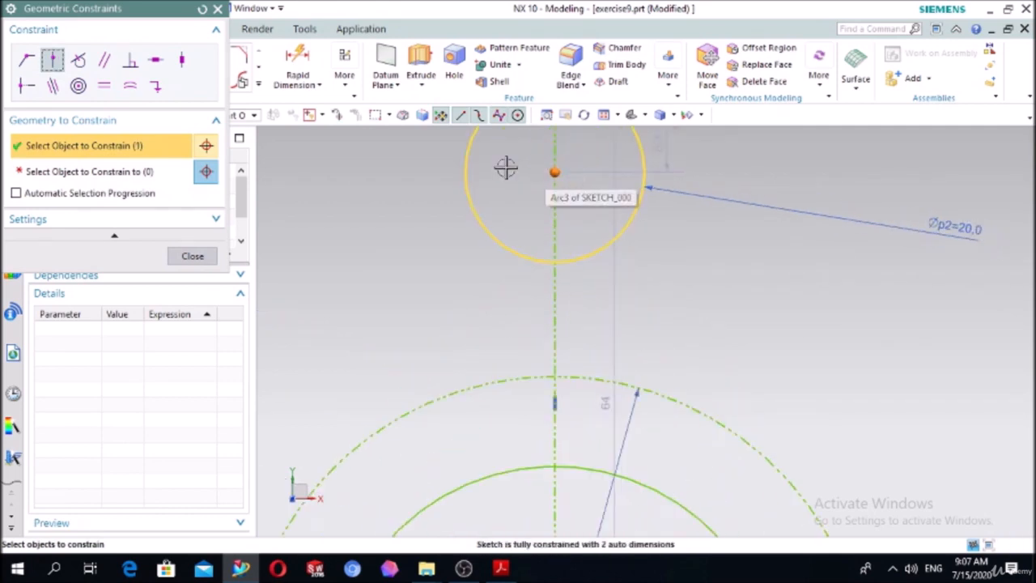
click(102, 173)
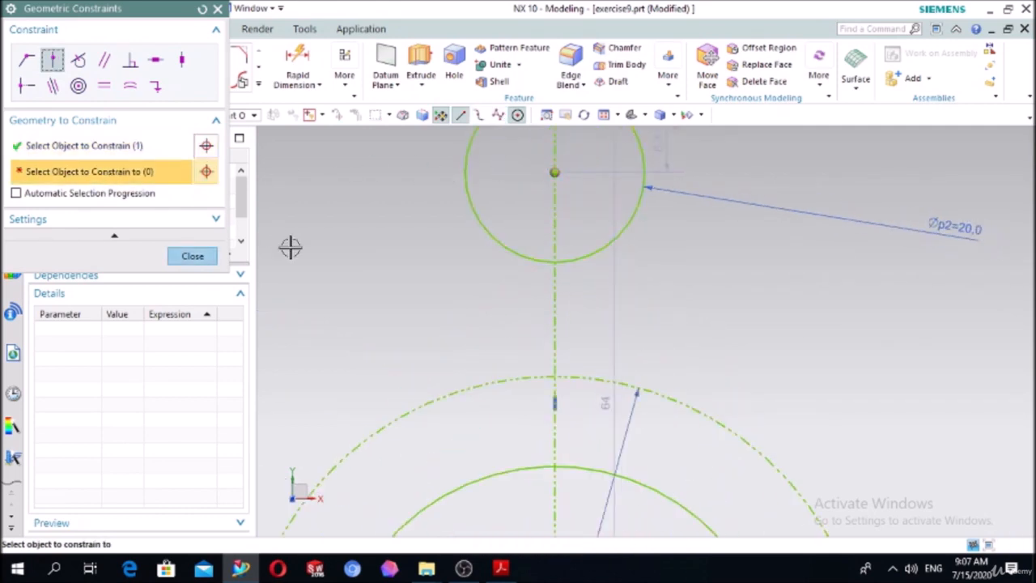
click(499, 379)
scroll(727, 274, down, 3)
scroll(728, 274, down, 2)
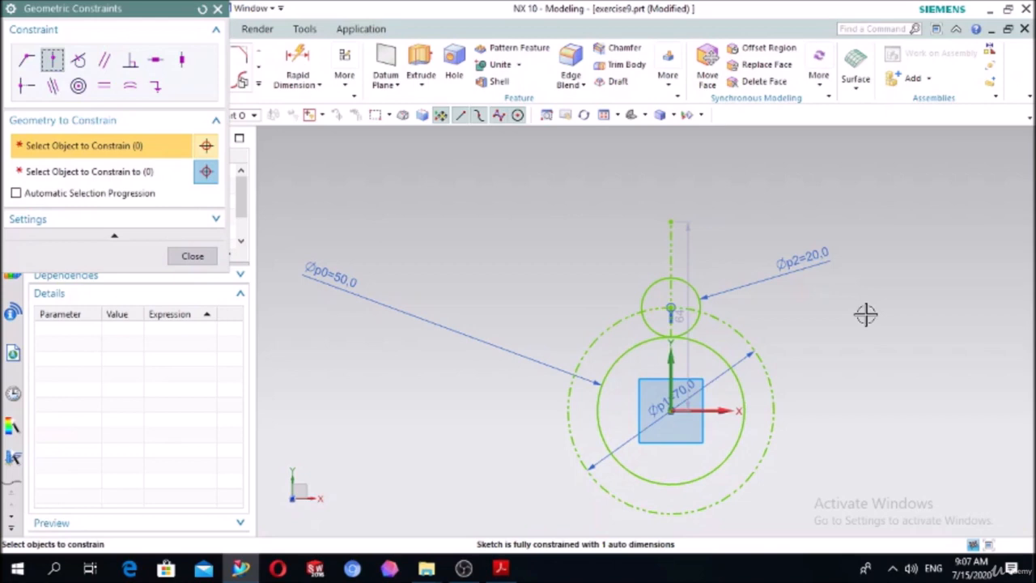
click(218, 9)
- Draw a vertical line about 12.1 mm long from the 20 mm circle's left side down to the 50 mm circle
click(139, 54)
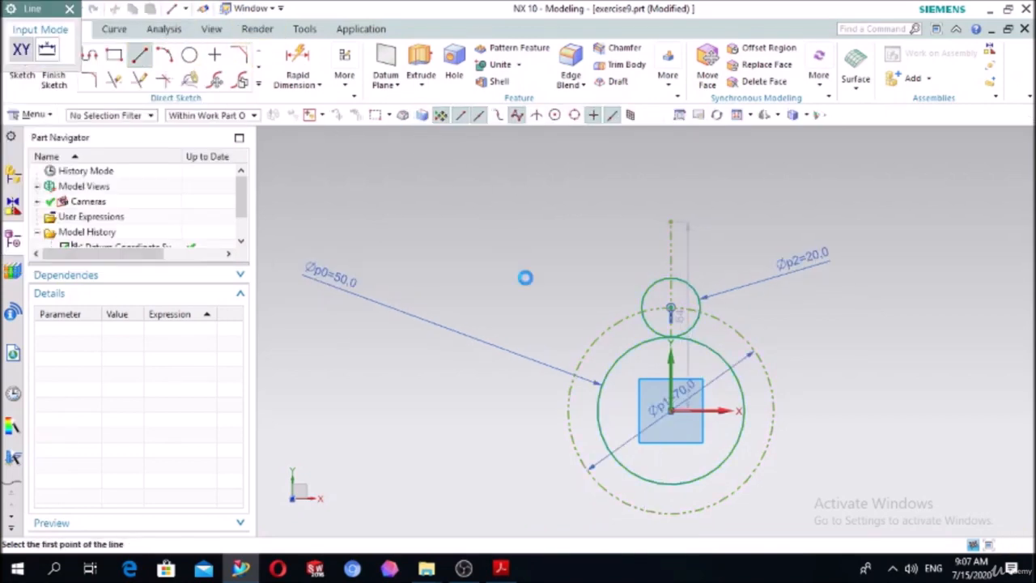
scroll(648, 330, up, 5)
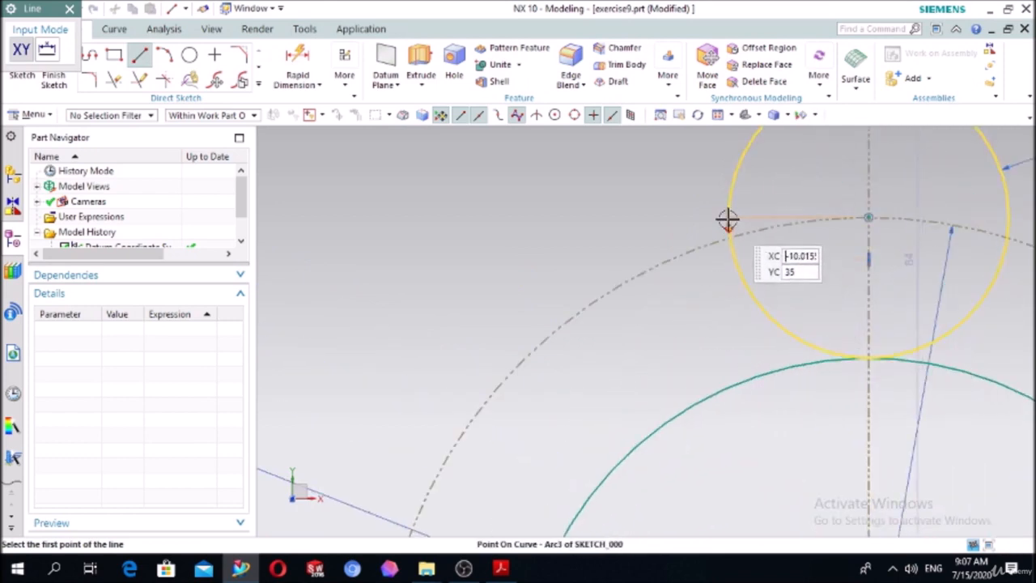
click(728, 218)
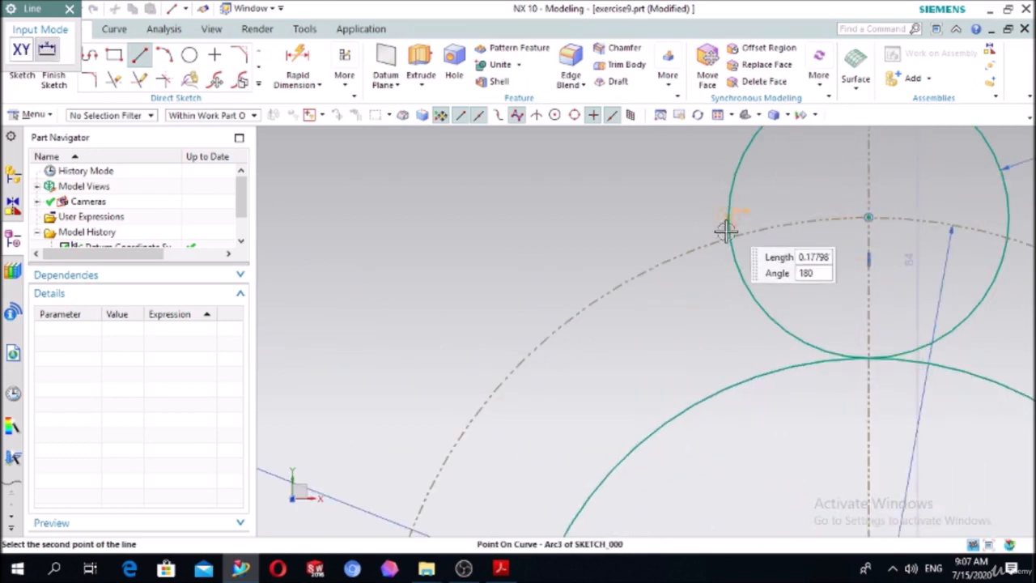
click(726, 387)
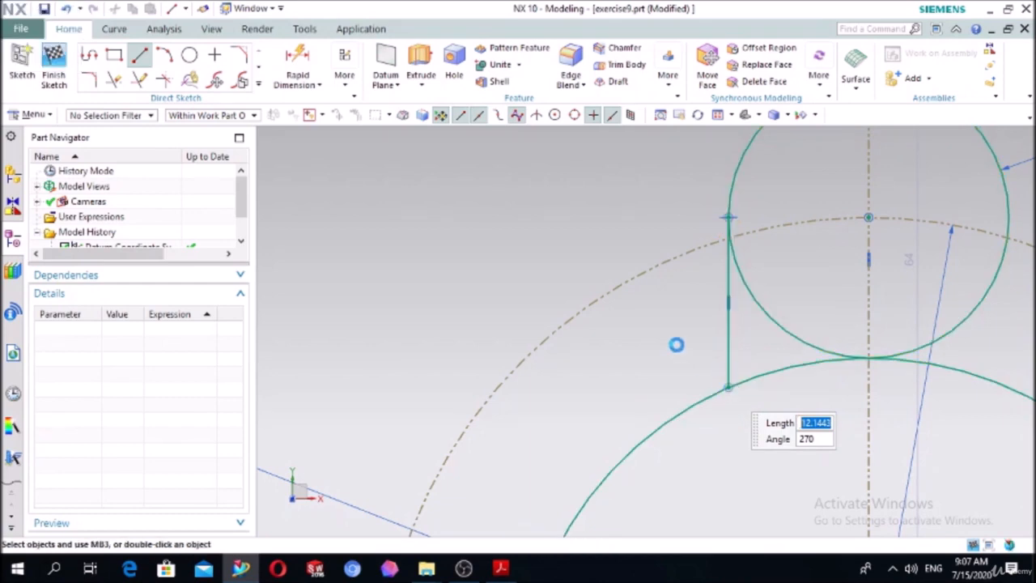
key(Escape)
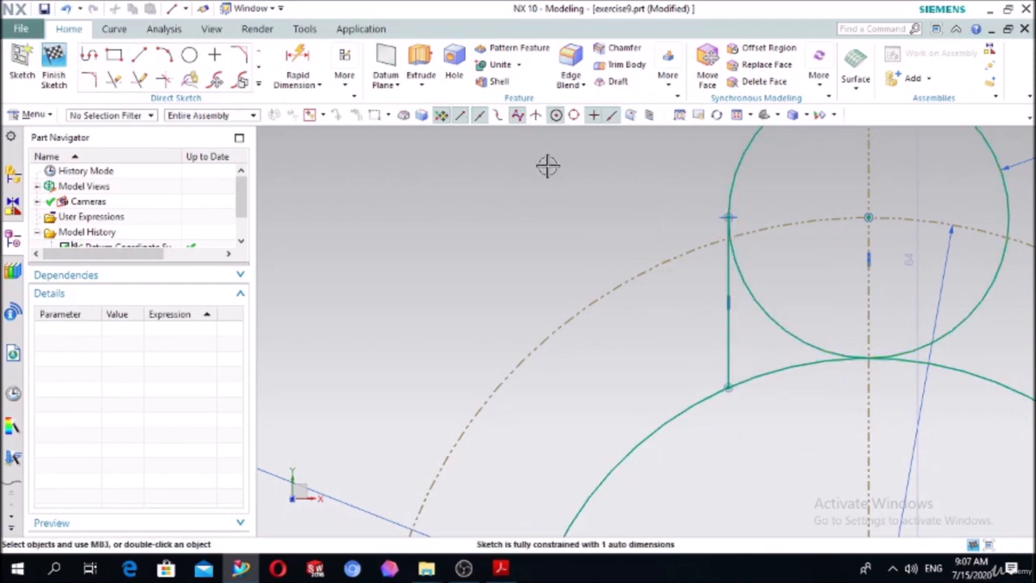
- Draw a near-vertical line about 11.3 mm long from the 20 mm circle's right side down to the 50 mm circle
click(149, 53)
scroll(440, 162, down, 1)
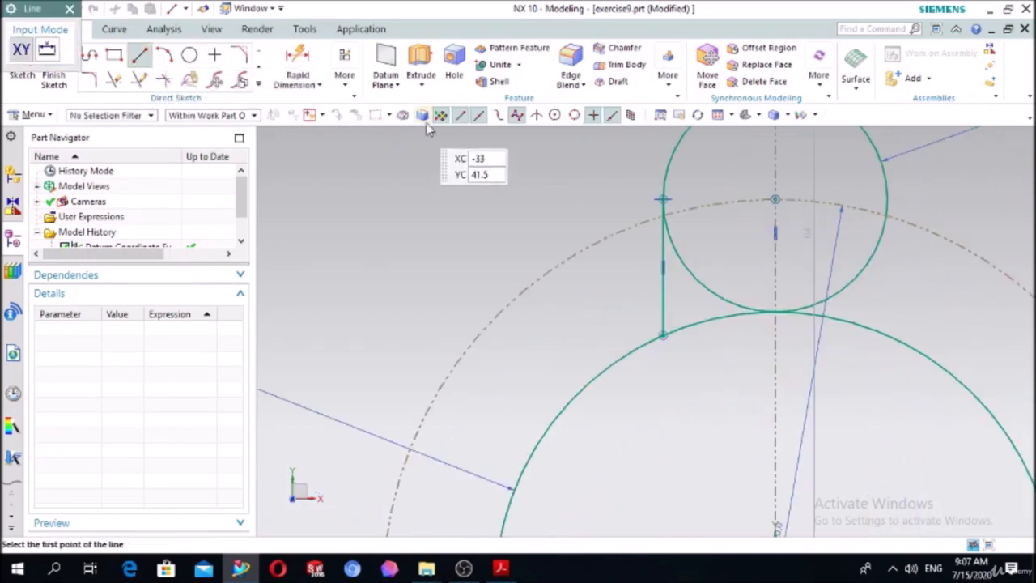
scroll(914, 243, up, 3)
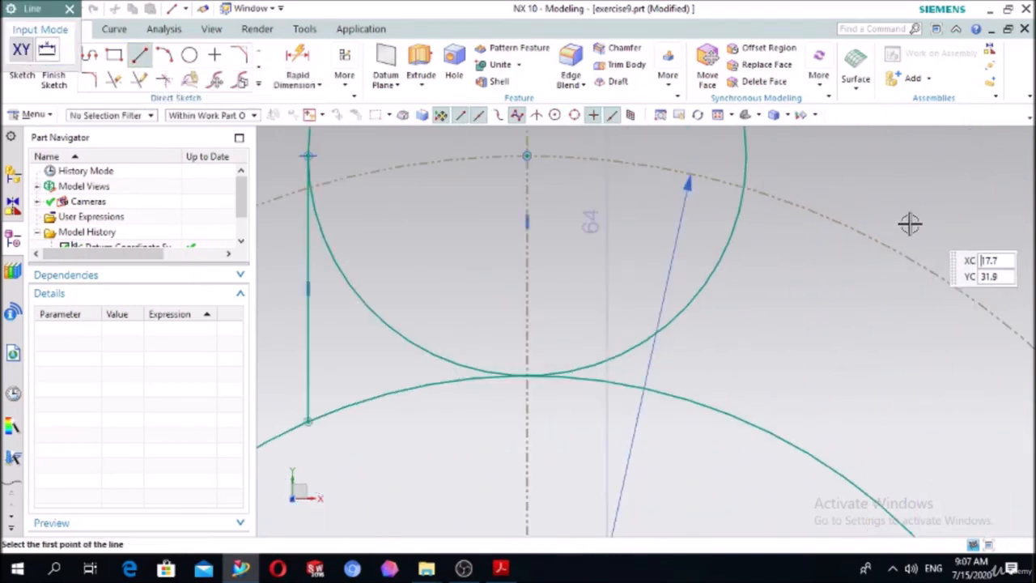
click(746, 173)
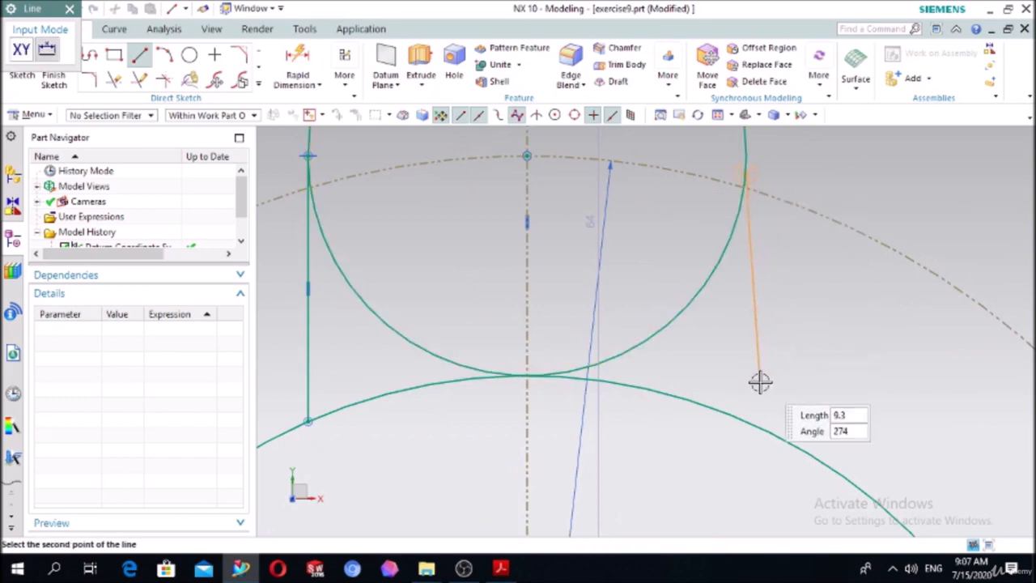
click(748, 421)
key(Escape)
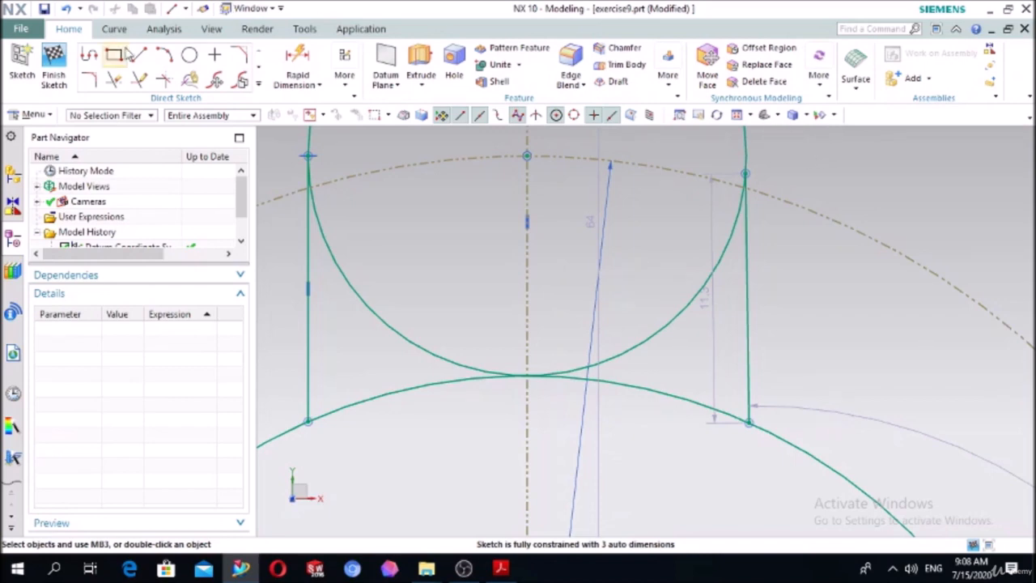
- Dimension the angle between the two connecting side lines and set it to 20 degrees
click(300, 65)
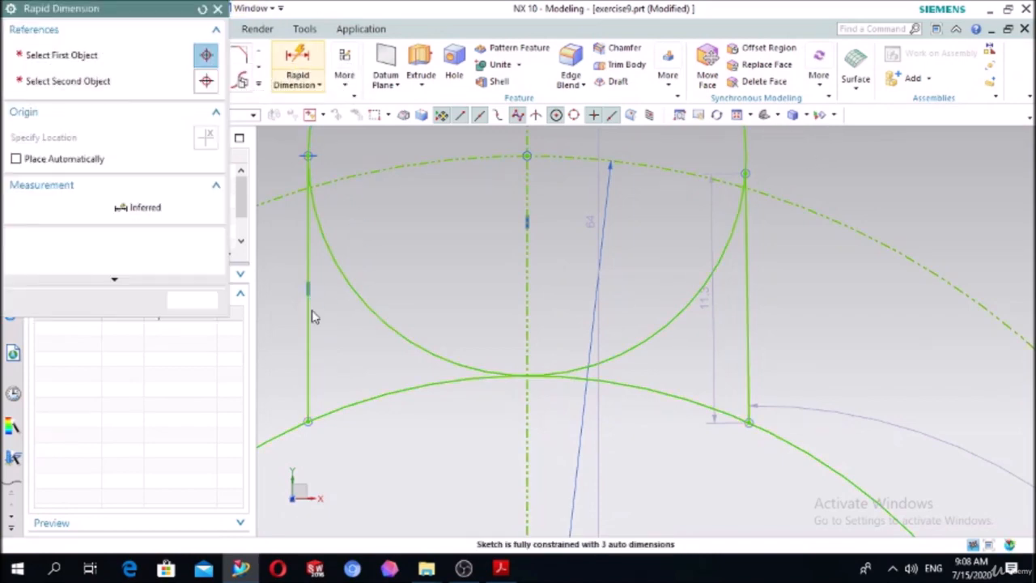
click(306, 316)
click(730, 361)
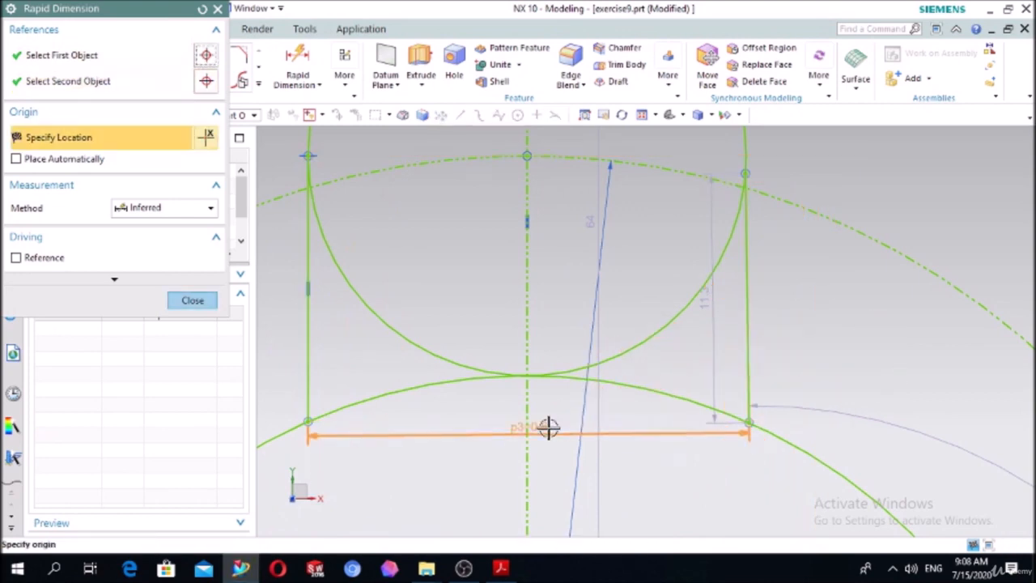
click(510, 437)
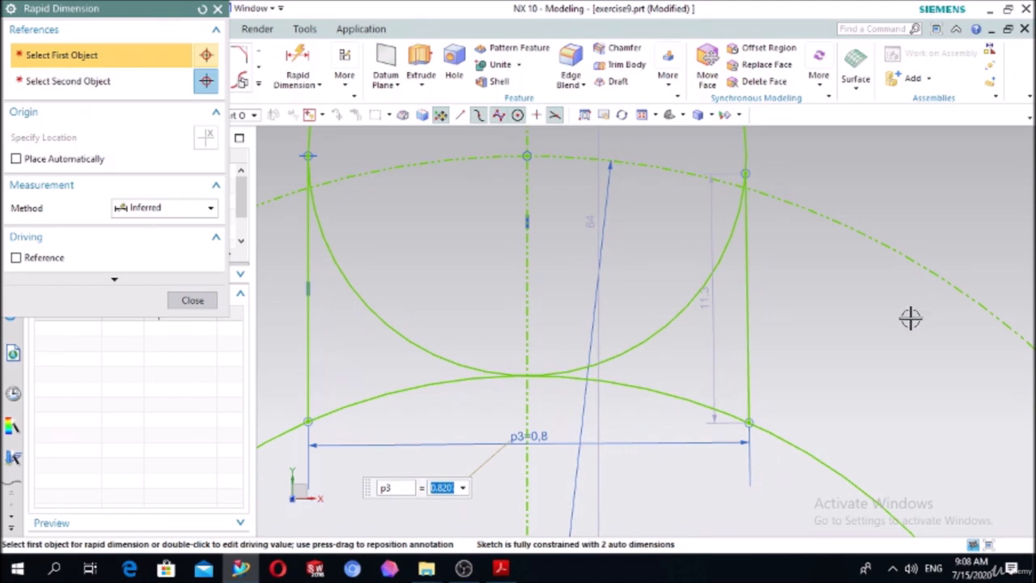
text(20)
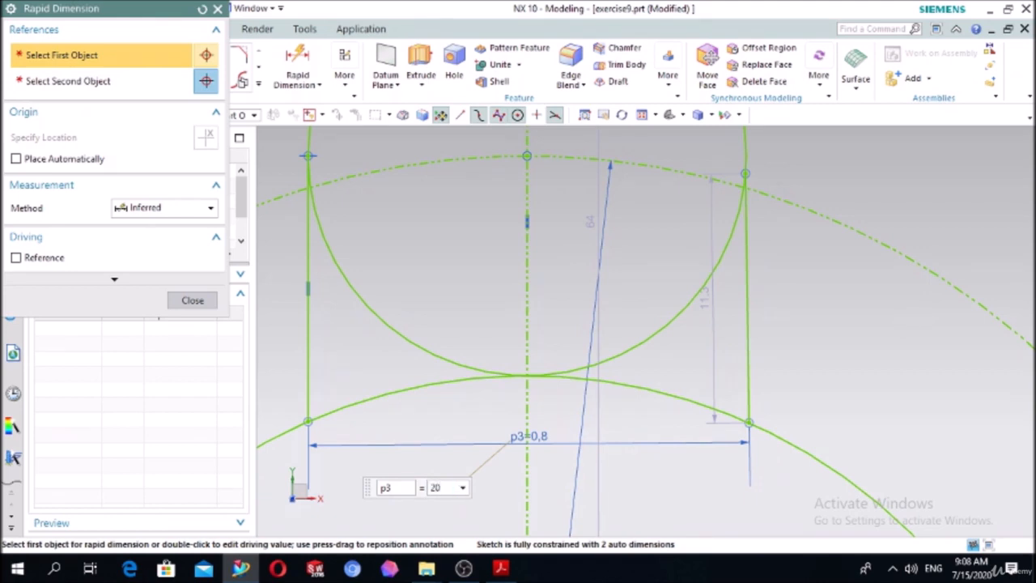
key(Return)
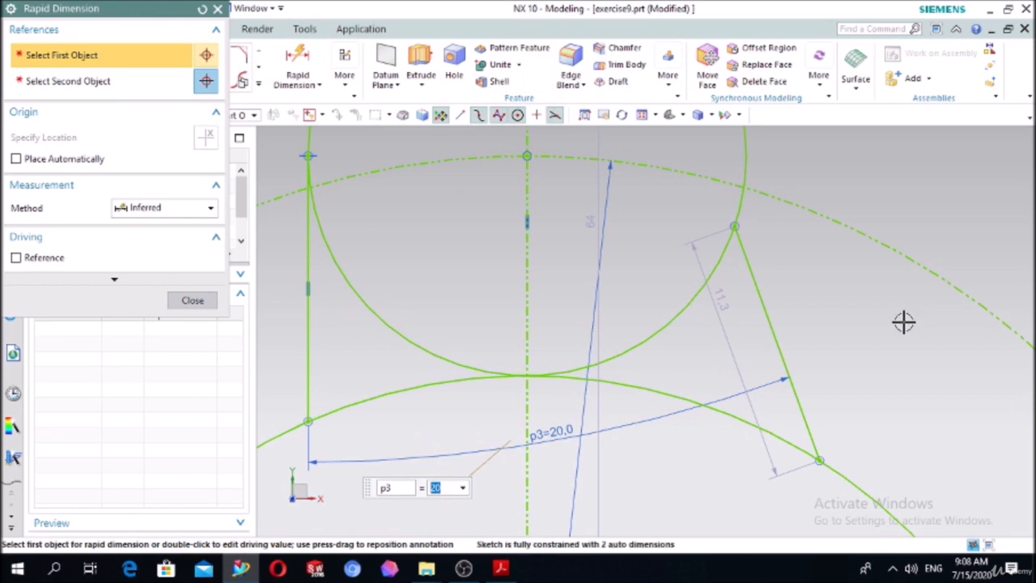
key(Escape)
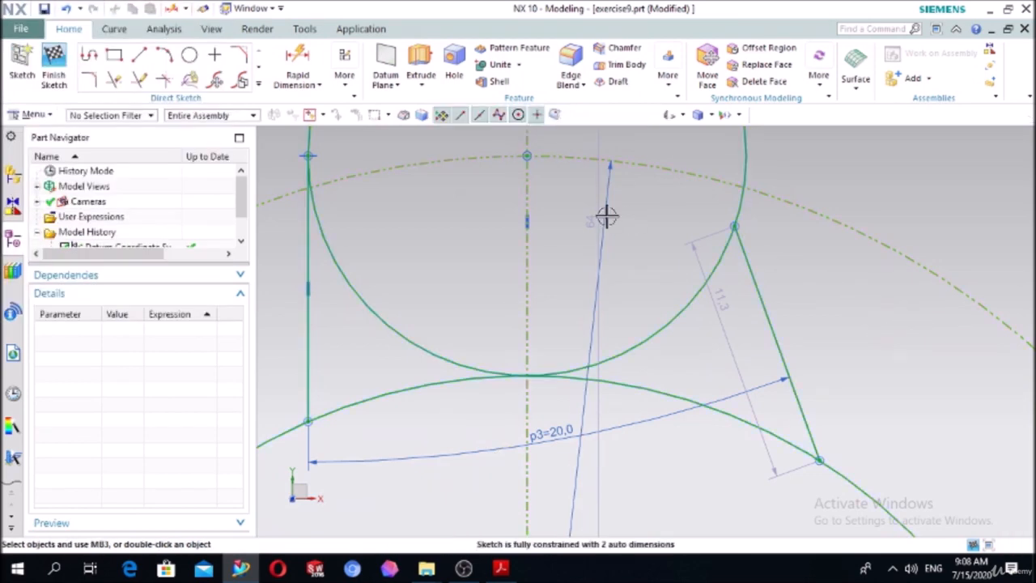
- Try to constrain the slanted right side line tangent to the 20 mm circle and make it vertical
key(c)
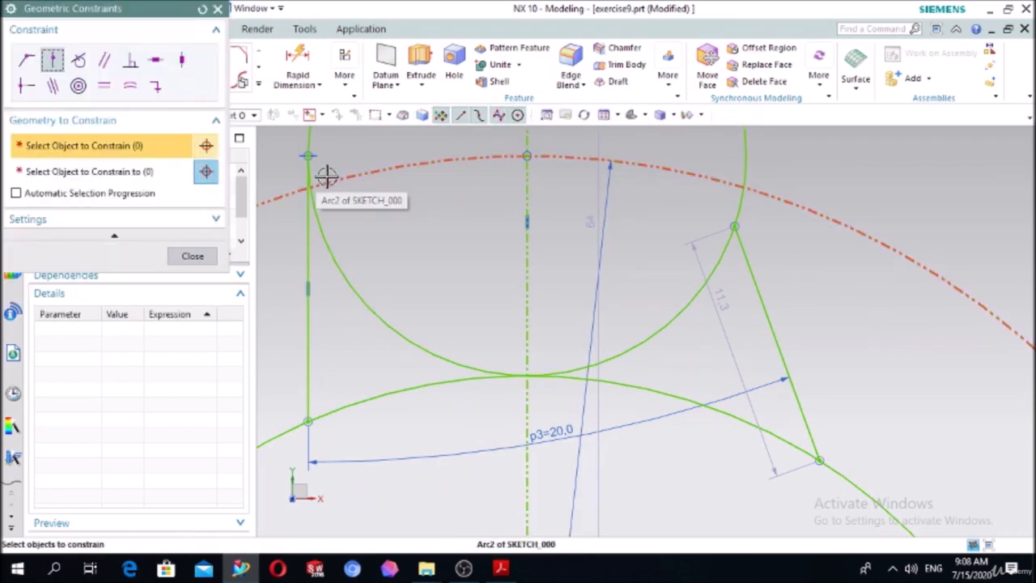
click(78, 60)
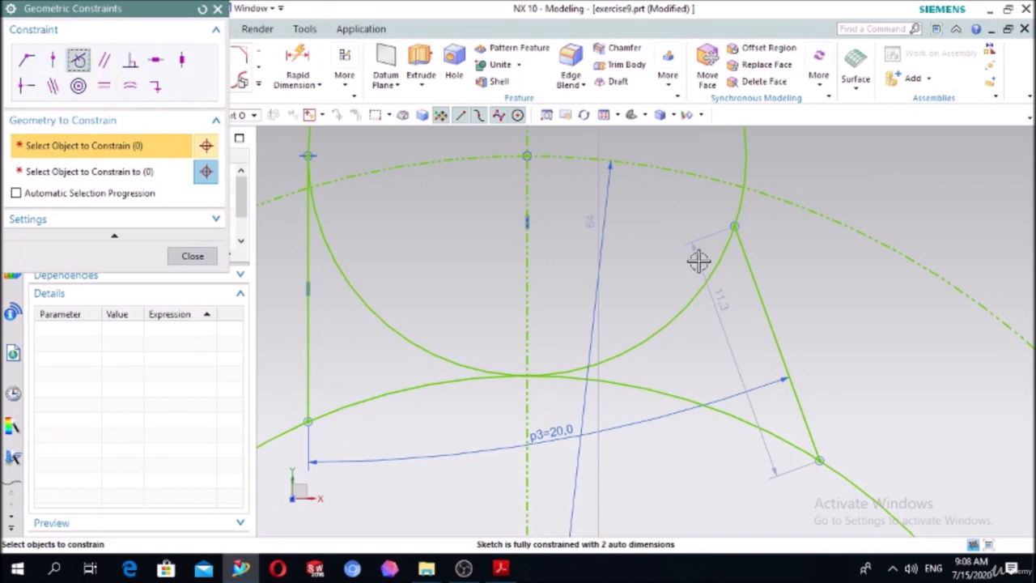
click(721, 280)
click(162, 172)
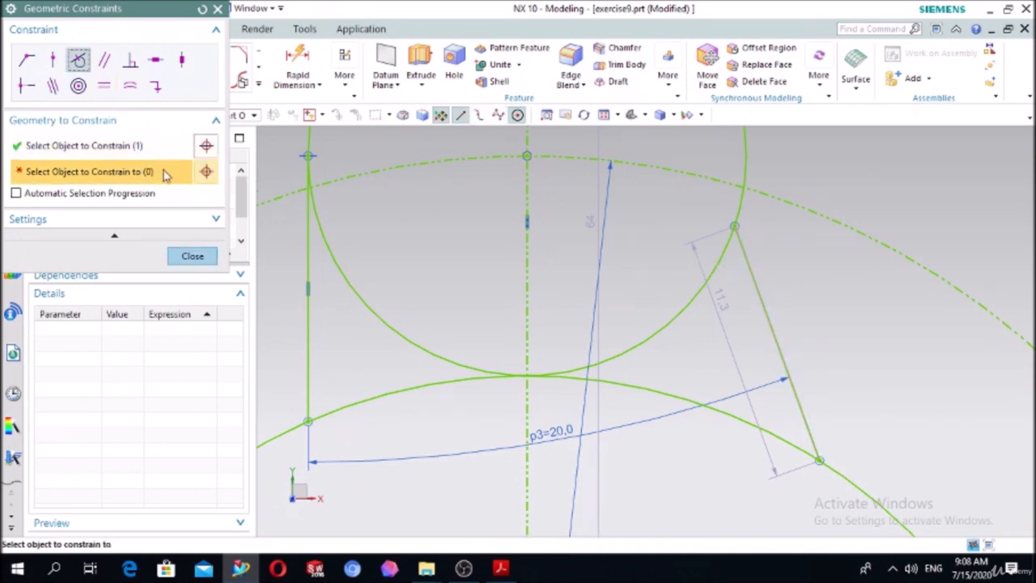
click(746, 154)
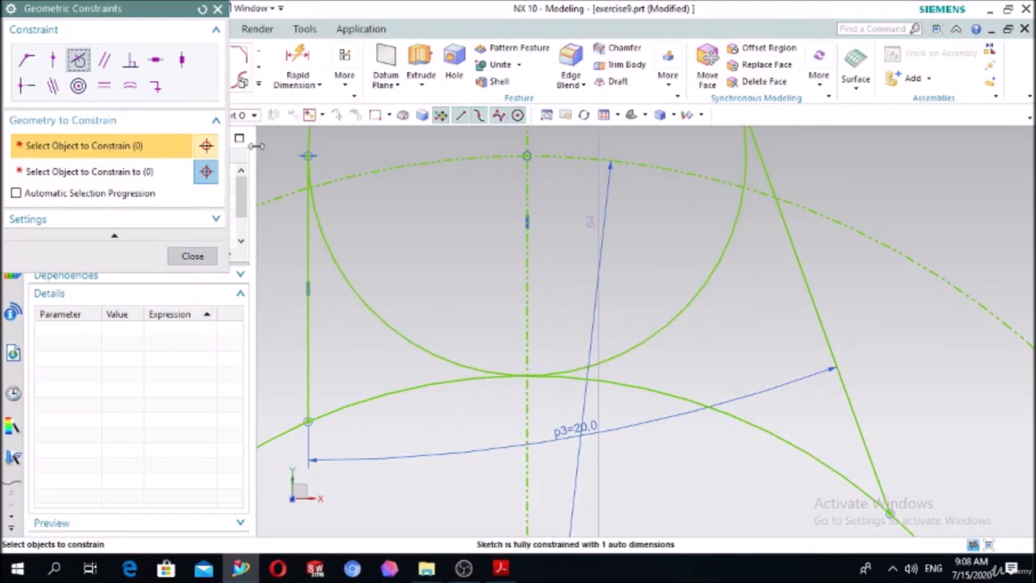
click(181, 61)
click(820, 316)
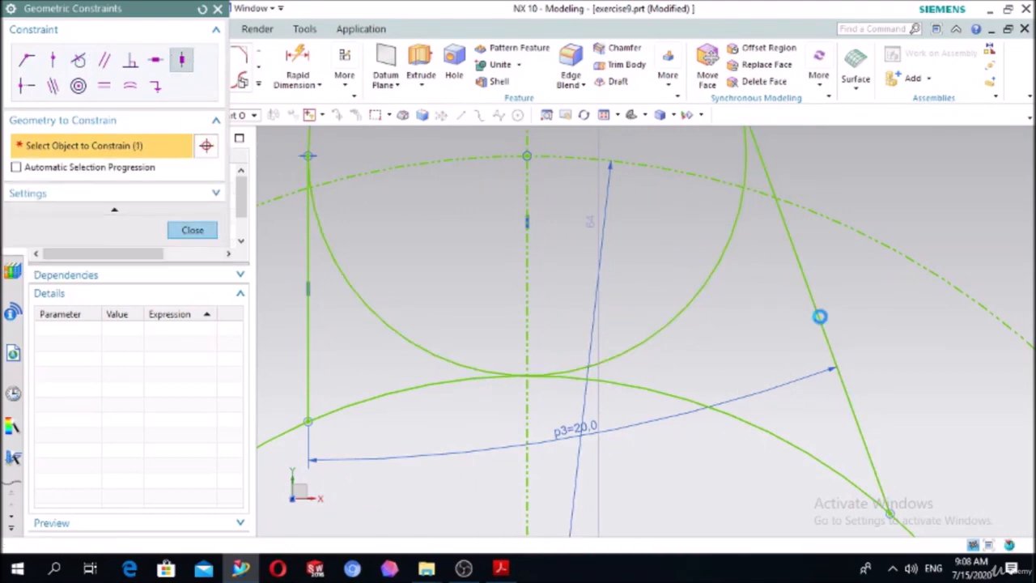
- Undo the latest constraints and the angle change, and delete the angular dimension between the two side lines
key(ctrl+z)
key(ctrl+z)
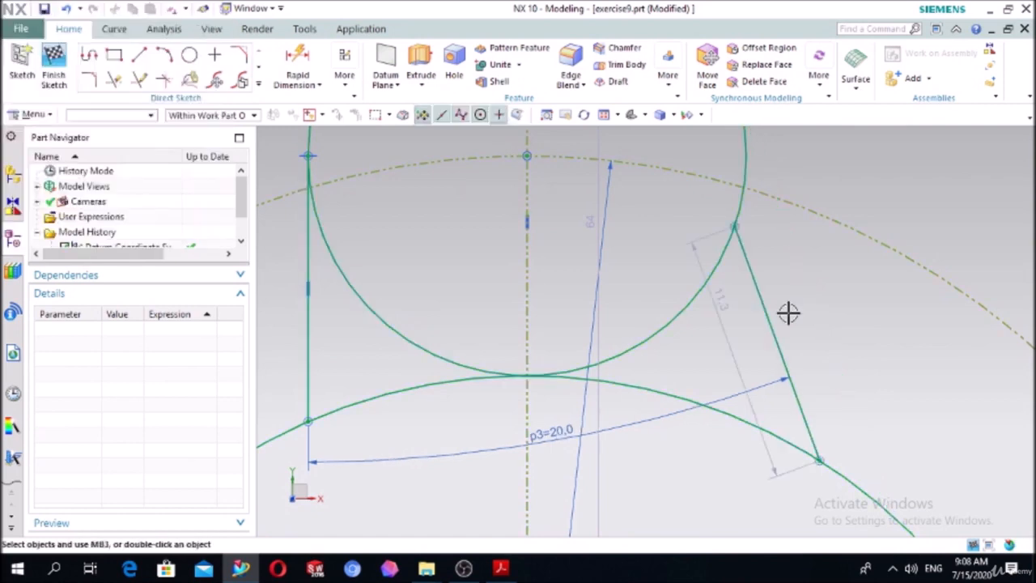
click(439, 442)
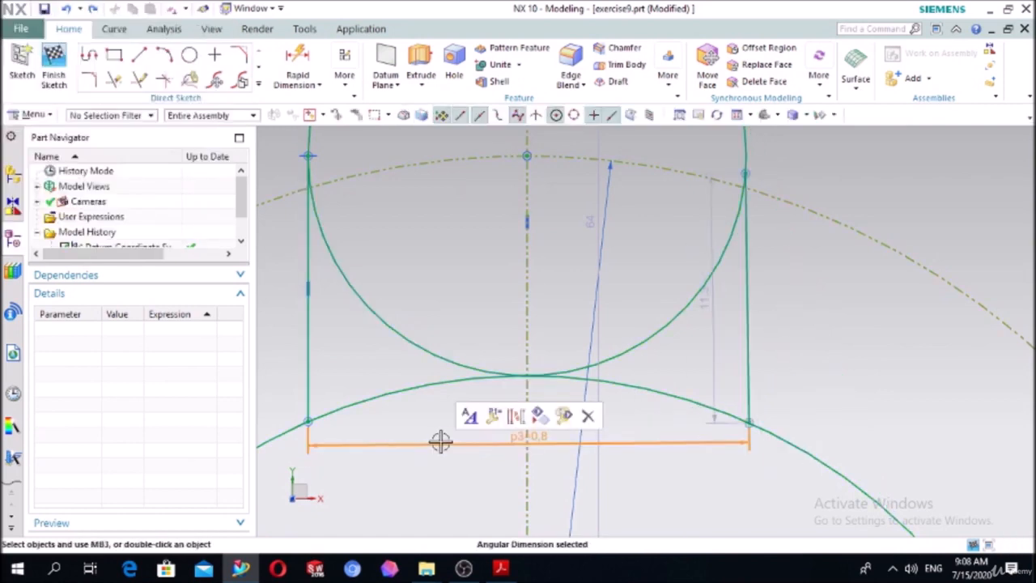
key(Delete)
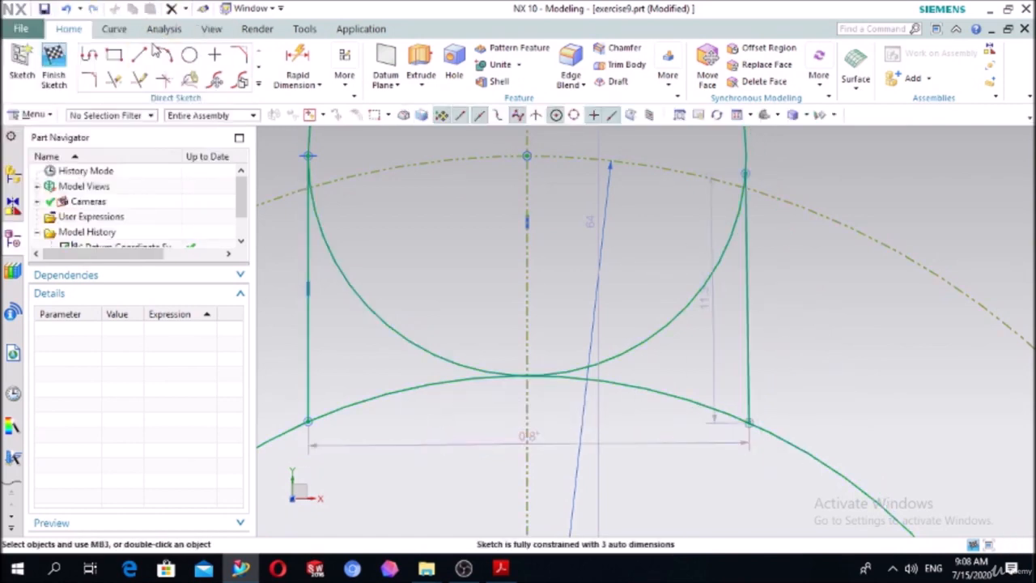
click(297, 65)
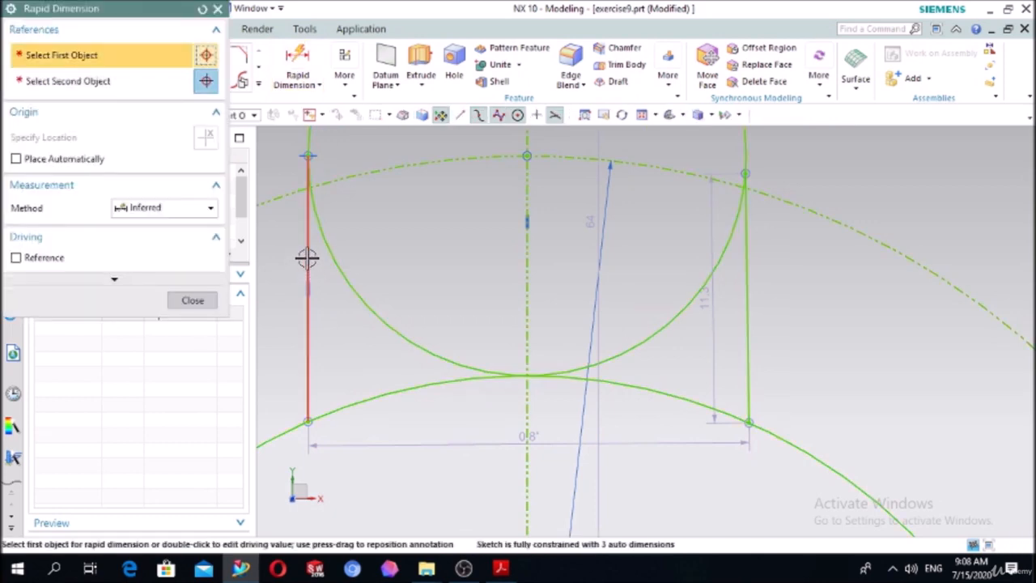
click(744, 274)
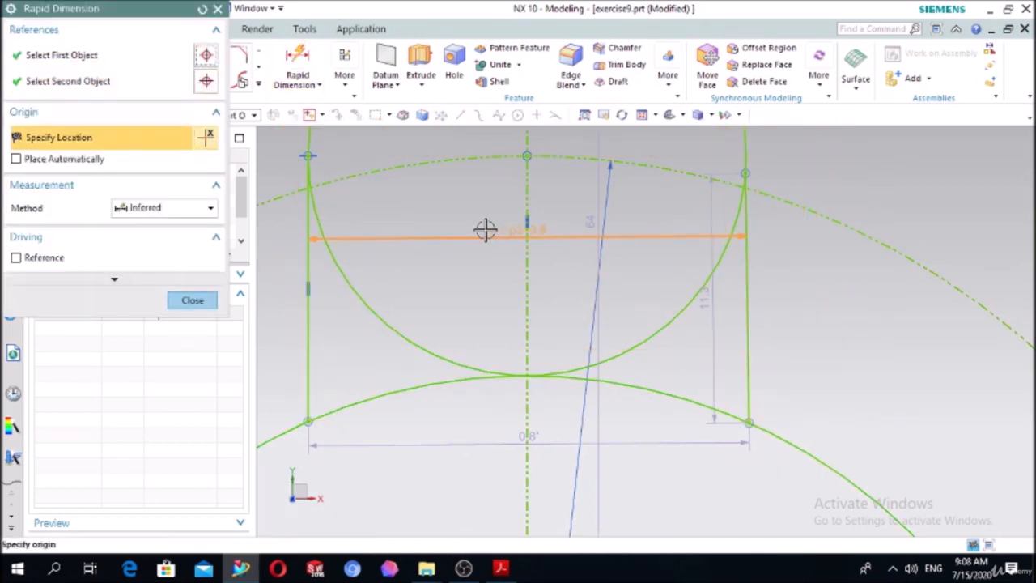
key(Escape)
- Apply a Vertical constraint to the right side line joining the 20 mm and 50 mm circles
scroll(430, 210, down, 4)
scroll(459, 237, down, 2)
scroll(516, 180, up, 1)
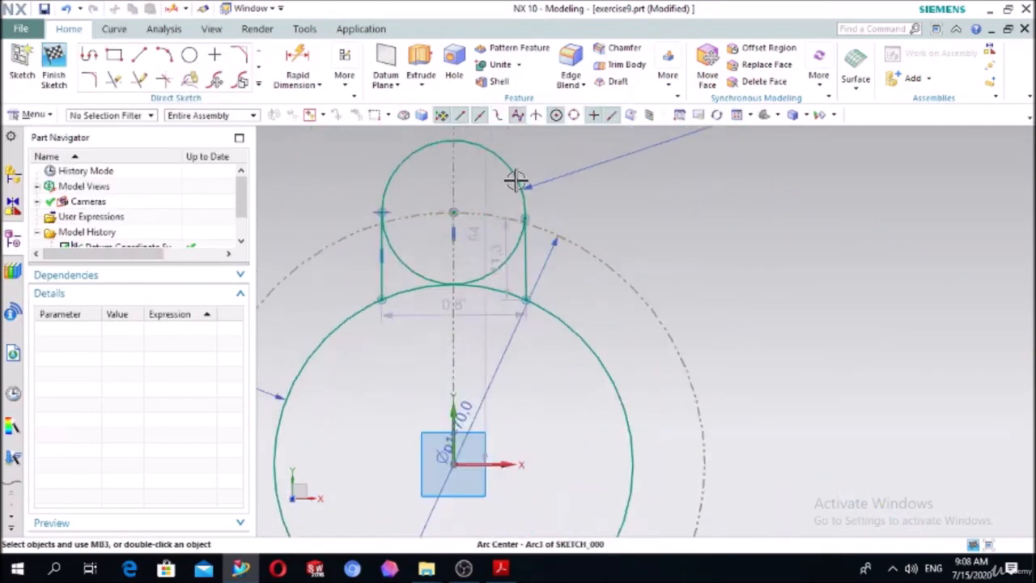
scroll(515, 181, up, 3)
key(c)
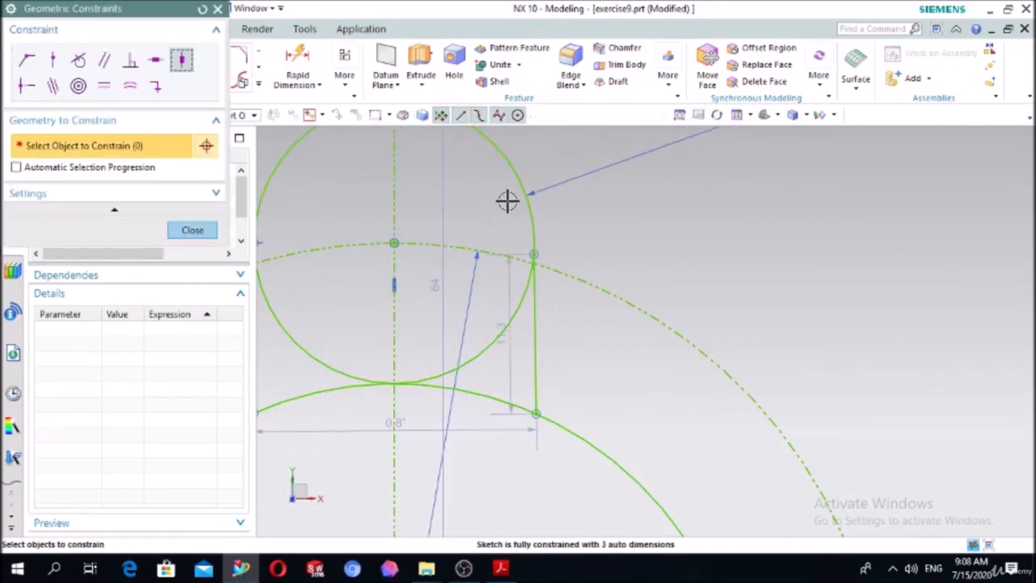
click(534, 316)
click(219, 9)
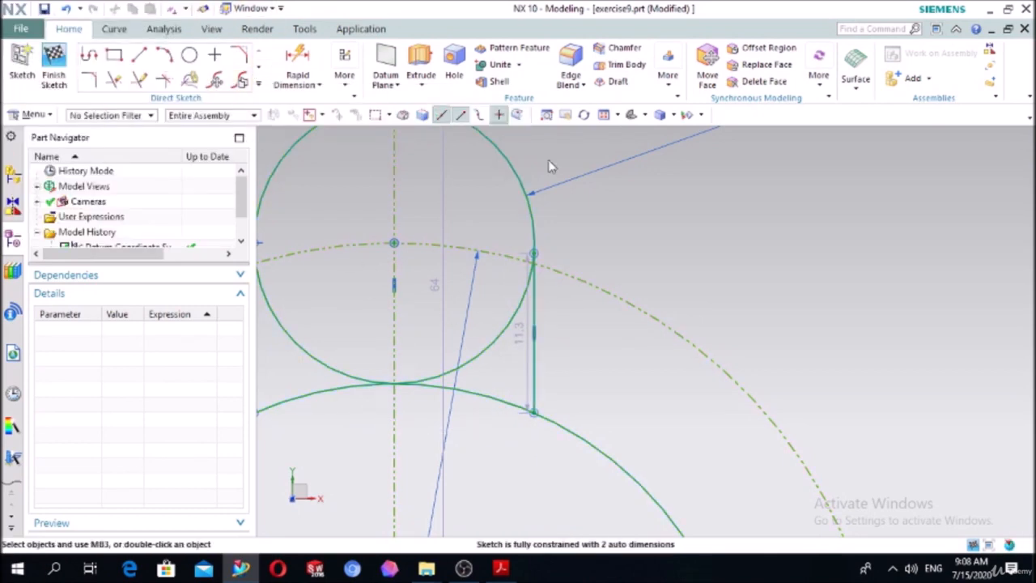
- Dimension the horizontal distance between the two vertical side lines of the lobe and set it to 20 mm
scroll(700, 197, down, 3)
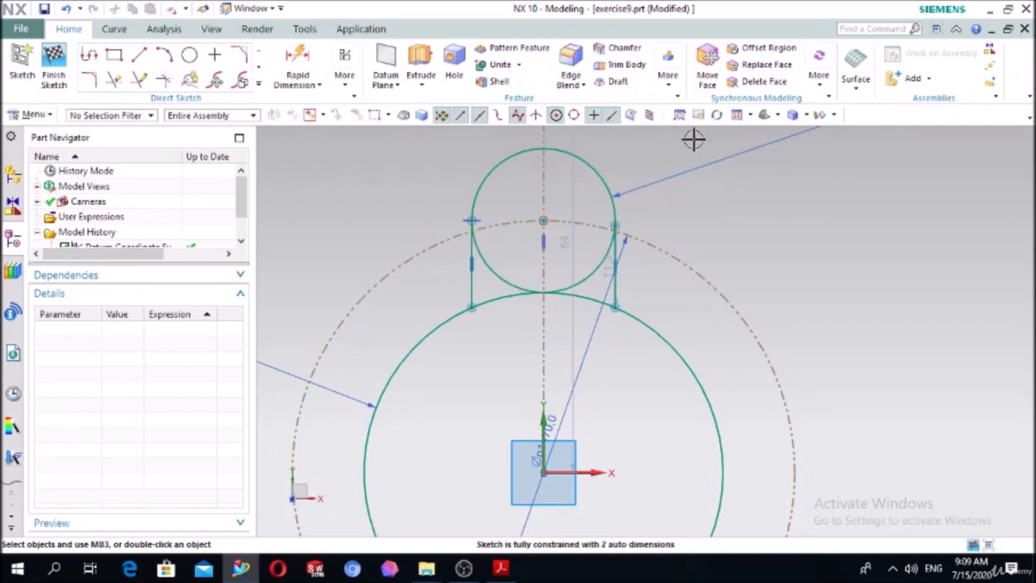
scroll(766, 209, down, 4)
scroll(747, 135, up, 3)
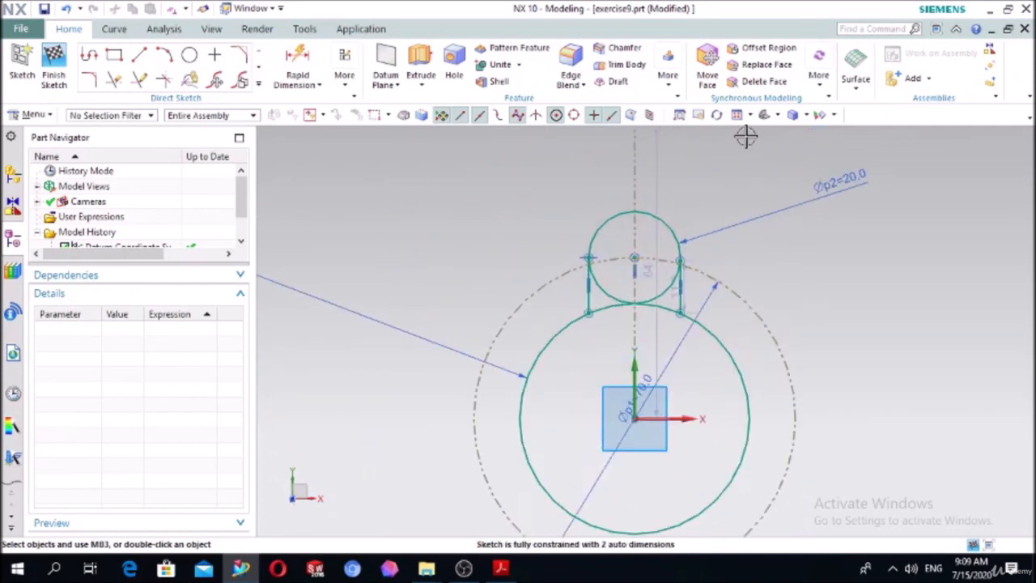
click(297, 64)
scroll(599, 364, up, 2)
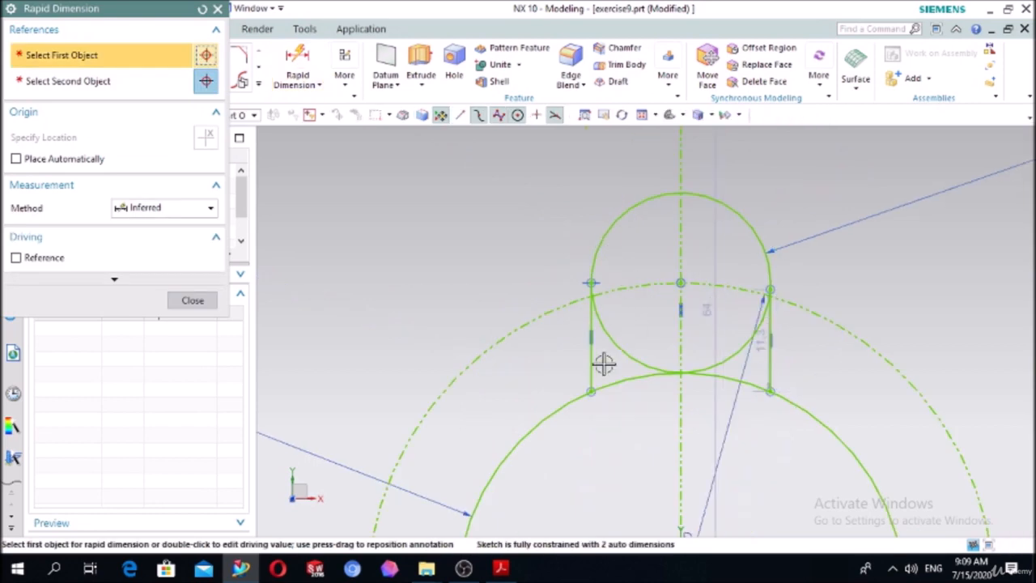
click(599, 364)
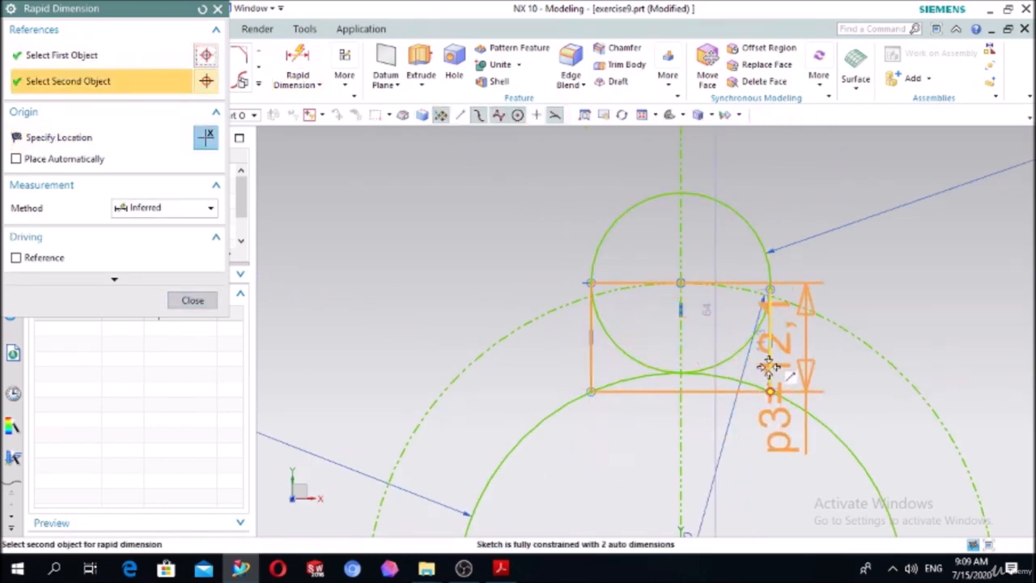
click(770, 363)
click(640, 432)
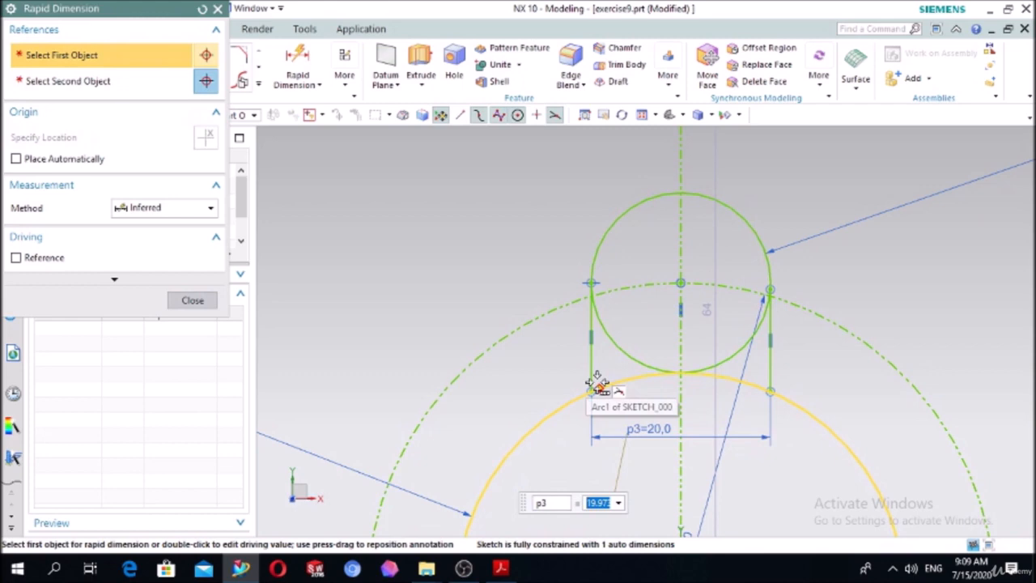
text(20)
key(Return)
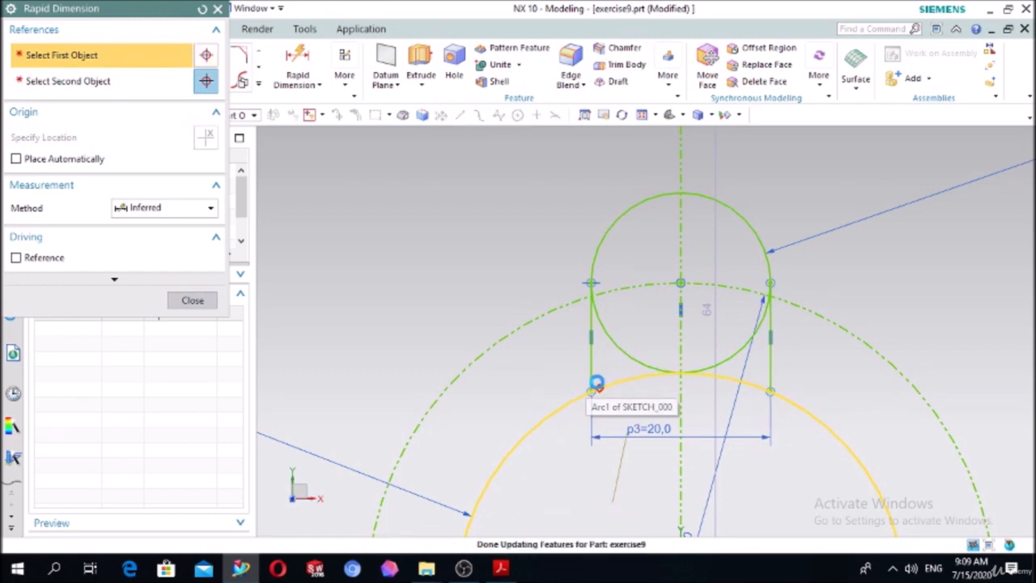
click(201, 307)
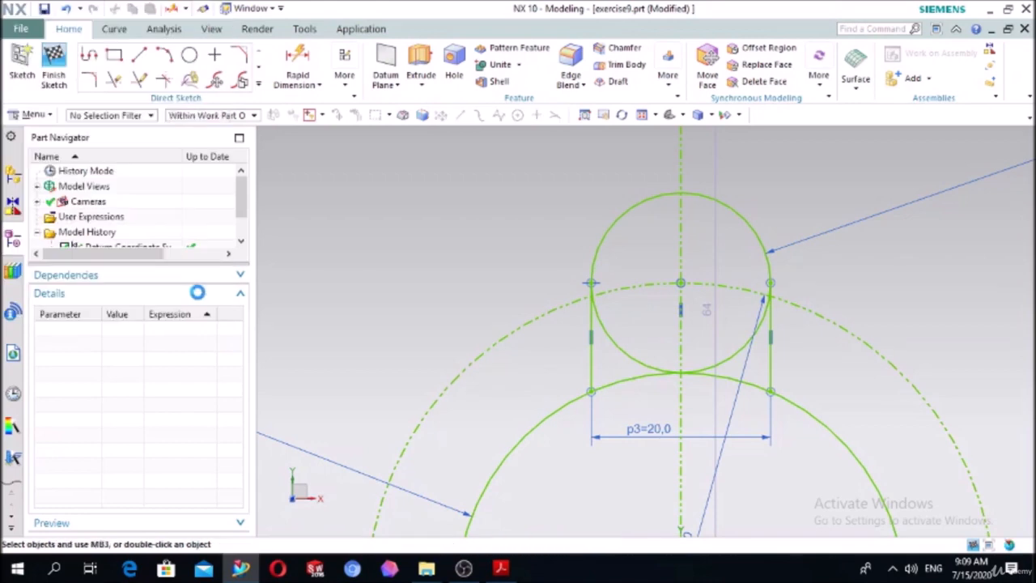
- Trim away the lower half of the 20 mm circle and the 50 mm circle's arc between the two side lines
click(116, 81)
click(636, 354)
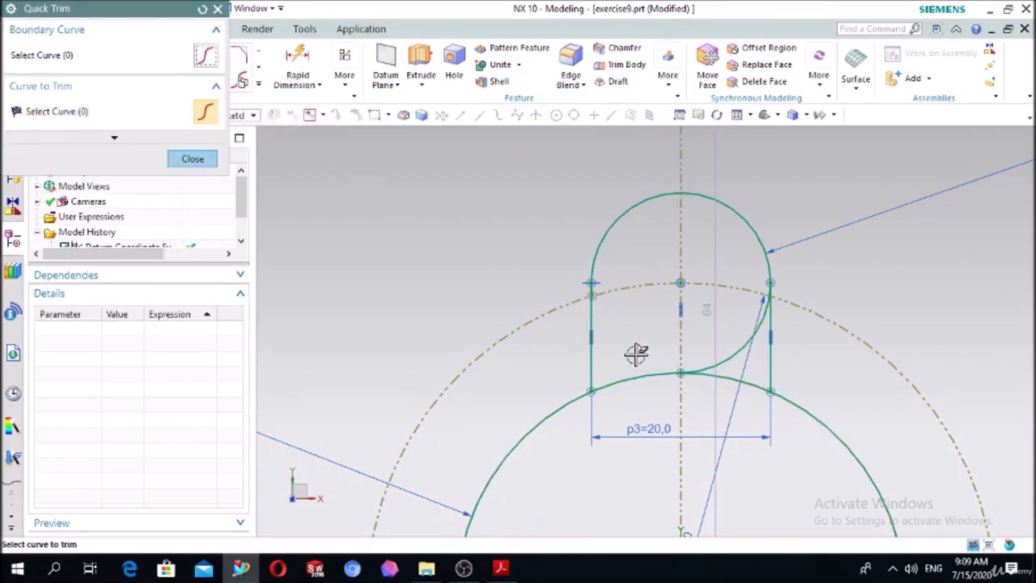
click(727, 359)
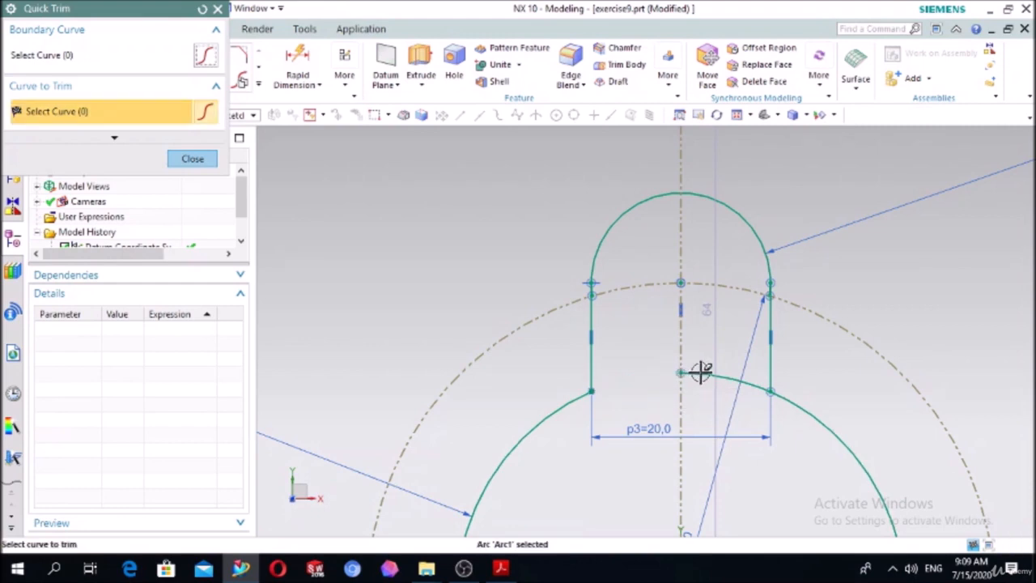
click(701, 373)
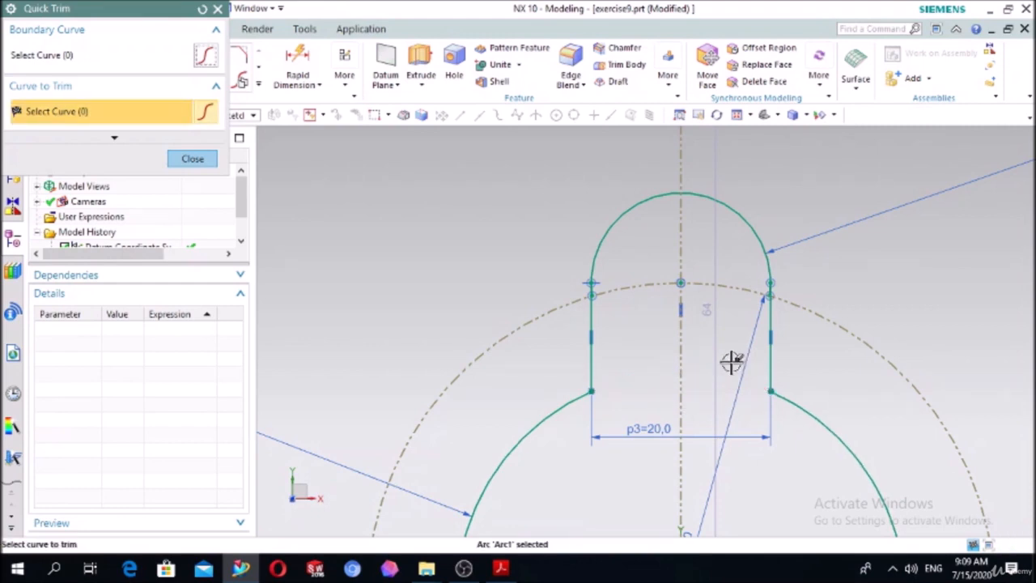
click(191, 158)
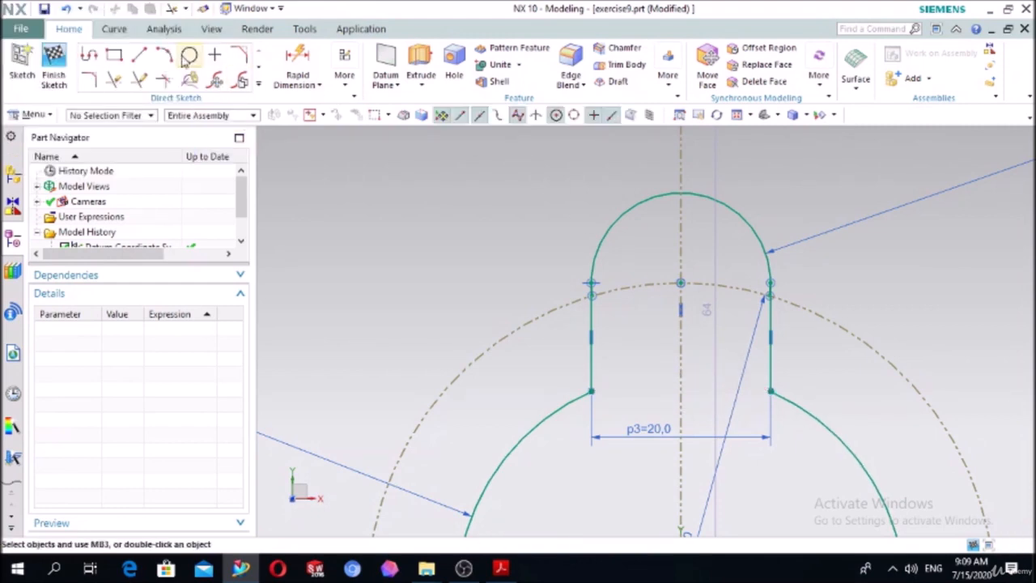
- Draw a 10 mm diameter circle centred on the lobe's arc center, where the vertical centerline meets the 70 mm reference circle
click(187, 56)
click(678, 281)
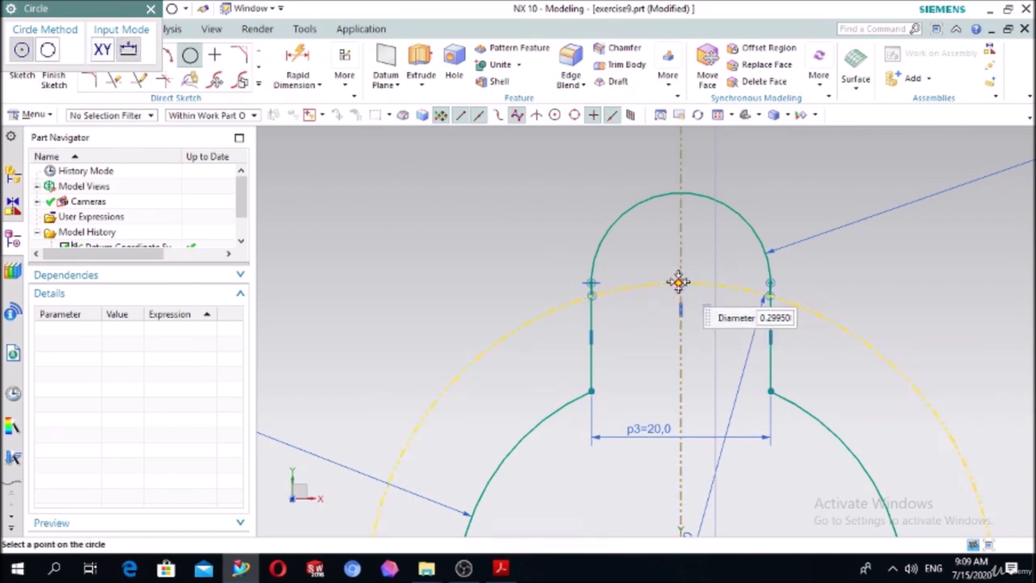
click(680, 282)
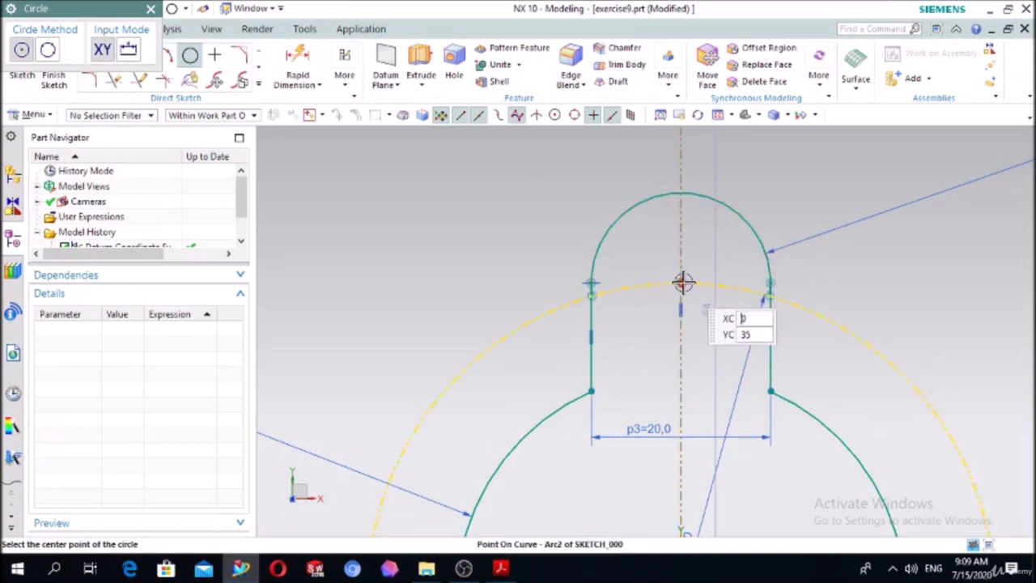
scroll(678, 280, up, 5)
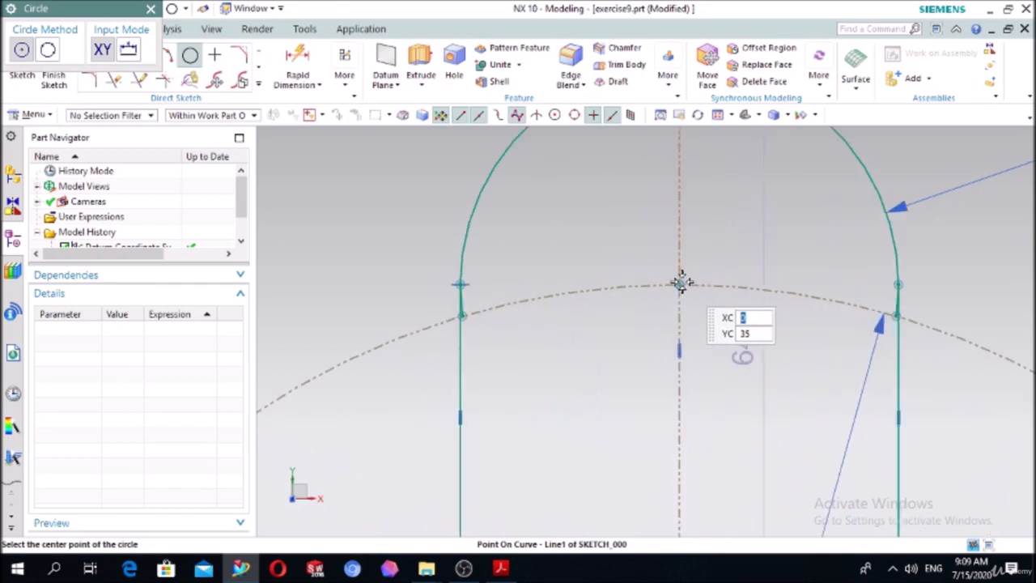
click(672, 280)
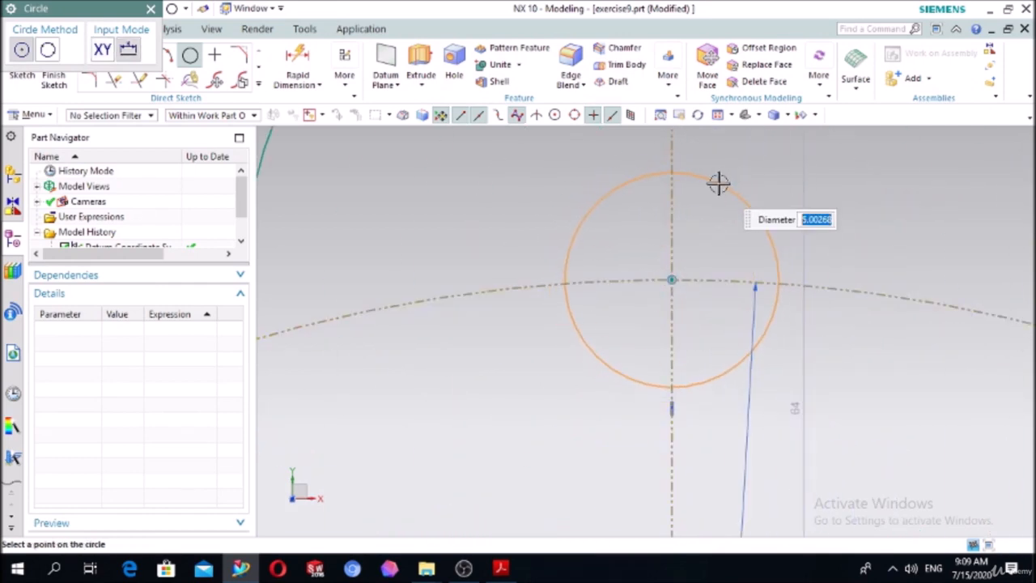
text(0)
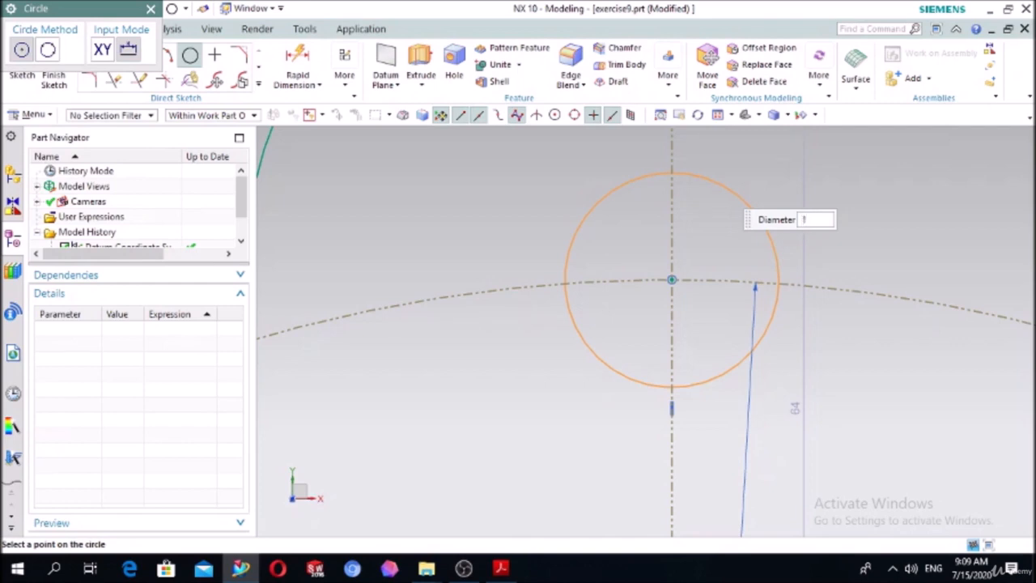
key(Return)
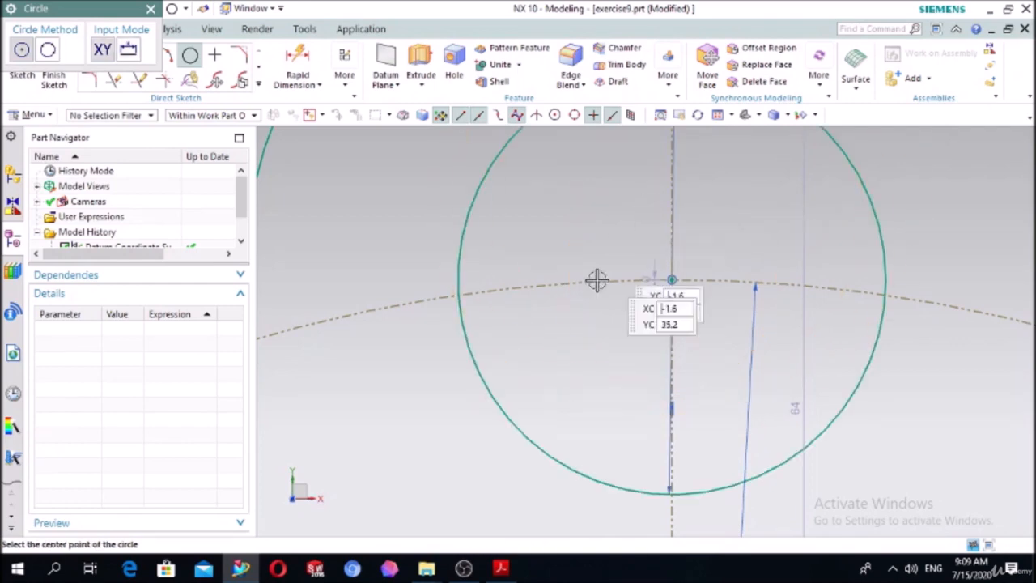
scroll(591, 288, down, 5)
scroll(658, 222, down, 1)
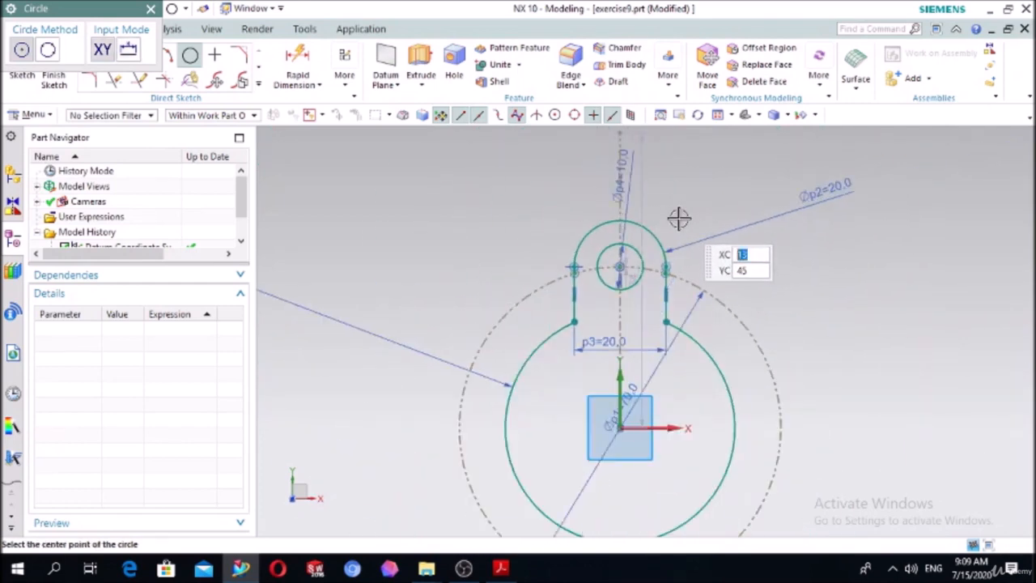
- Circular-pattern the lobe's arc, both side lines and the 10 mm circle about the sketch origin with count 3 and pitch angle 120 degrees
click(259, 83)
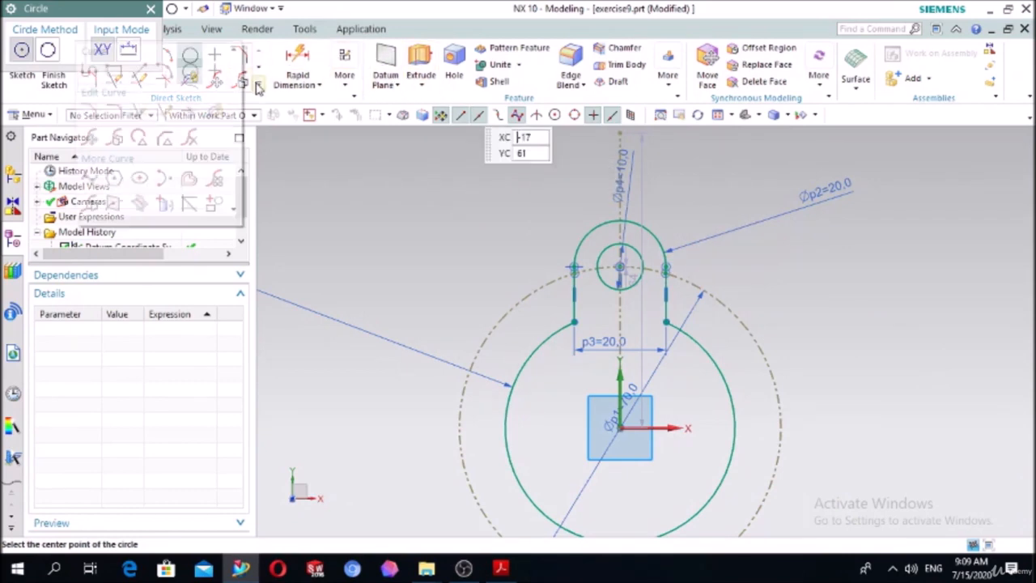
click(220, 186)
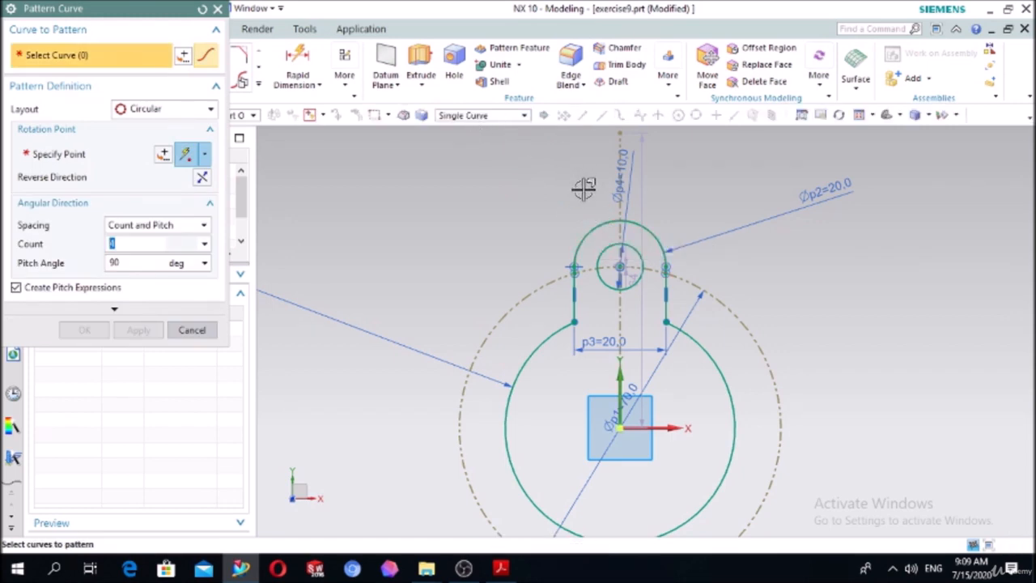
click(585, 233)
click(575, 296)
click(668, 297)
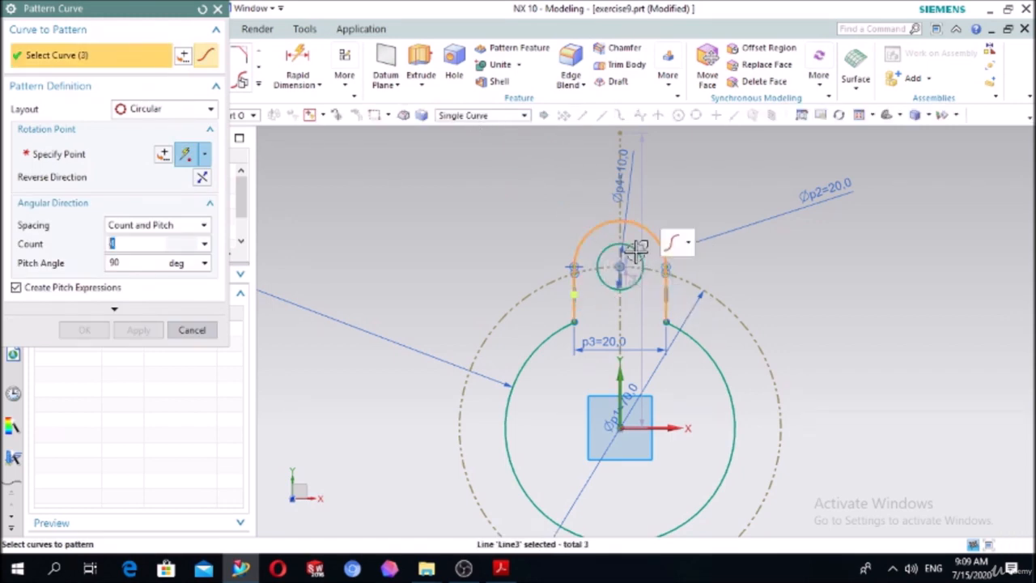
click(641, 258)
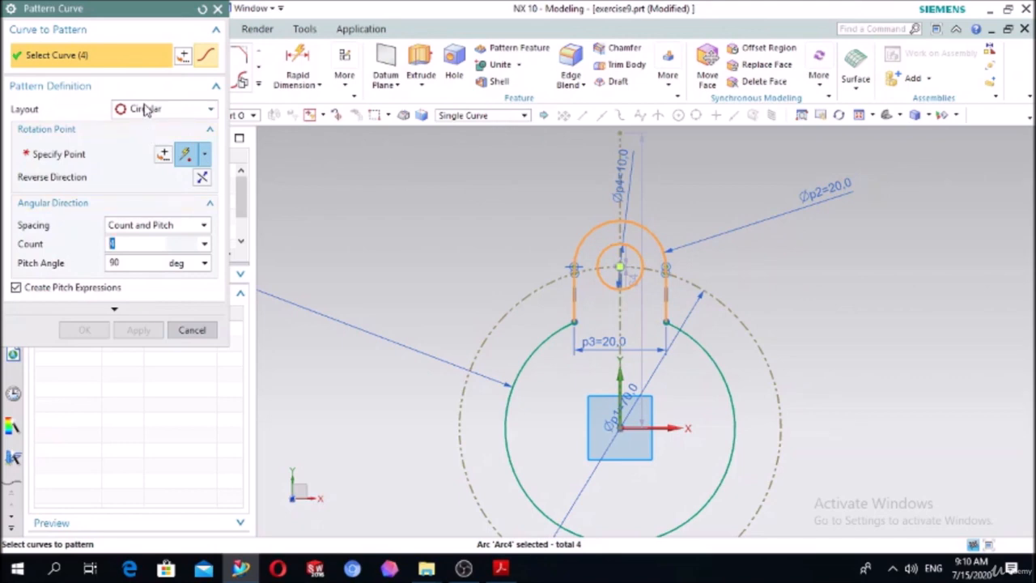
click(117, 152)
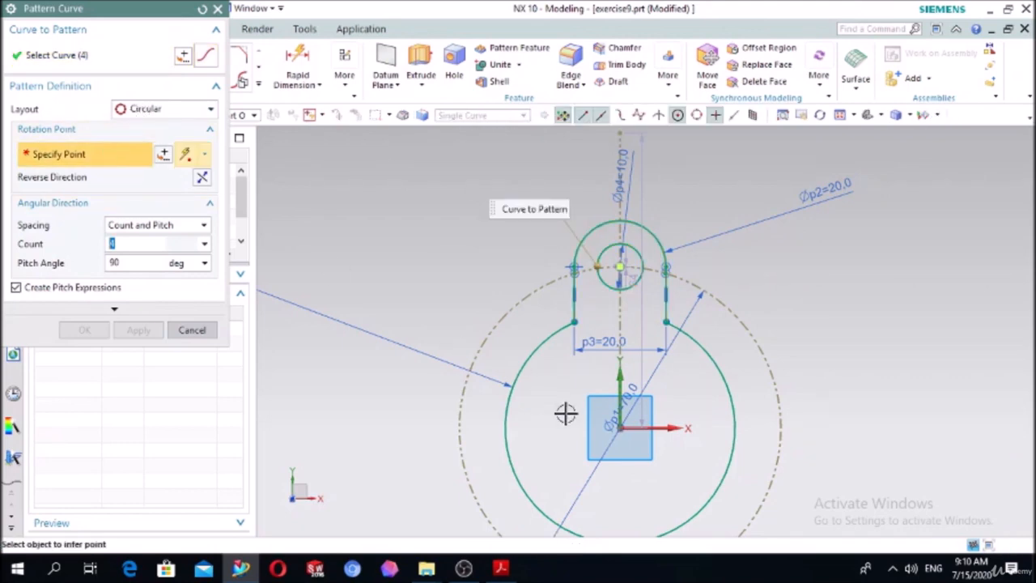
click(616, 427)
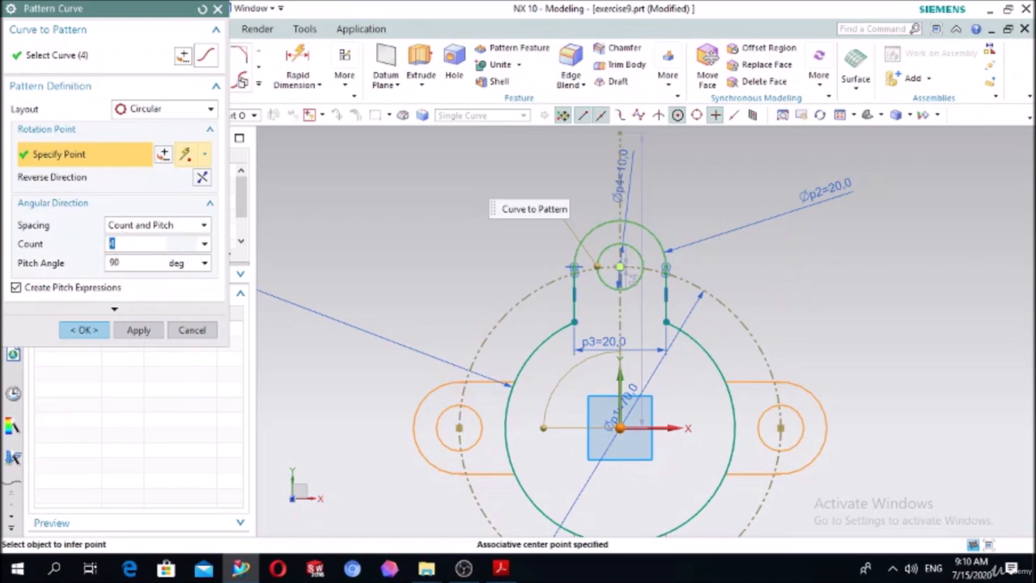
double_click(121, 263)
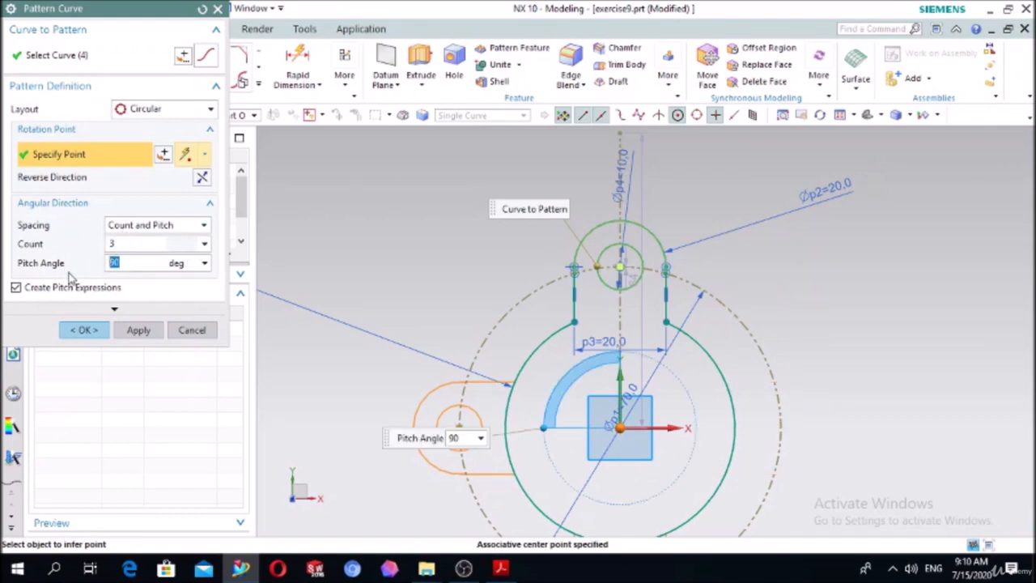
key(Return)
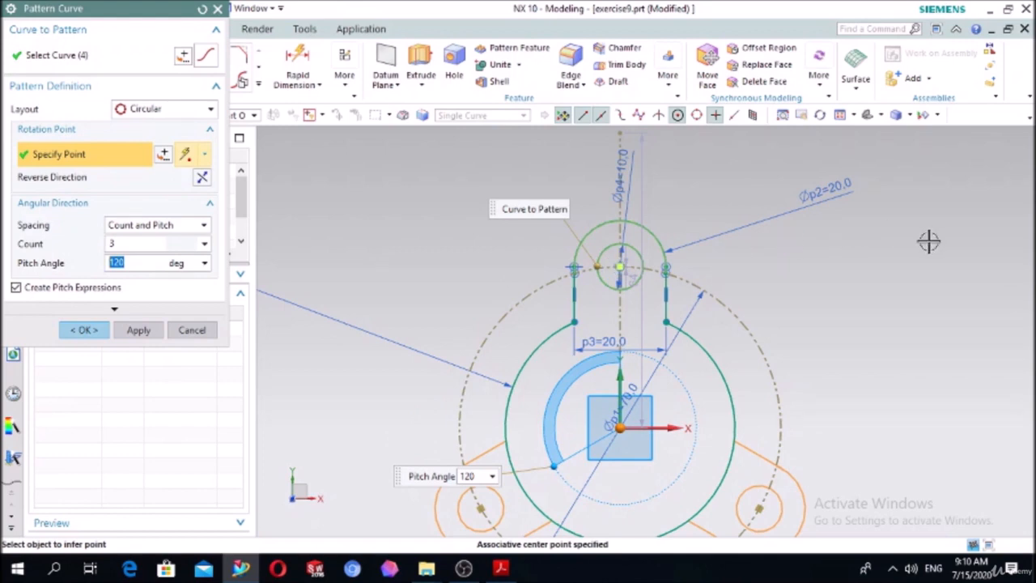
scroll(928, 241, down, 3)
click(88, 330)
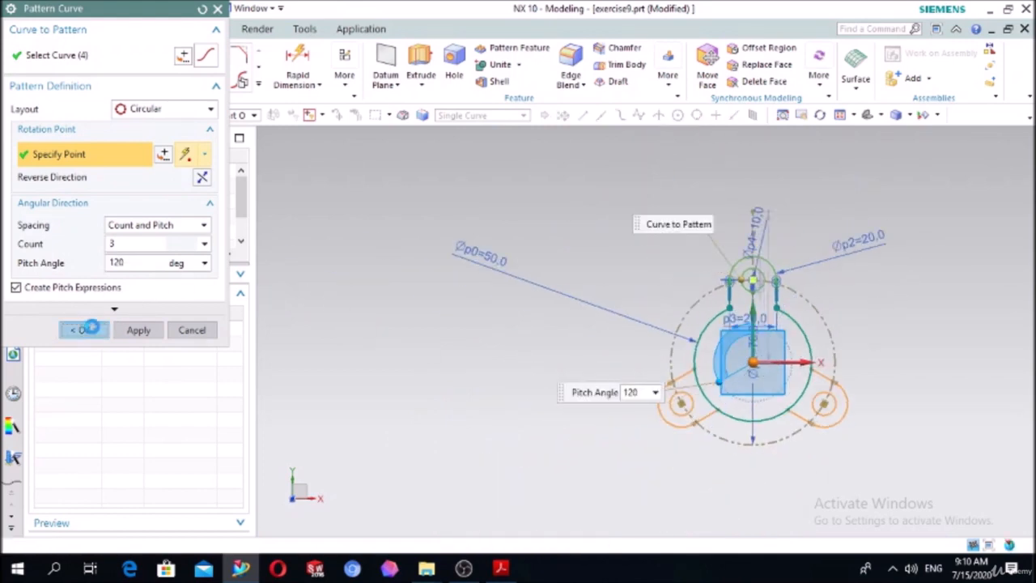
- Trim the 50 mm circle's arcs that cross the bases of the two patterned lobes
scroll(871, 364, up, 2)
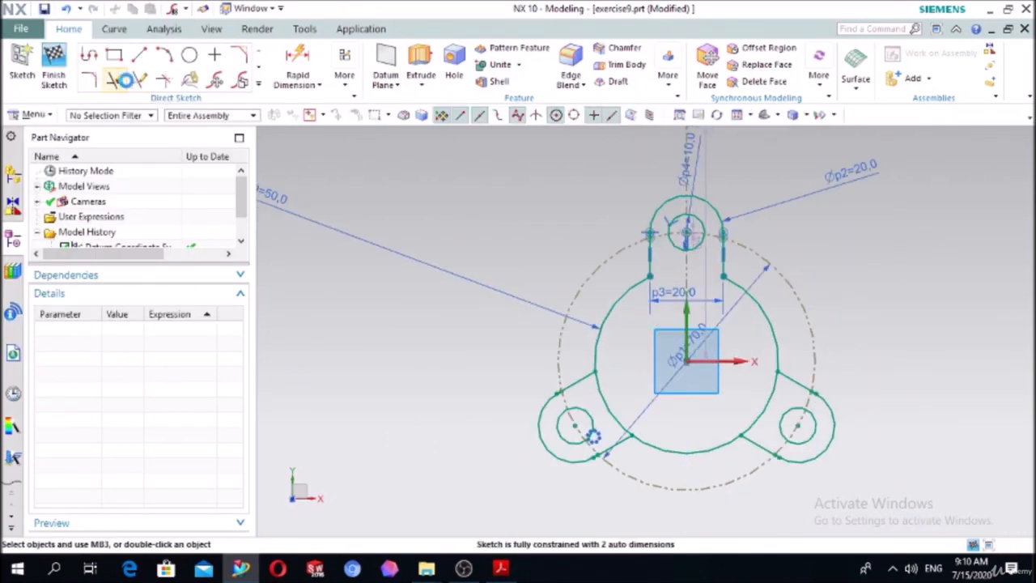
click(127, 80)
scroll(677, 516, up, 2)
scroll(562, 331, up, 3)
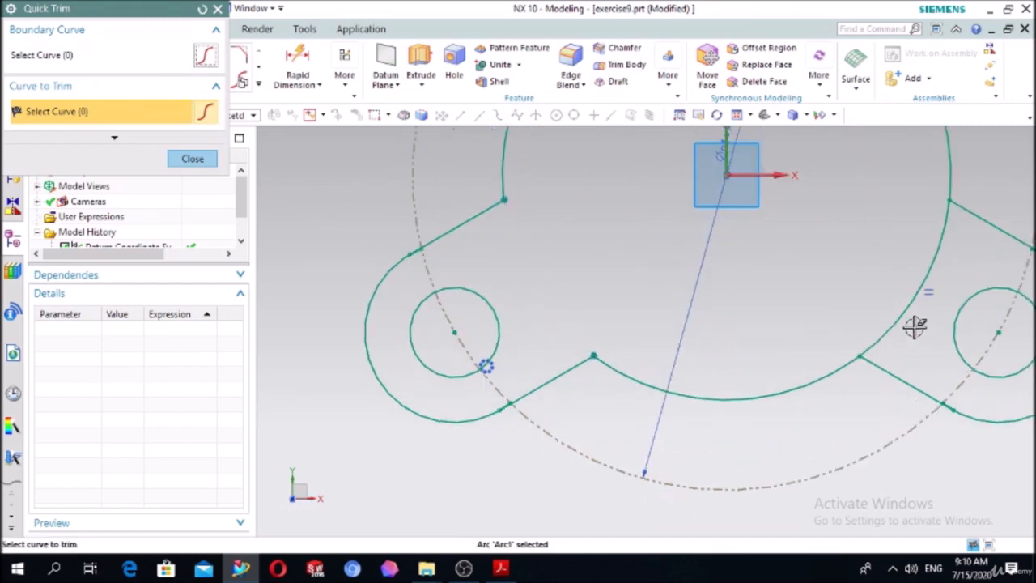
click(901, 311)
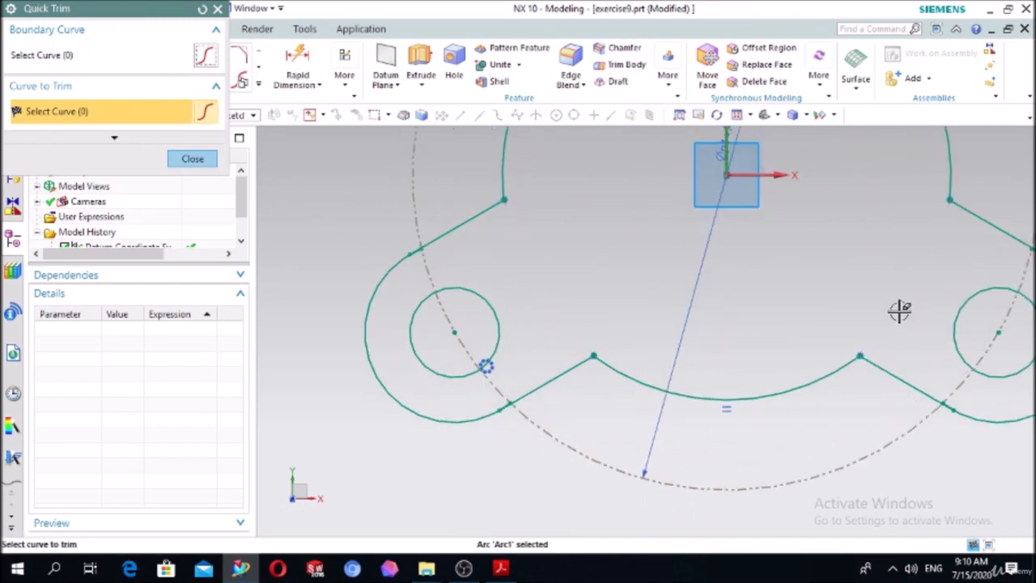
click(188, 161)
scroll(379, 243, down, 5)
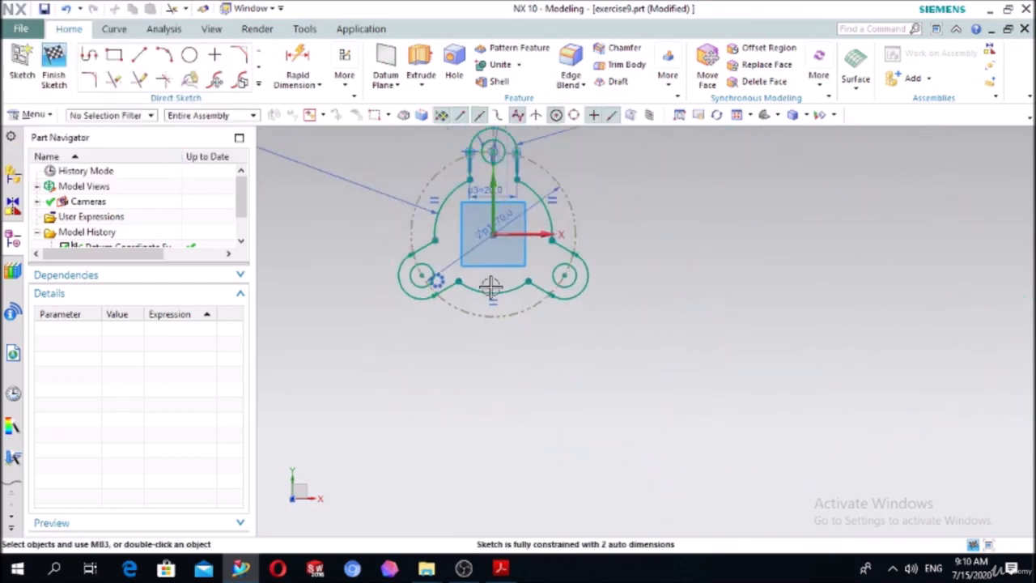
- Extrude the three-lobed sketch profile with its three holes from 0 to 10 mm
scroll(569, 146, up, 2)
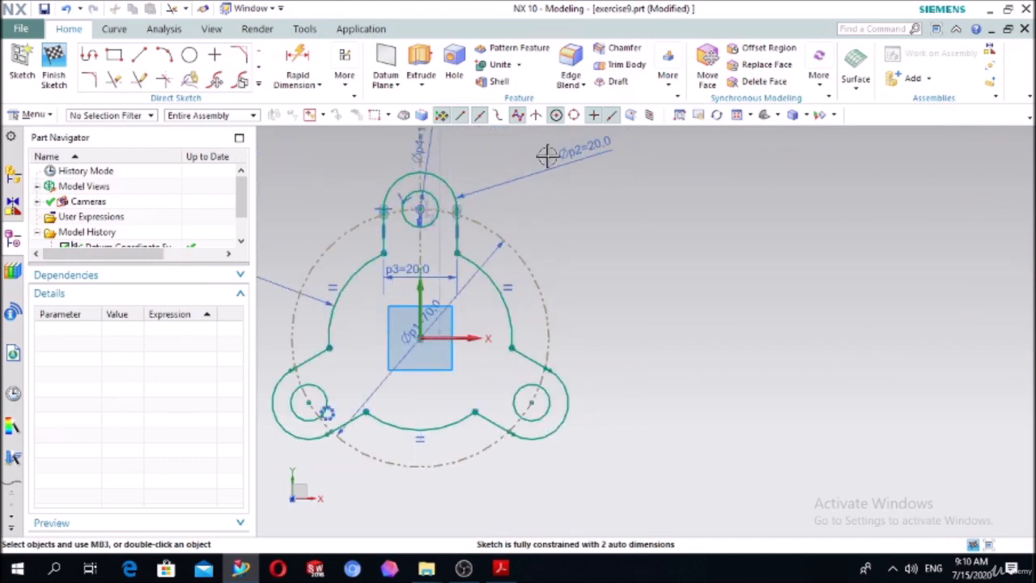
click(420, 65)
scroll(617, 178, down, 2)
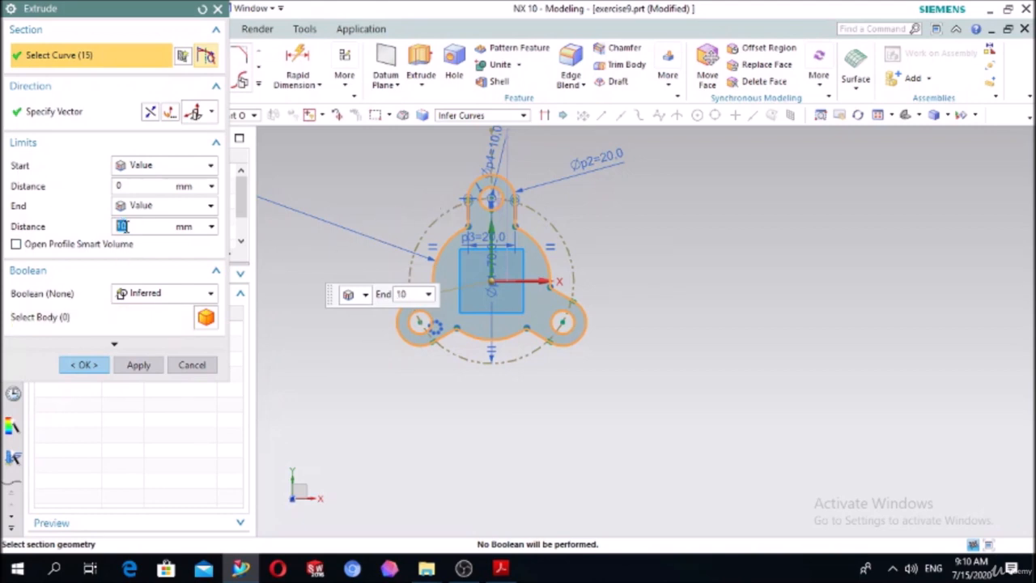
click(84, 366)
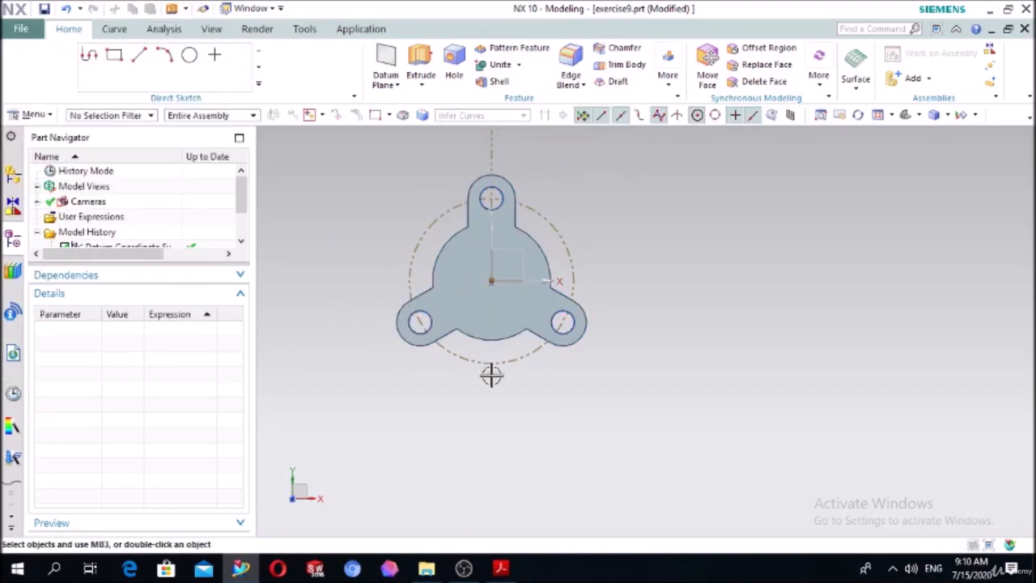
middle_drag(491, 374, 471, 344)
scroll(594, 175, up, 2)
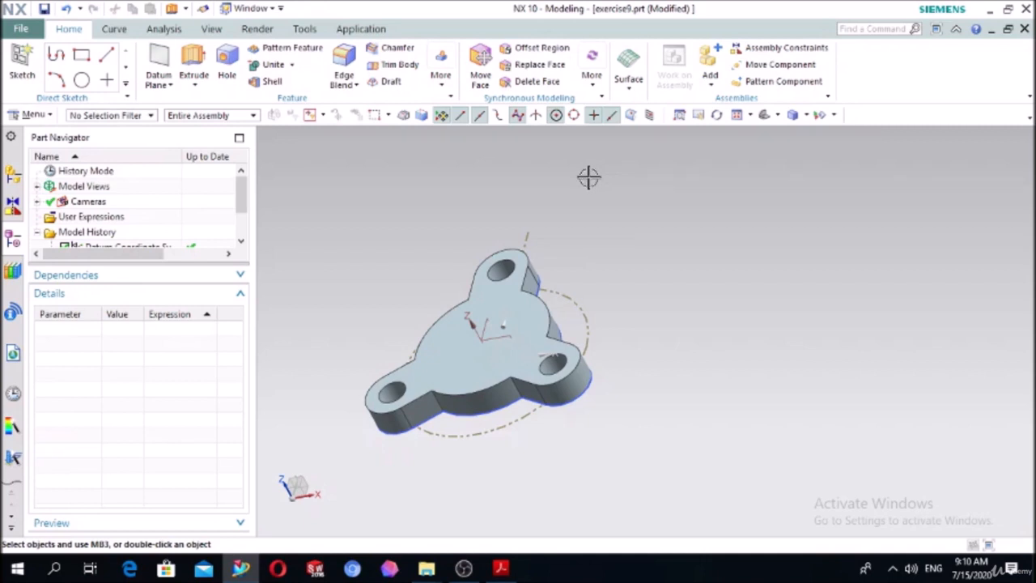
- Sketch a 40 mm diameter circle on the flange plate's top face, centred on the middle of the plate
click(21, 59)
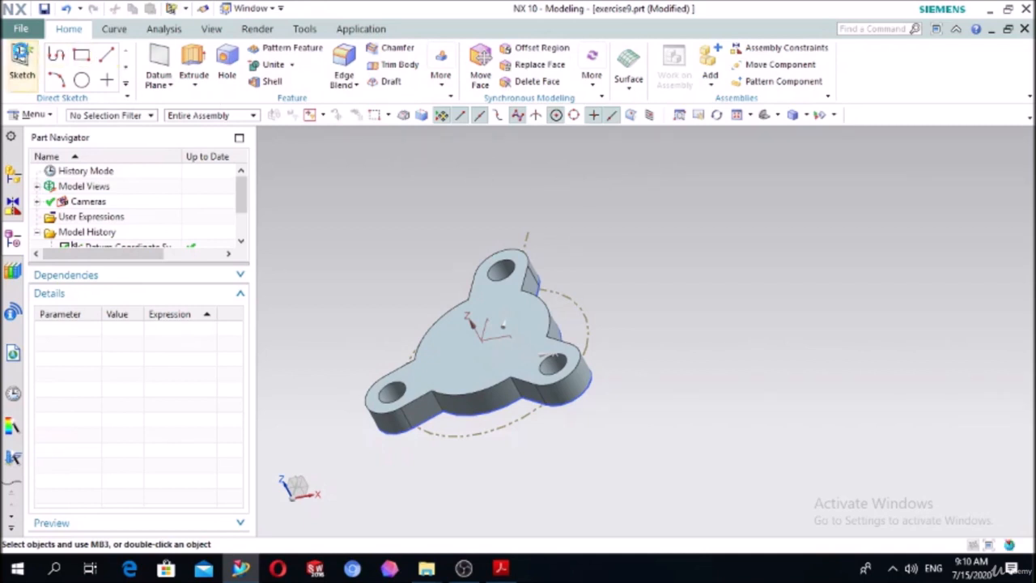
click(471, 374)
click(134, 243)
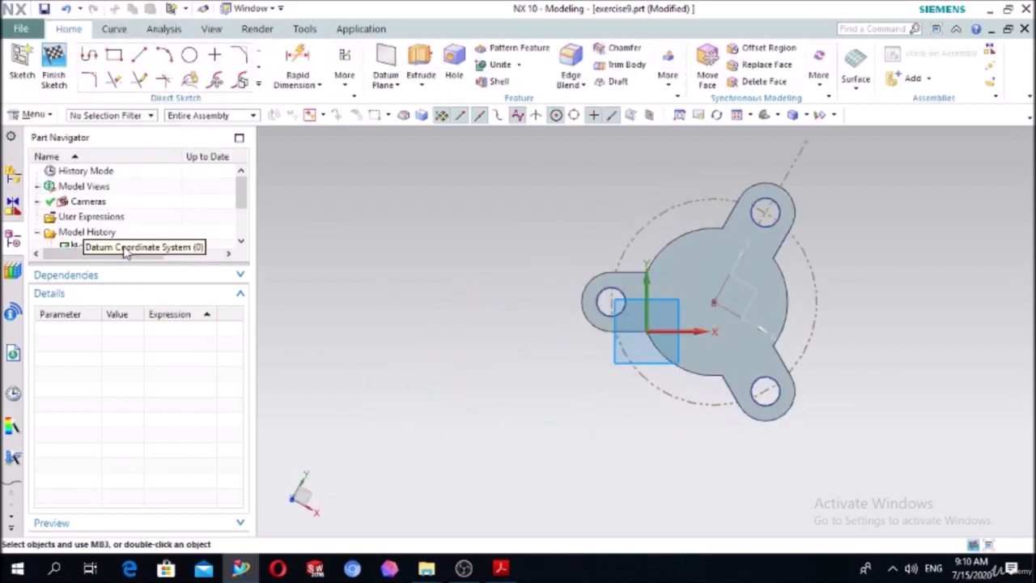
click(189, 55)
scroll(745, 304, up, 2)
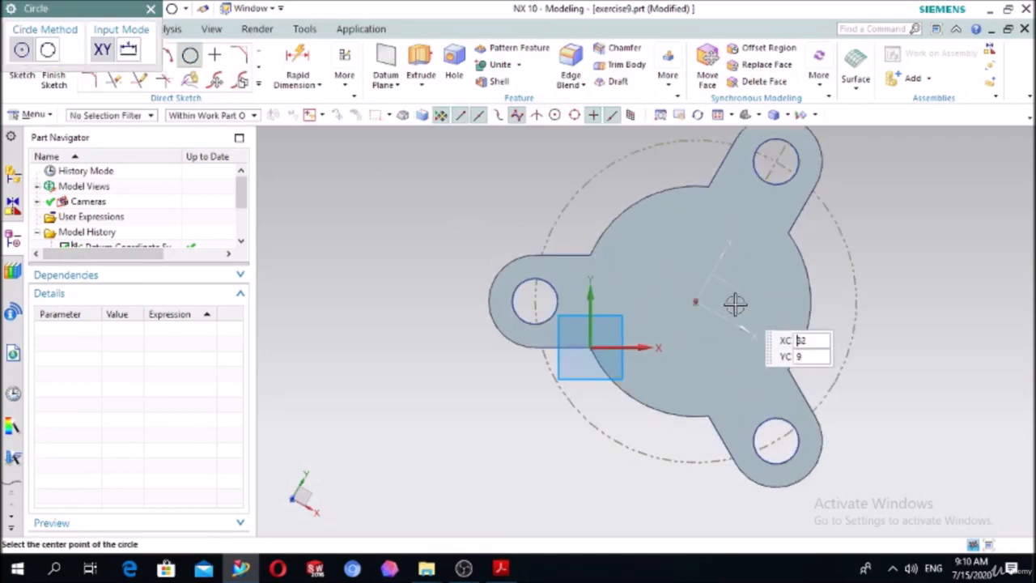
click(695, 301)
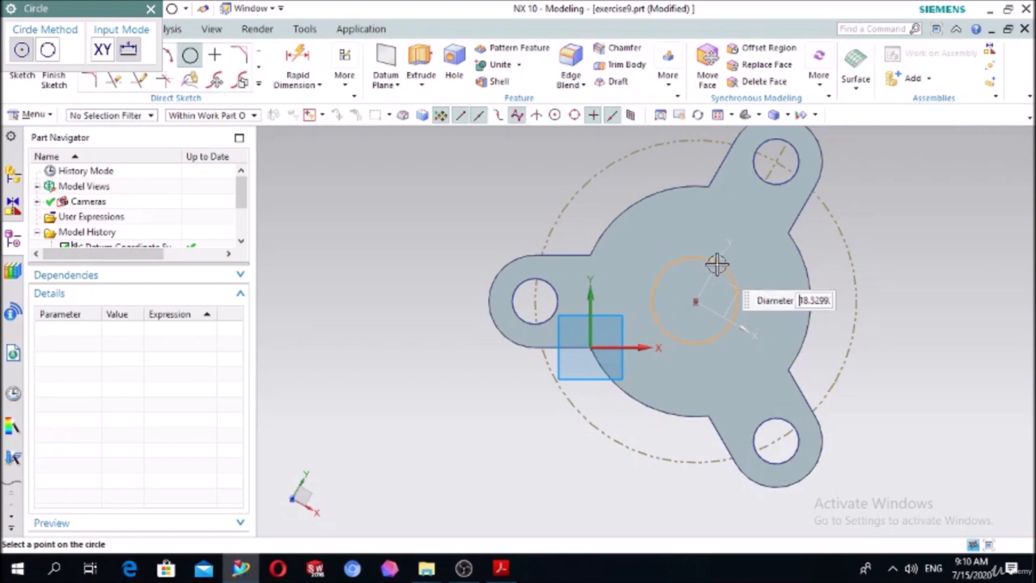
text(40)
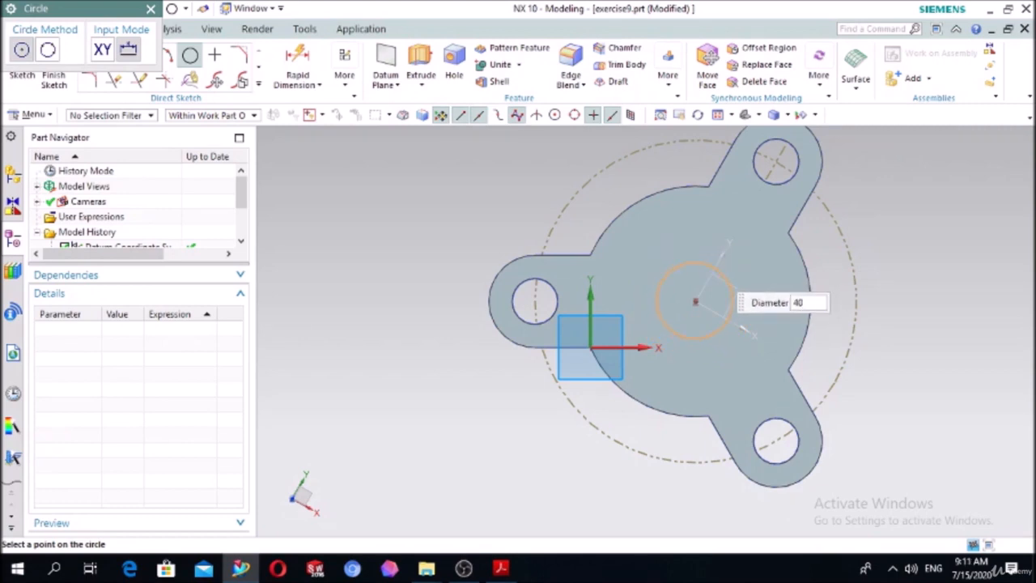
key(Return)
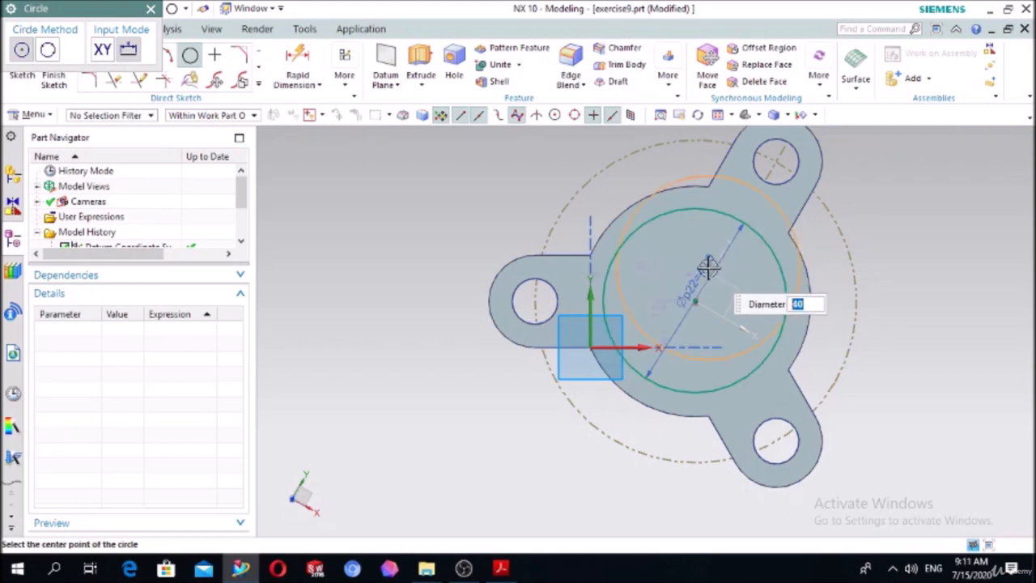
key(Escape)
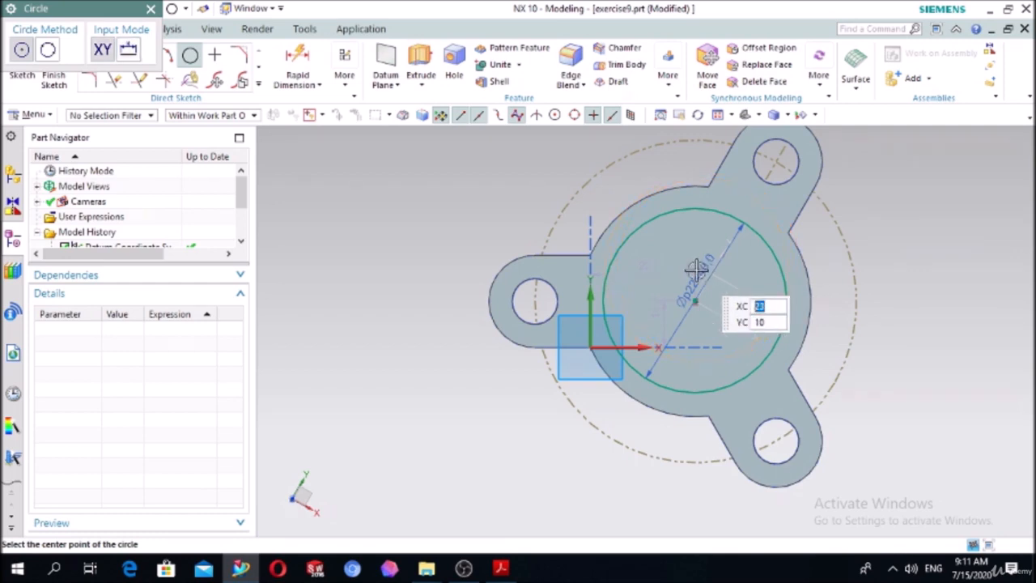
key(Escape)
- Extrude the 40 mm circle from 0 to 30 mm away from the plate and unite it with the flange body
click(421, 65)
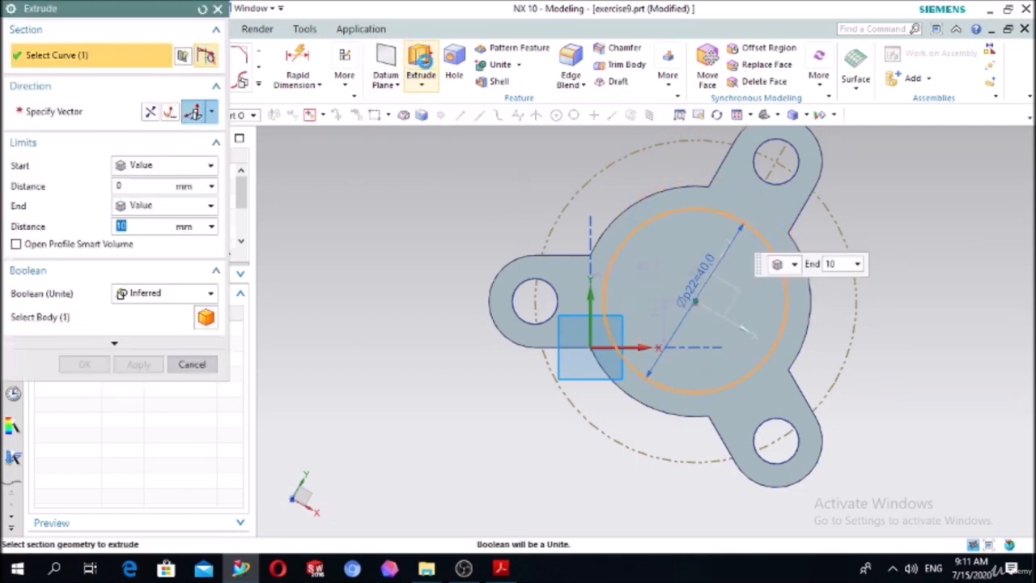
middle_drag(418, 310, 302, 275)
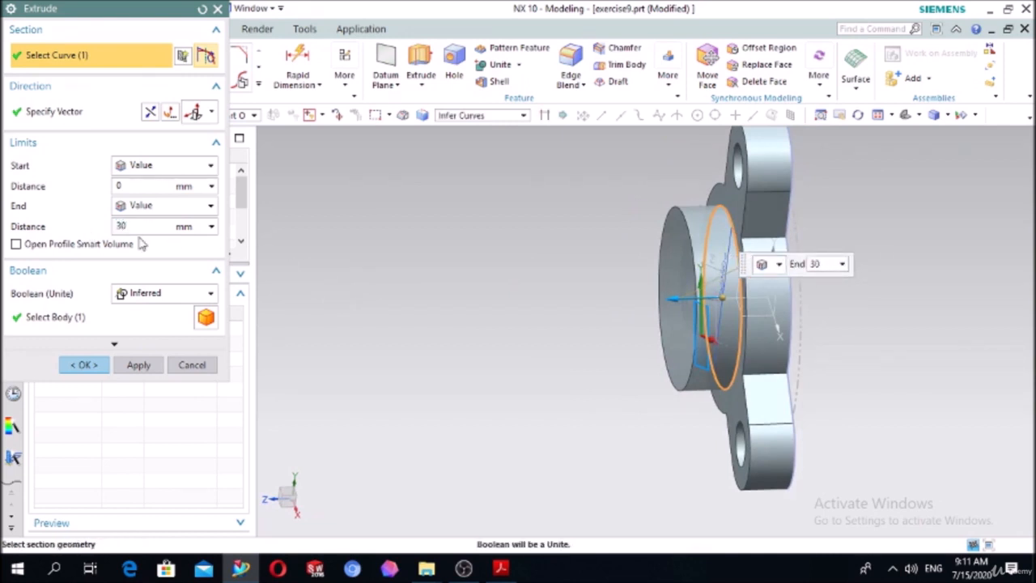
click(188, 297)
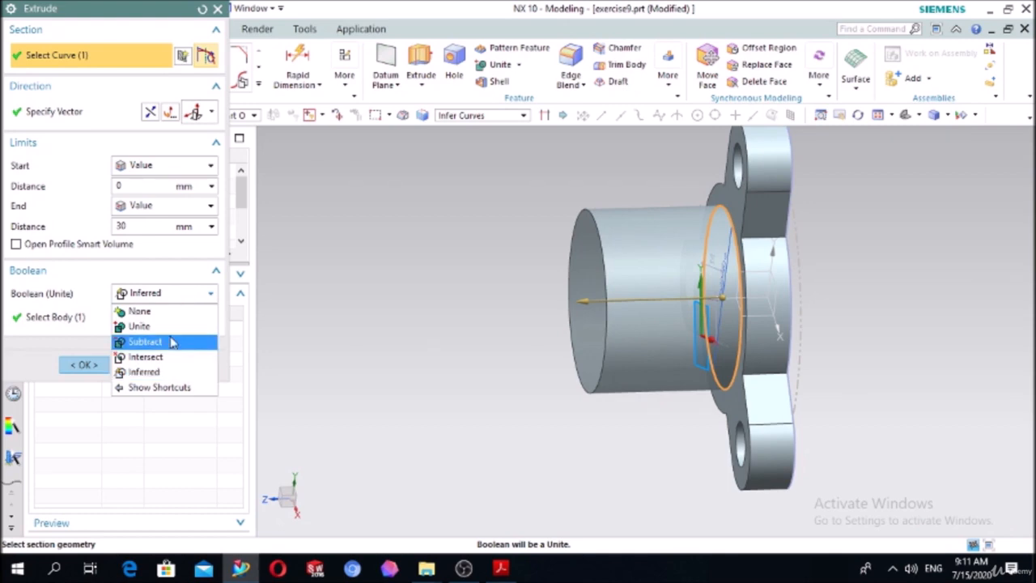
click(139, 326)
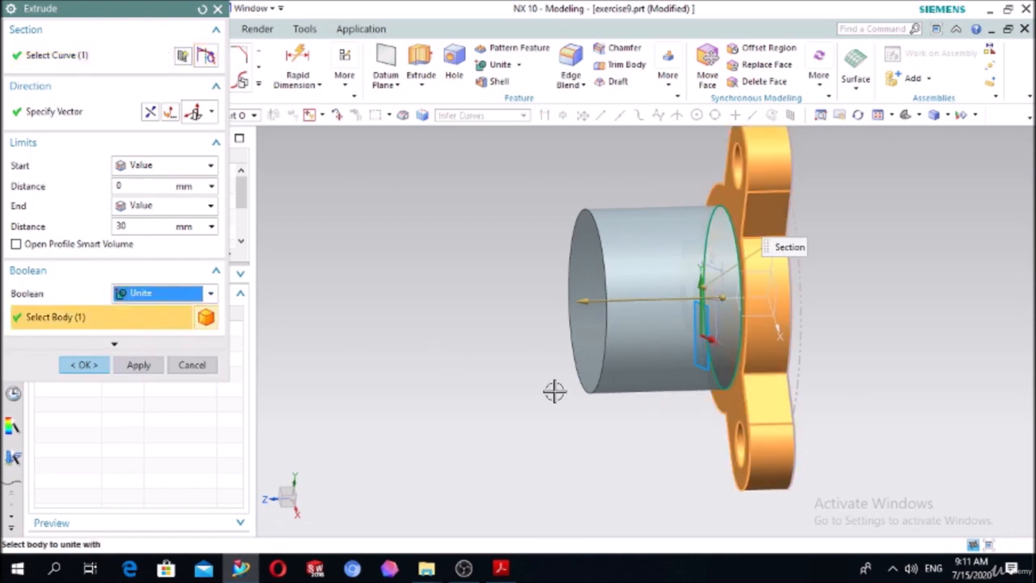
click(86, 365)
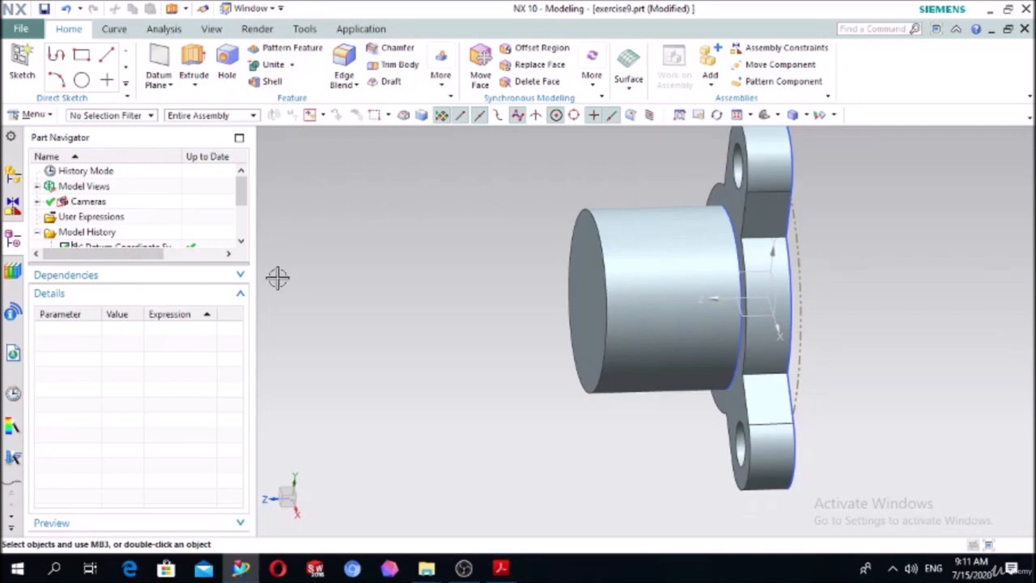
- Sketch a 30 mm diameter circle on the cylindrical boss's end face, centred on the sketch origin
click(22, 61)
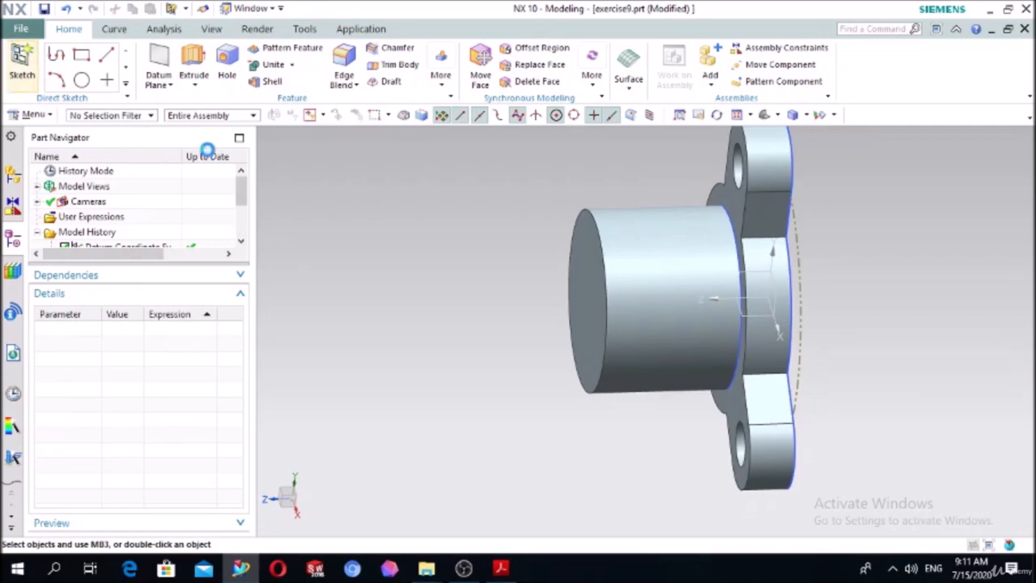
click(570, 277)
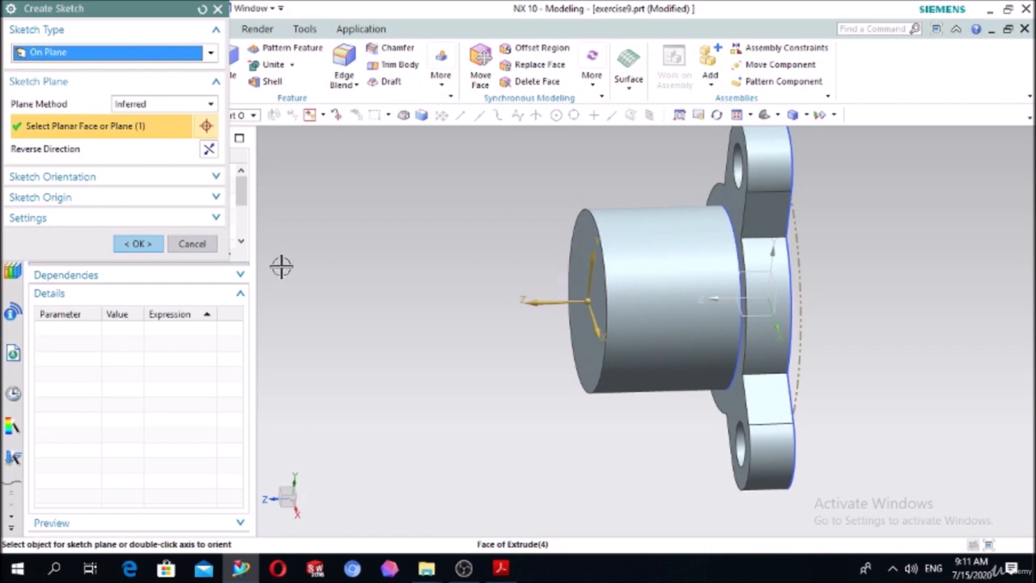
click(139, 244)
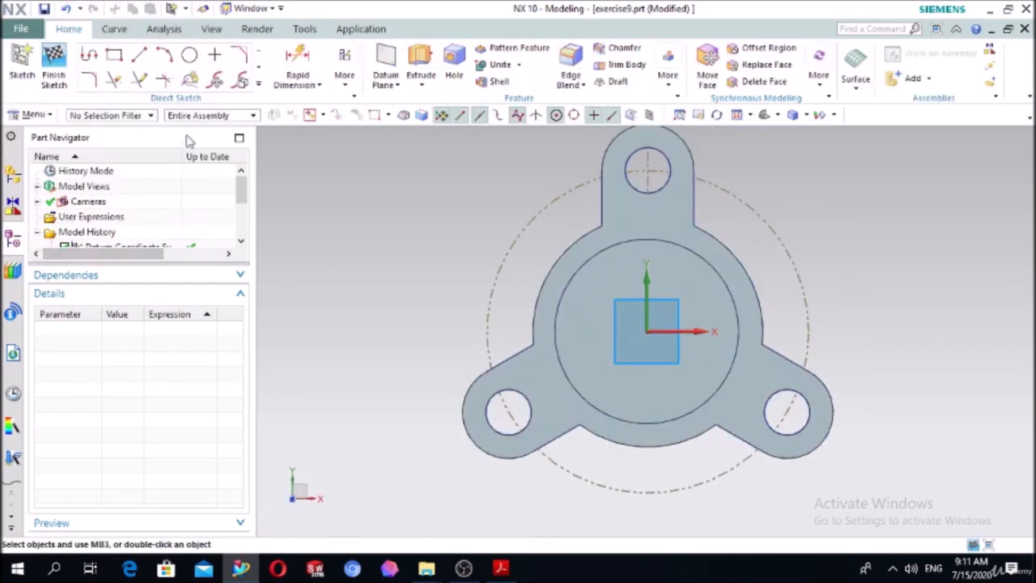
click(189, 55)
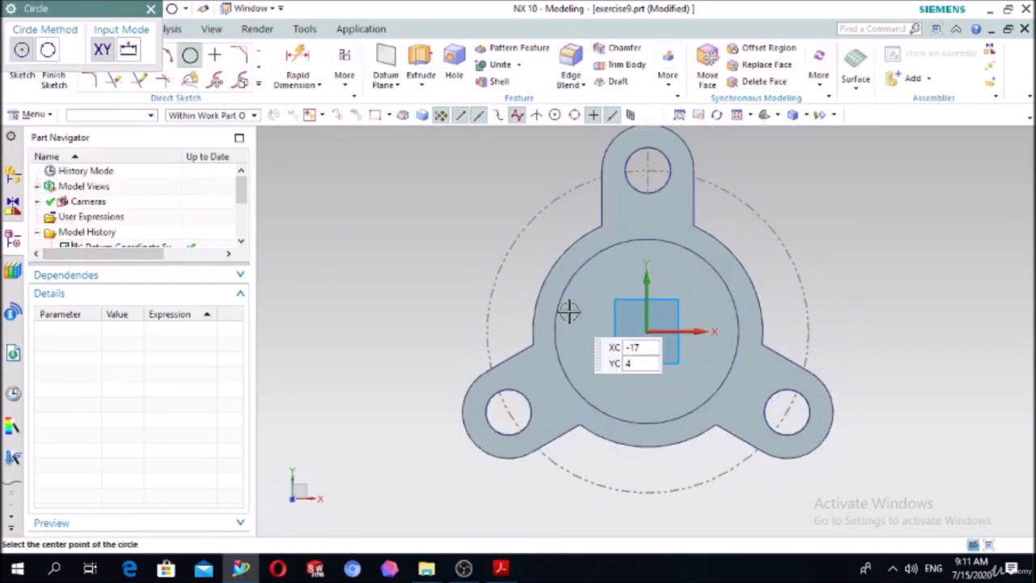
click(647, 330)
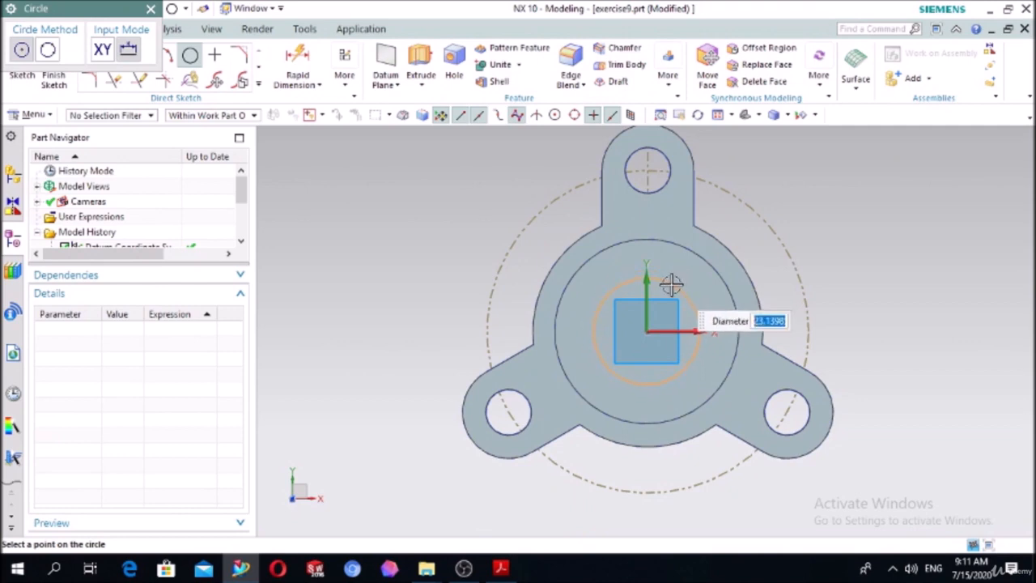
text(3)
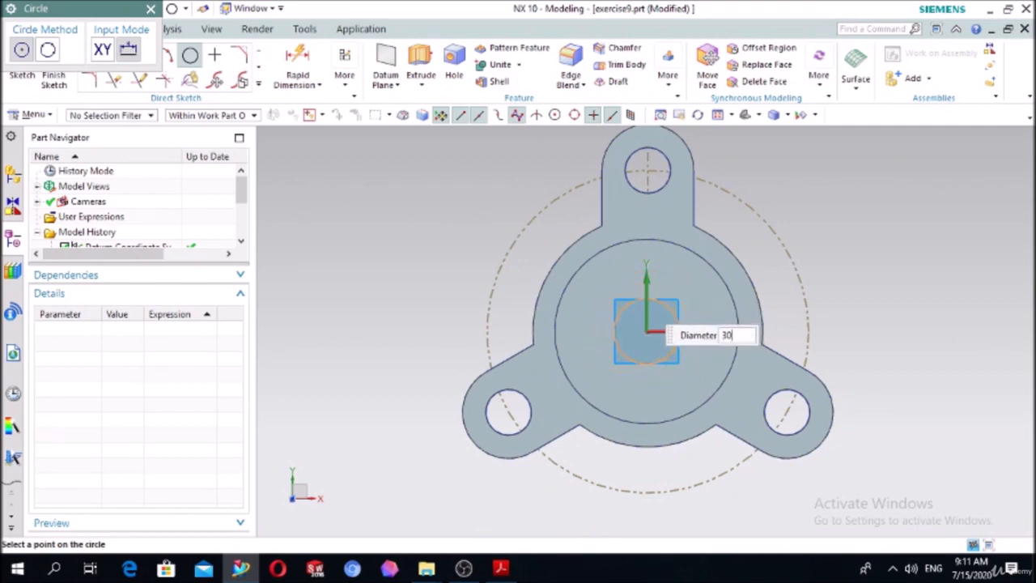
text(0)
key(Return)
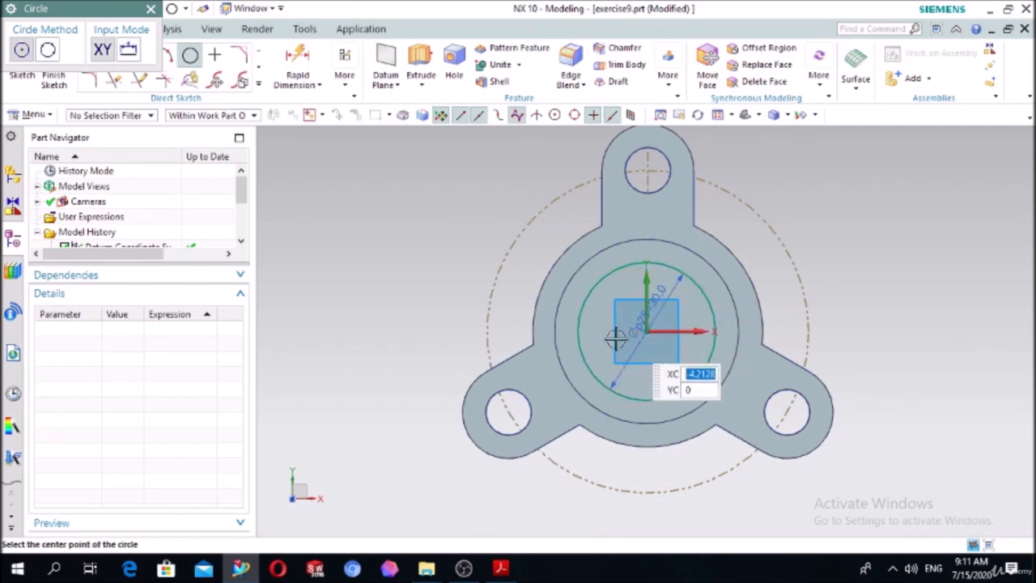
key(Escape)
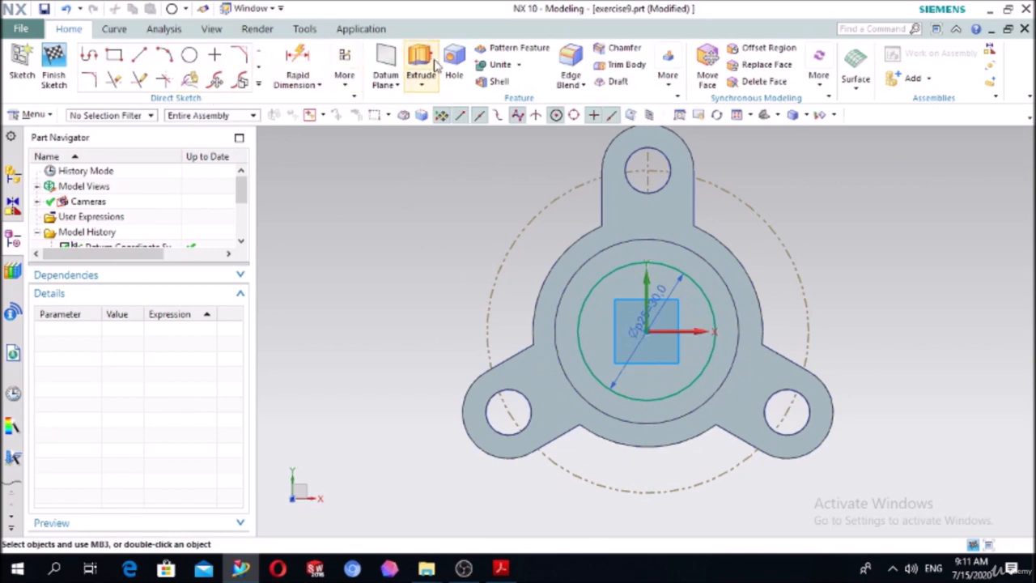
- Extrude the 30 mm circle in the reversed direction until the flange's back face, subtracting it from the body
click(421, 61)
middle_drag(397, 221, 342, 241)
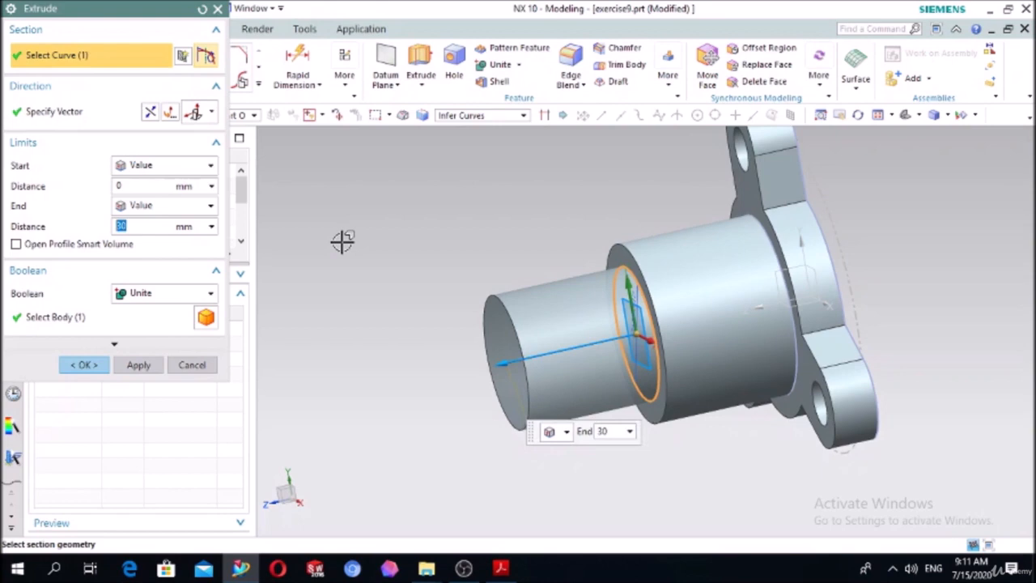
double_click(502, 361)
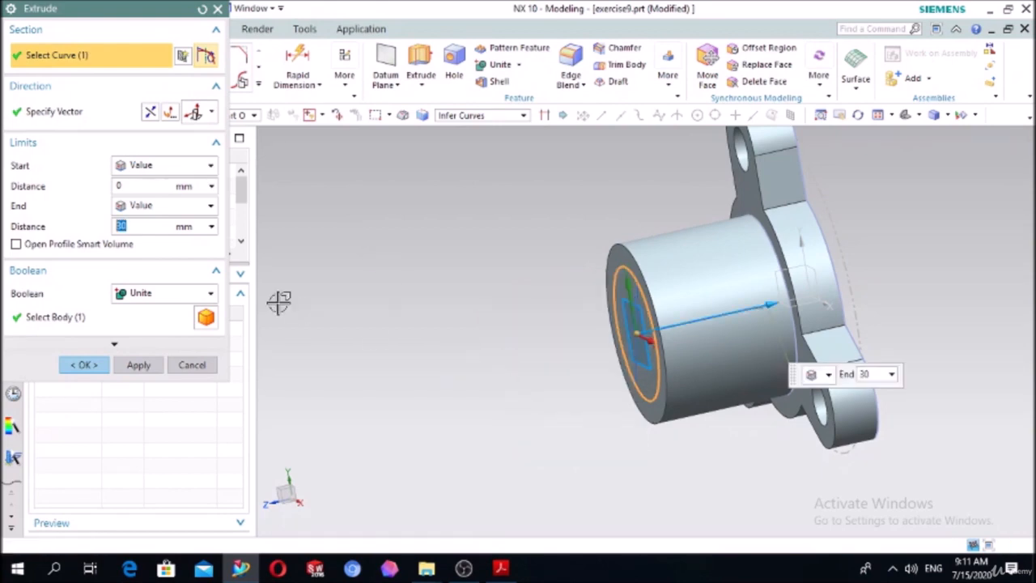
click(166, 209)
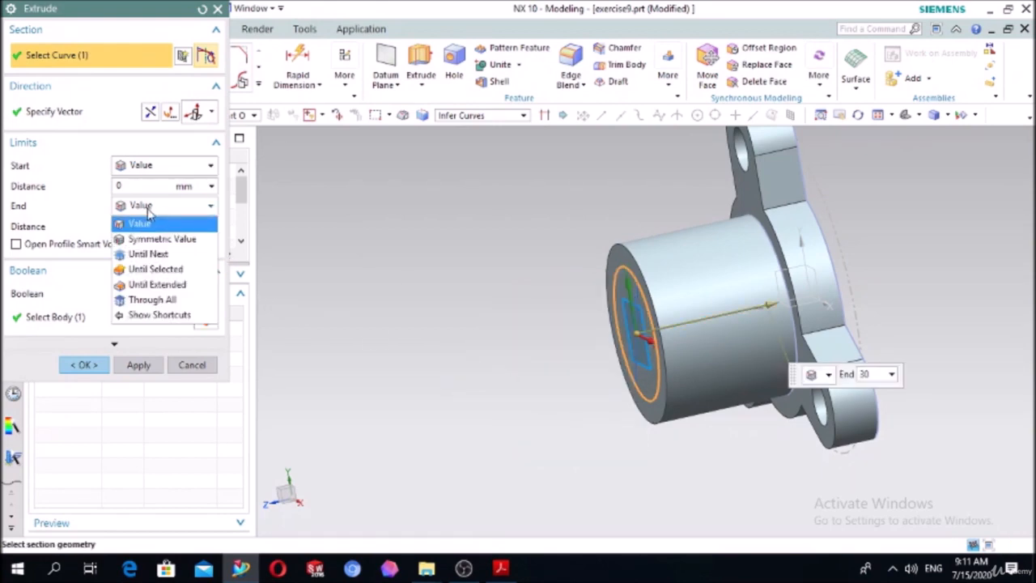
click(149, 269)
middle_drag(370, 308, 323, 327)
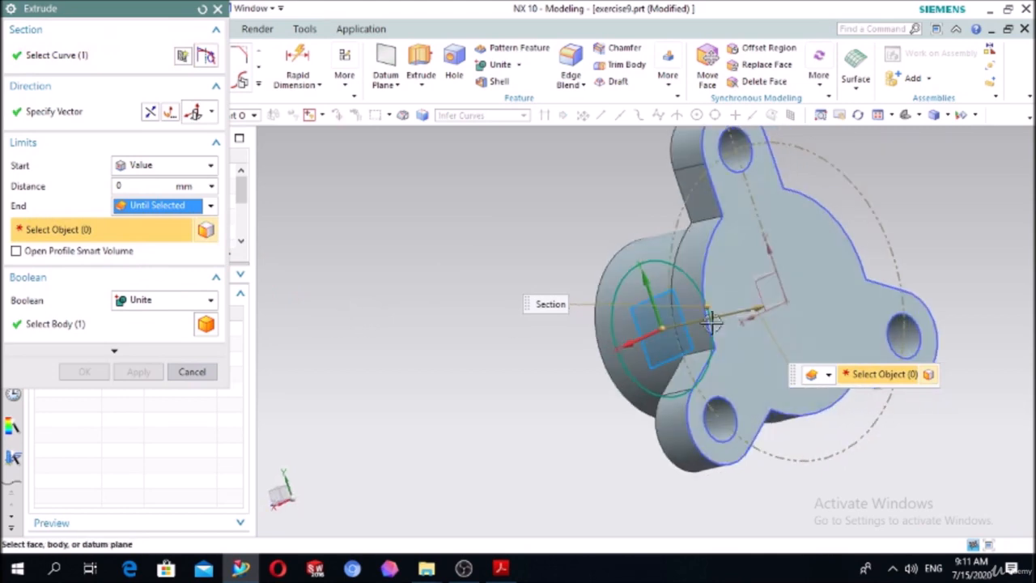
click(753, 251)
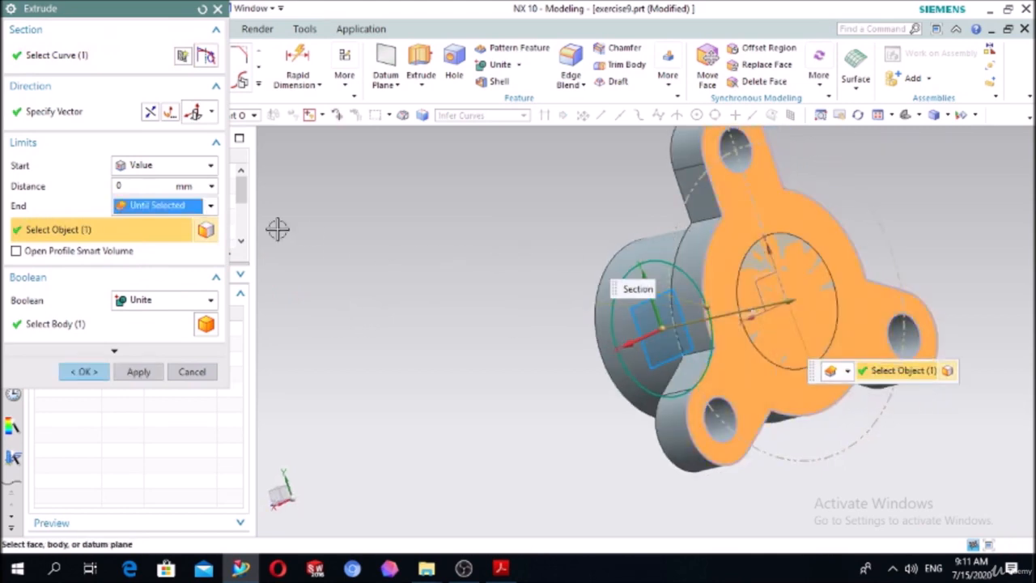
click(160, 302)
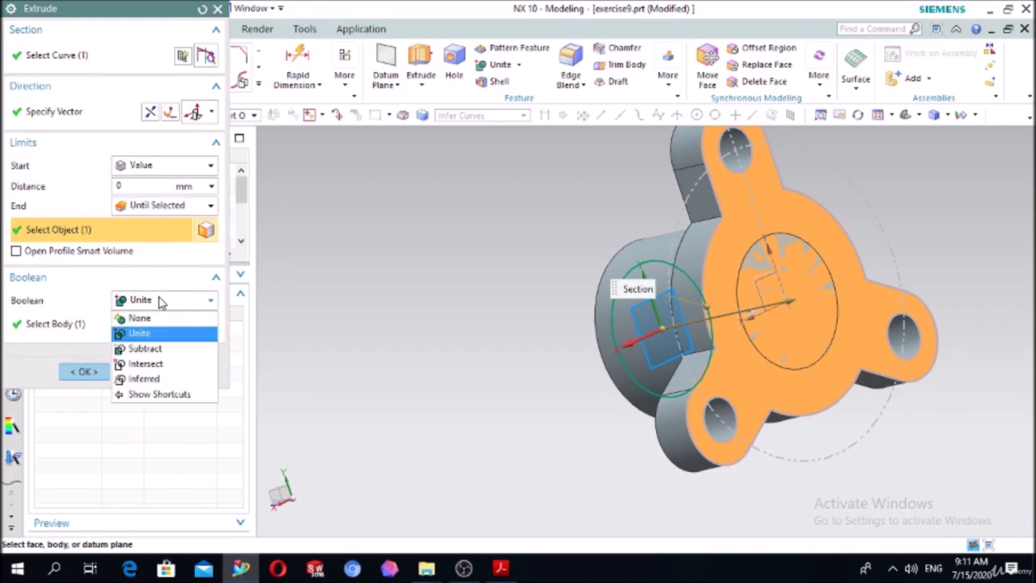
click(146, 348)
middle_drag(374, 297, 486, 258)
click(102, 374)
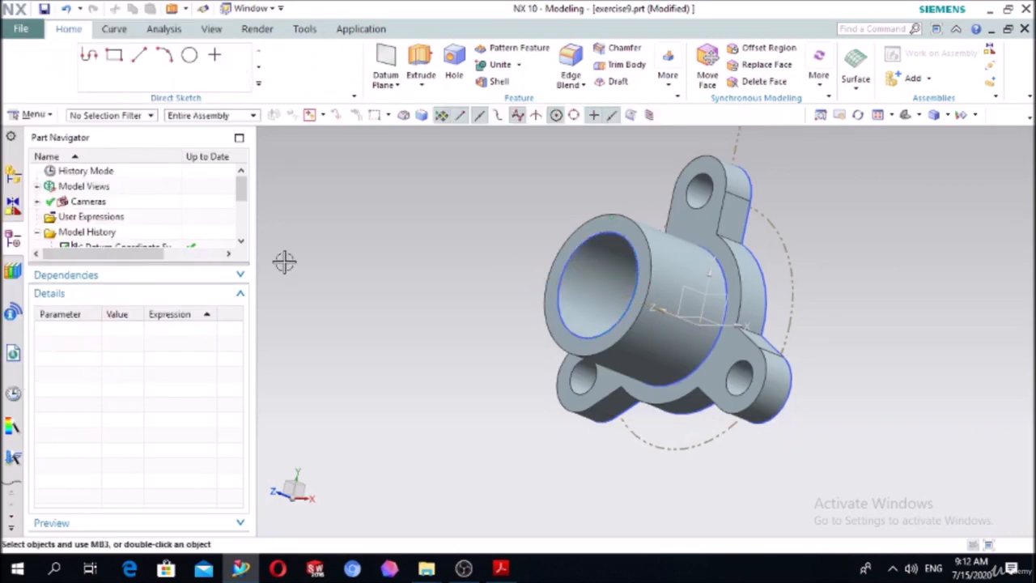
middle_drag(284, 262, 334, 271)
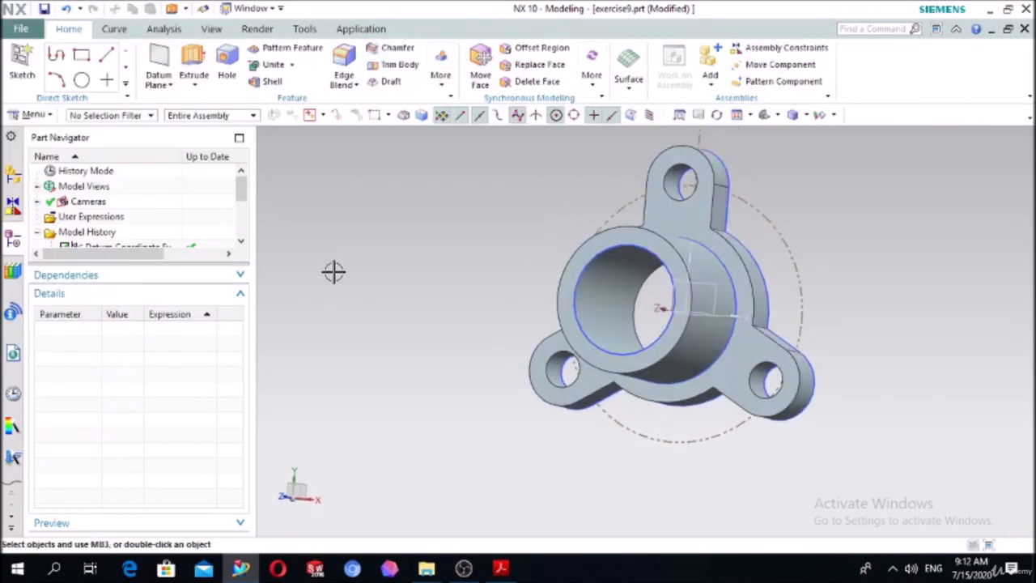
- Consult the flange's PDF drawing and, in a new NX sketch on the boss's end face, draw a vertical line from the origin down past the reference circle
click(501, 569)
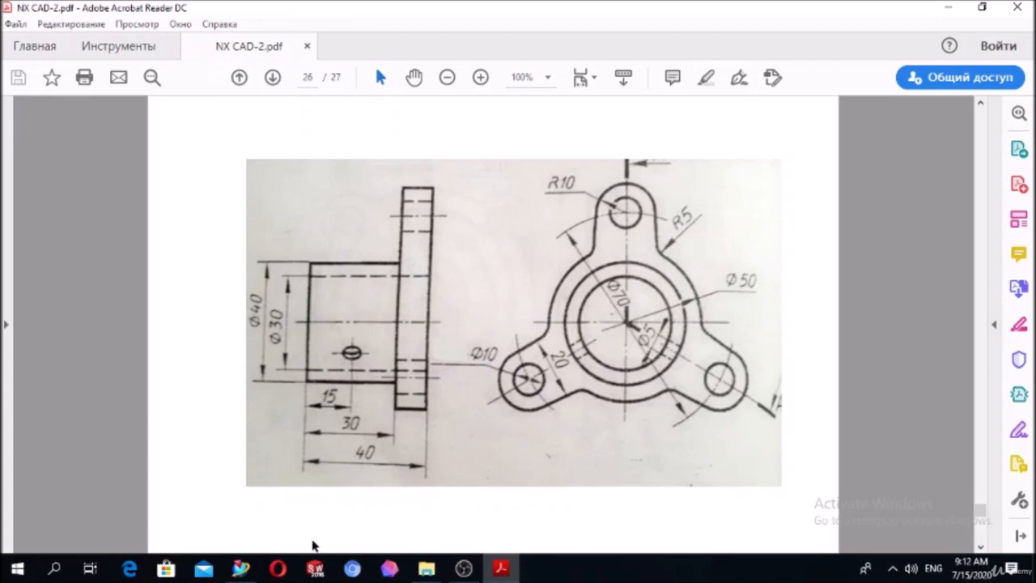
click(242, 569)
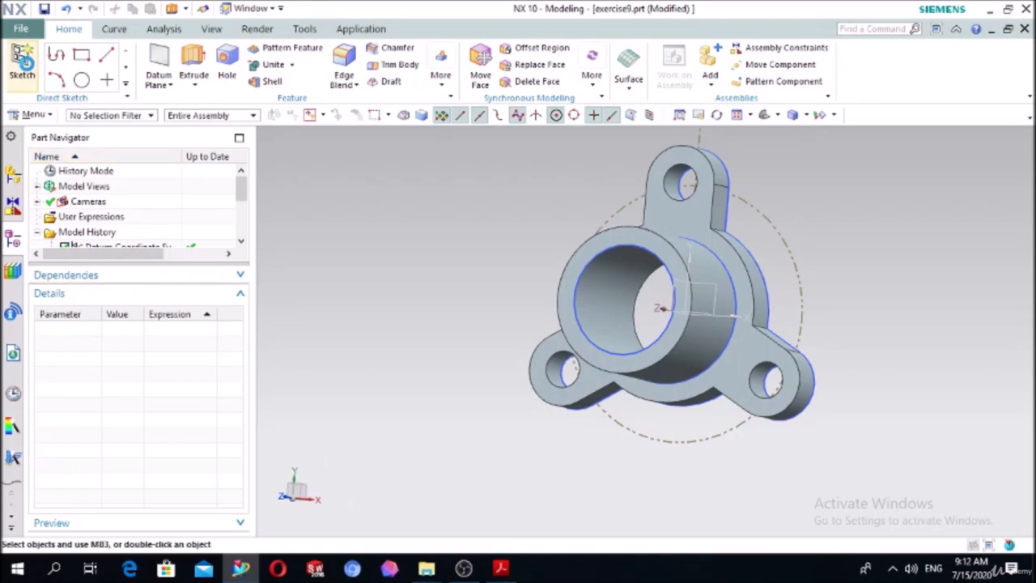
click(21, 69)
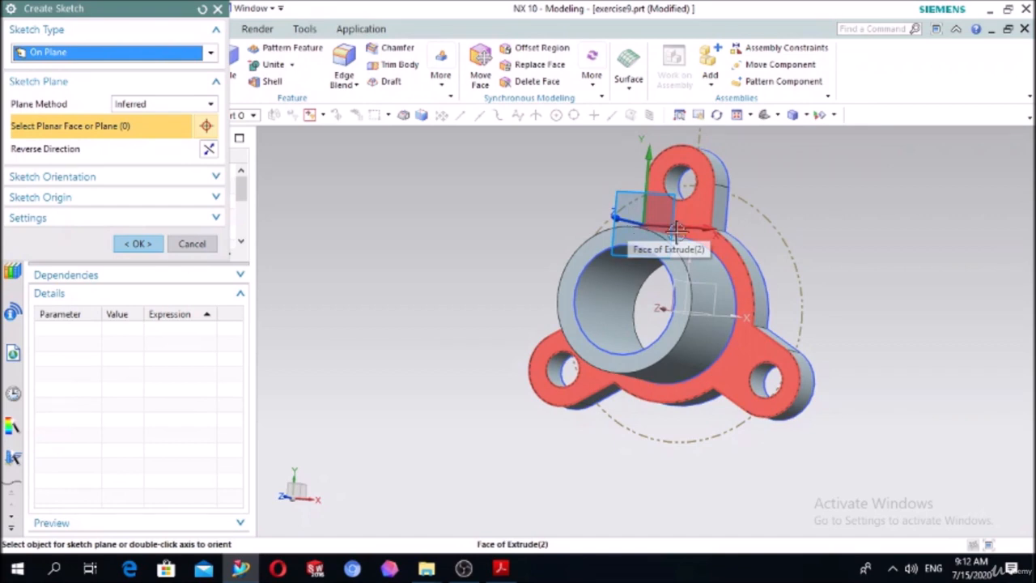
click(669, 259)
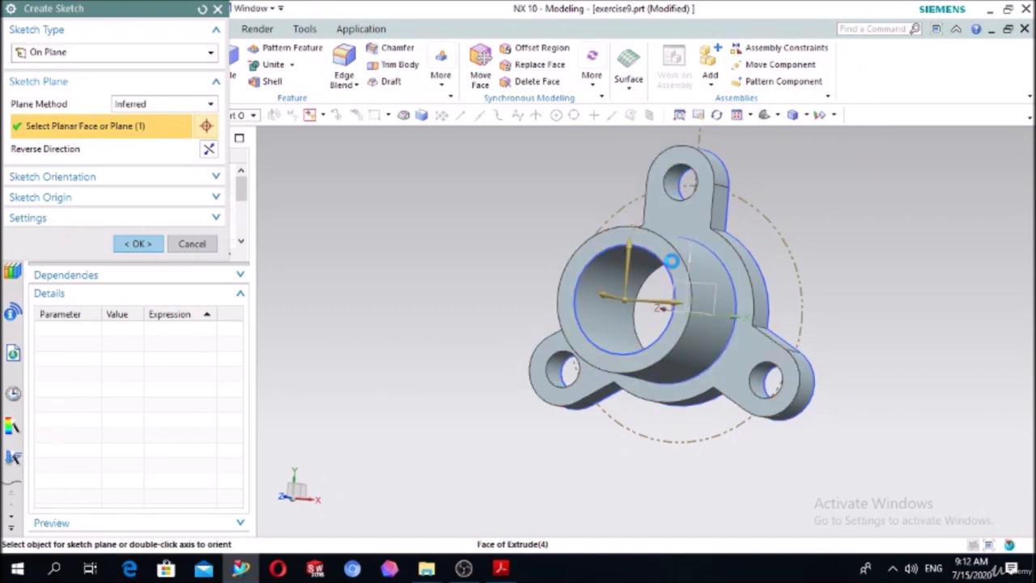
click(145, 244)
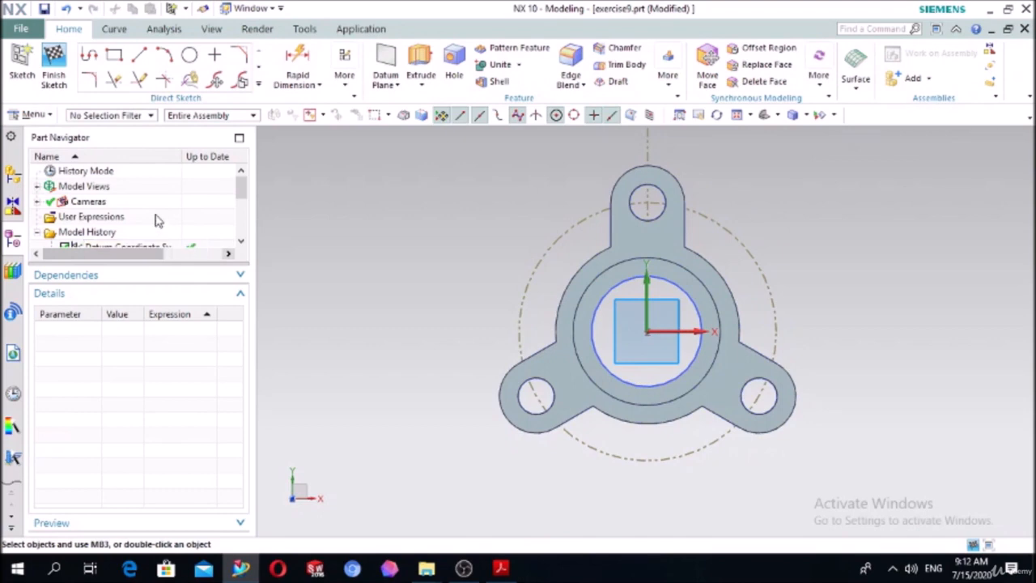
click(139, 54)
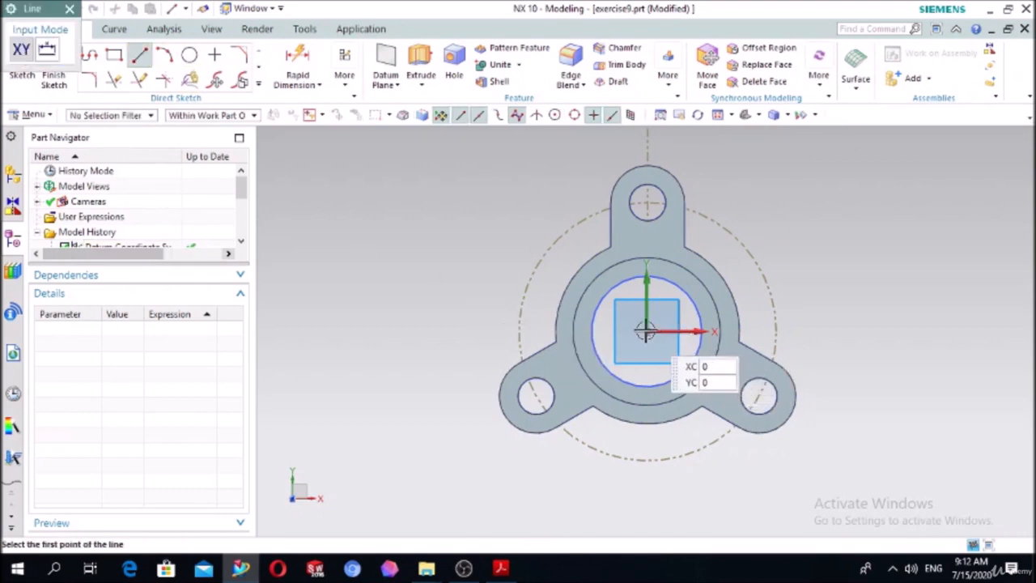
click(648, 390)
click(646, 488)
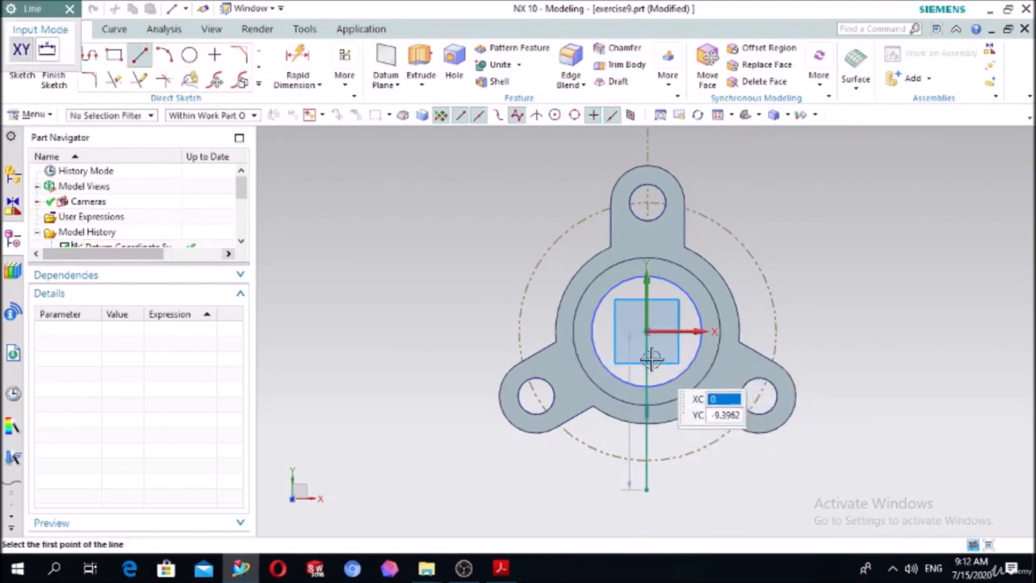
- Draw a 67 mm line at 332° from the origin past the lower-right hole and dimension its angle to the vertical line
click(645, 330)
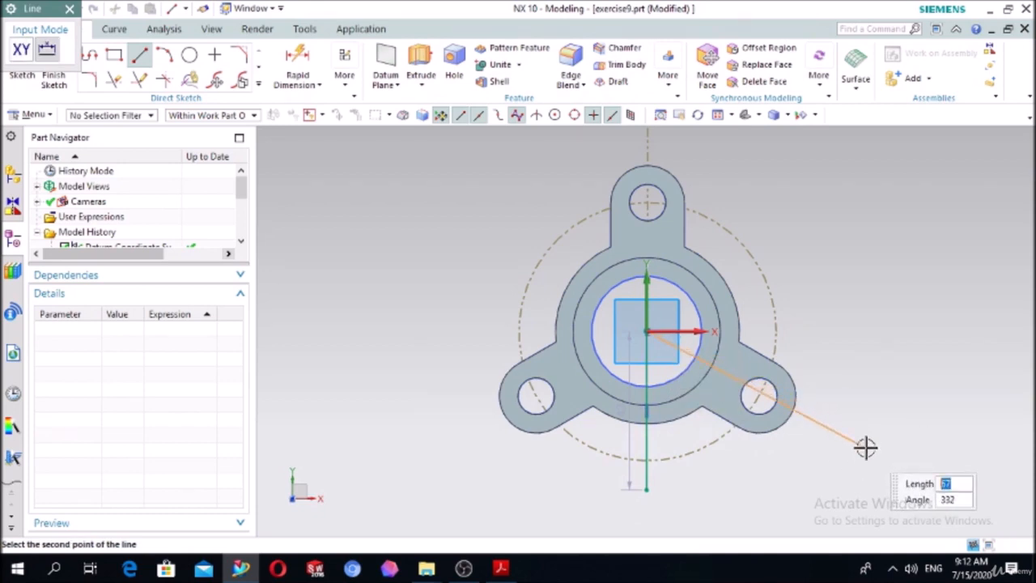
click(865, 447)
click(297, 64)
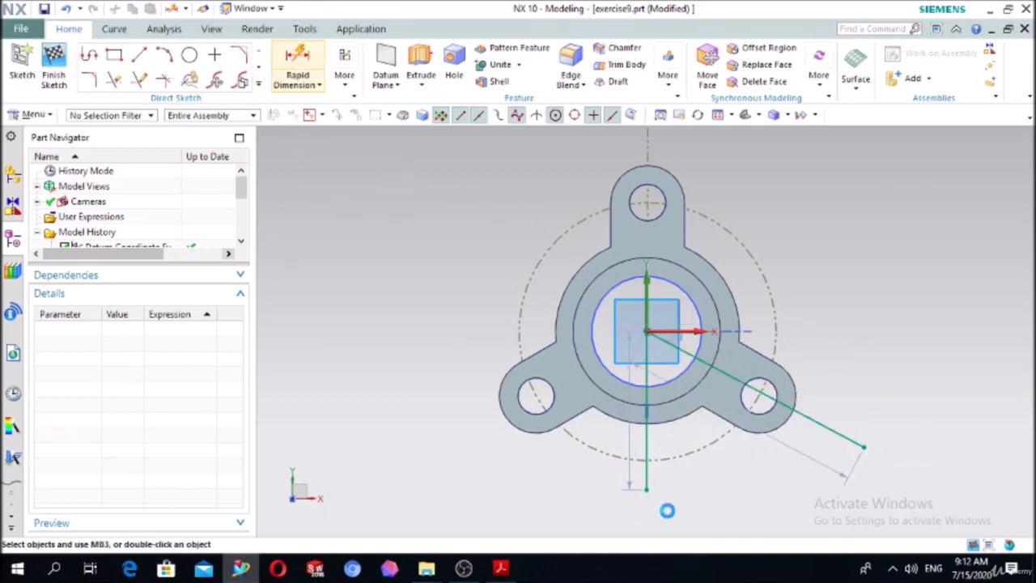
click(646, 477)
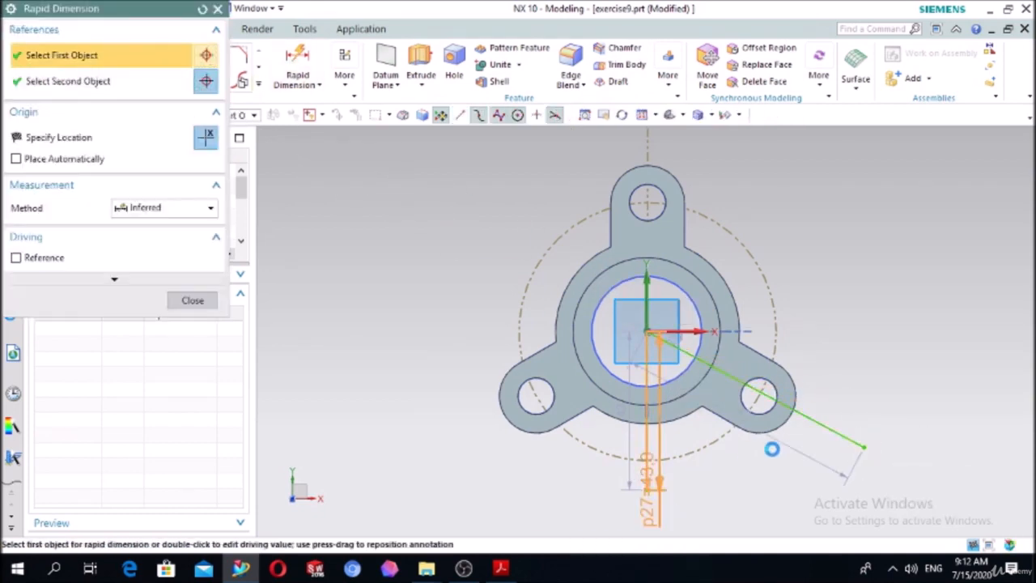
click(810, 422)
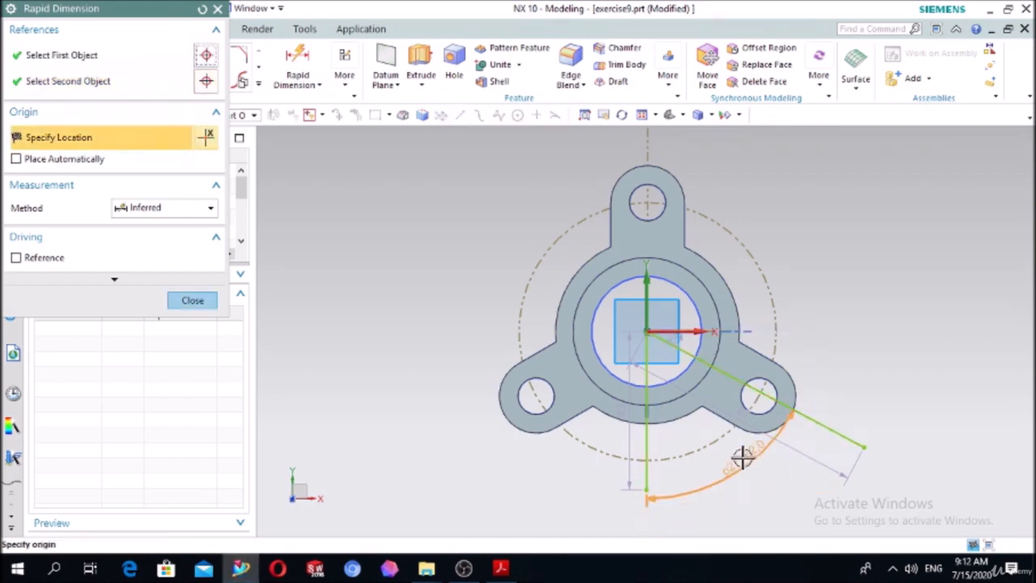
click(742, 458)
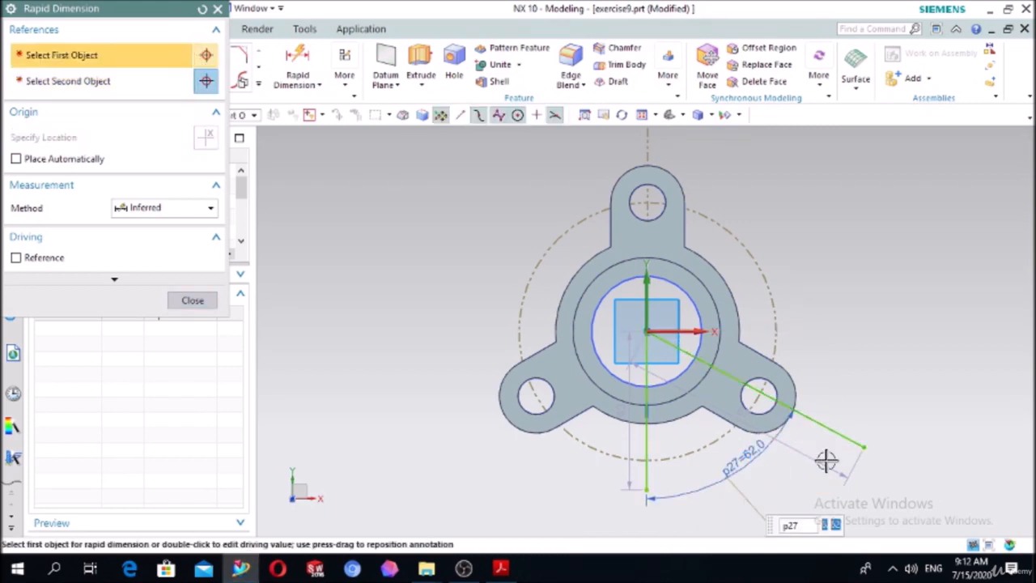
key(Escape)
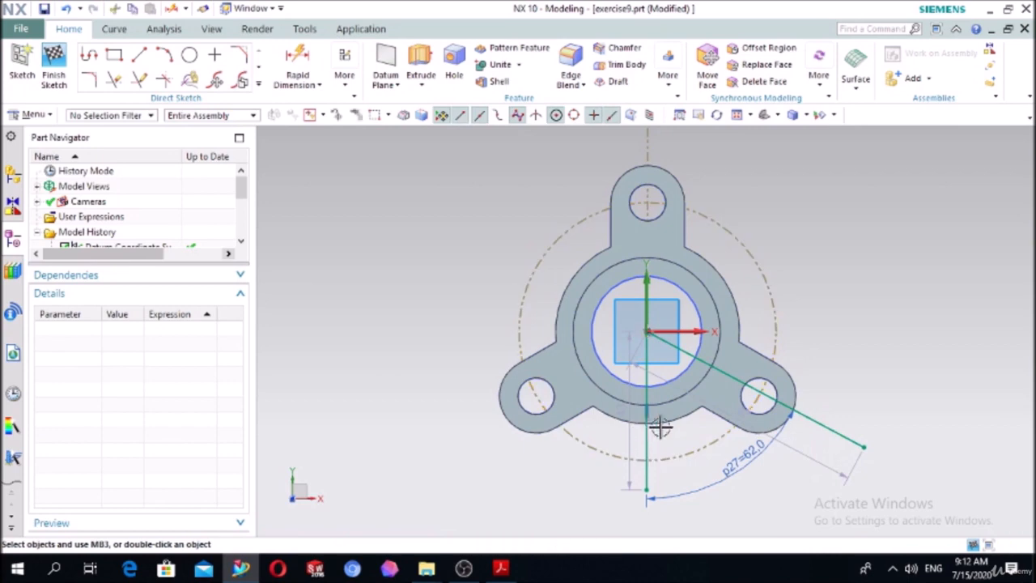
- Delete the vertical line running down from the sketch origin
click(649, 439)
key(Delete)
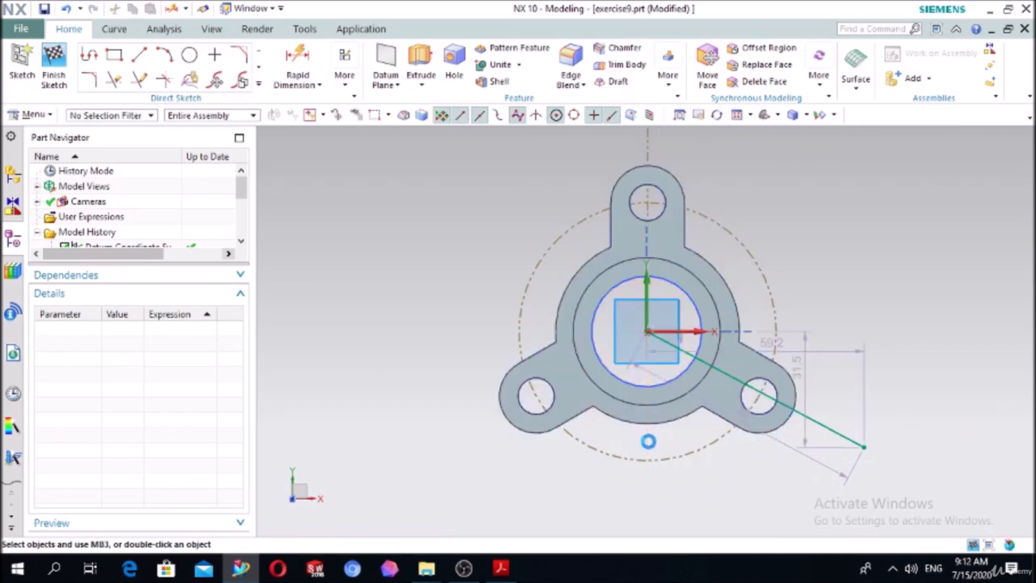
- Draw a line from the sketch origin out past the lower-left lobe's hole
click(139, 54)
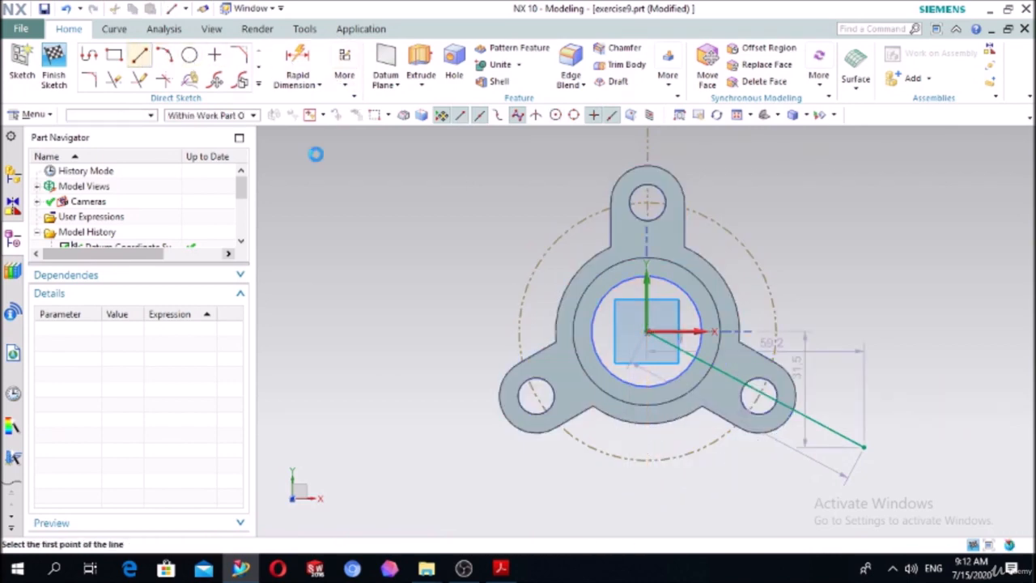
click(649, 330)
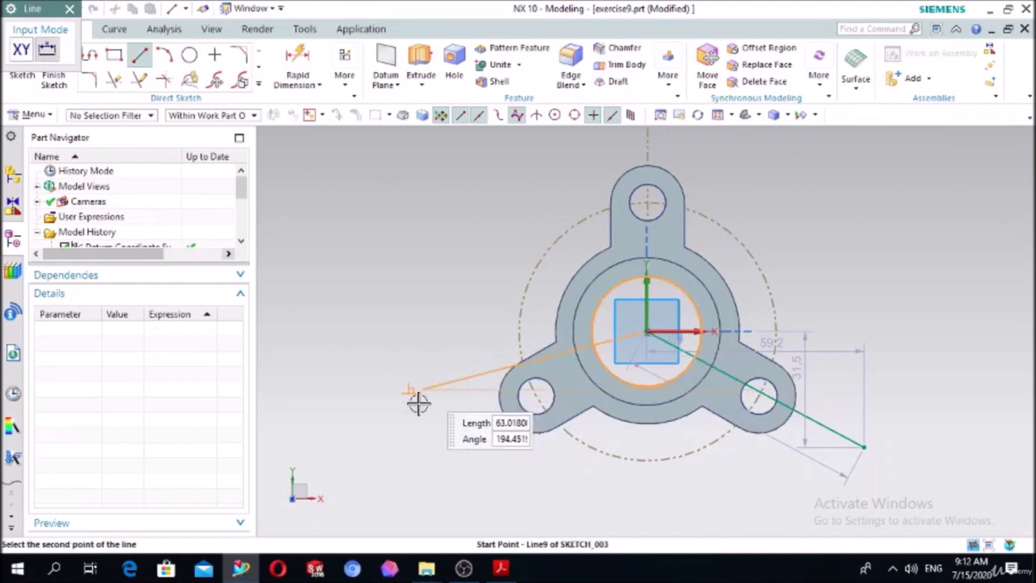
click(421, 461)
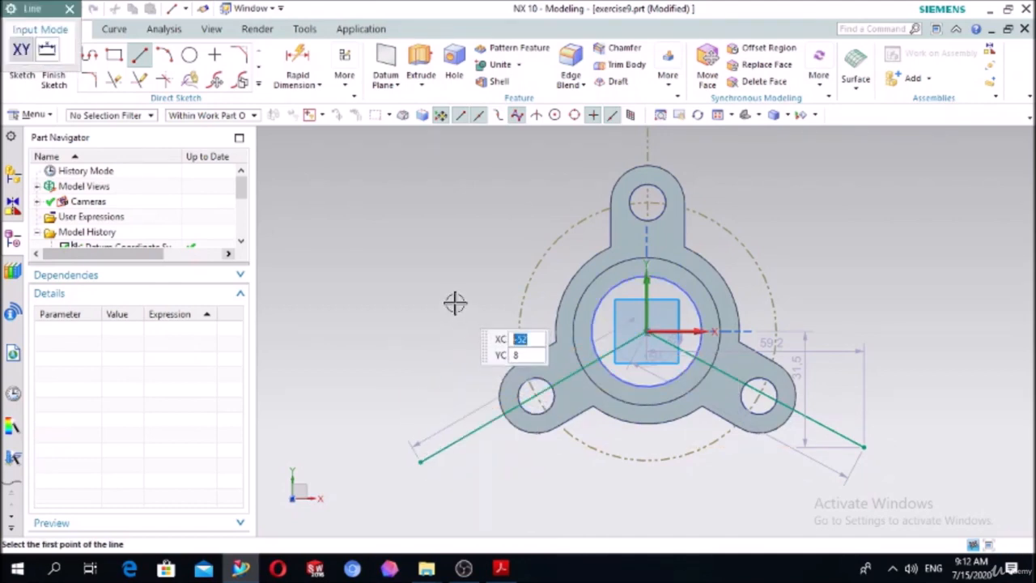
key(Escape)
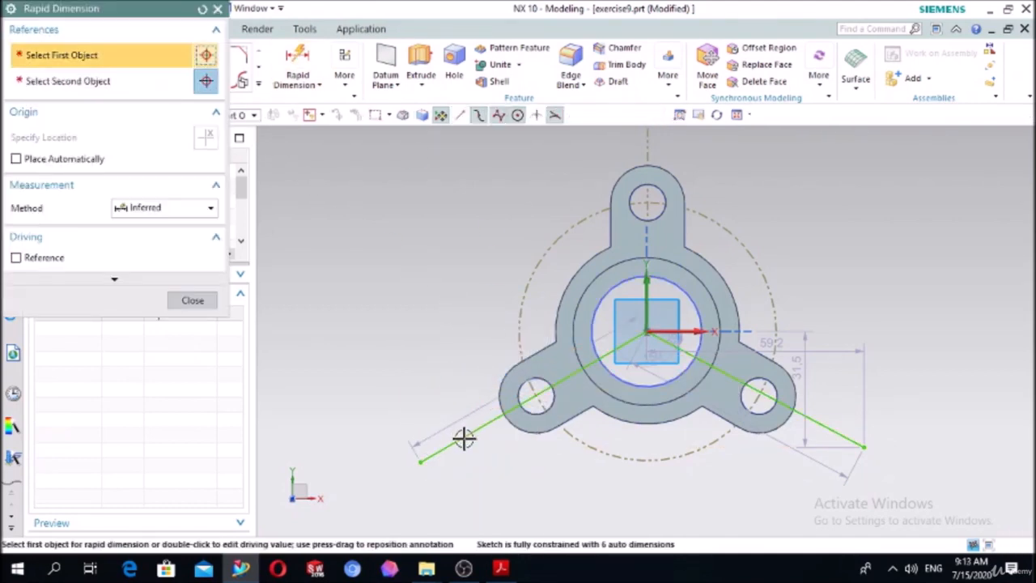
- Try dimensioning the angle between the two slanted lines at 120°, and undo that value
click(465, 438)
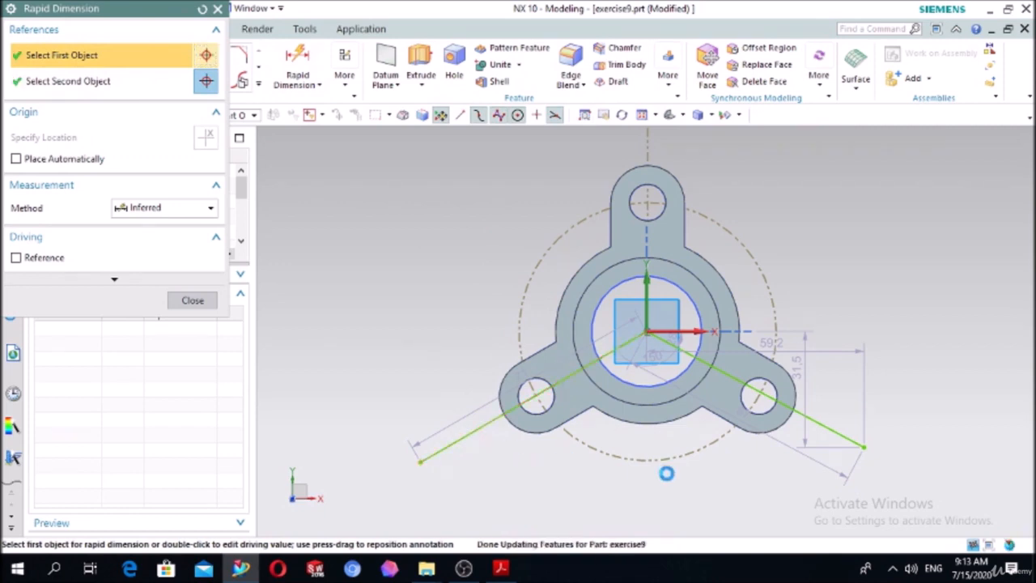
click(820, 430)
click(649, 479)
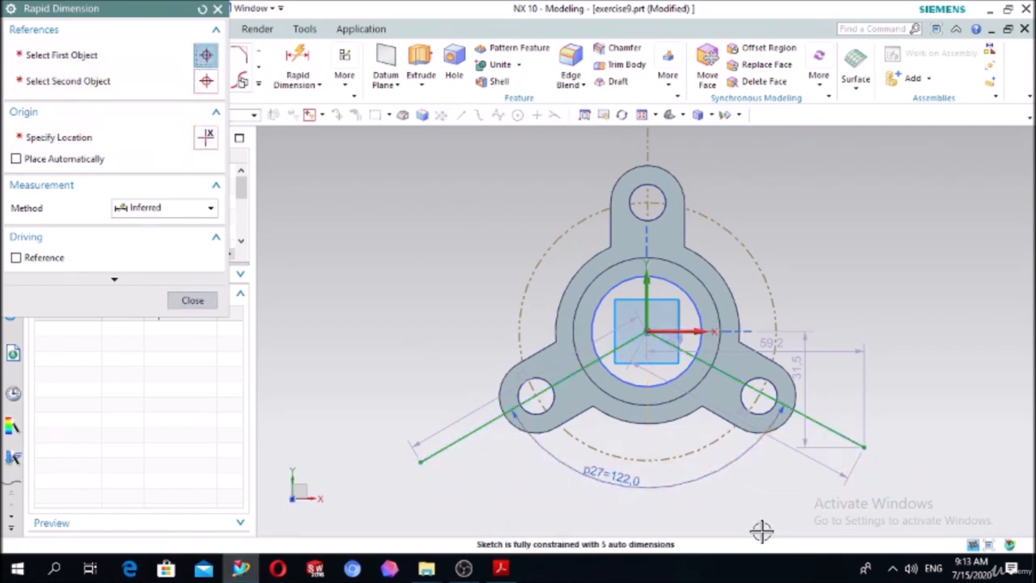
text(120)
key(Return)
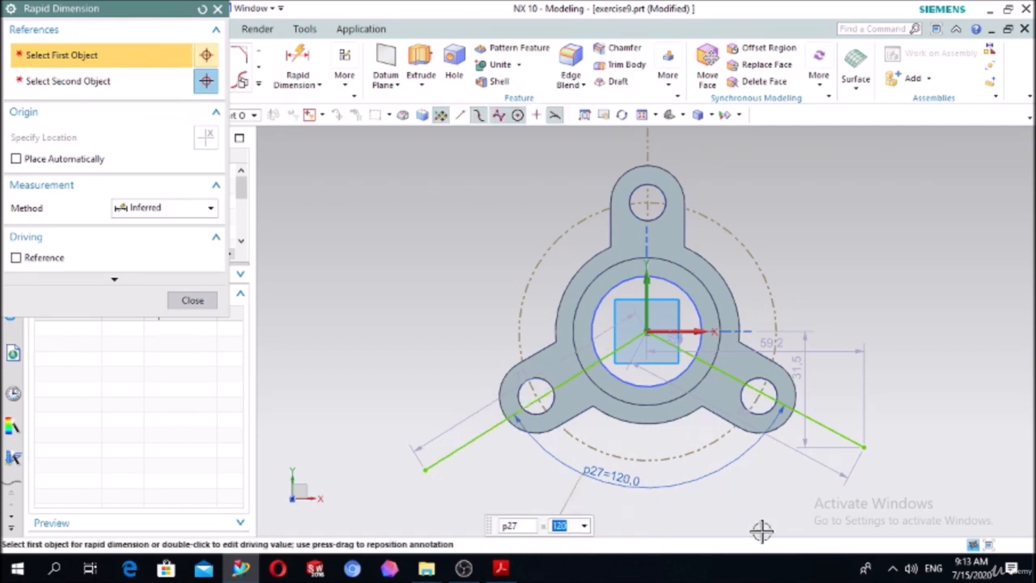
key(ctrl+z)
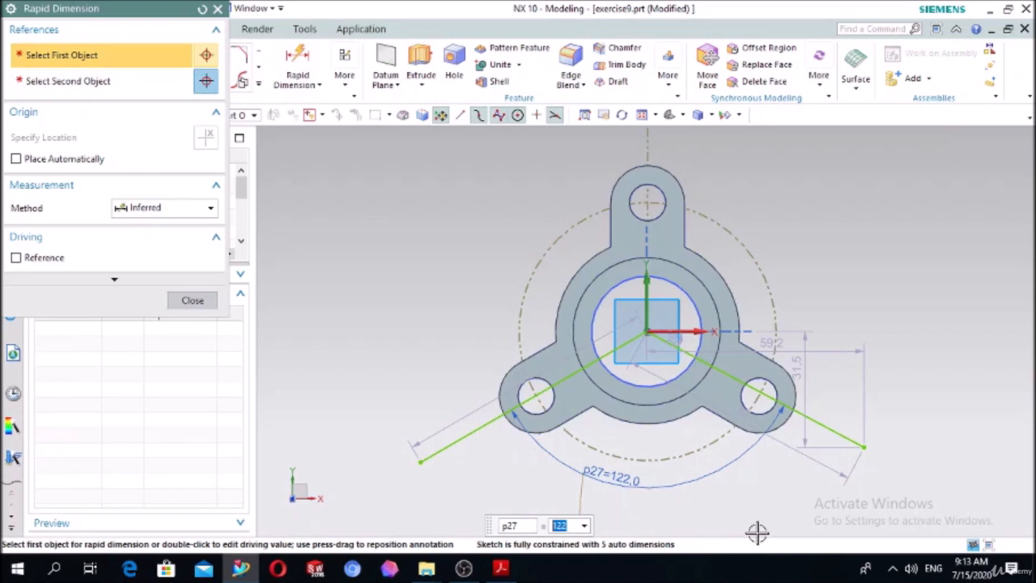
key(Escape)
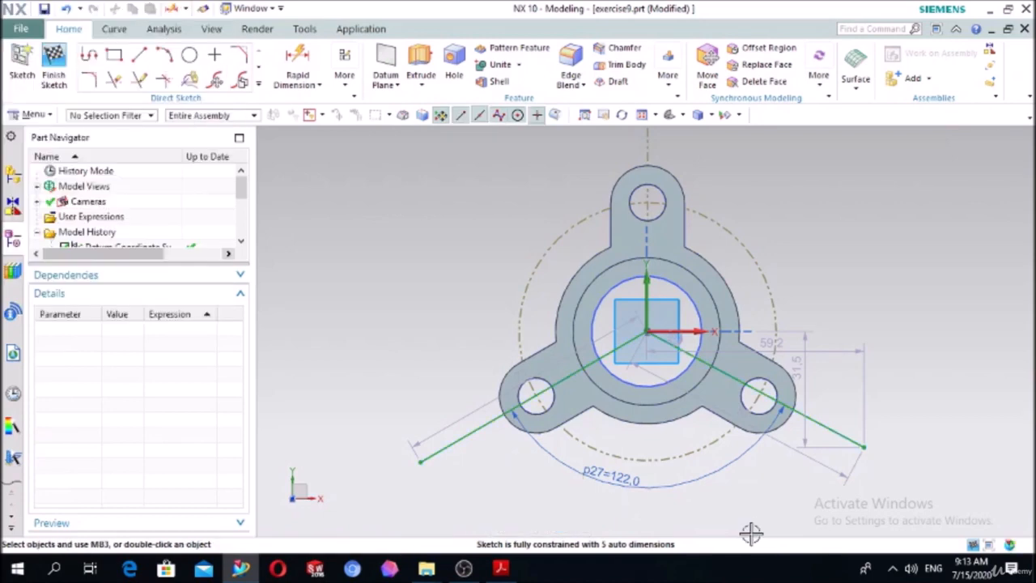
- Delete both slanted lines running from the origin past the two lower lobes
click(456, 434)
key(Delete)
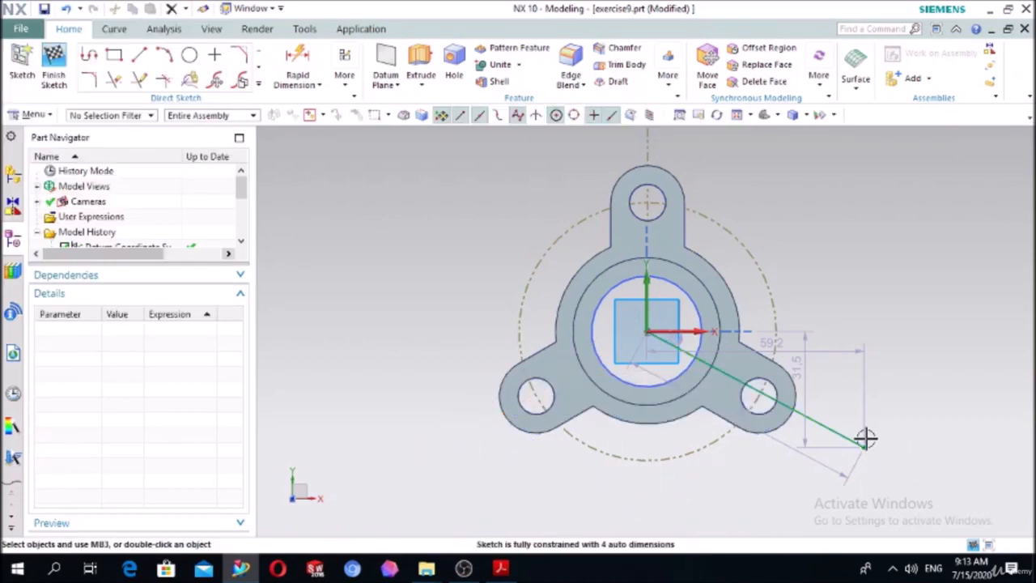
click(850, 437)
key(Delete)
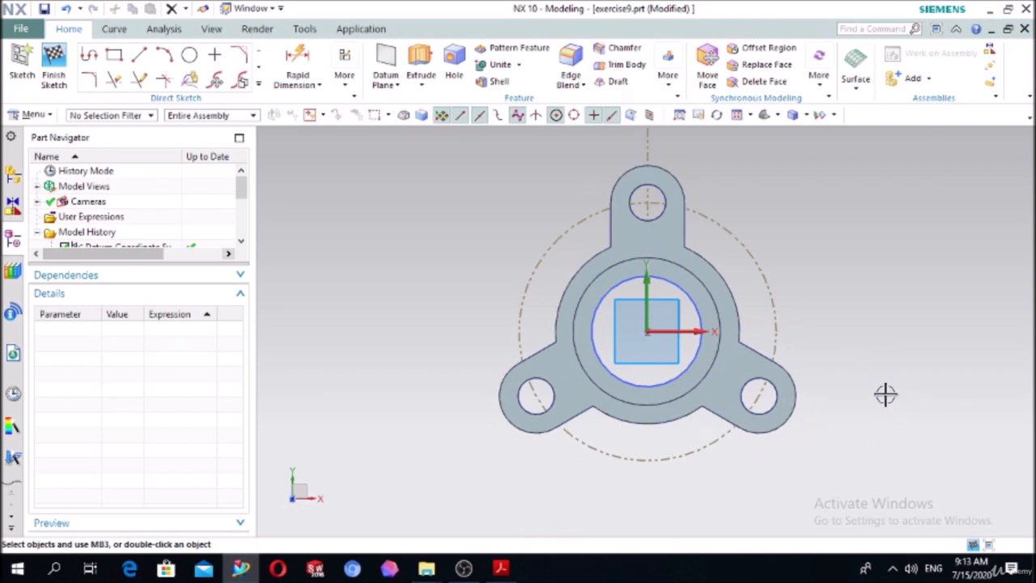
- From the origin, draw a vertical line about 54 mm up past the top hole and a 71 mm line at 330° past the lower-right hole
click(139, 54)
click(648, 330)
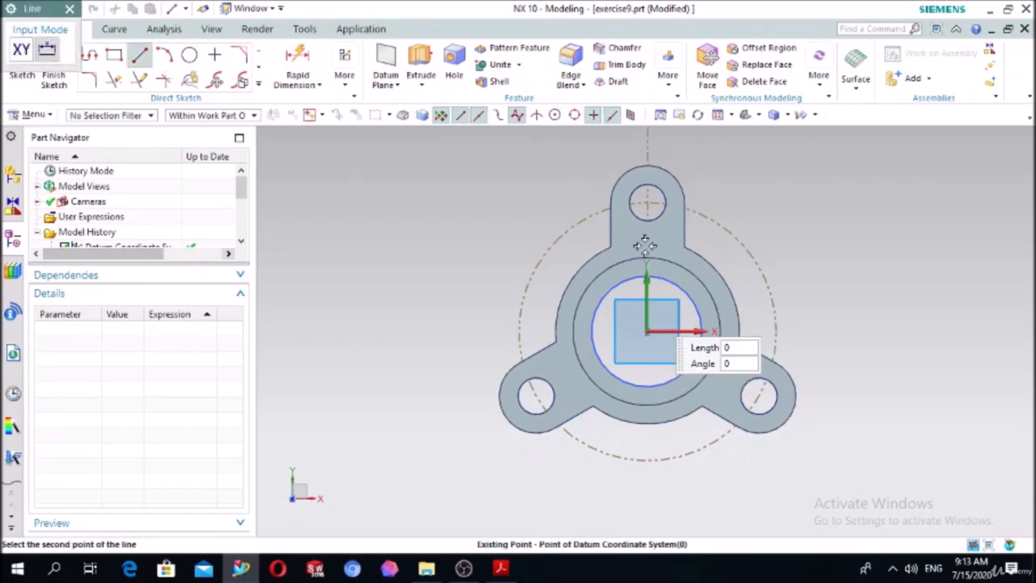
click(647, 129)
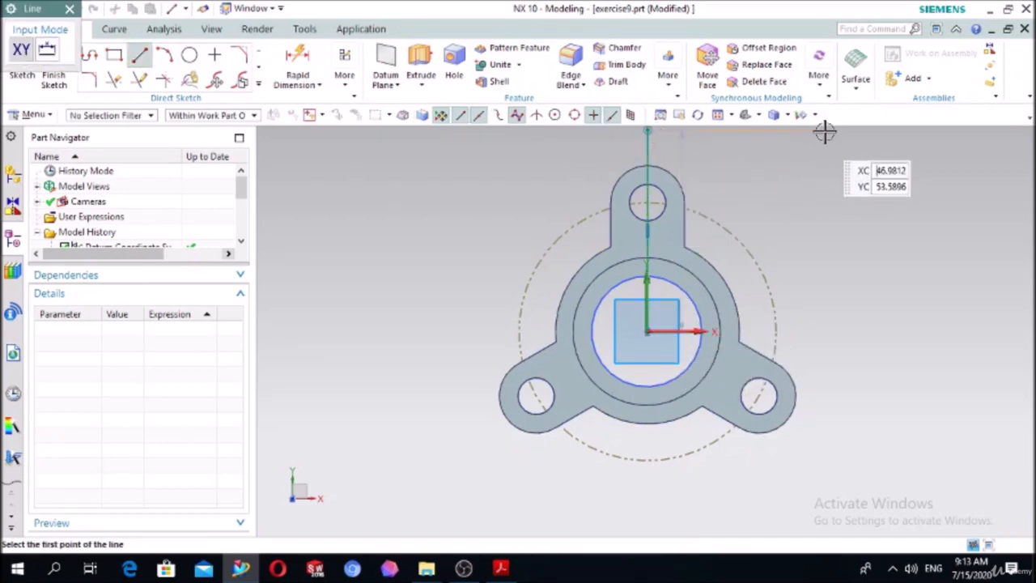
key(Escape)
click(139, 54)
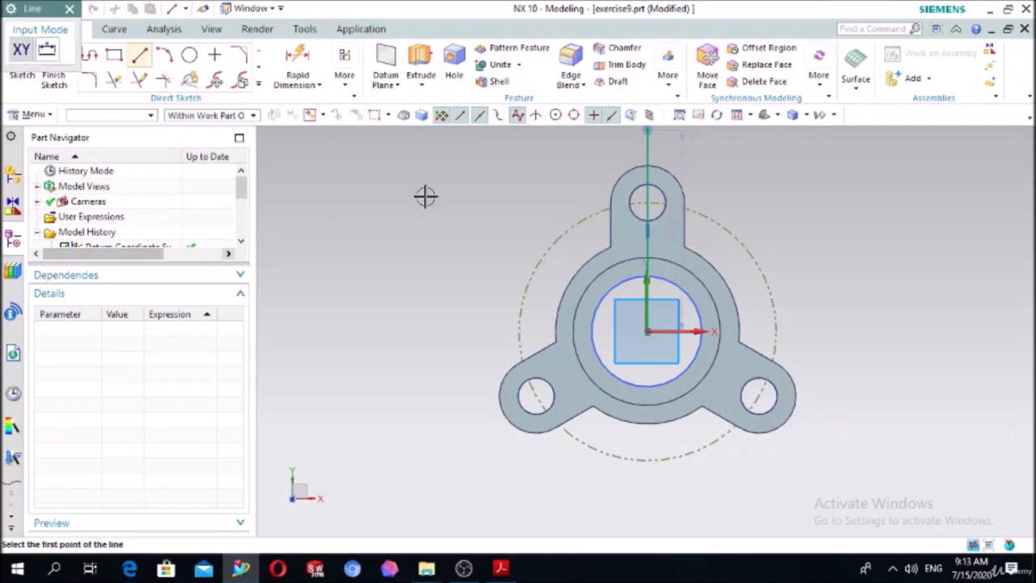
click(646, 330)
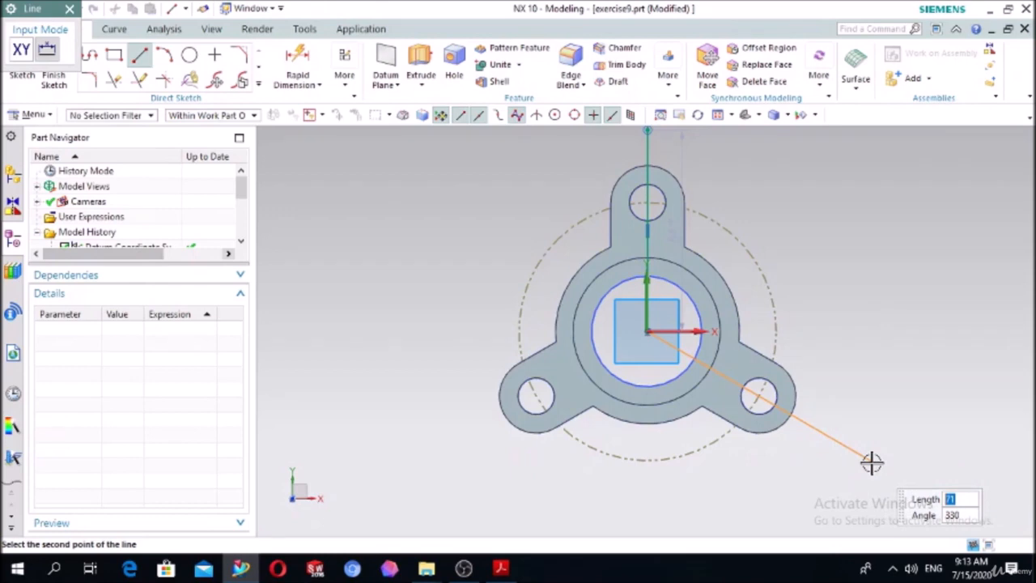
click(871, 462)
key(Escape)
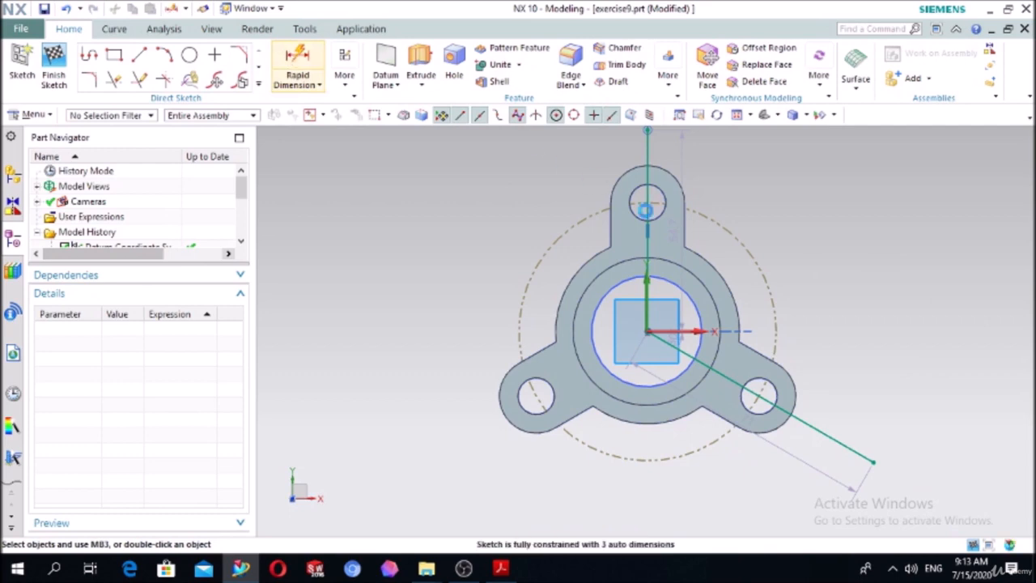
- Add an angular dimension between the vertical line and the slanted line through the lower-right lobe
key(d)
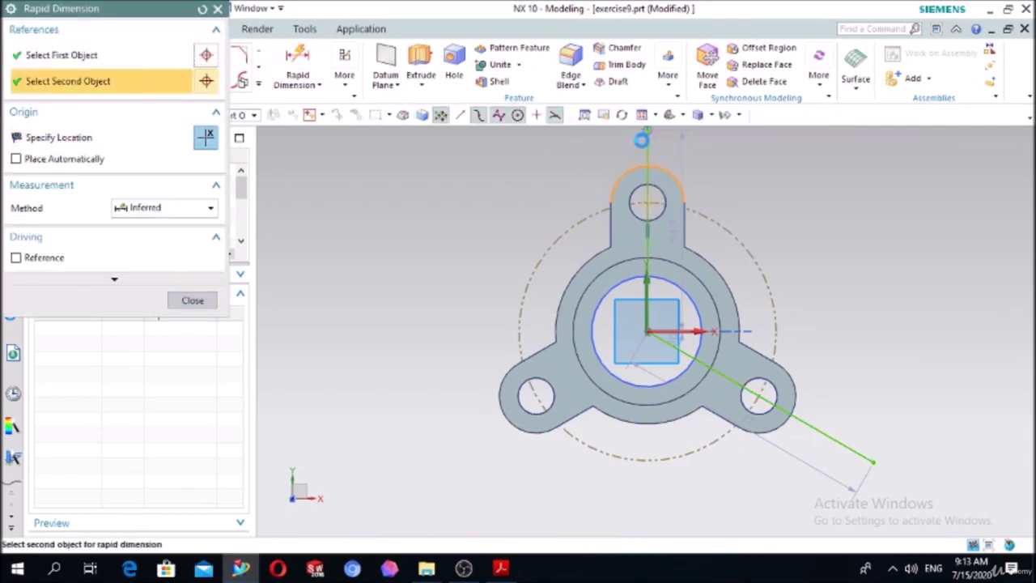
key(Escape)
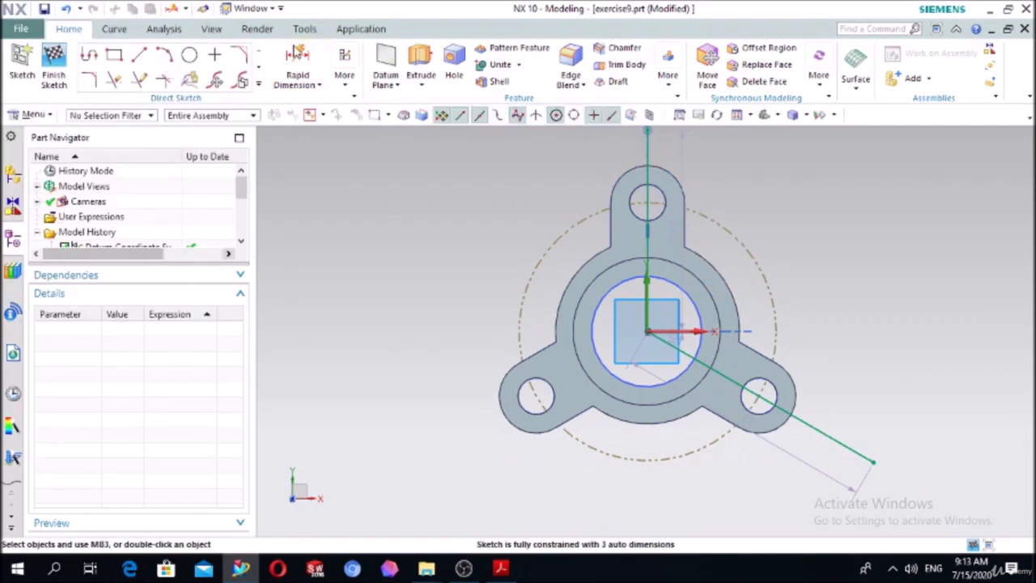
key(d)
click(647, 144)
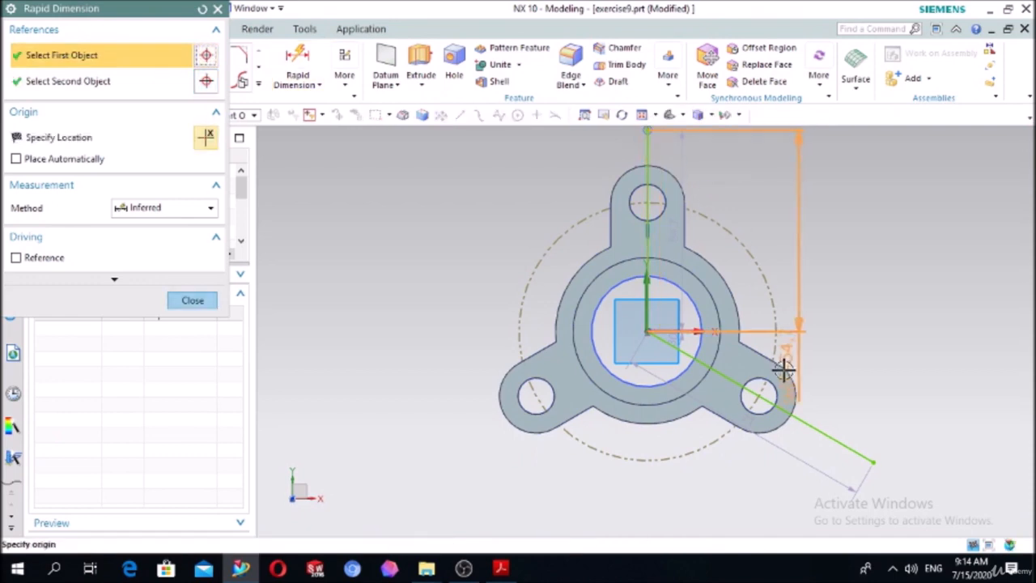
click(819, 428)
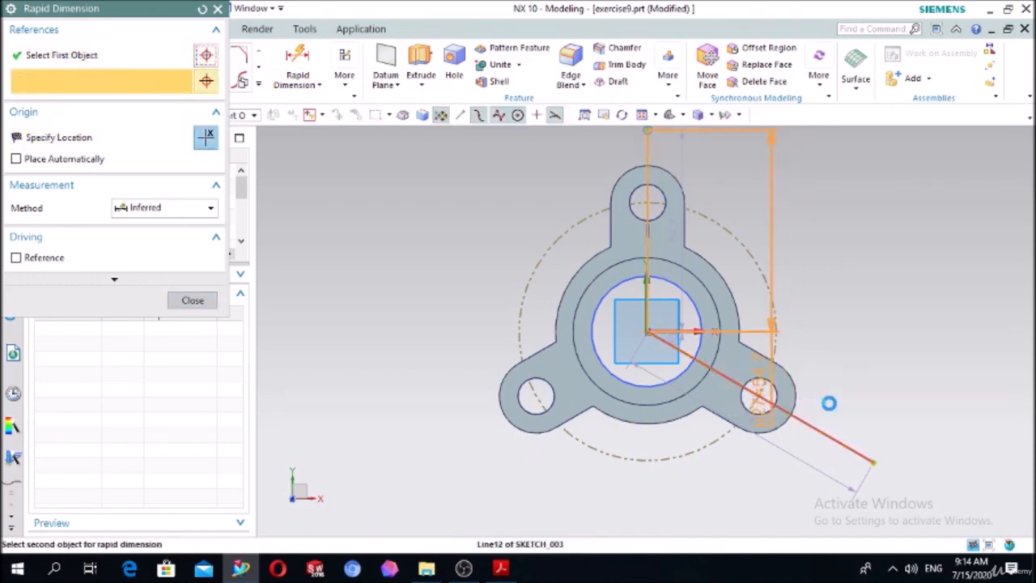
click(854, 257)
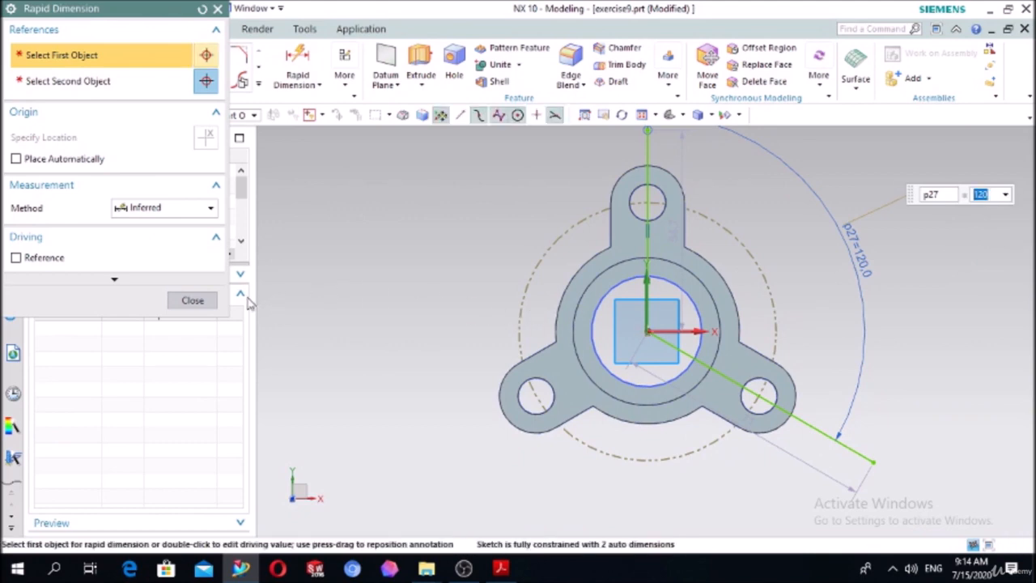
click(192, 300)
- Convert the vertical line and the slanted line through the lower-right lobe to reference lines
click(654, 137)
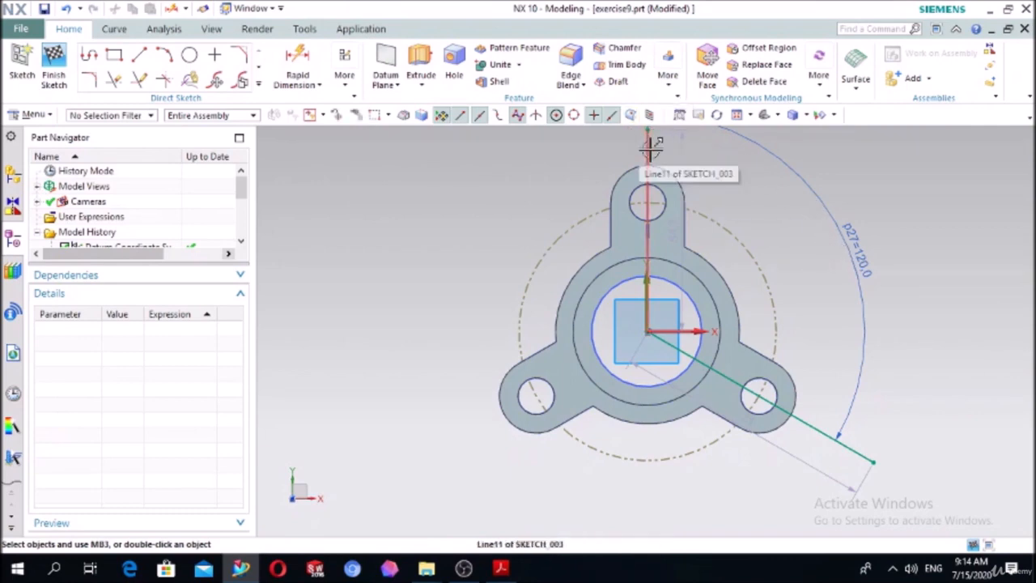
click(653, 146)
key(Escape)
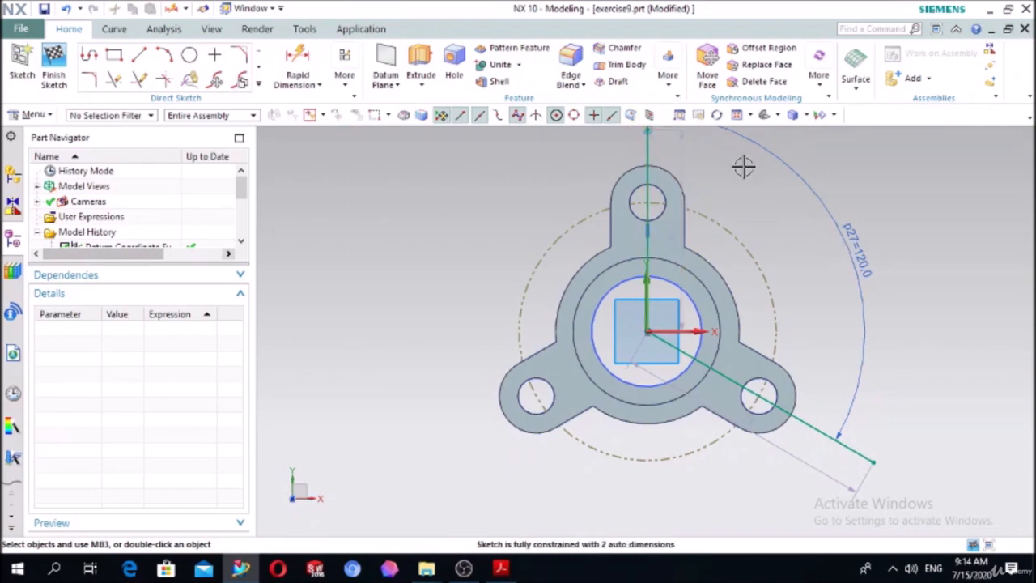
click(650, 150)
key(Escape)
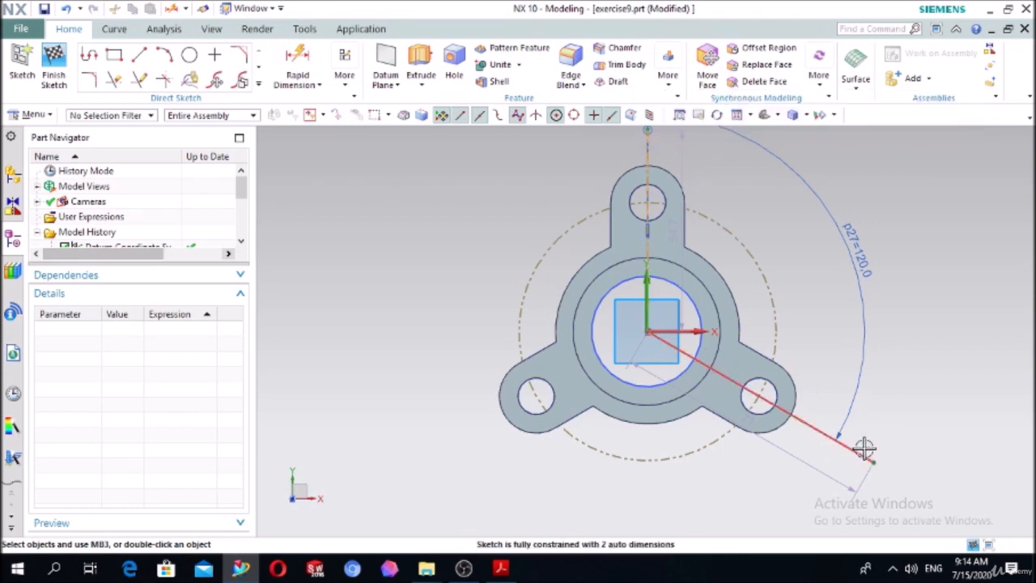
click(820, 430)
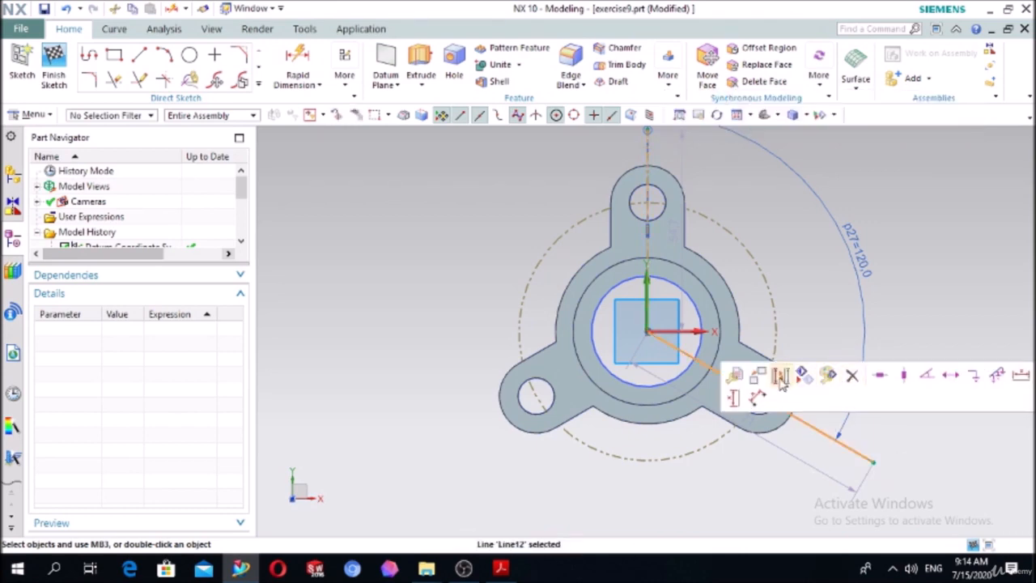
key(Escape)
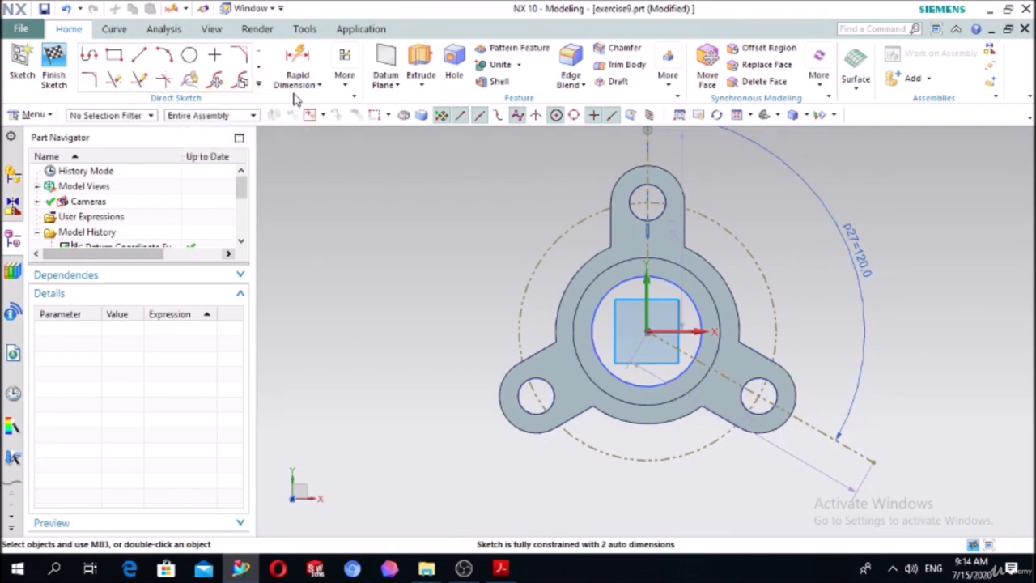
- Create a point-and-direction datum plane at the outer end of the slanted reference line past the lower-right lobe, normal to that line
click(385, 57)
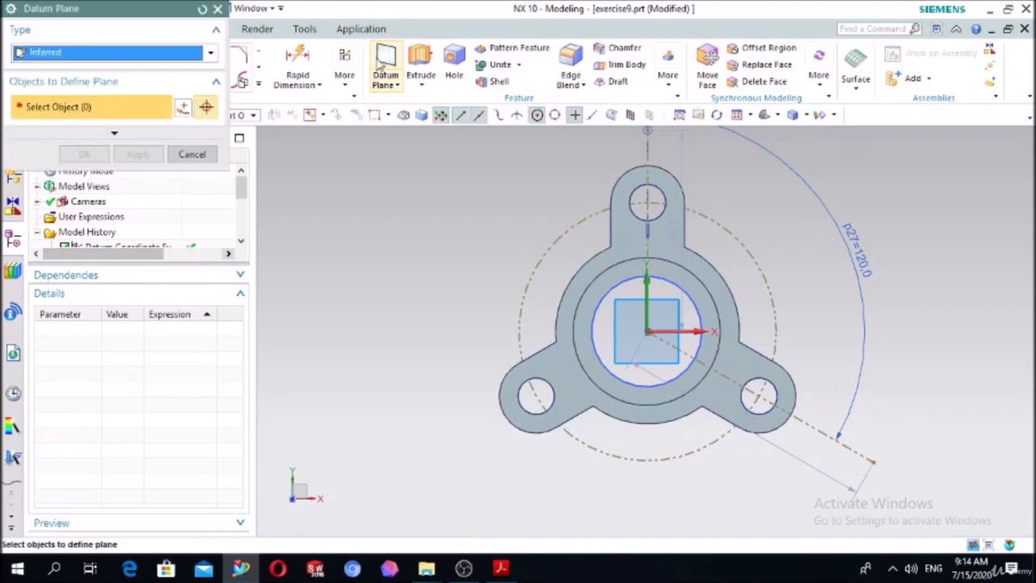
click(136, 53)
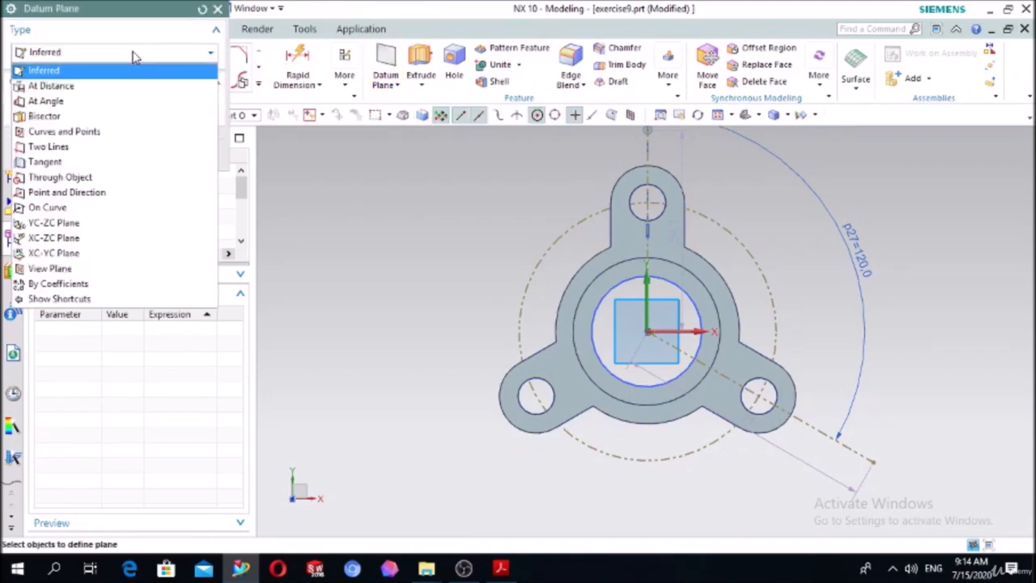
click(81, 194)
middle_drag(450, 278, 495, 268)
scroll(872, 342, up, 3)
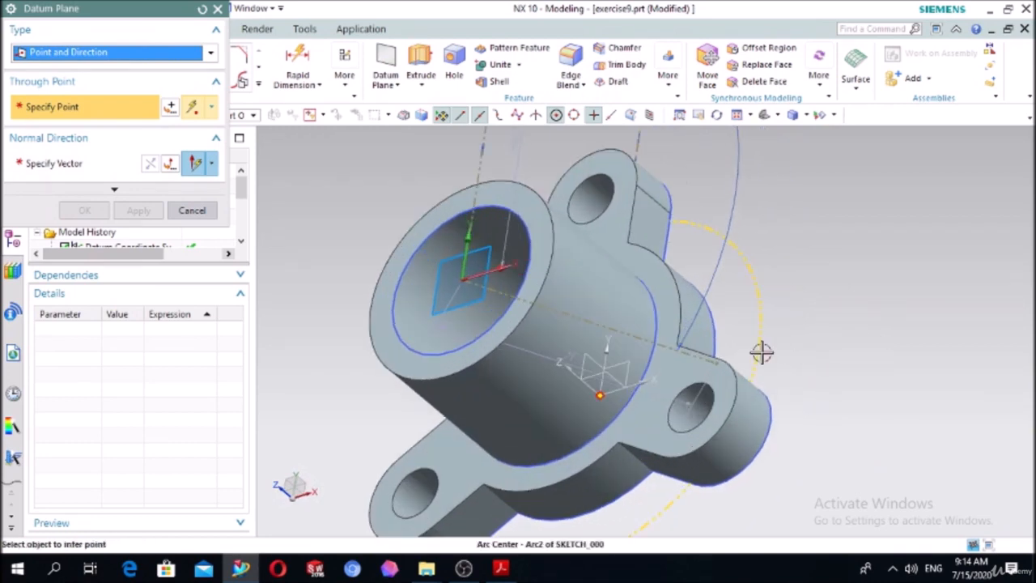
click(729, 357)
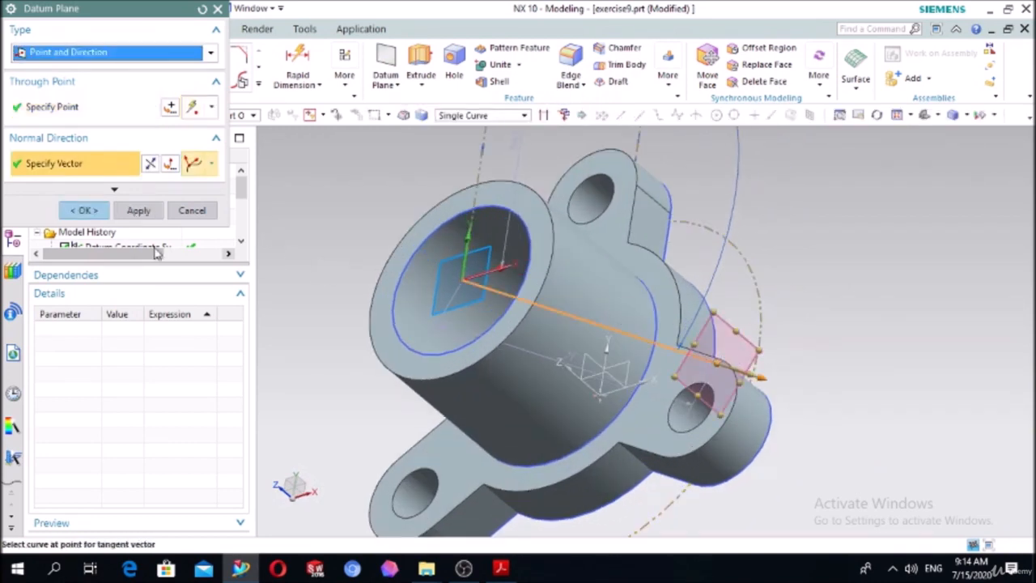
click(84, 210)
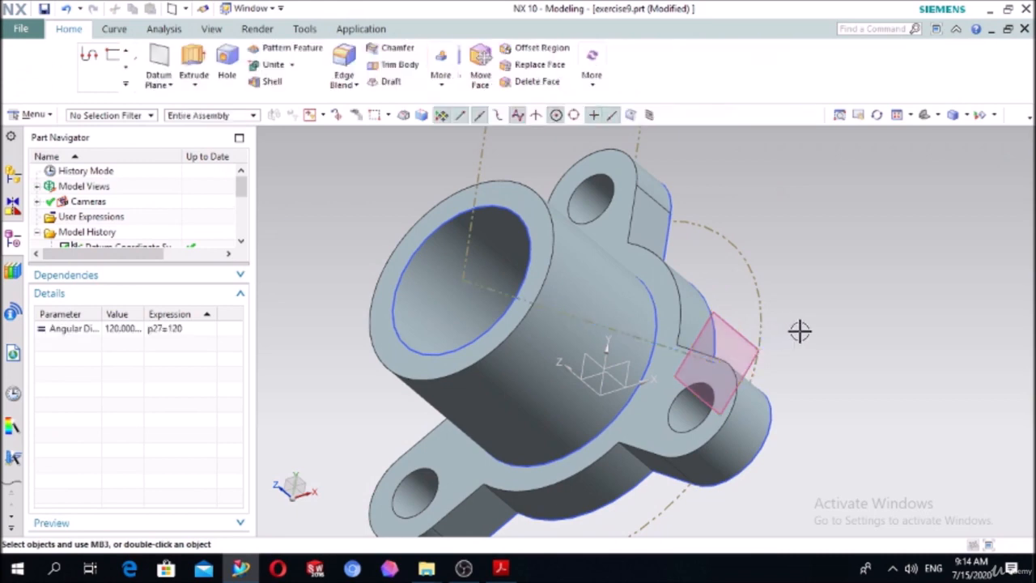
- Start a new sketch on the datum plane at the end of the slanted reference line
scroll(799, 330, down, 3)
middle_drag(635, 441, 559, 453)
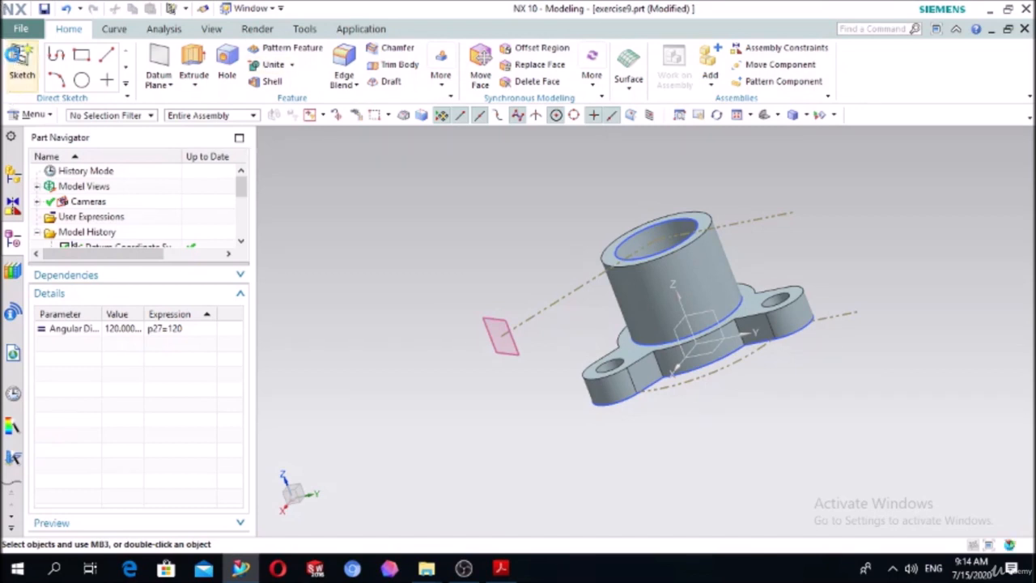
click(21, 63)
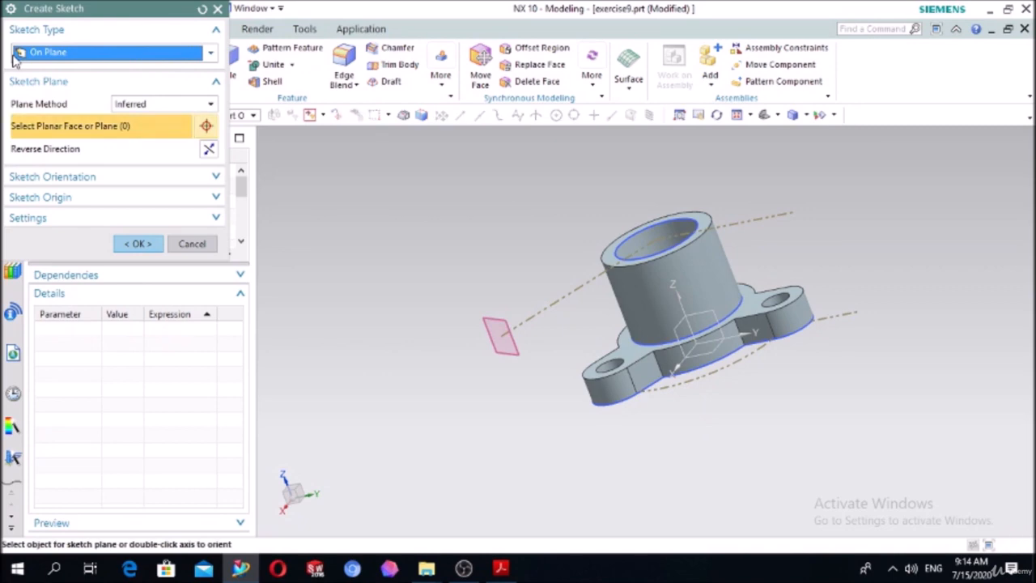
click(497, 316)
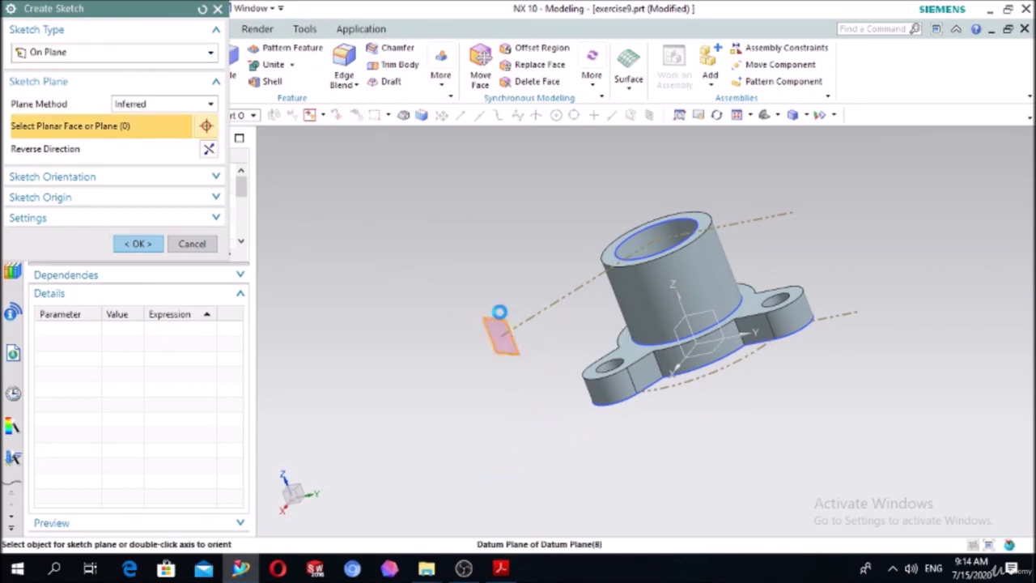
click(139, 245)
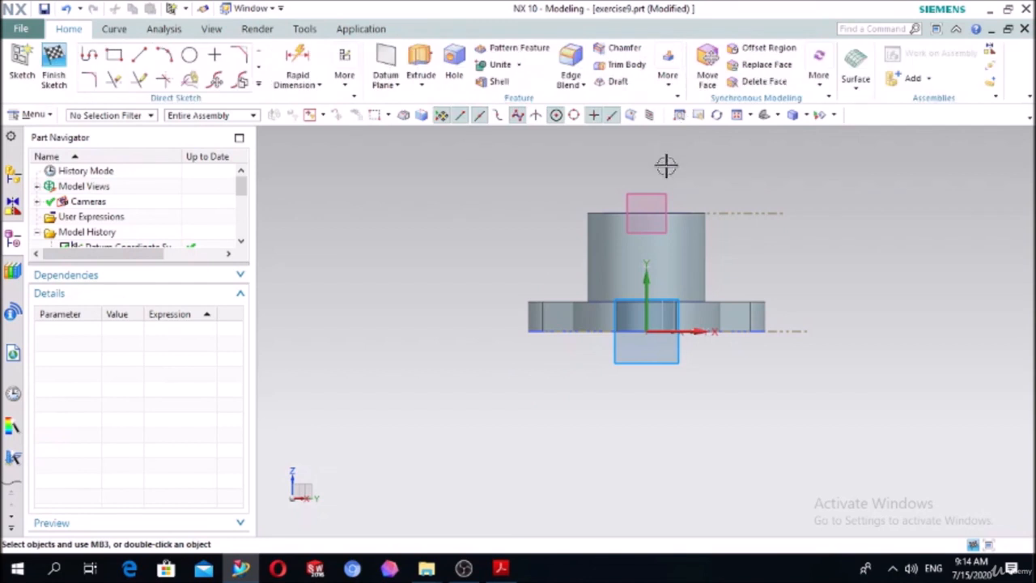
- Draw a circle on the boss's vertical centerline, below its top edge, and set the diameter to 5 mm
click(189, 54)
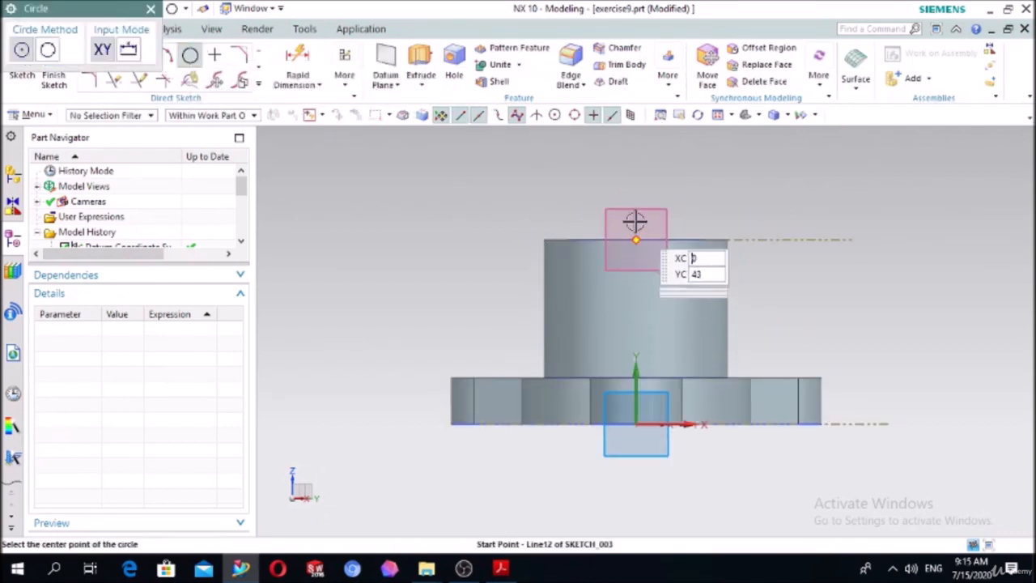
click(636, 301)
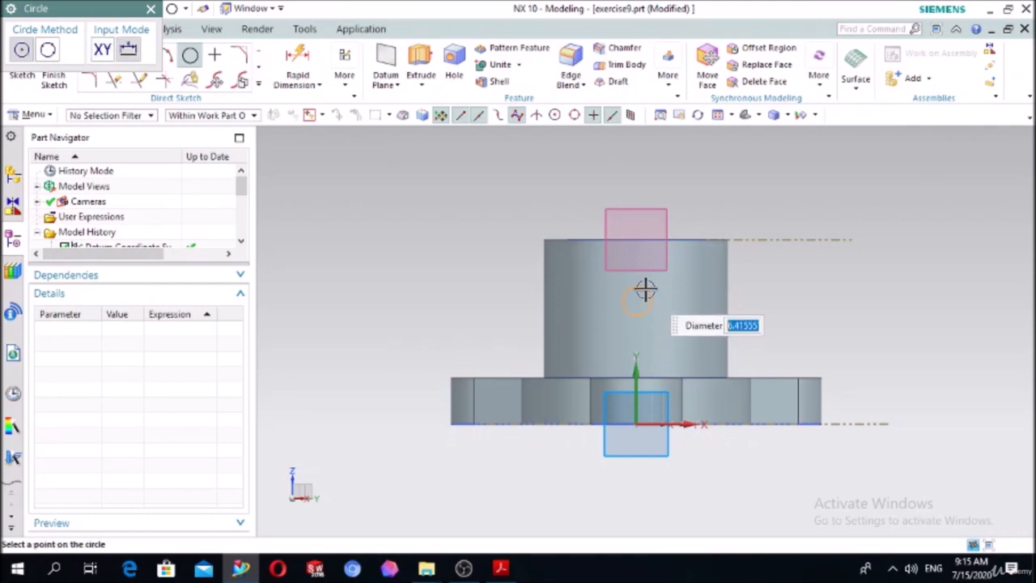
click(643, 290)
click(300, 57)
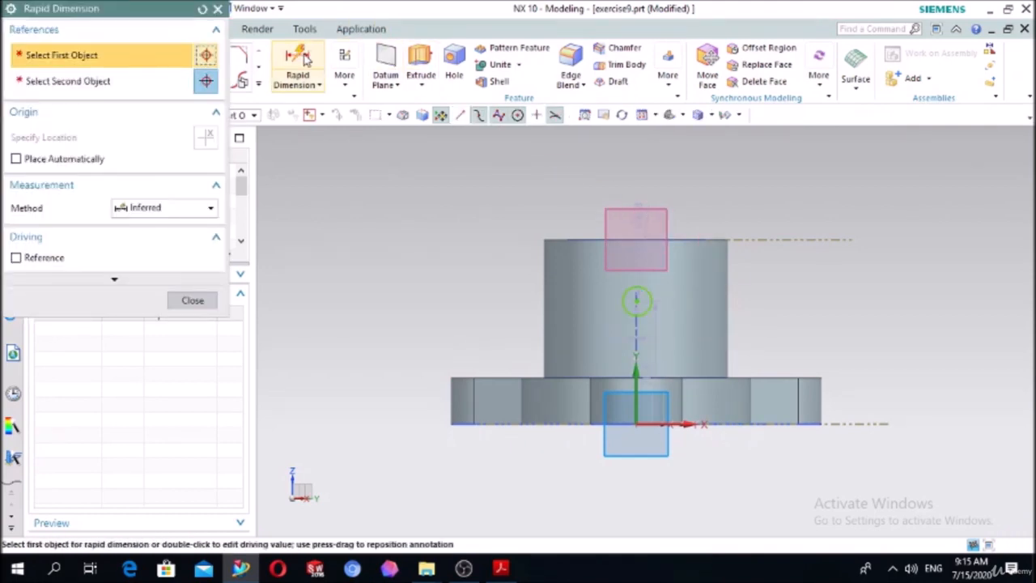
click(652, 295)
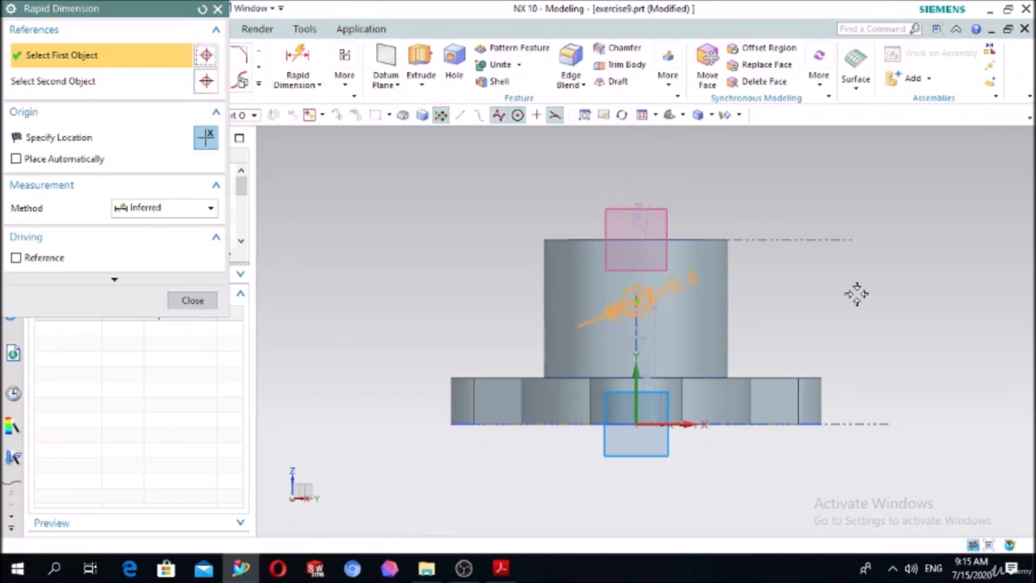
click(856, 293)
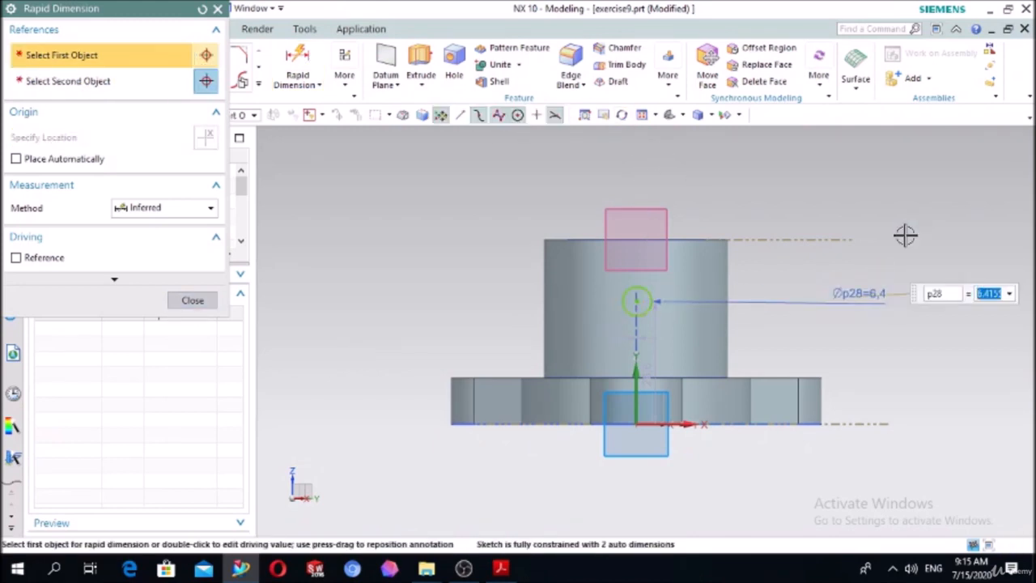
key(Return)
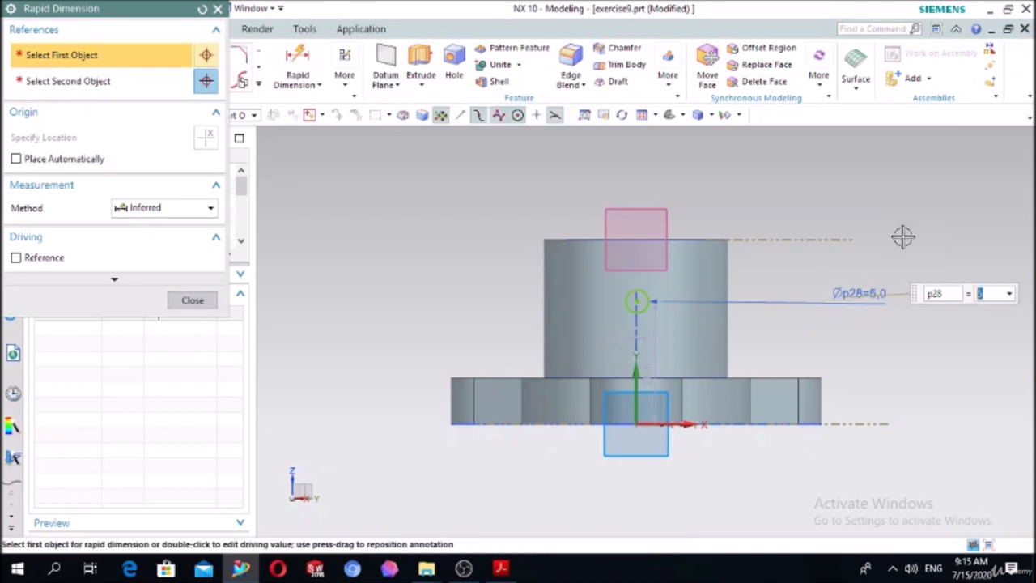
- Dimension the circle's center 15 mm below the top edge of the boss
click(217, 9)
key(d)
scroll(688, 291, up, 3)
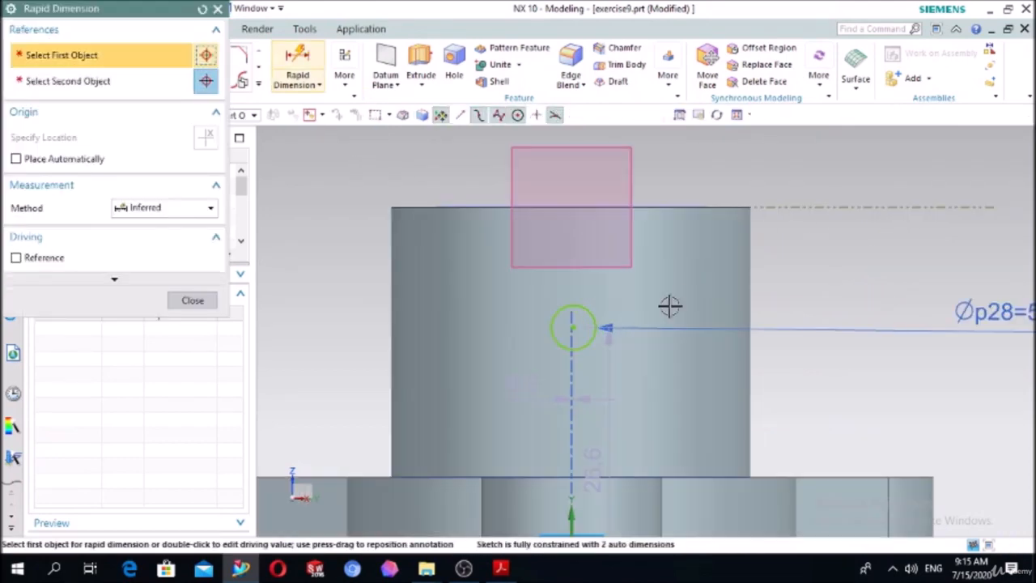
click(574, 326)
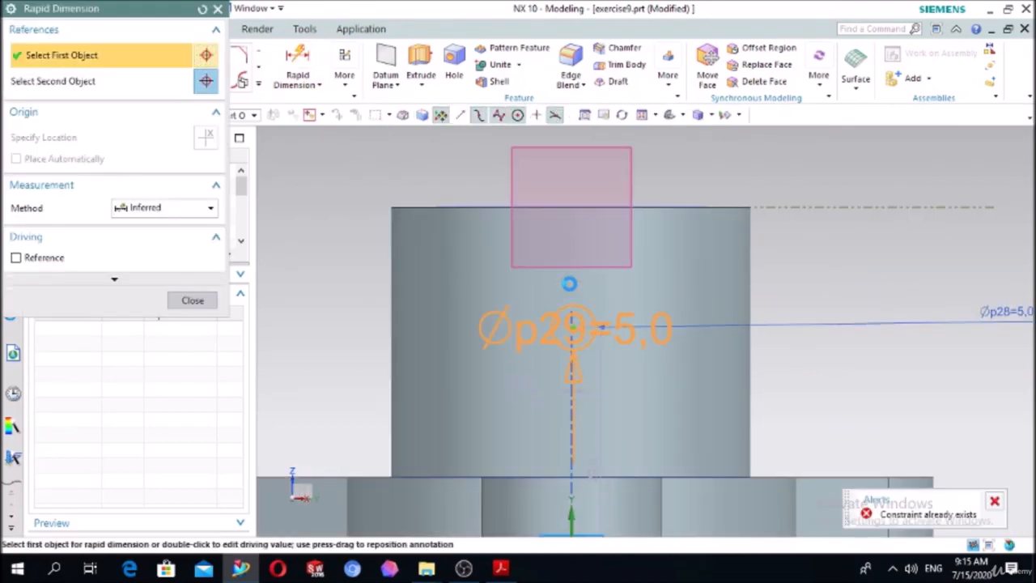
click(555, 207)
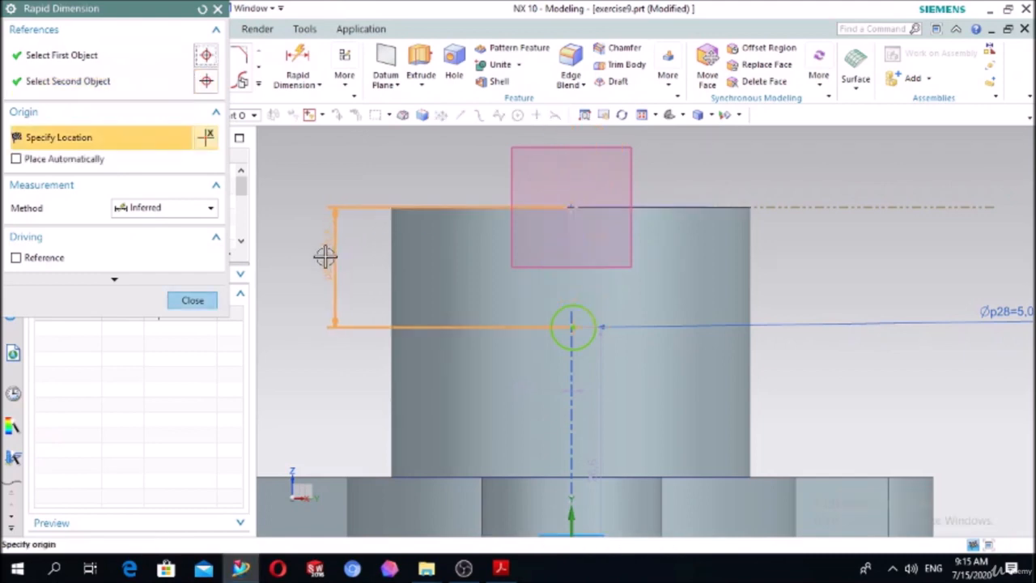
click(326, 254)
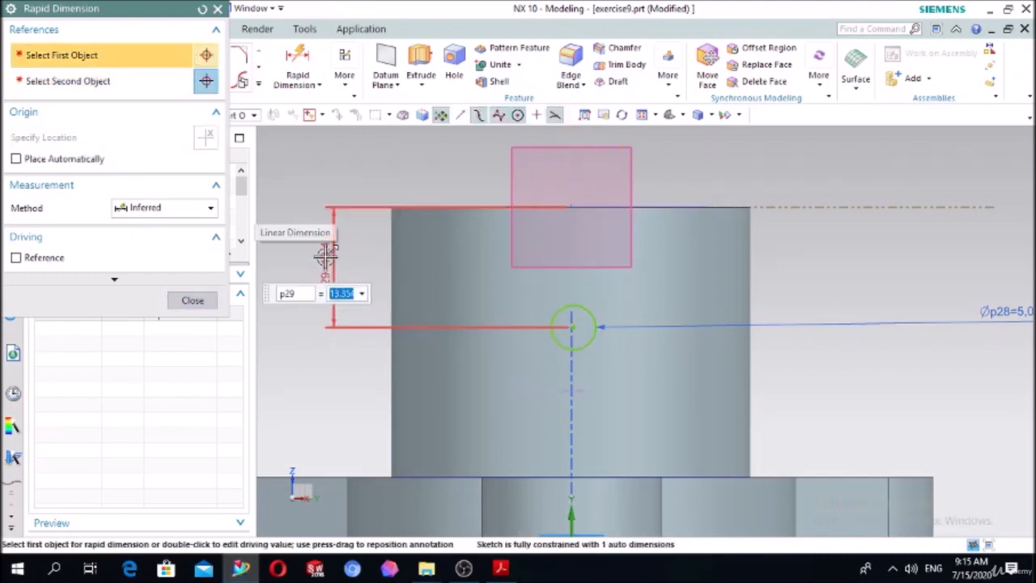
text(1)
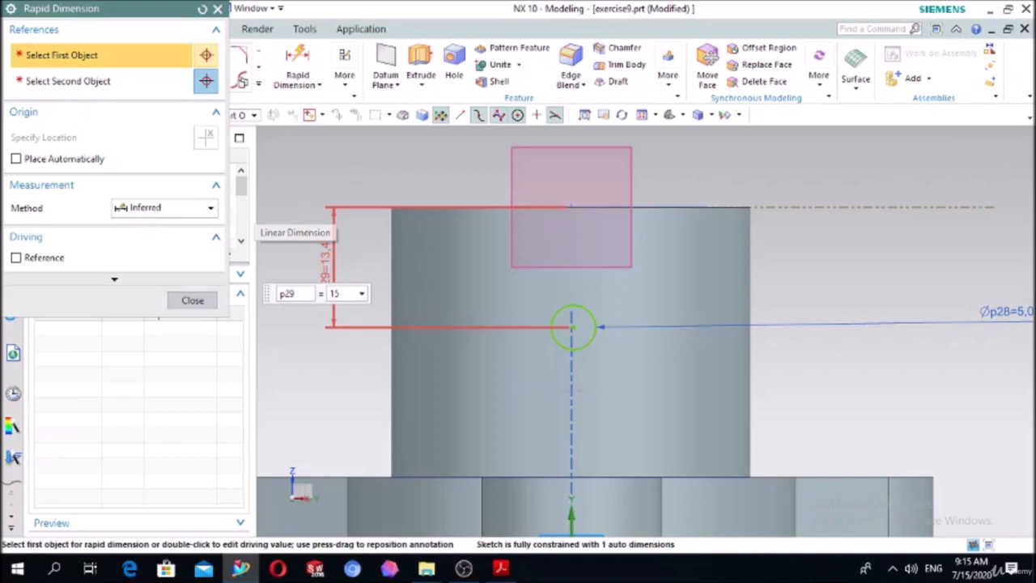
text(5)
key(Return)
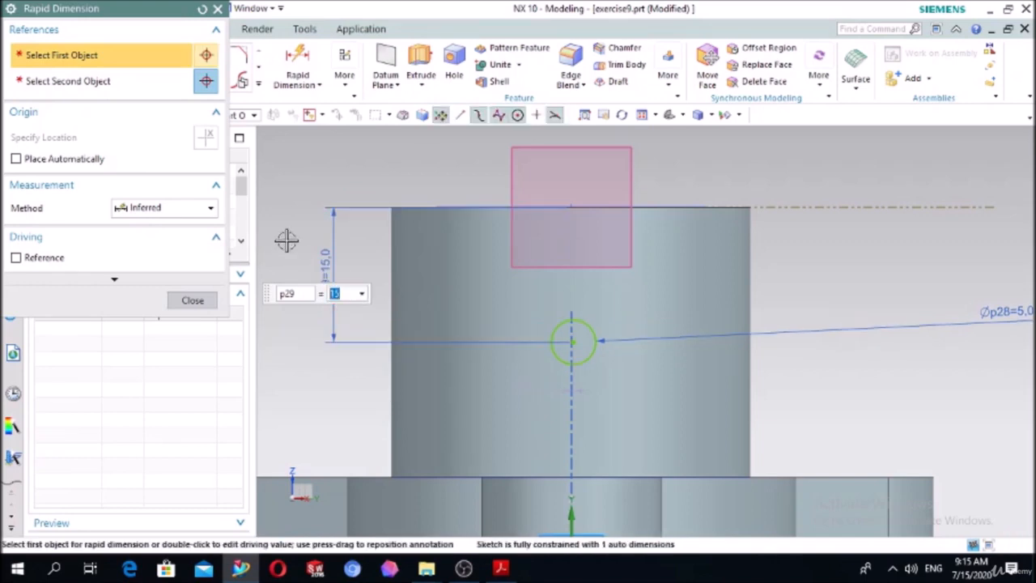
click(193, 300)
- Extrude the 5 mm circle 67 mm toward the boss with Subtract to cut a hole through its near wall
mouse_move(338, 254)
middle_down()
mouse_move(337, 273)
mouse_move(364, 279)
mouse_move(327, 277)
middle_up()
middle_drag(326, 276, 354, 267)
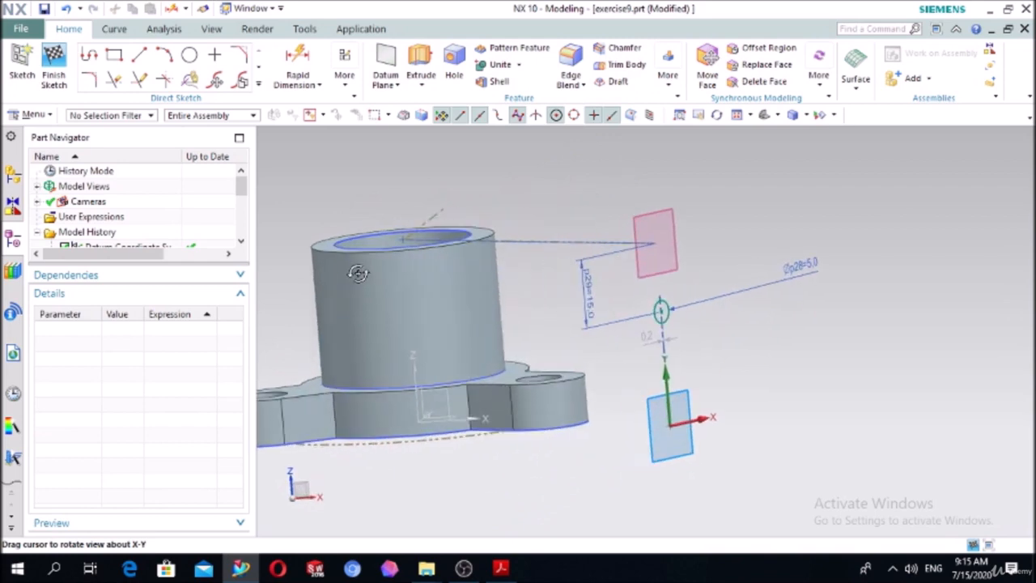
click(435, 66)
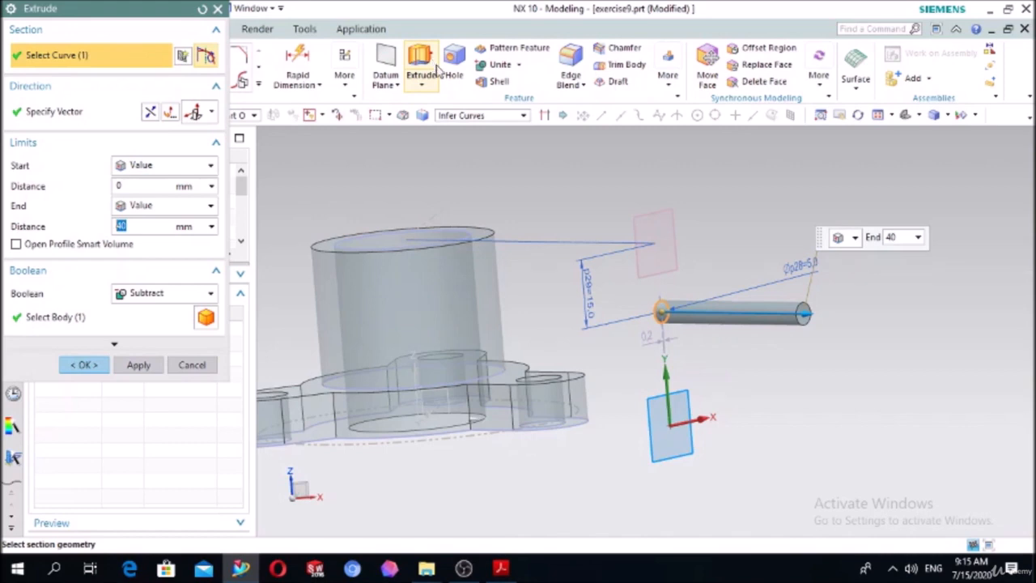
double_click(801, 316)
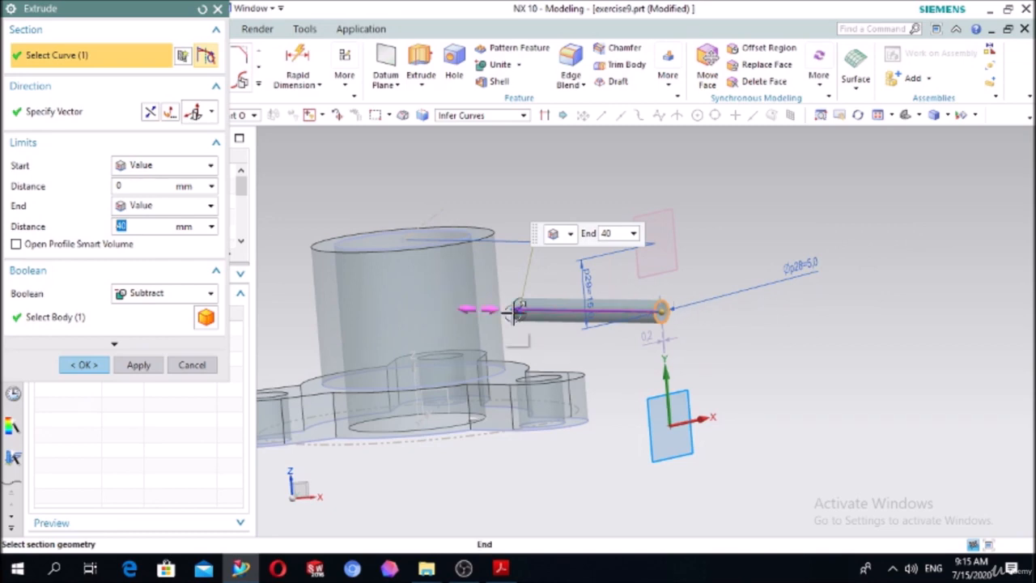
drag(510, 314, 416, 266)
middle_drag(569, 186, 610, 250)
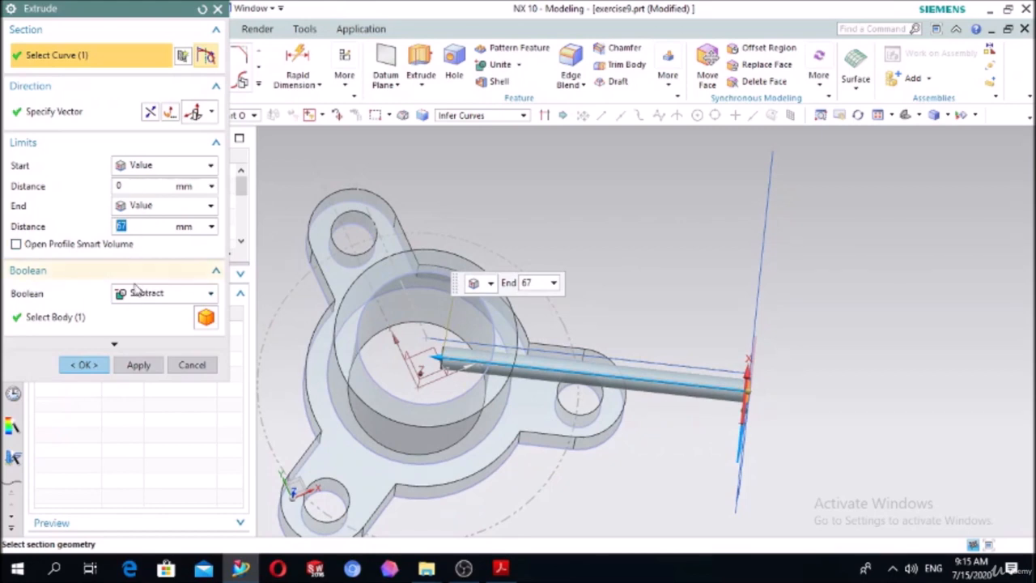
click(89, 366)
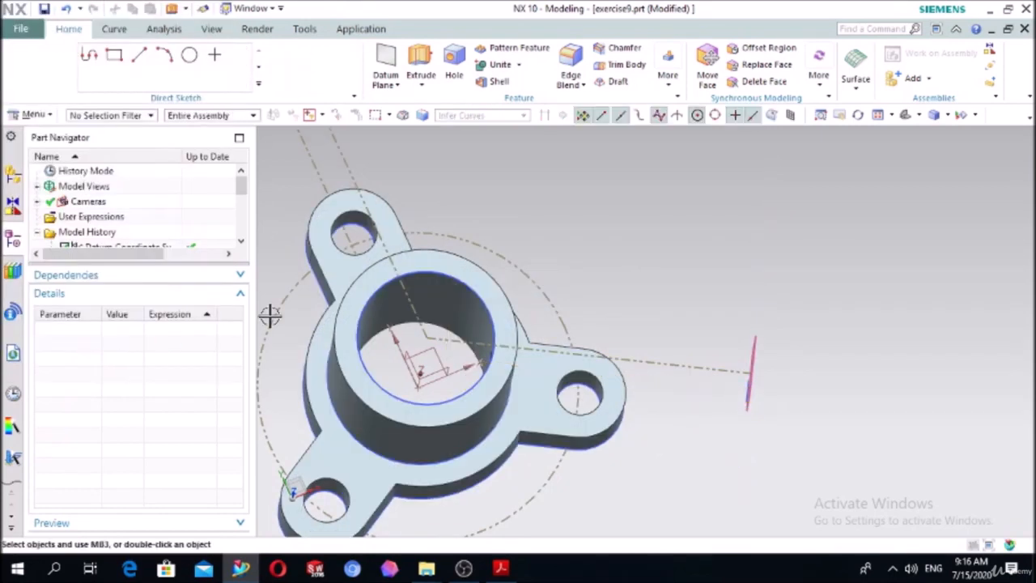
- Reopen the reference-line sketch and draw a line about 86 mm long from the origin past the lower-left lobe's hole
middle_drag(631, 380, 519, 346)
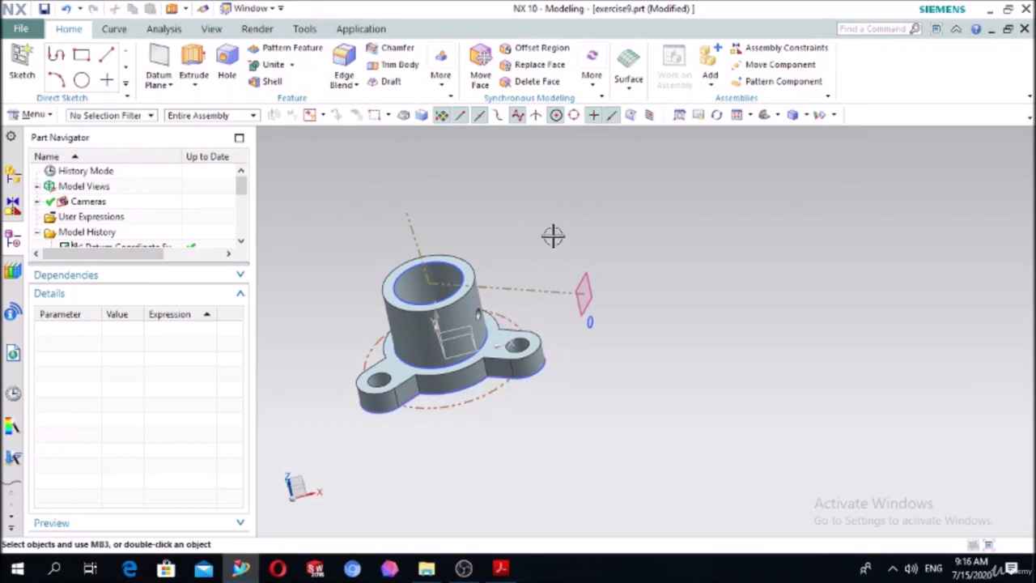
middle_drag(494, 239, 506, 280)
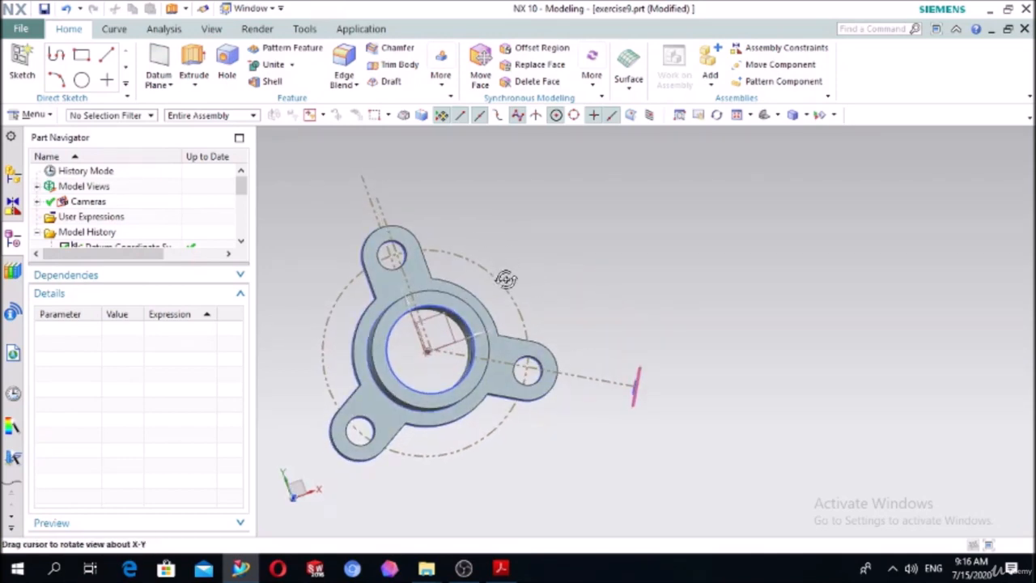
scroll(74, 236, down, 3)
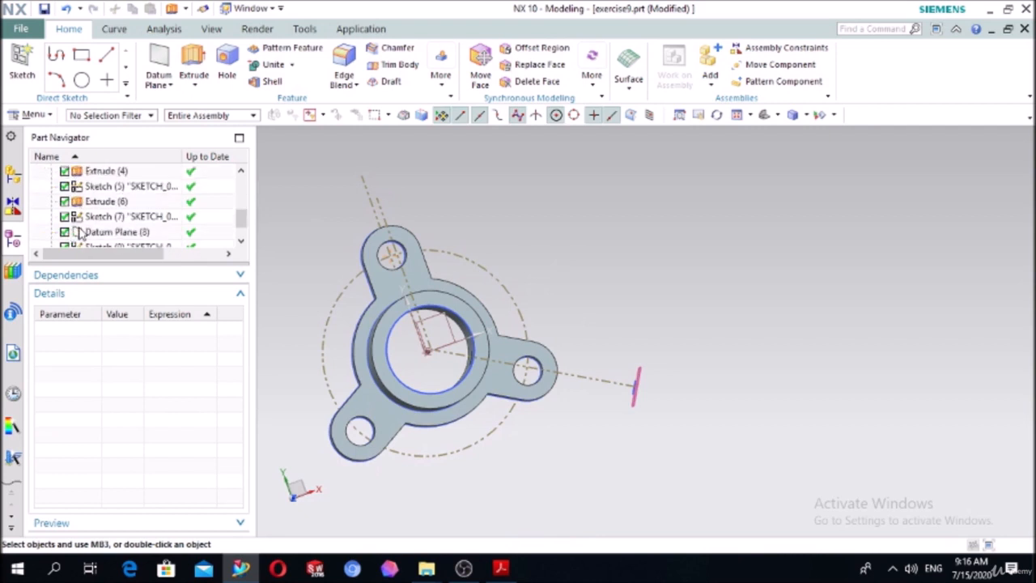
scroll(357, 303, down, 4)
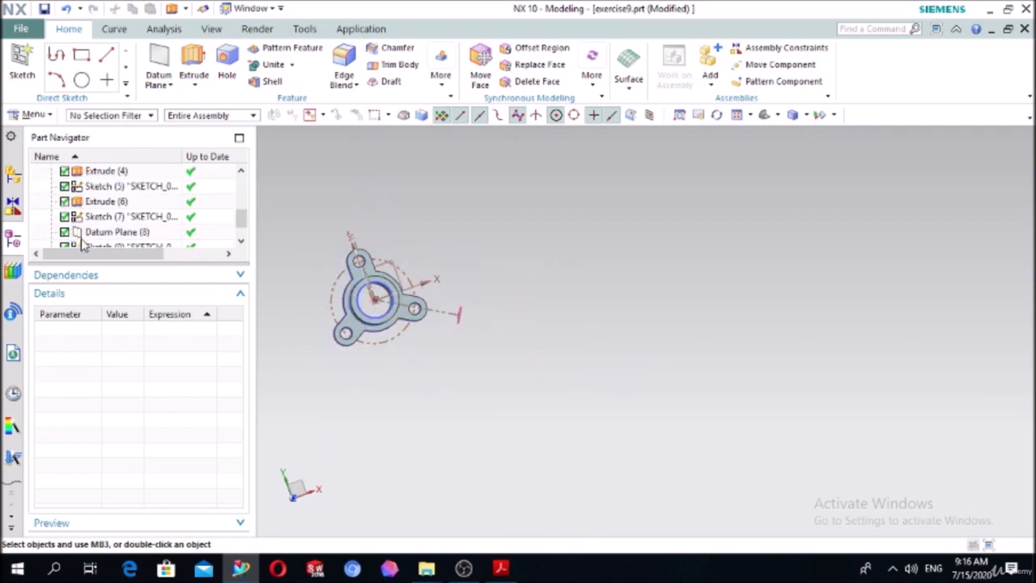
click(99, 217)
double_click(99, 216)
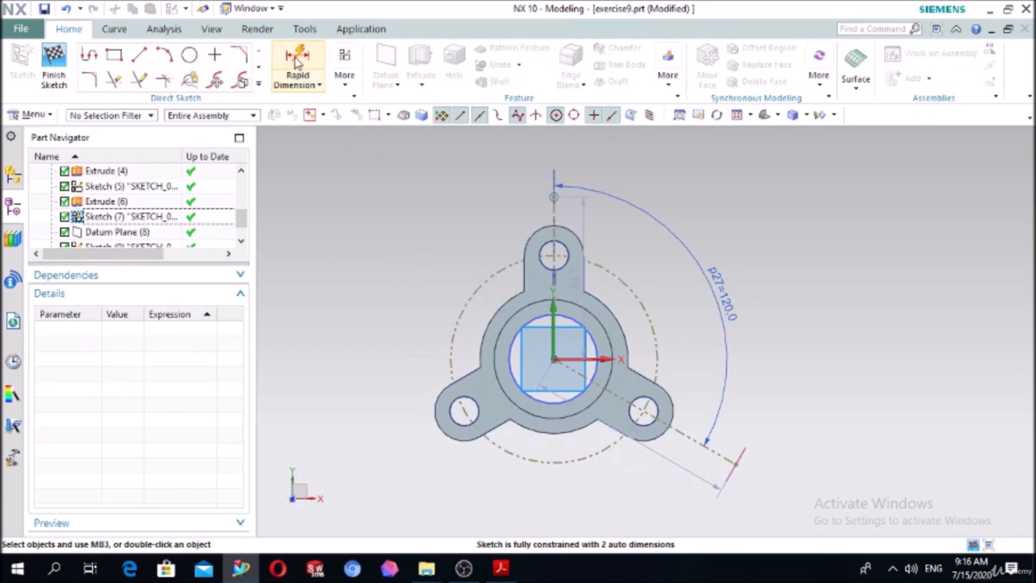
click(139, 54)
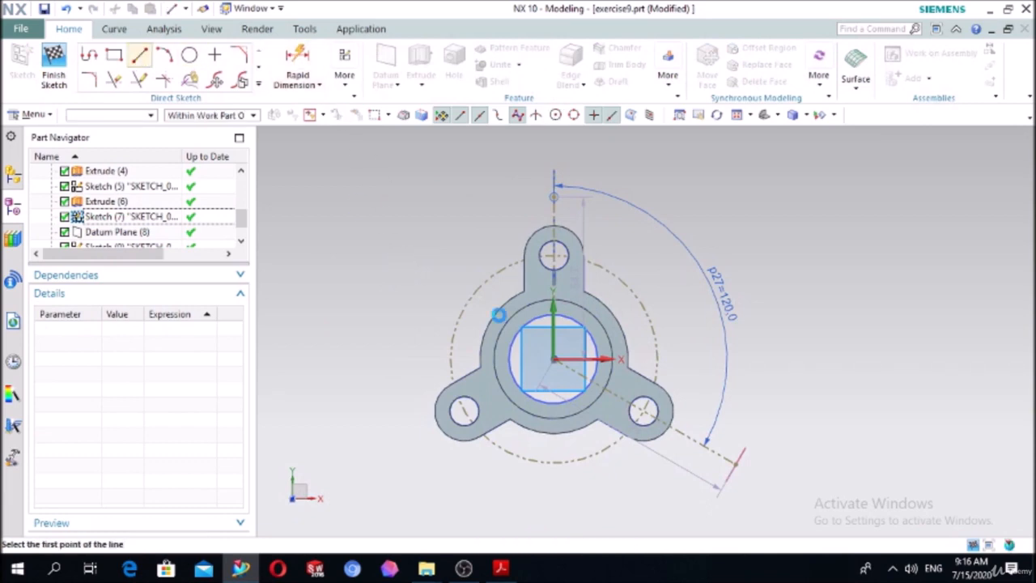
click(552, 359)
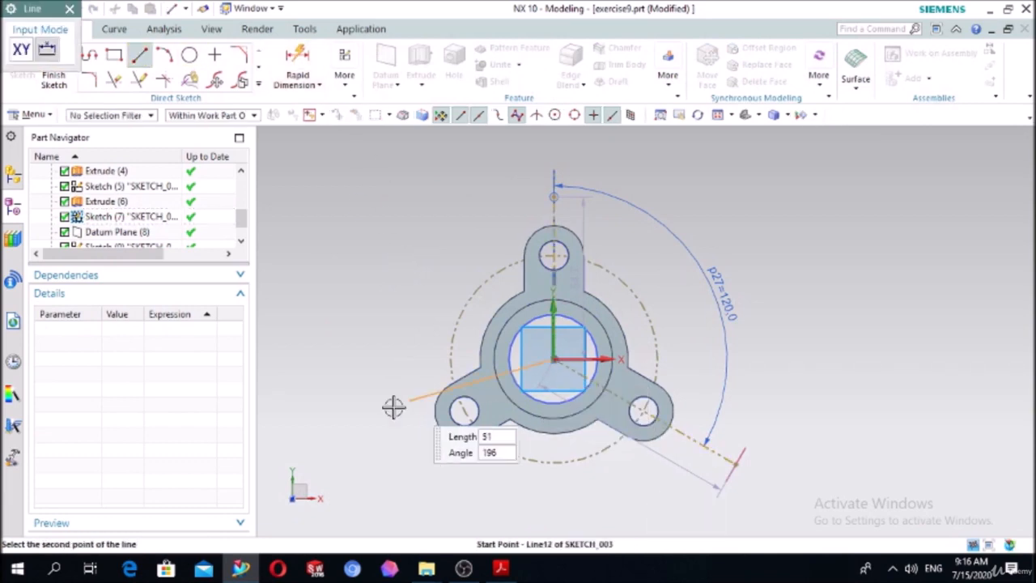
click(333, 485)
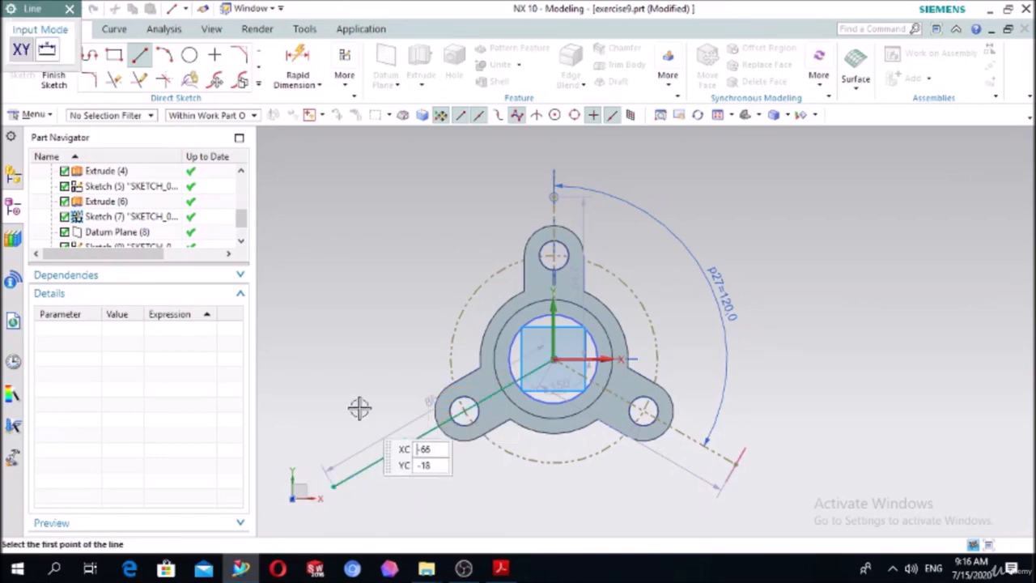
key(Escape)
- Dimension the angle between the lower-left line and the lower-right reference line and set it to 120°
click(296, 60)
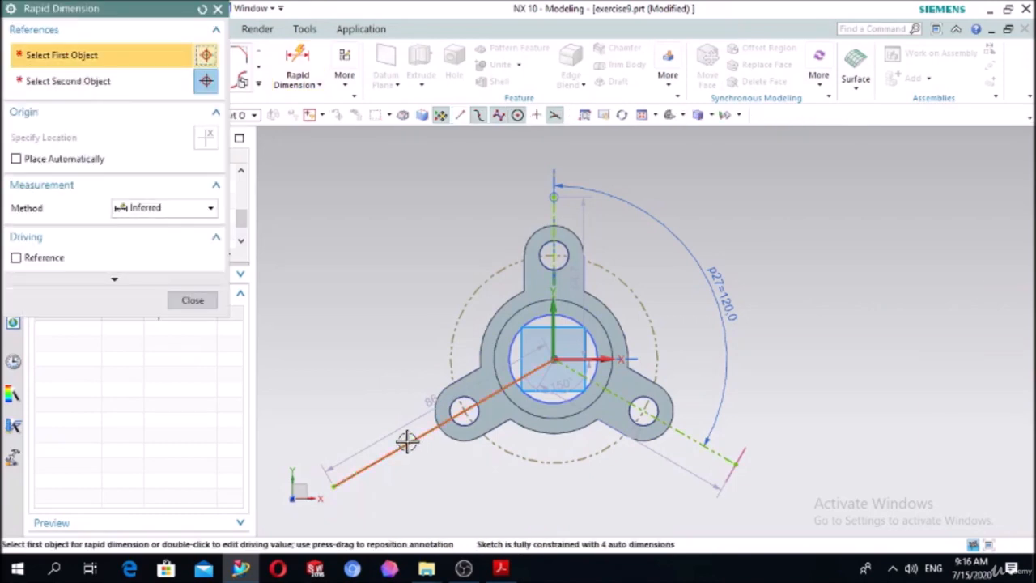
click(407, 442)
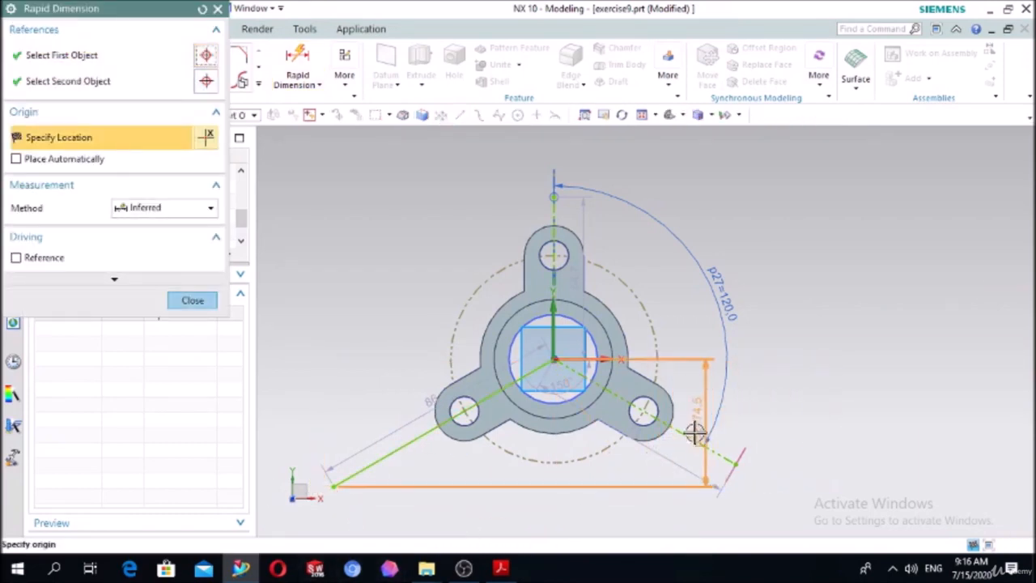
click(684, 433)
click(684, 433)
click(565, 486)
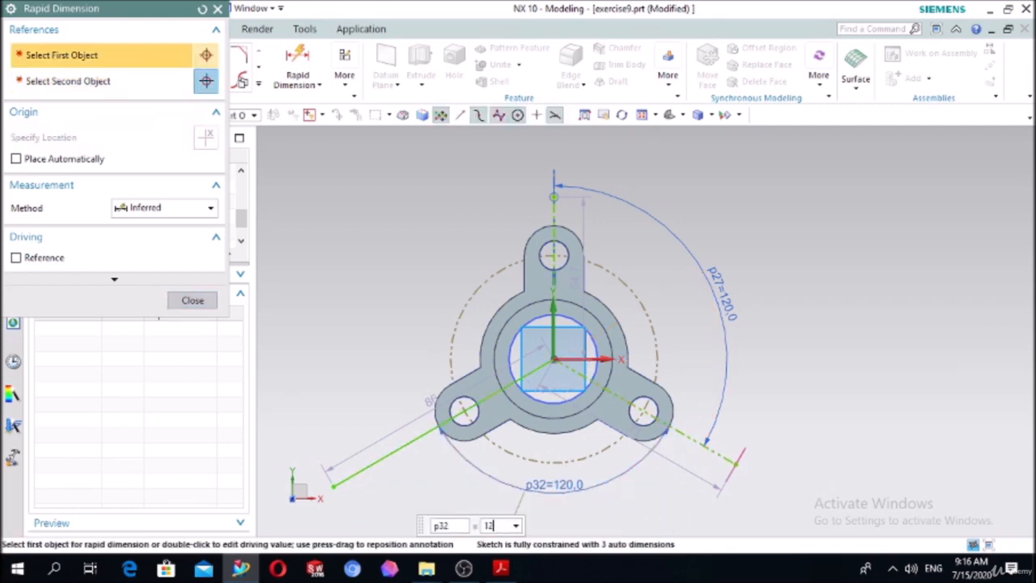
click(193, 300)
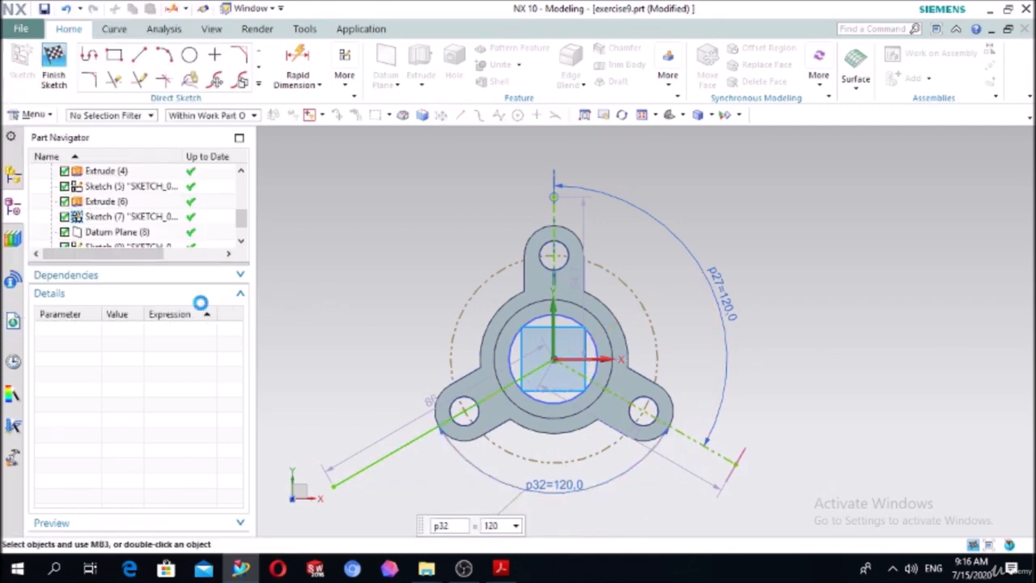
- Convert the lower-left line to a reference line and finish the sketch
click(385, 460)
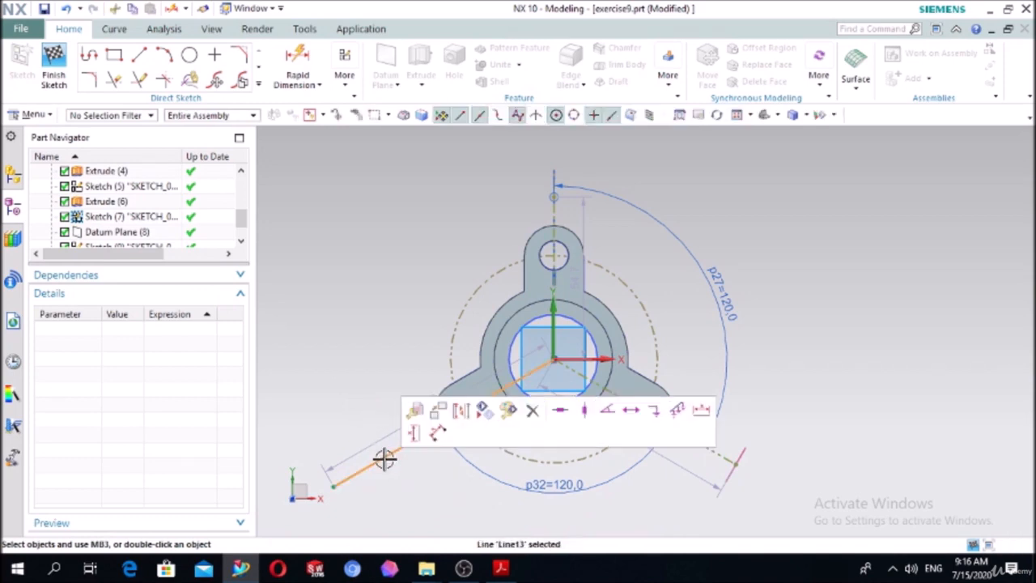
click(463, 411)
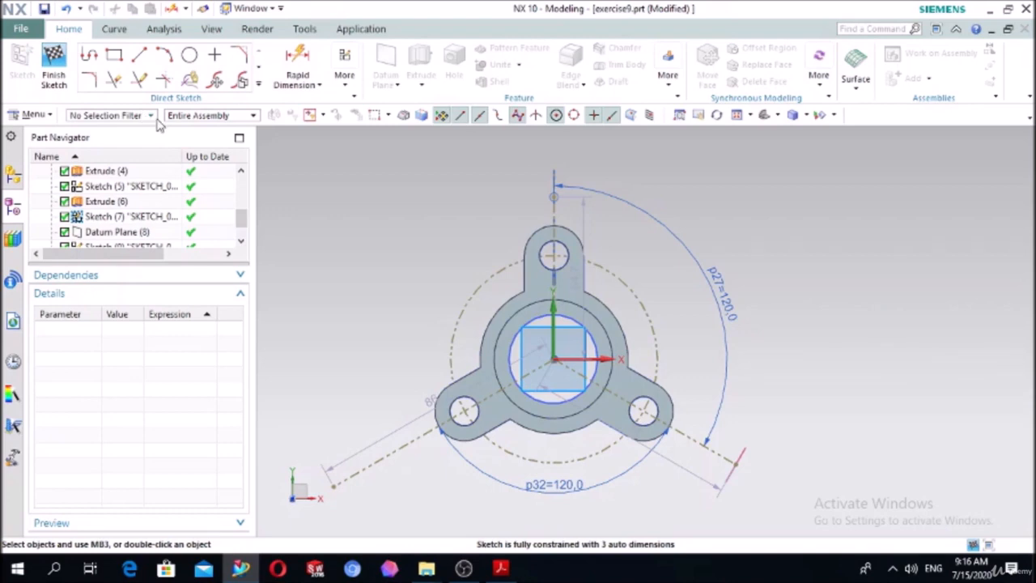
click(53, 65)
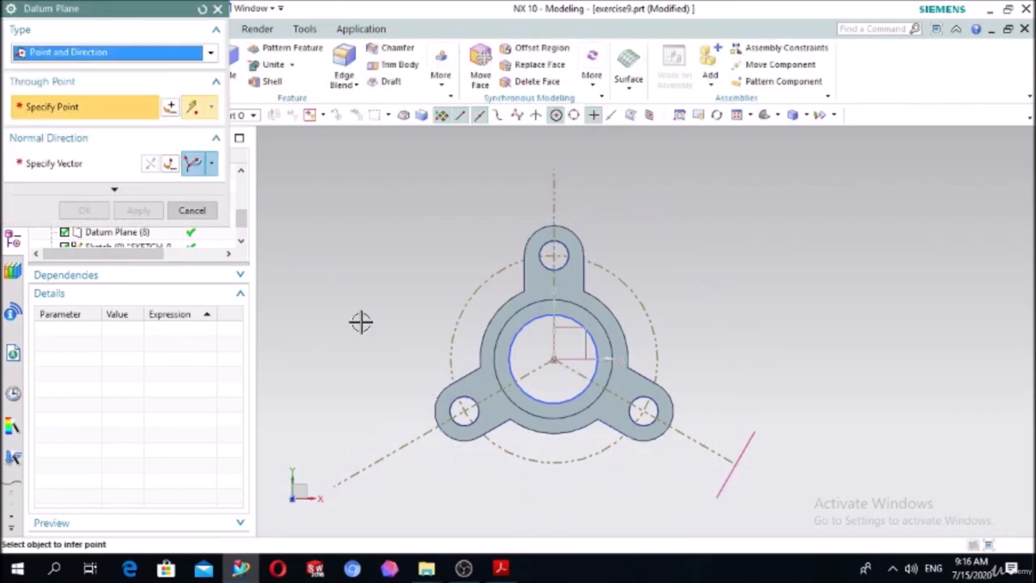
- Create a point-and-direction datum plane at the outer end of the lower-left reference line, normal to that line
middle_drag(378, 314, 381, 287)
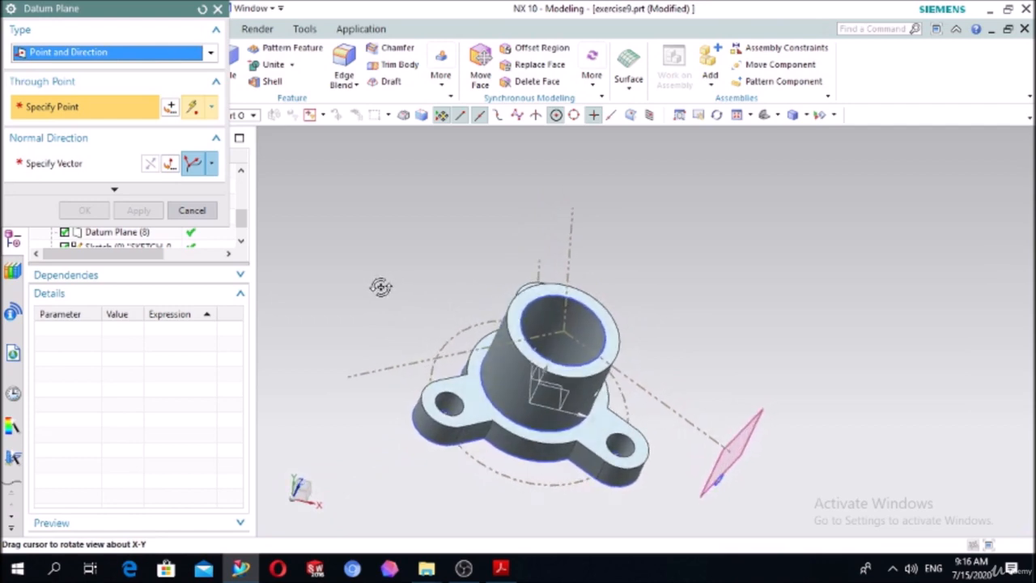
click(346, 374)
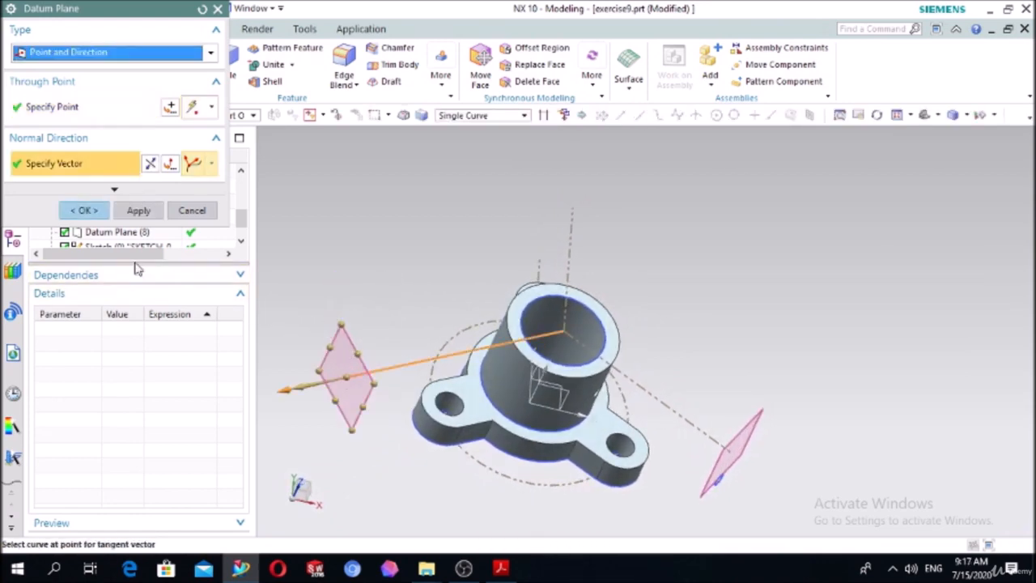
click(84, 210)
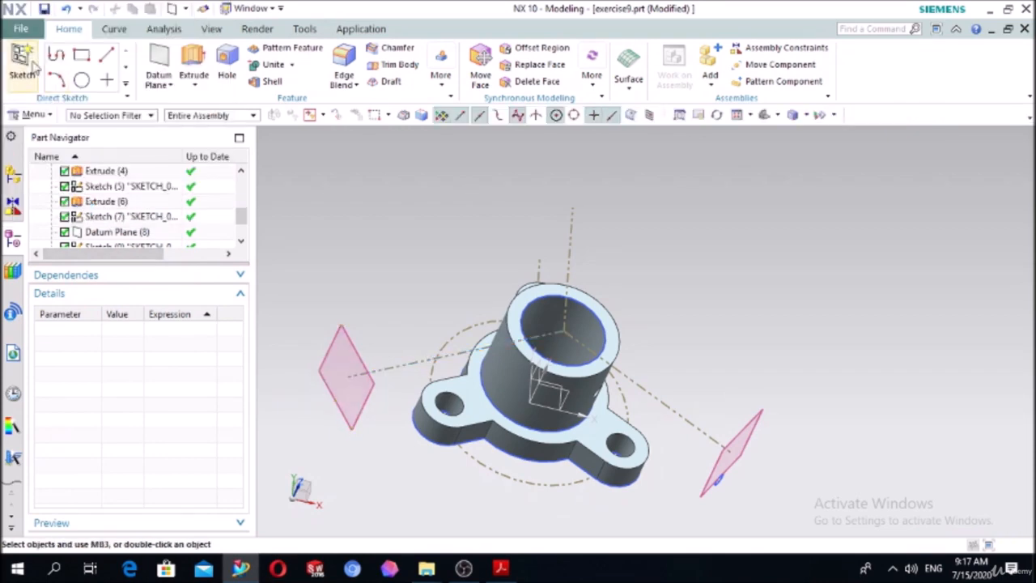
click(32, 68)
click(351, 344)
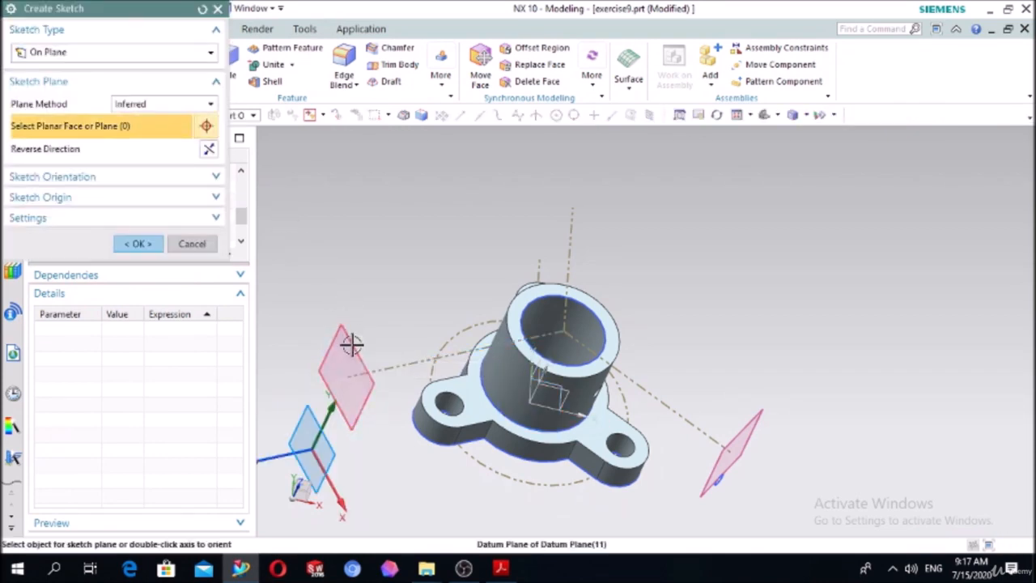
click(137, 243)
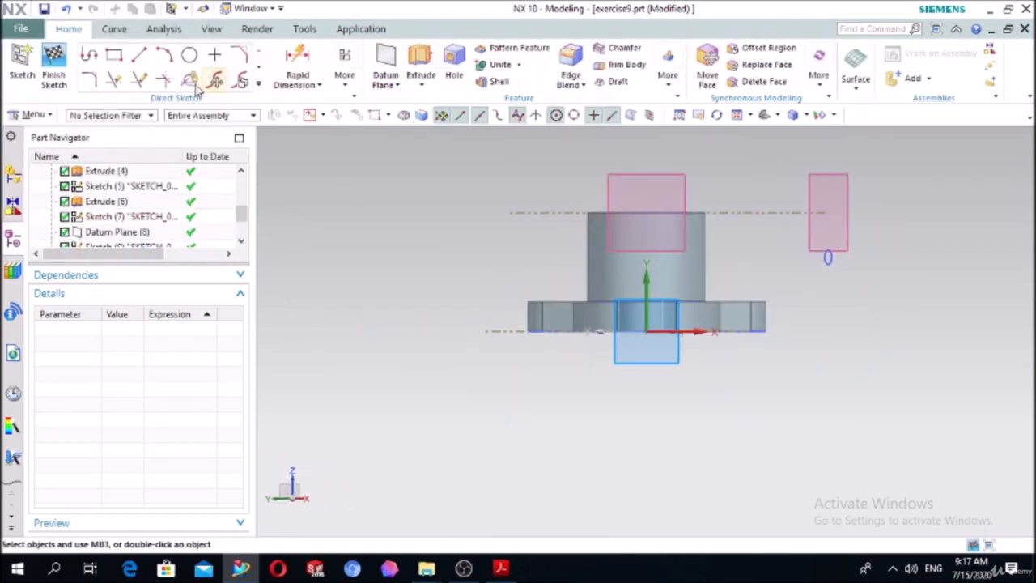
click(54, 65)
click(121, 233)
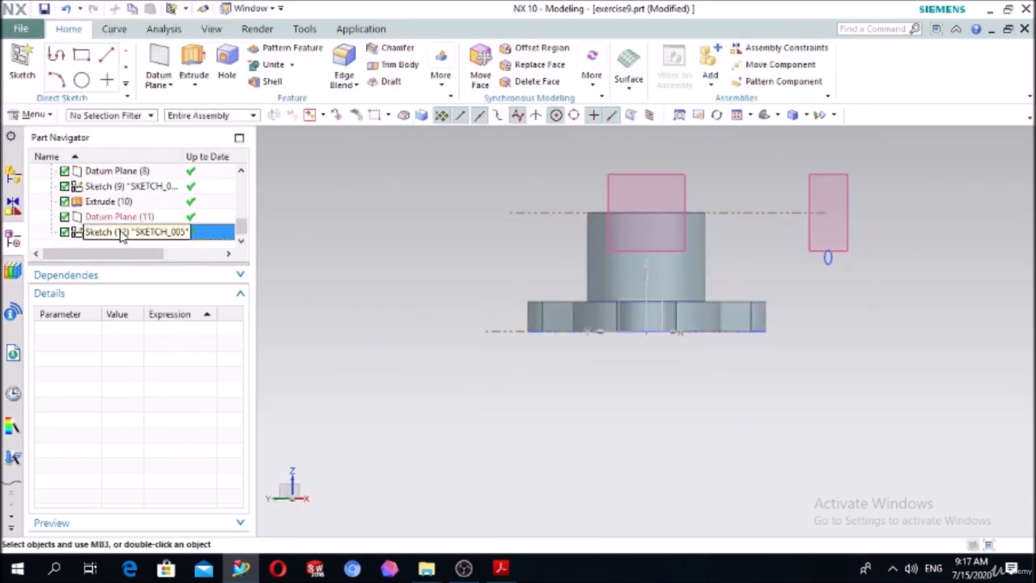
middle_drag(467, 250, 430, 268)
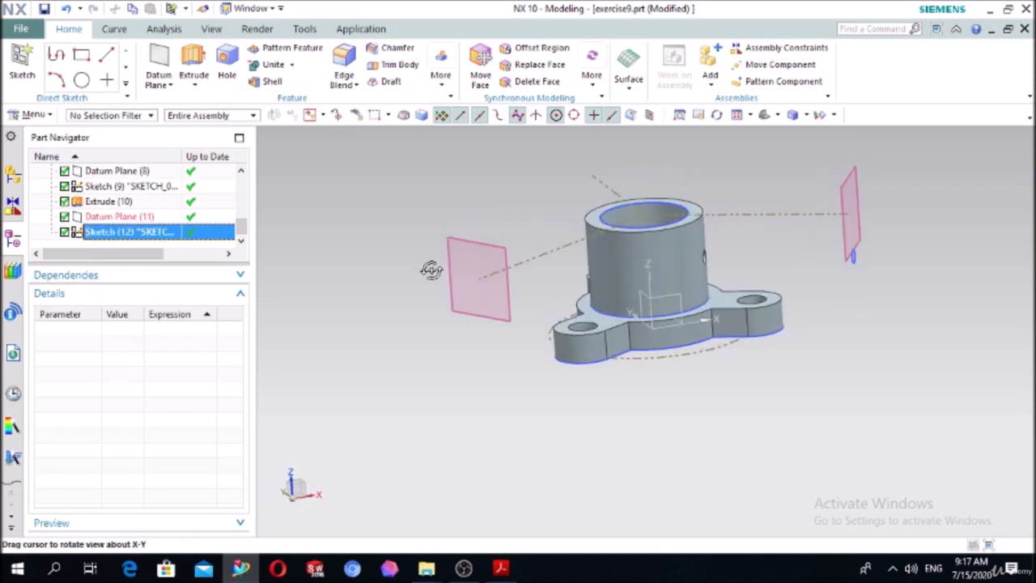
- Start a sketch on the datum plane at the end of the lower-left reference line
click(21, 57)
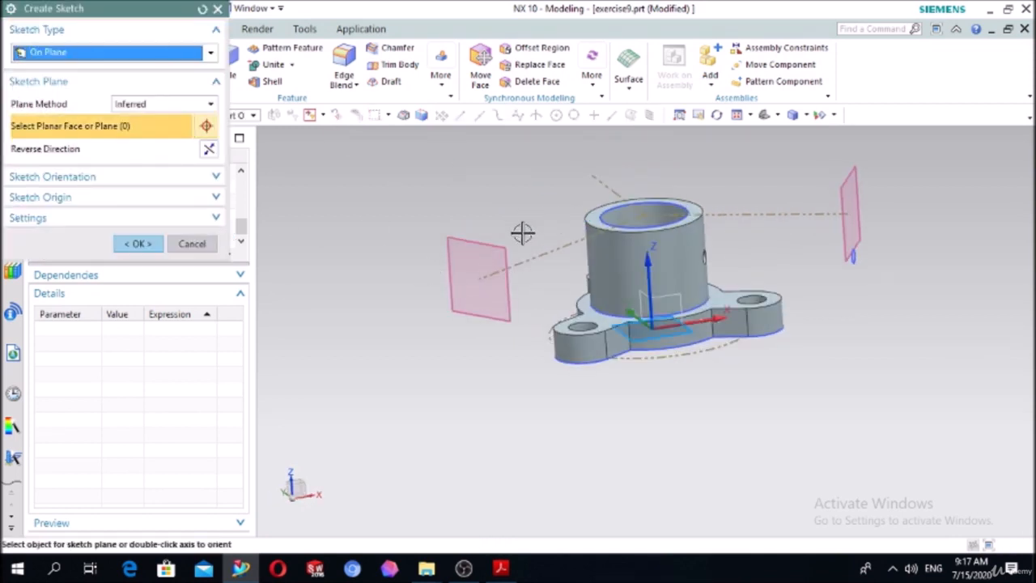
click(476, 249)
click(138, 244)
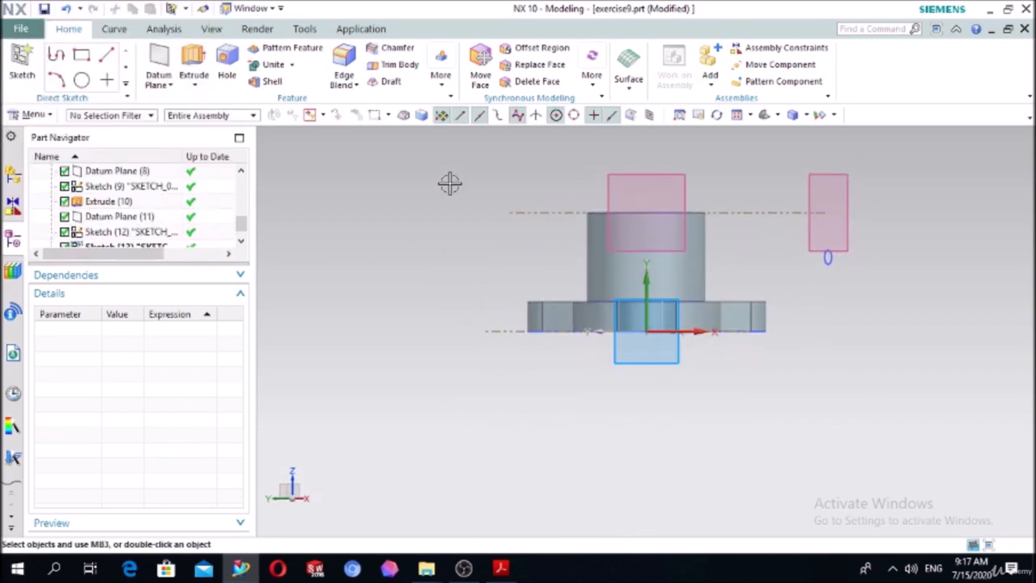
- Draw a 5 mm diameter circle centered on the sketch origin
click(191, 56)
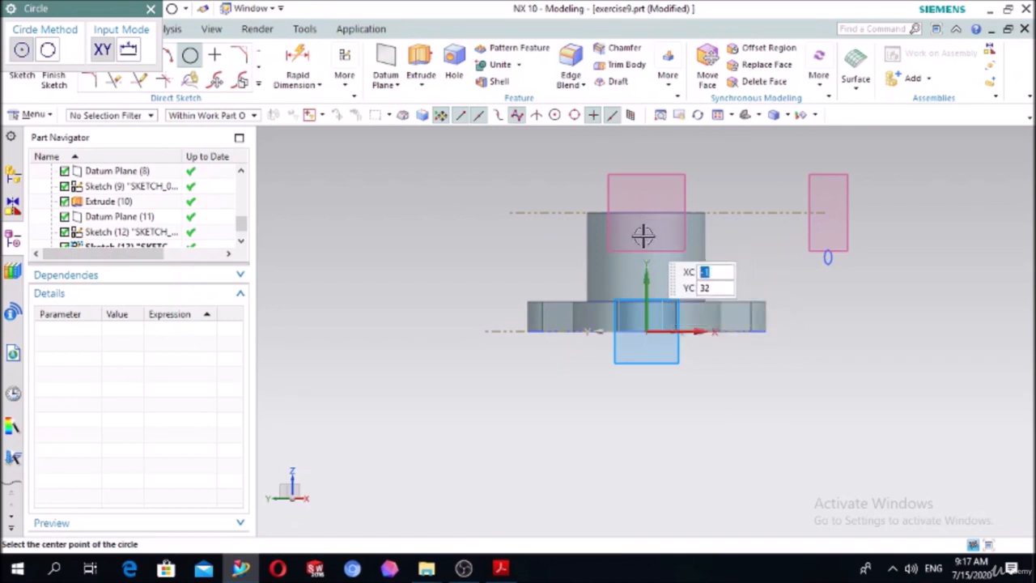
click(646, 332)
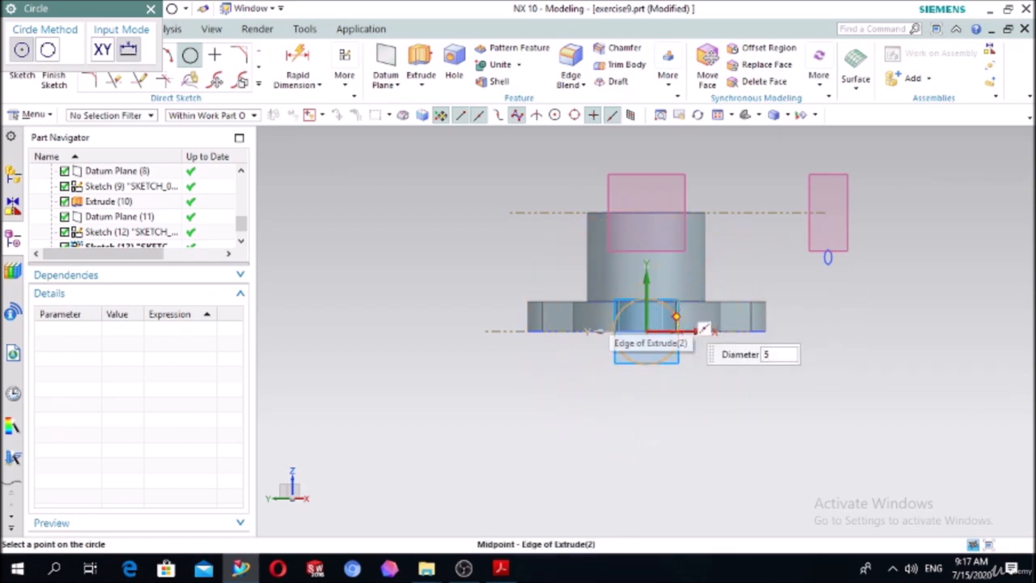
click(676, 317)
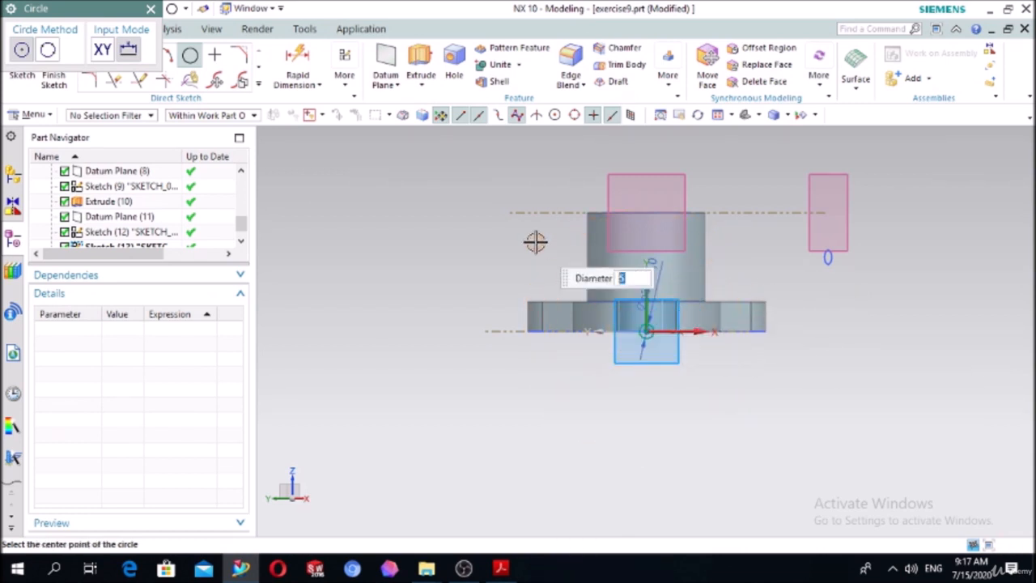
key(Escape)
- Try to dimension the circle's center from the boss's top edge, and delete that dimension
click(291, 64)
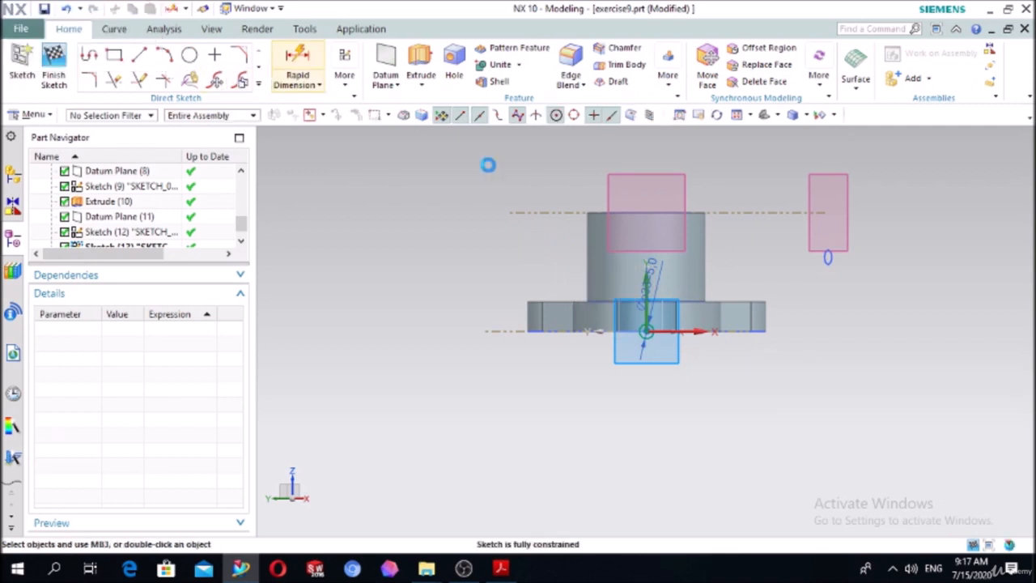
scroll(724, 412, up, 5)
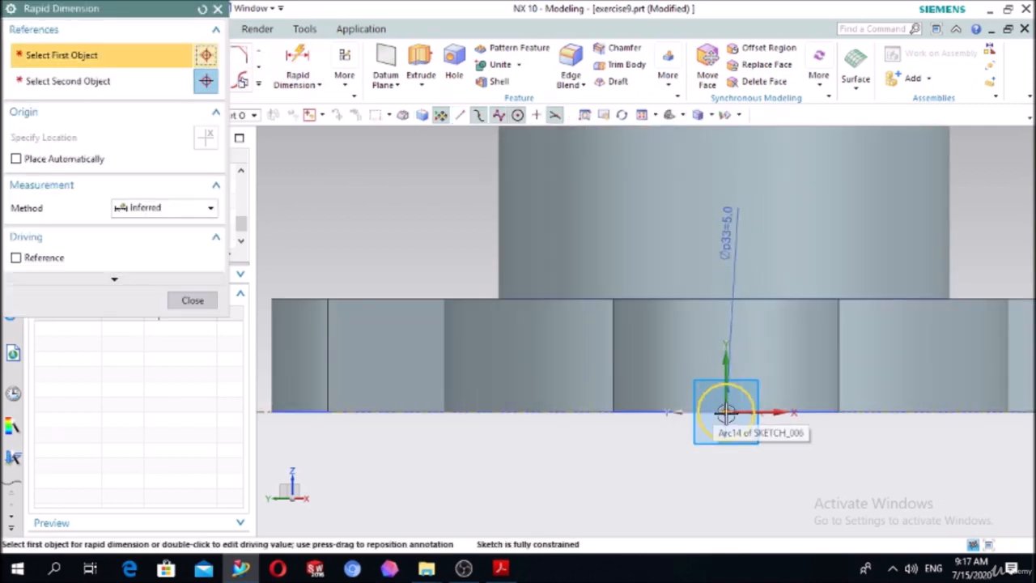
click(724, 412)
scroll(753, 286, down, 5)
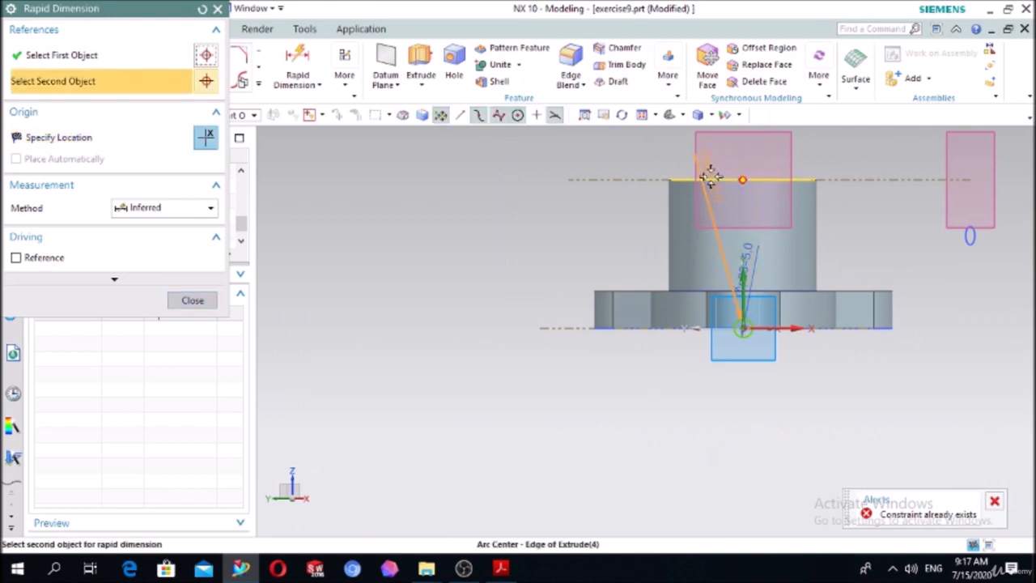
click(627, 178)
click(444, 201)
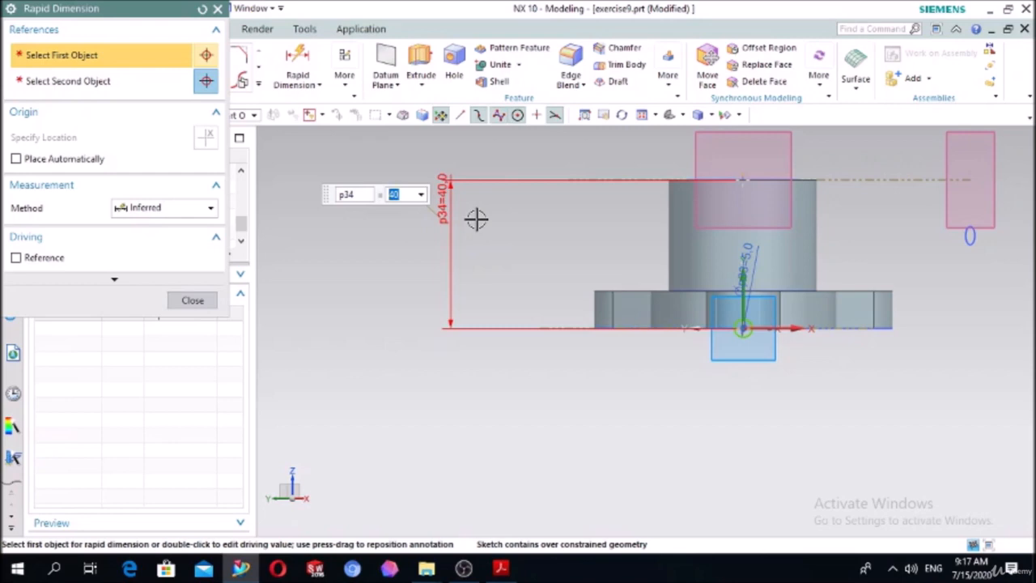
middle_click(476, 219)
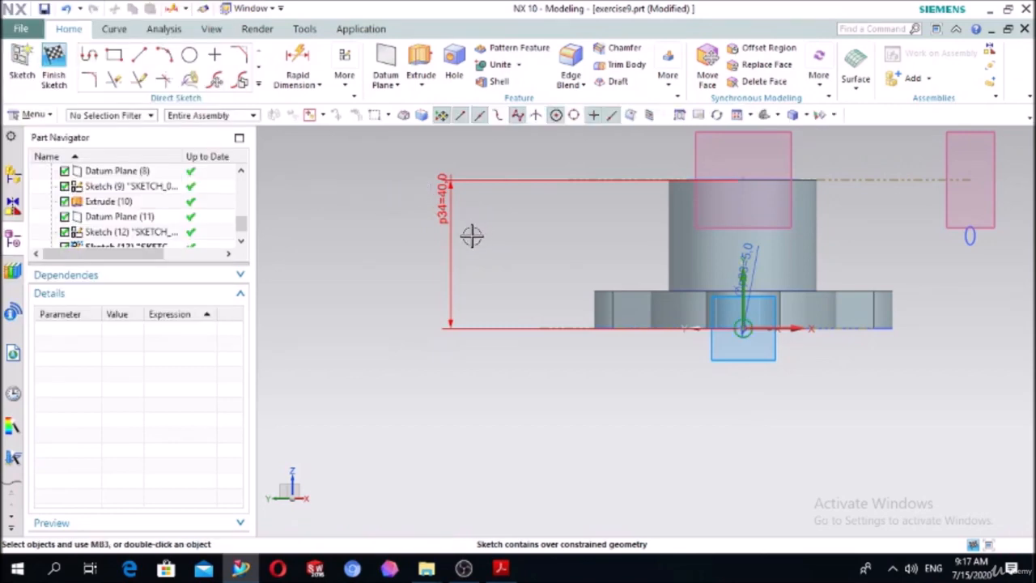
click(447, 218)
key(Delete)
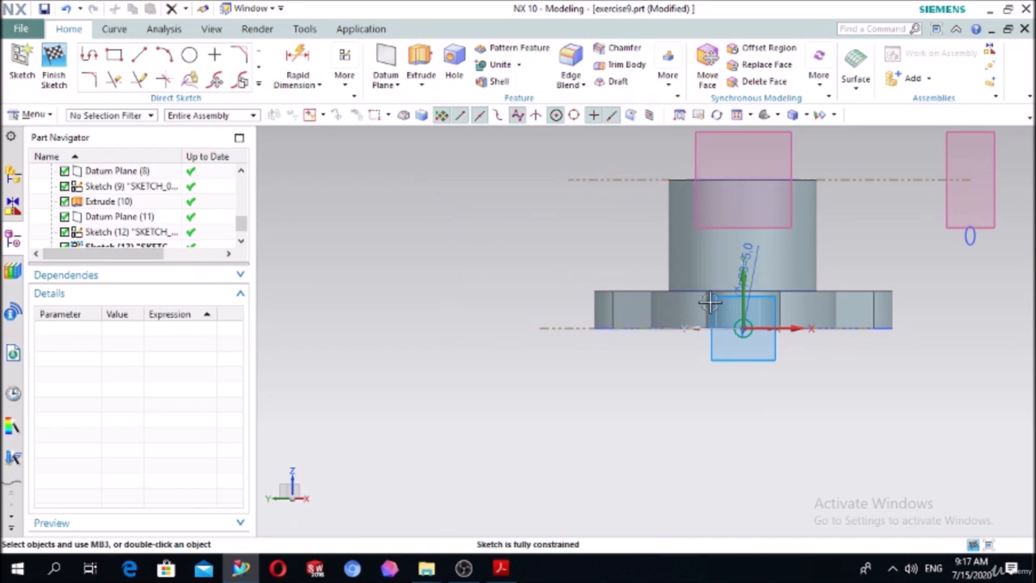
- Undo back past the 5 mm circle drawn at the sketch origin
key(ctrl+z)
key(ctrl+z)
key(ctrl+z)
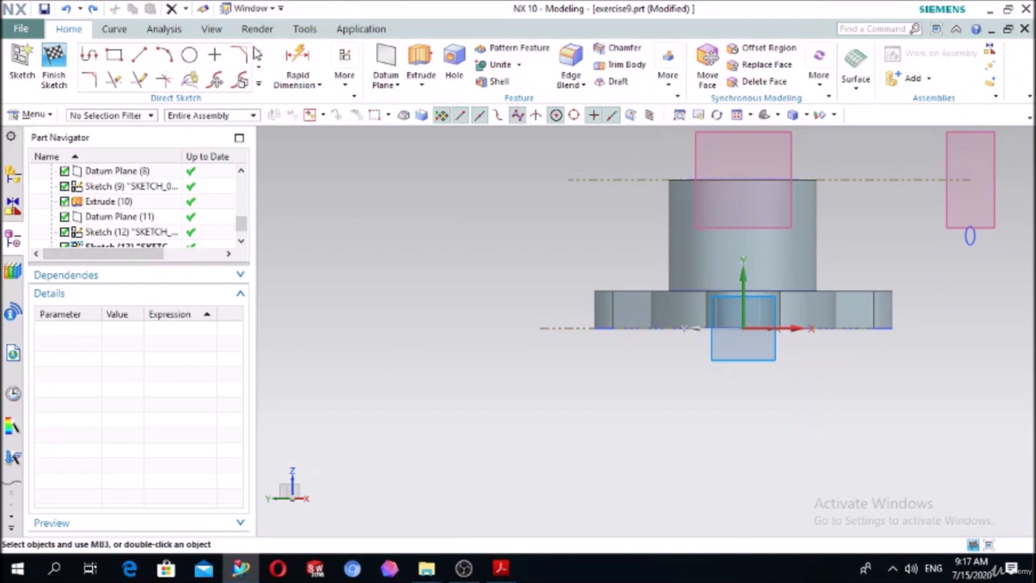
- Draw a circle about 11.6 mm in diameter on the boss's vertical centerline, below its top edge
click(190, 56)
scroll(825, 194, up, 1)
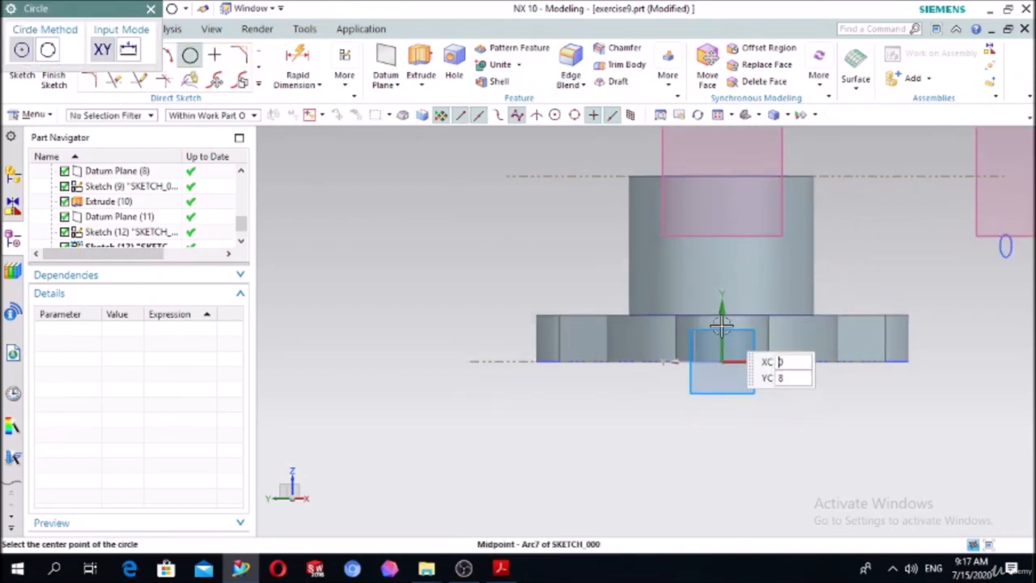
click(720, 216)
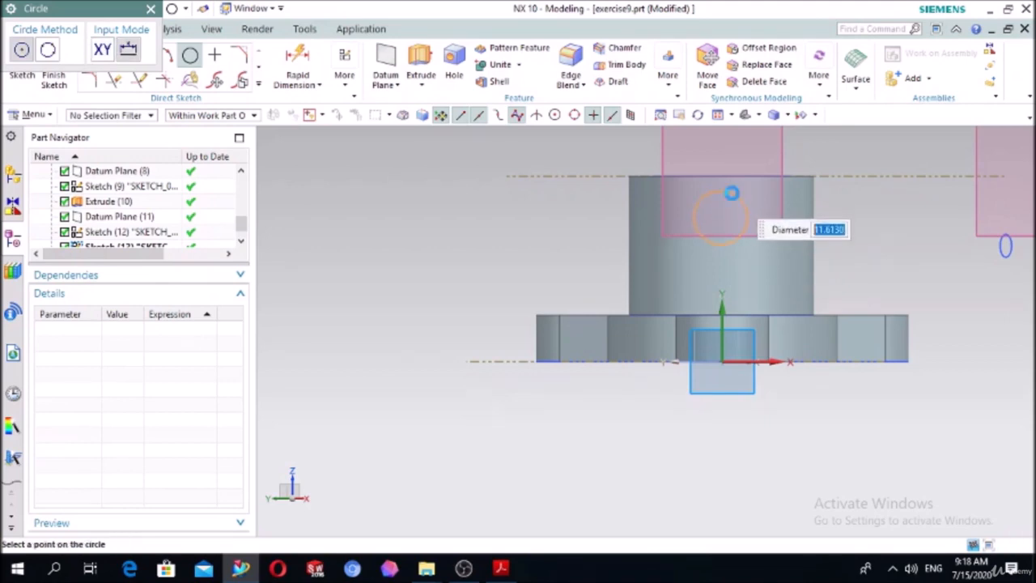
click(731, 190)
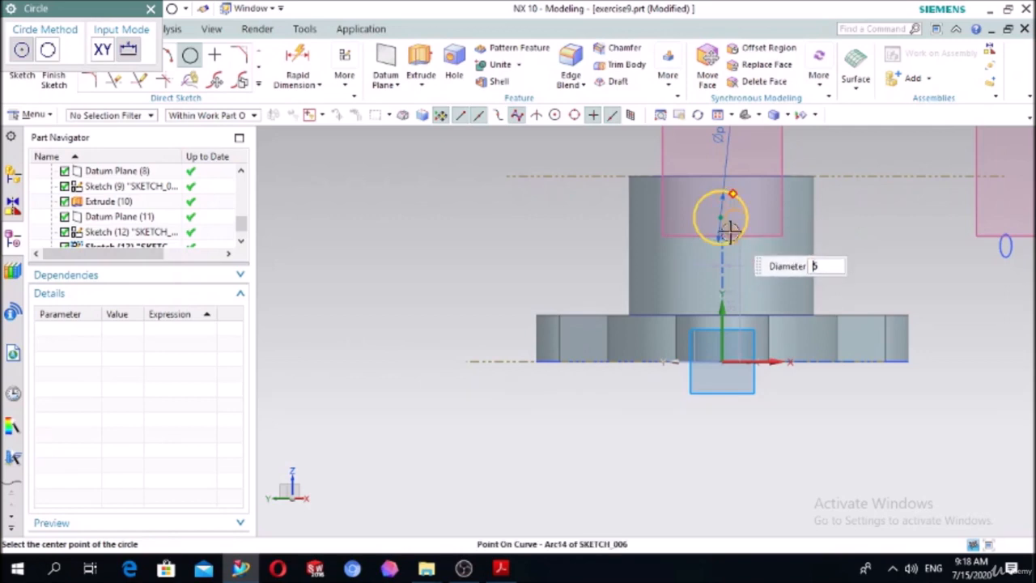
key(Escape)
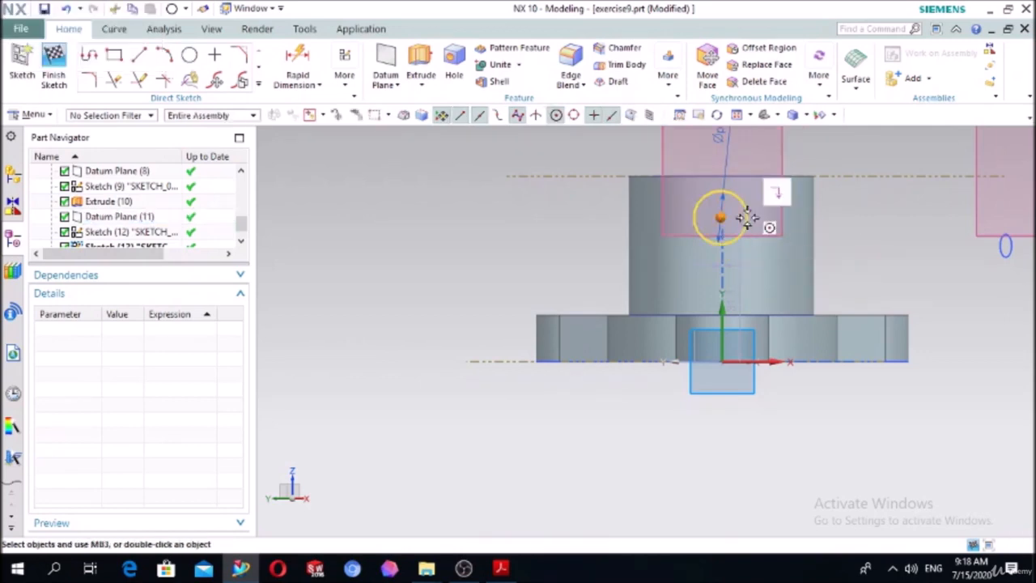
- Cancel deleting objects and undo the circle on the boss's centerline
key(ctrl+d)
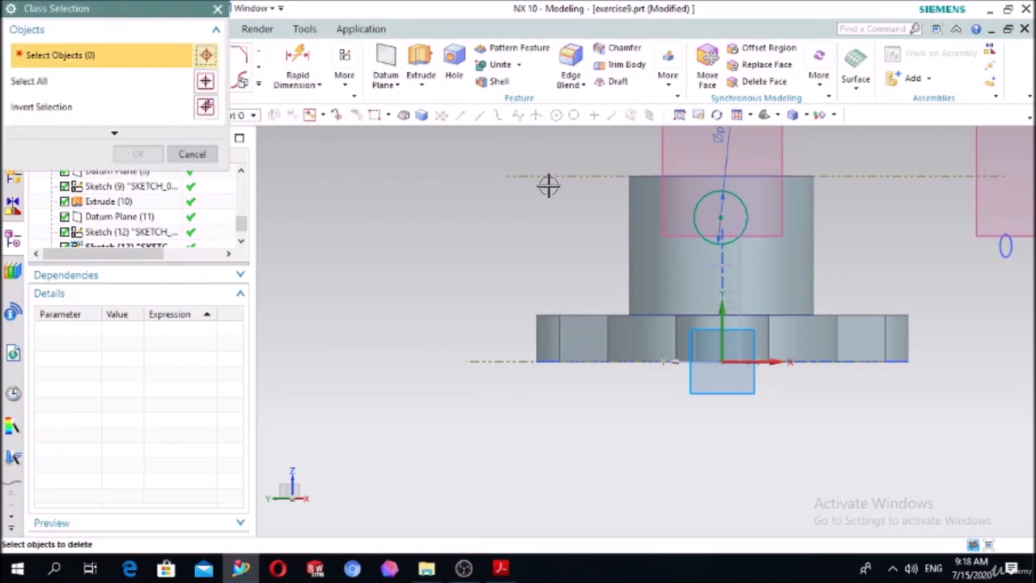
click(198, 154)
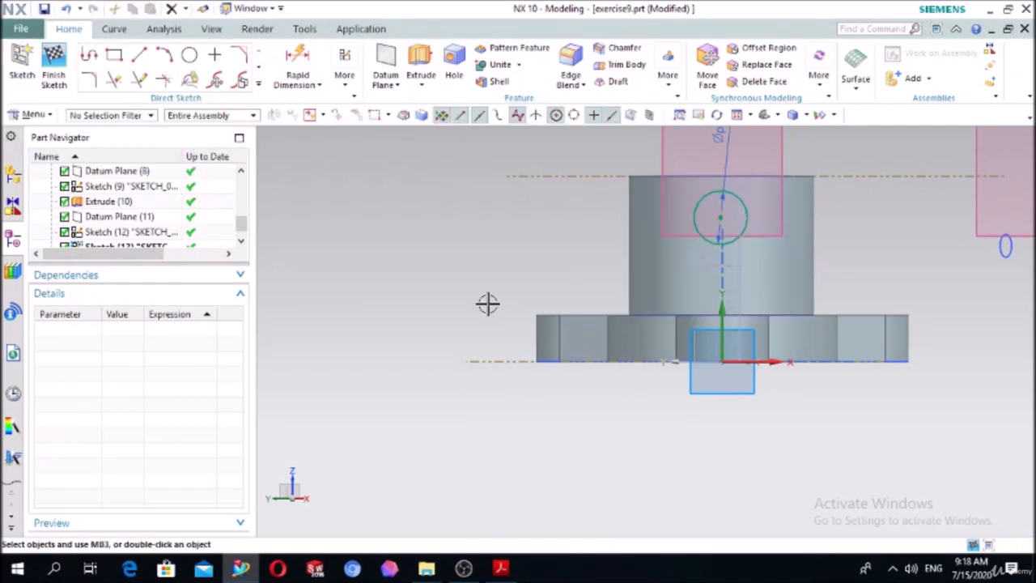
key(ctrl+z)
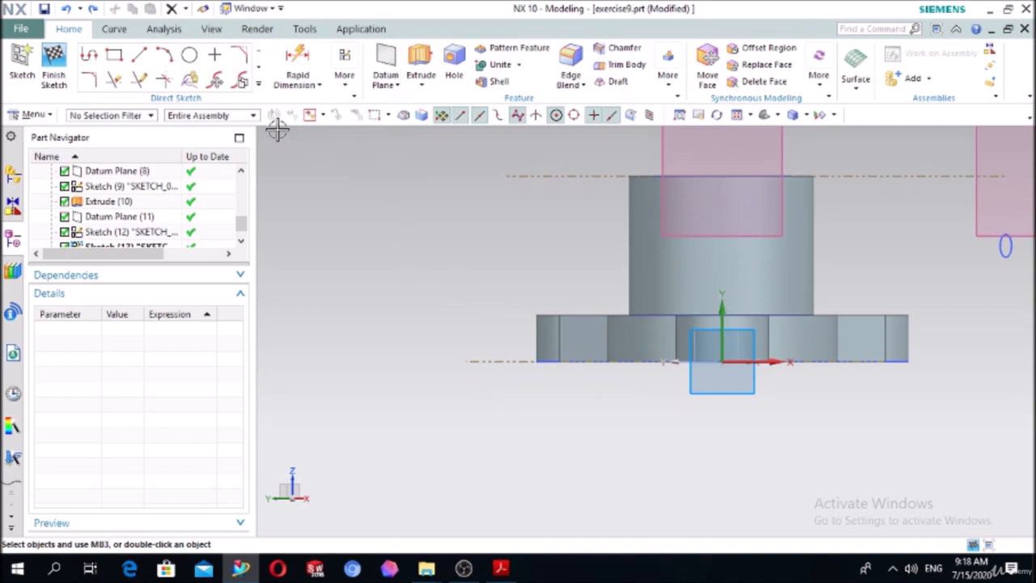
- Draw a 5 mm diameter circle on the boss's vertical centerline, just below its top edge
click(191, 59)
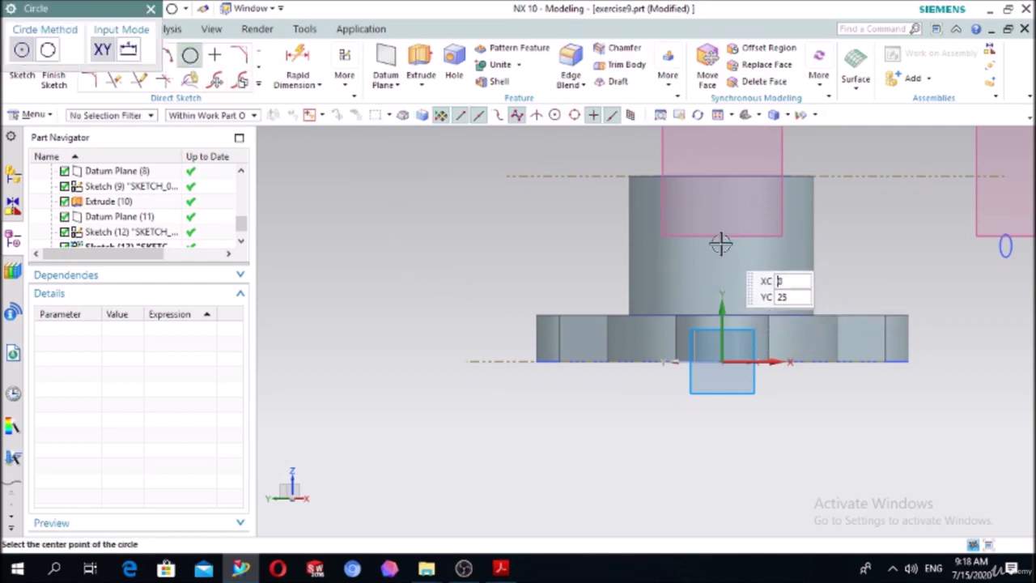
click(724, 204)
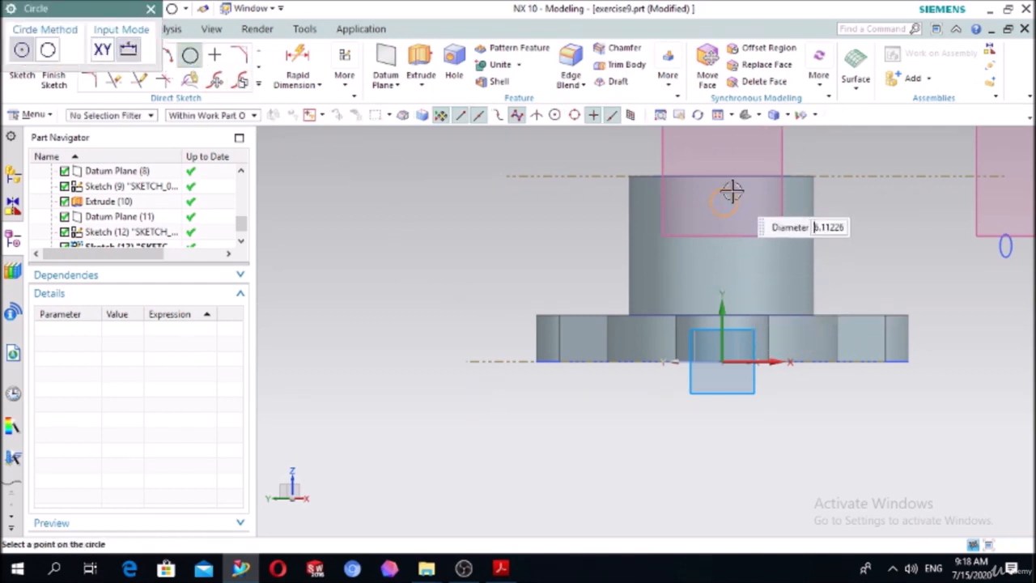
key(Return)
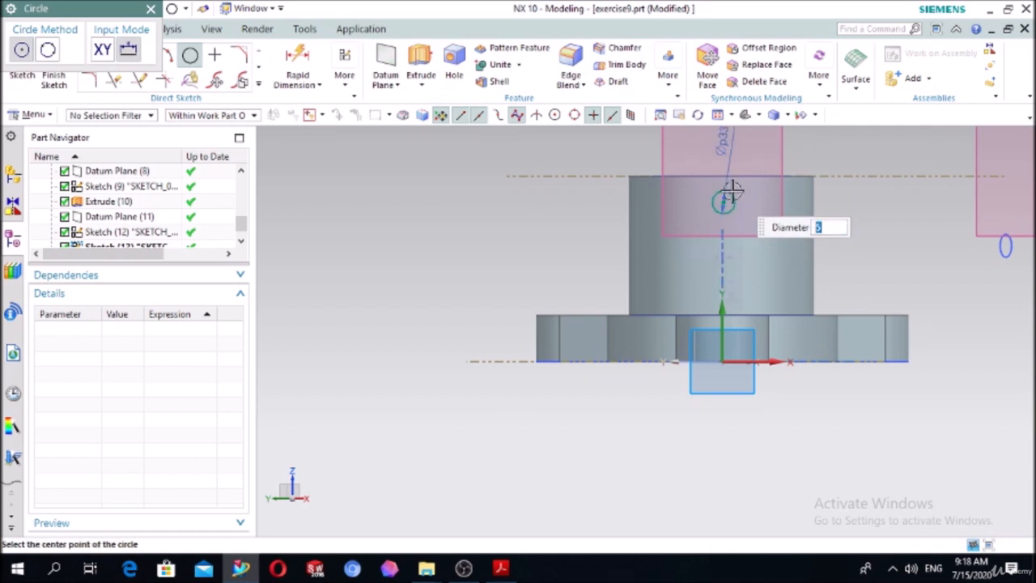
- Dimension the circle's center 15 mm below the boss's top edge
click(316, 79)
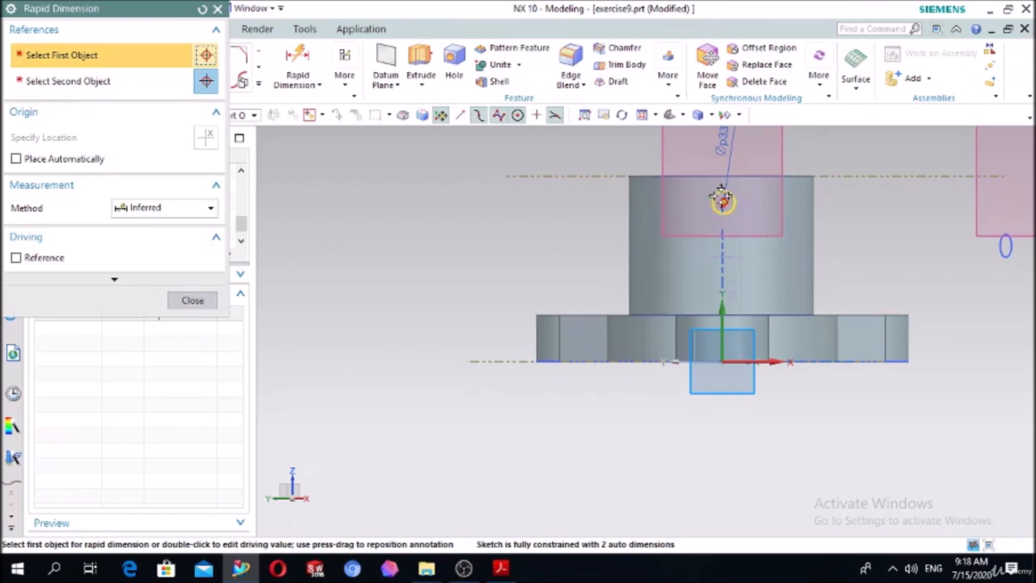
click(724, 200)
click(691, 174)
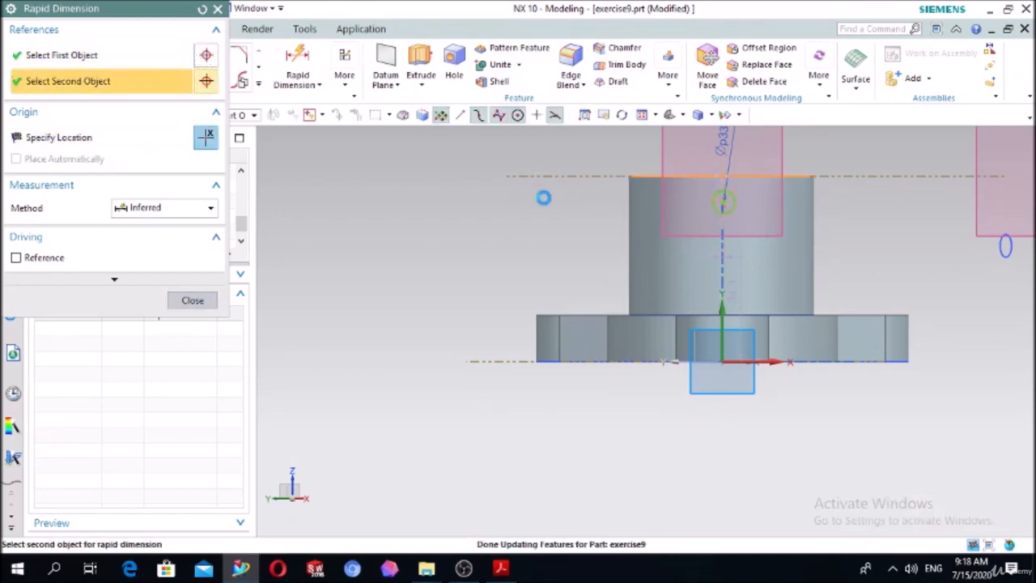
click(397, 201)
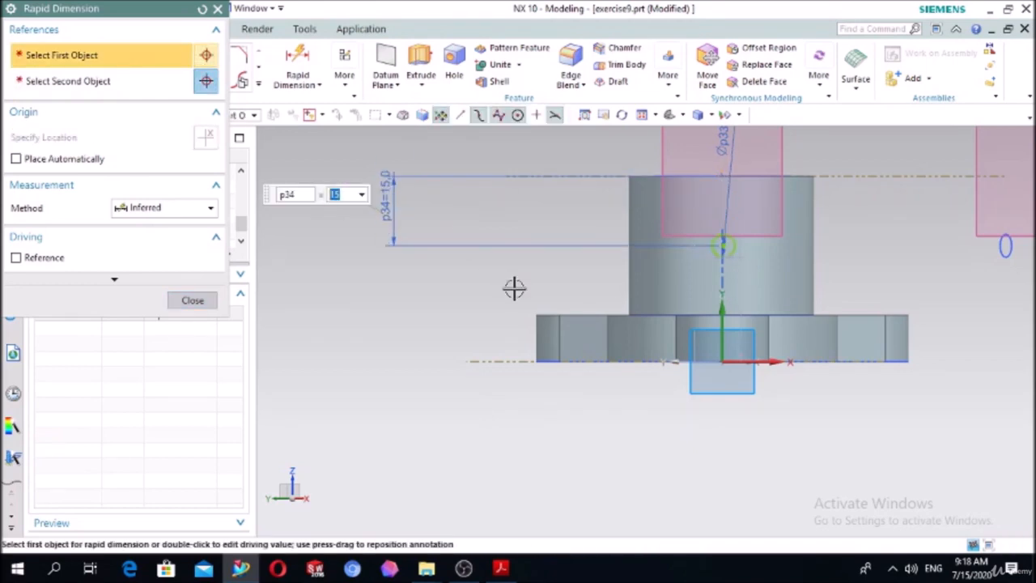
click(197, 302)
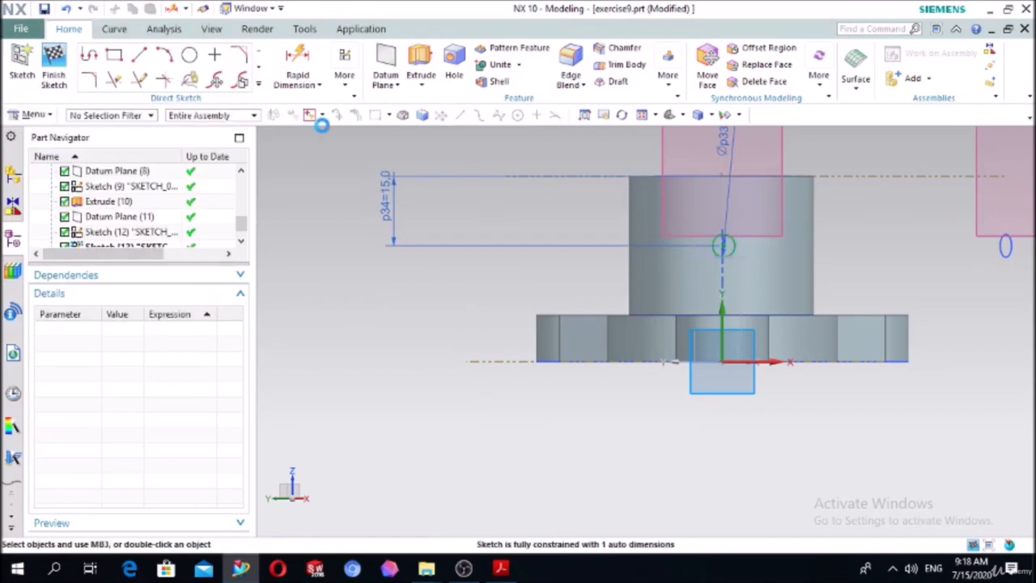
- Extrude the 5 mm circle 82 mm in the reversed direction as a subtract cut through the boss wall
click(419, 65)
middle_drag(394, 307, 457, 316)
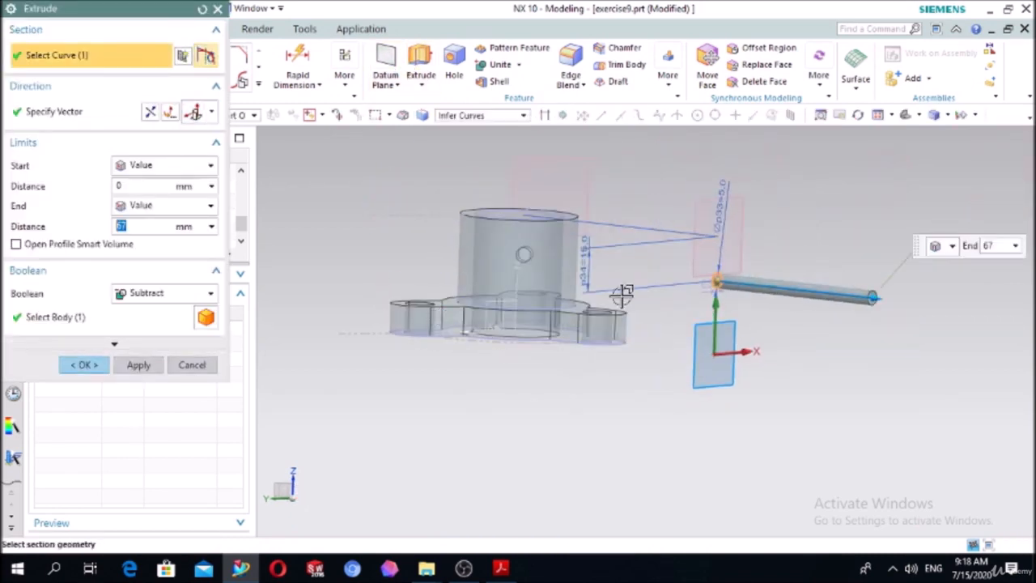
double_click(879, 296)
middle_drag(540, 338, 574, 318)
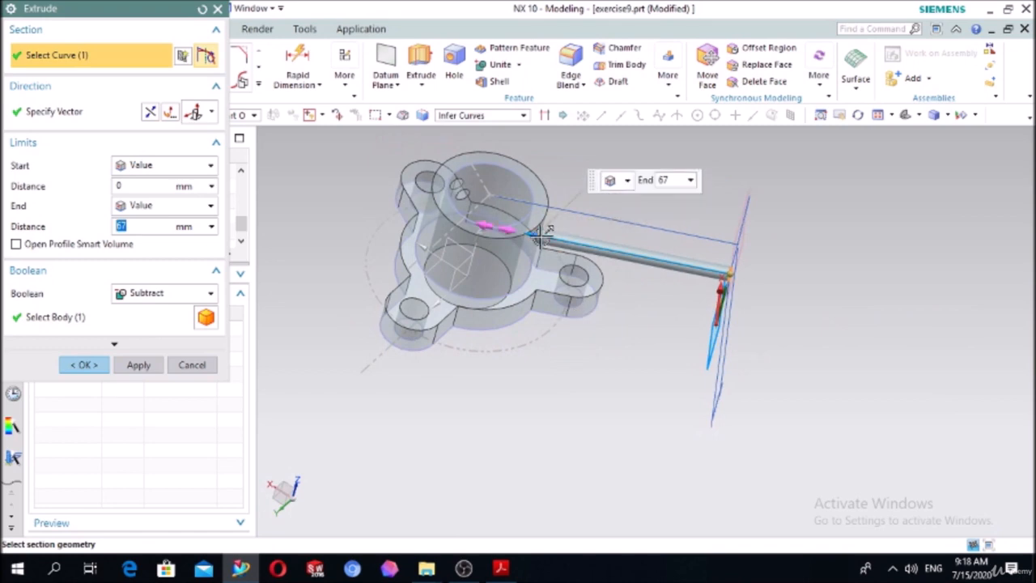
drag(516, 224, 495, 212)
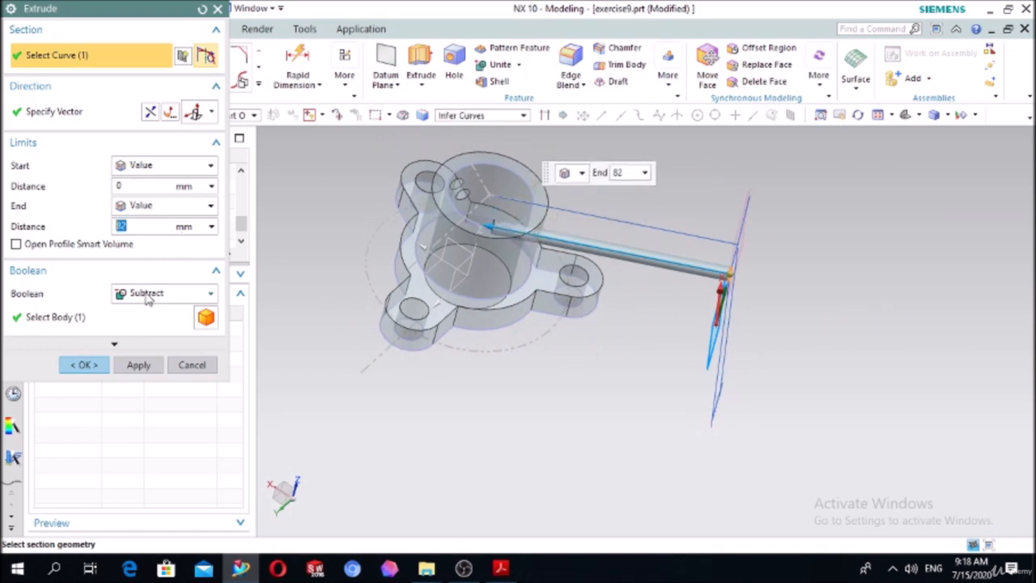
click(90, 365)
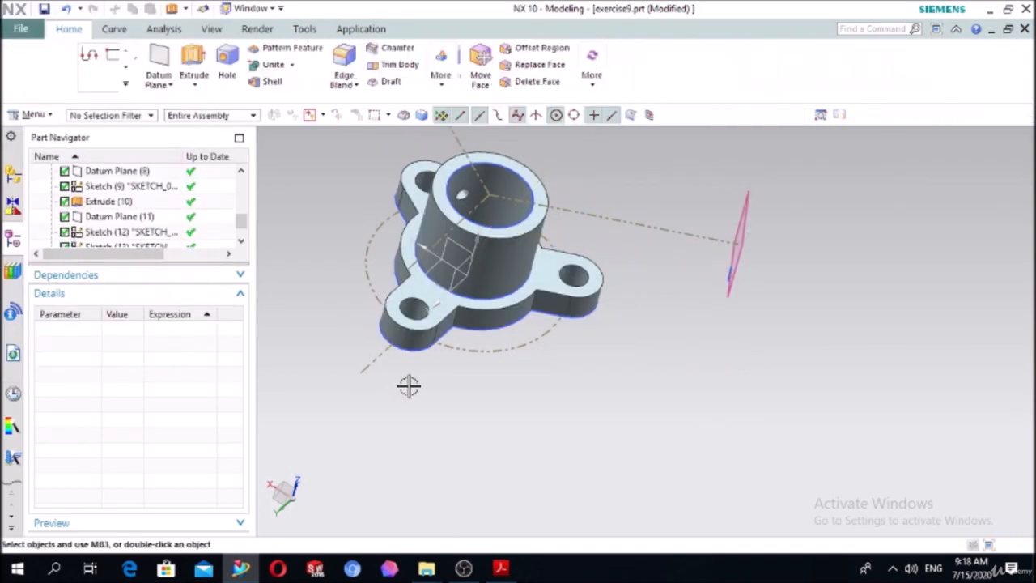
middle_drag(410, 386, 339, 432)
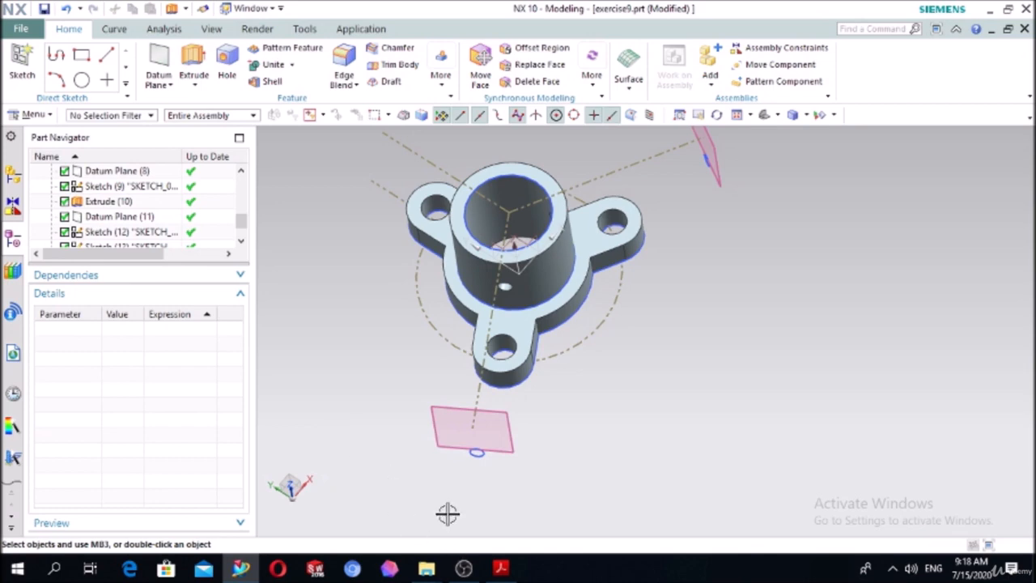
- Switch to the NX CAD-2.pdf drawings in Acrobat Reader and view the stepped block drawing on page 27
click(501, 568)
scroll(576, 323, down, 5)
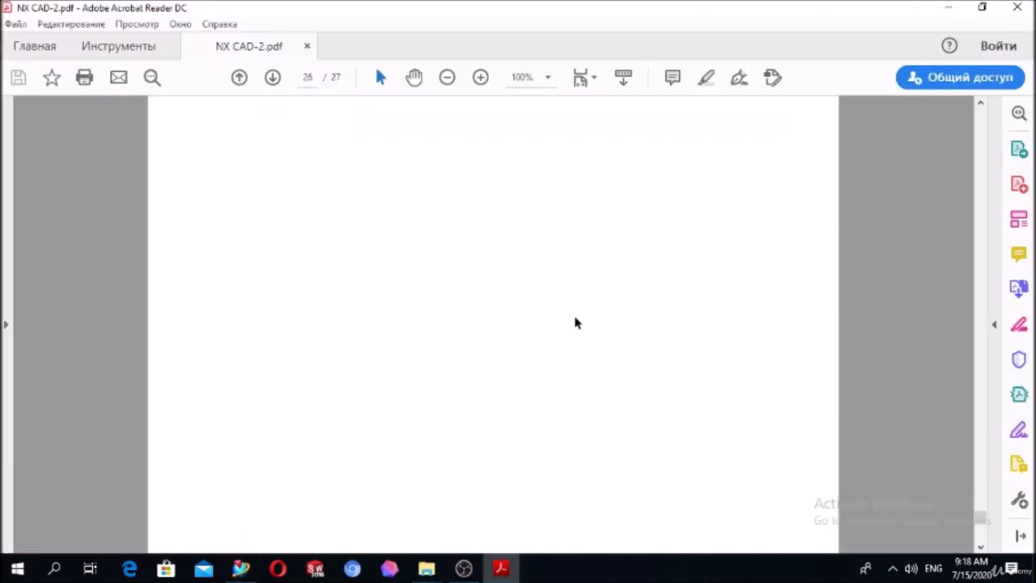
scroll(576, 323, down, 5)
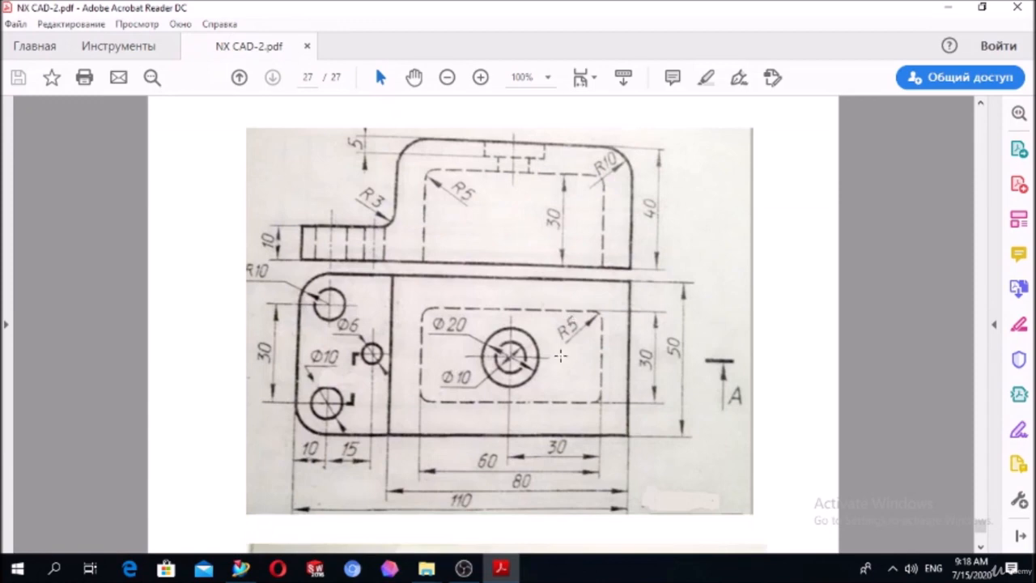
click(464, 568)
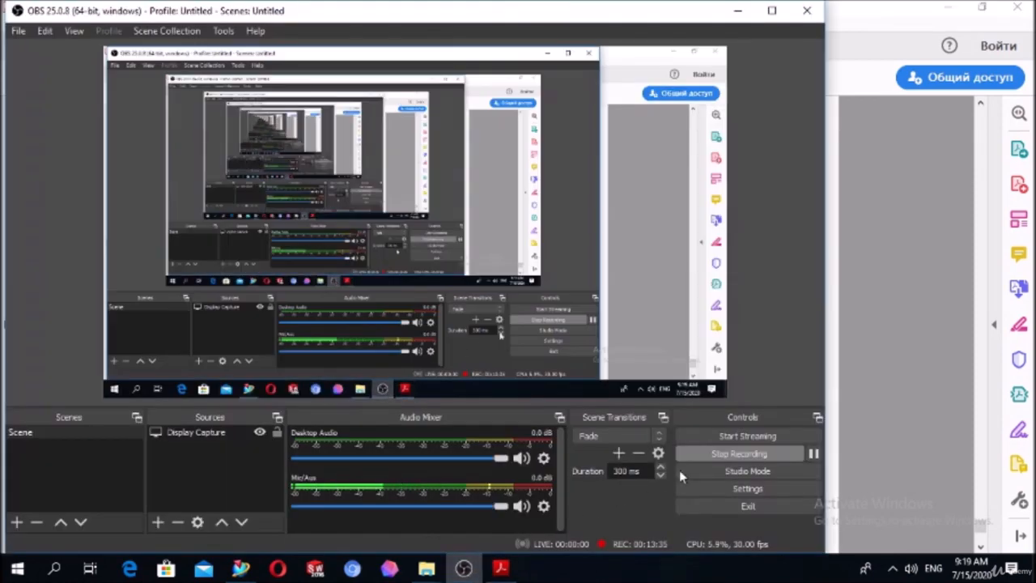
click(812, 453)
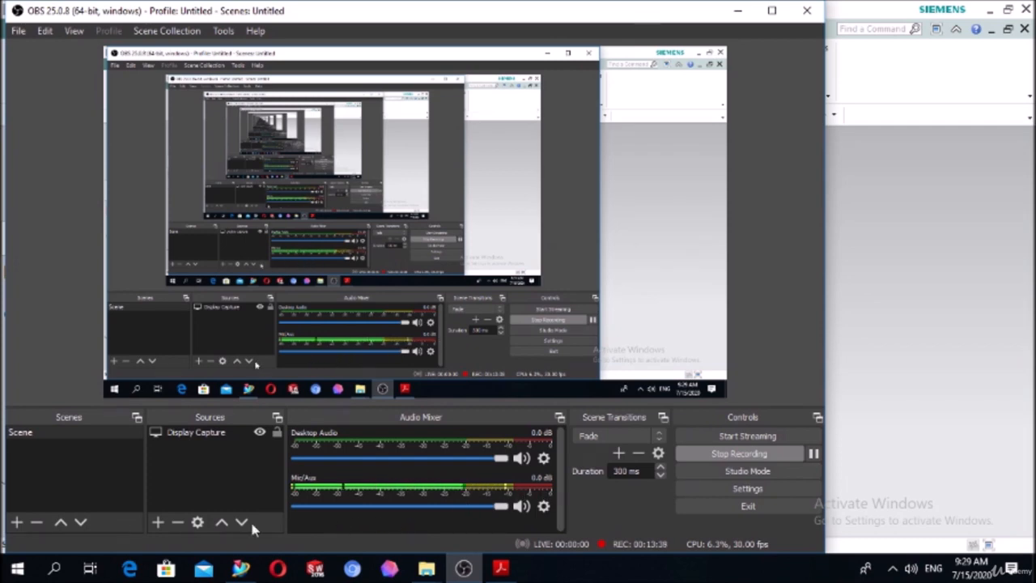
- Switch back to NX and create a new millimetre Model part named exercise 10
click(241, 568)
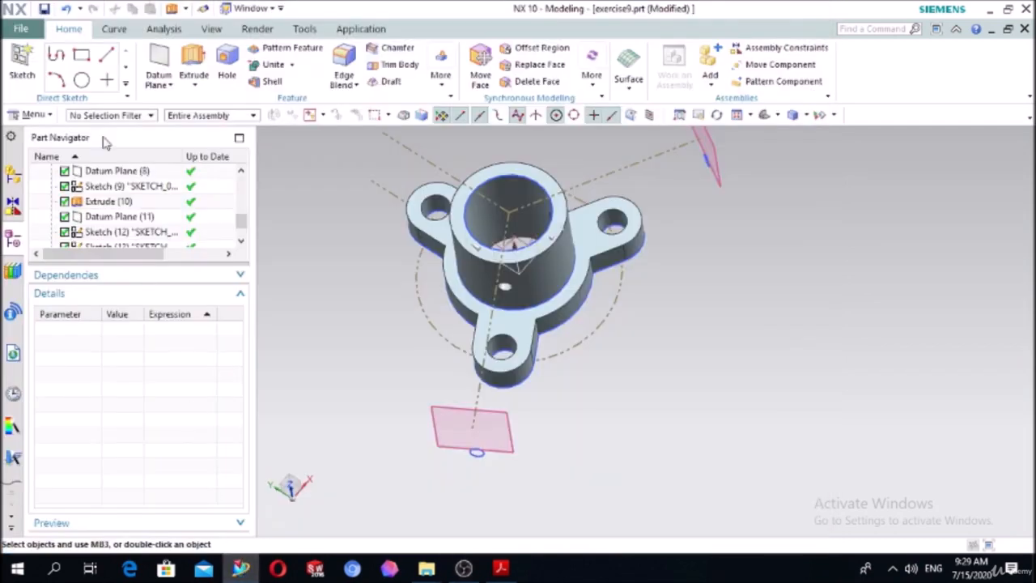
click(21, 29)
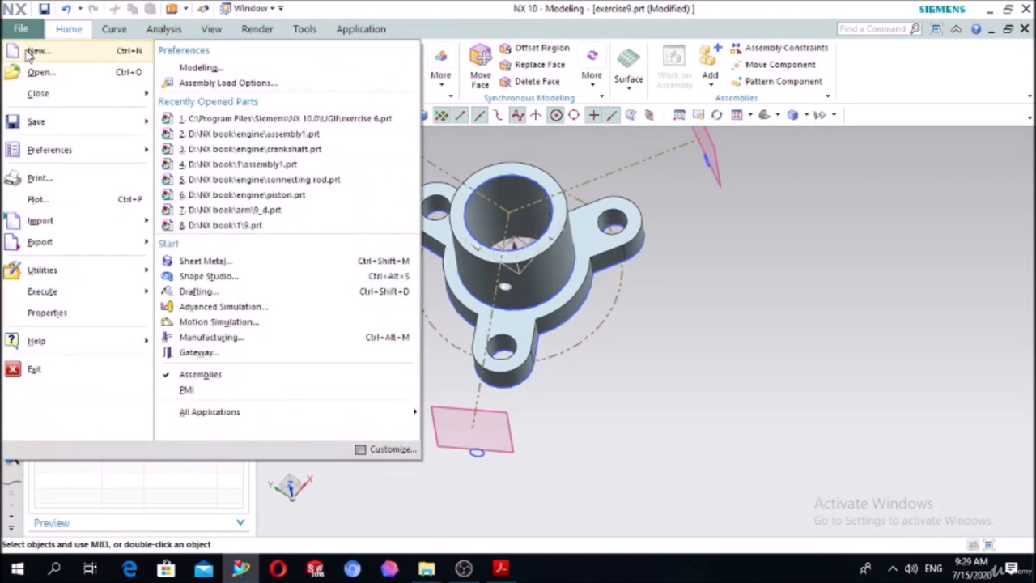
click(26, 51)
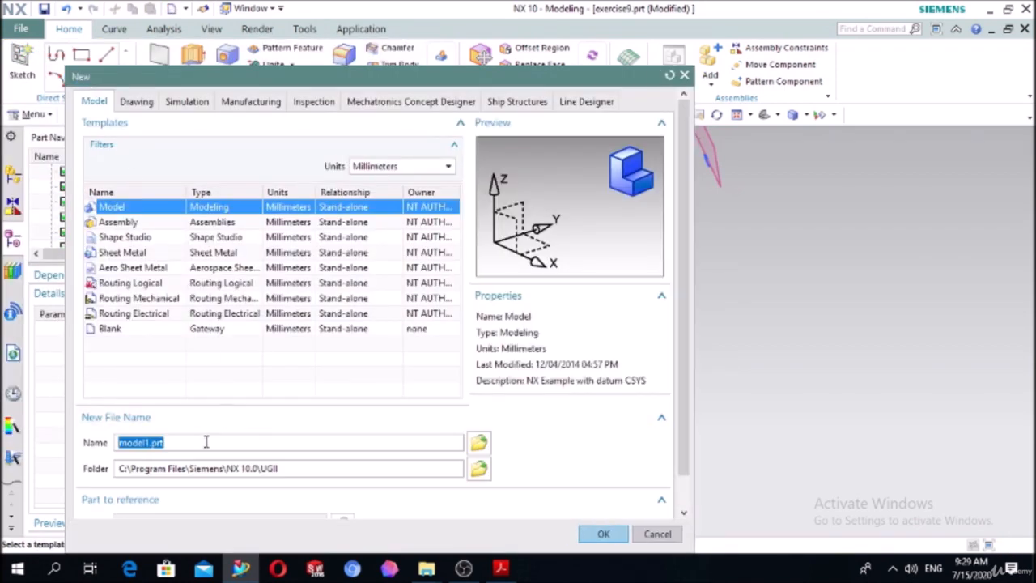
text(cise 10)
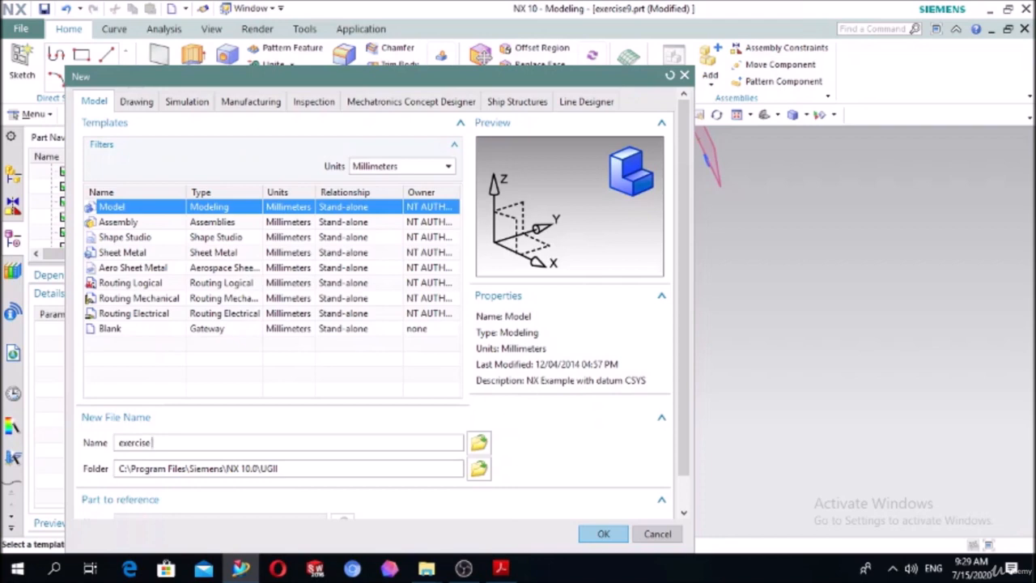
click(603, 533)
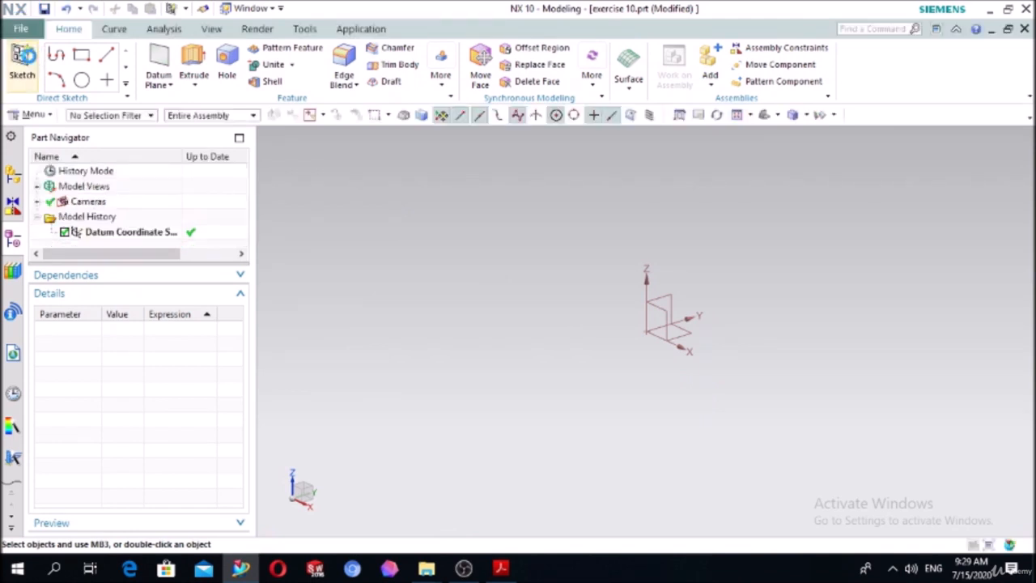
- Start a sketch on the XY plane and check the stepped block's dimensions in the PDF drawing
click(23, 63)
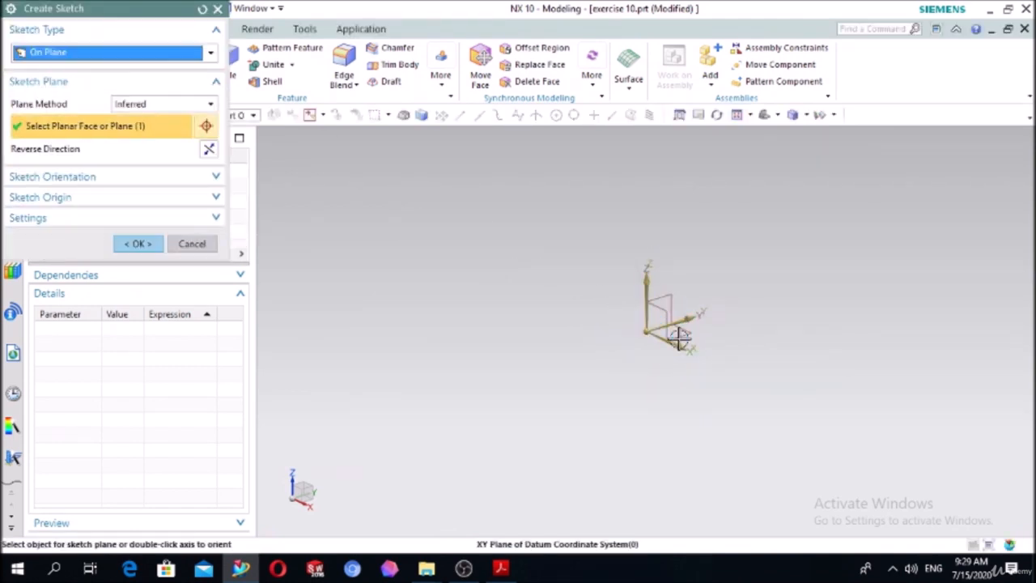
click(135, 243)
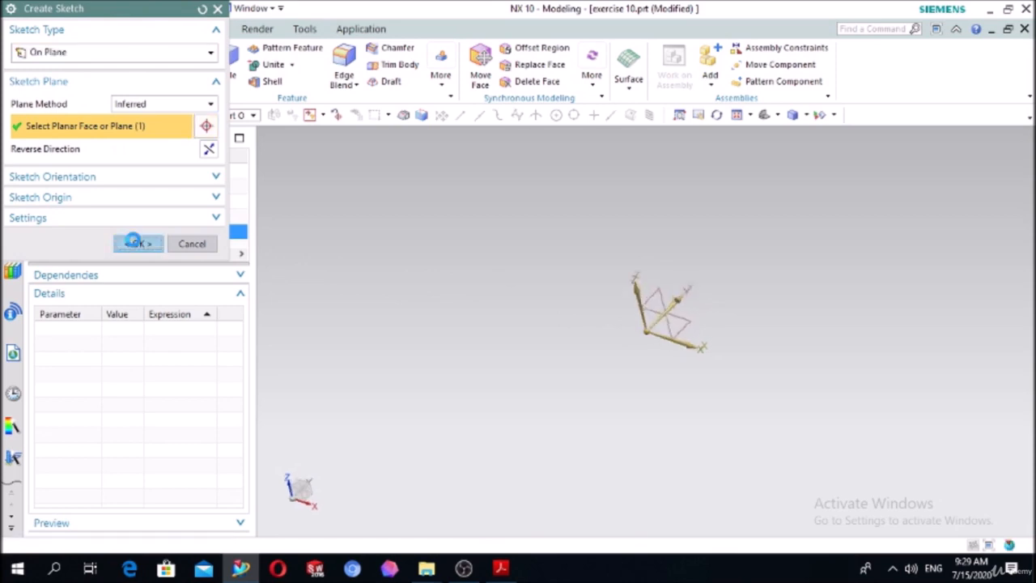
click(502, 569)
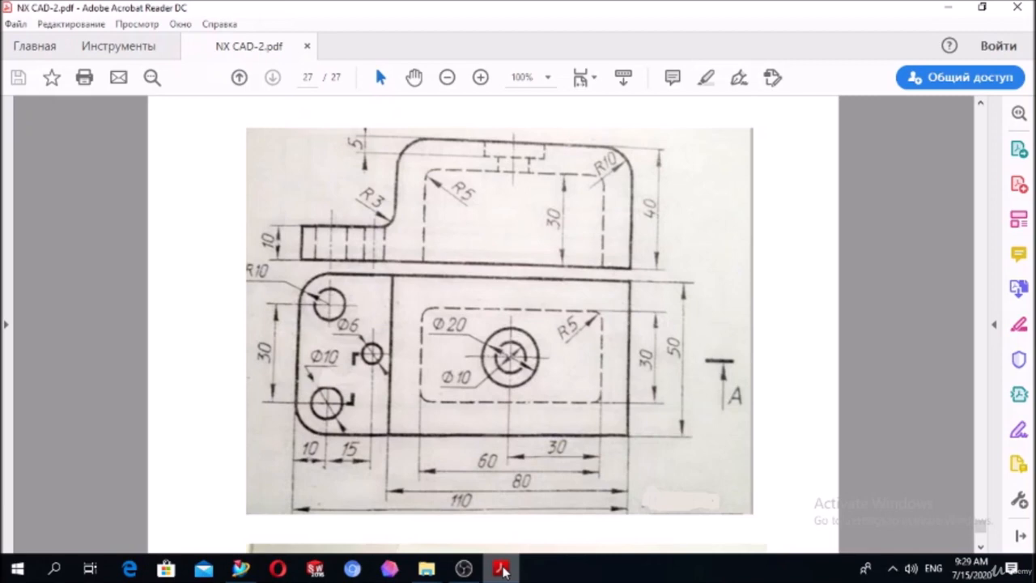
click(502, 569)
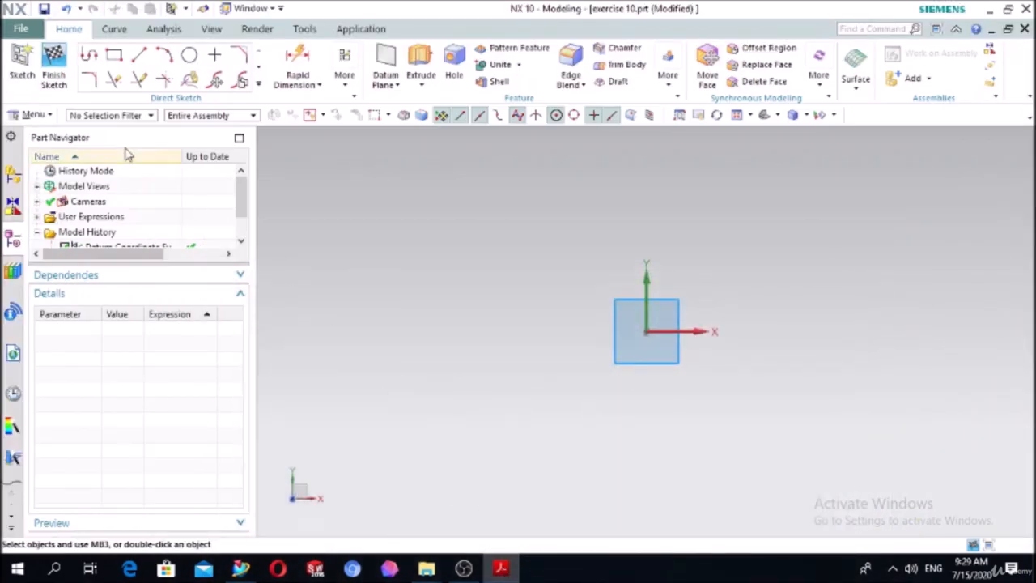
- Sketch a closed stepped profile along the X axis, about 131 mm long, with a 43 by 16 mm low end and an 88 mm section 40 mm higher
click(91, 57)
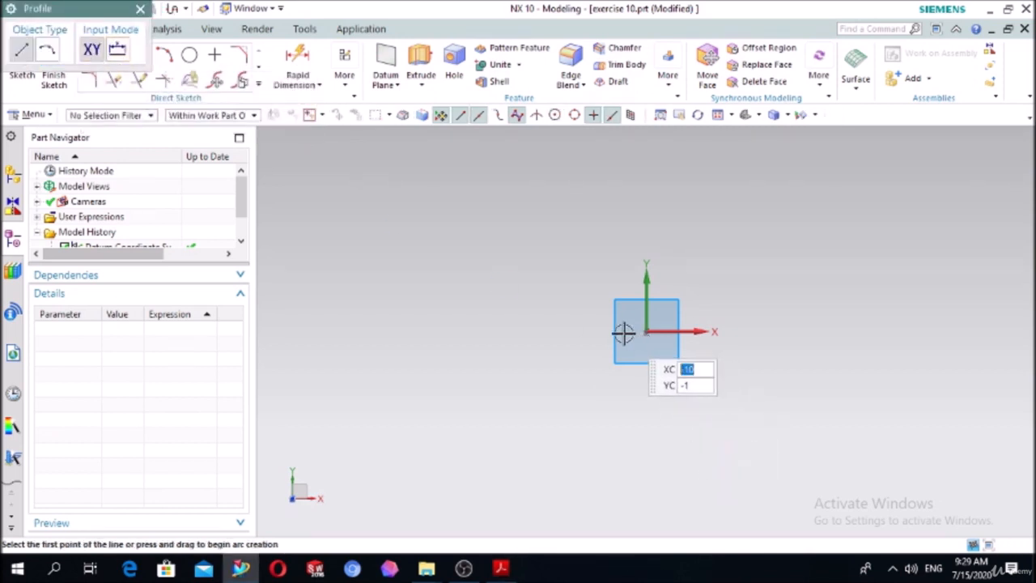
click(810, 331)
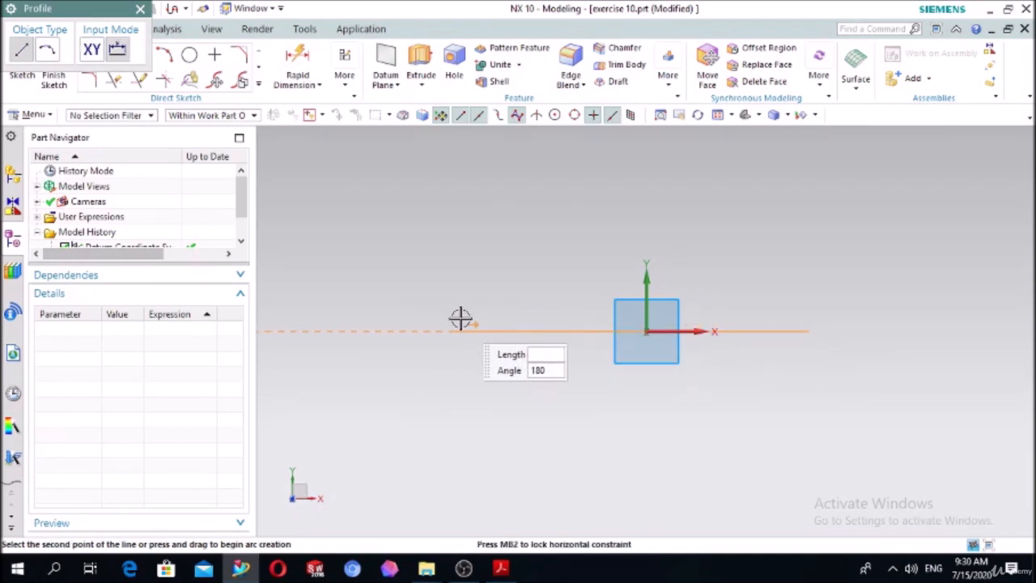
click(499, 323)
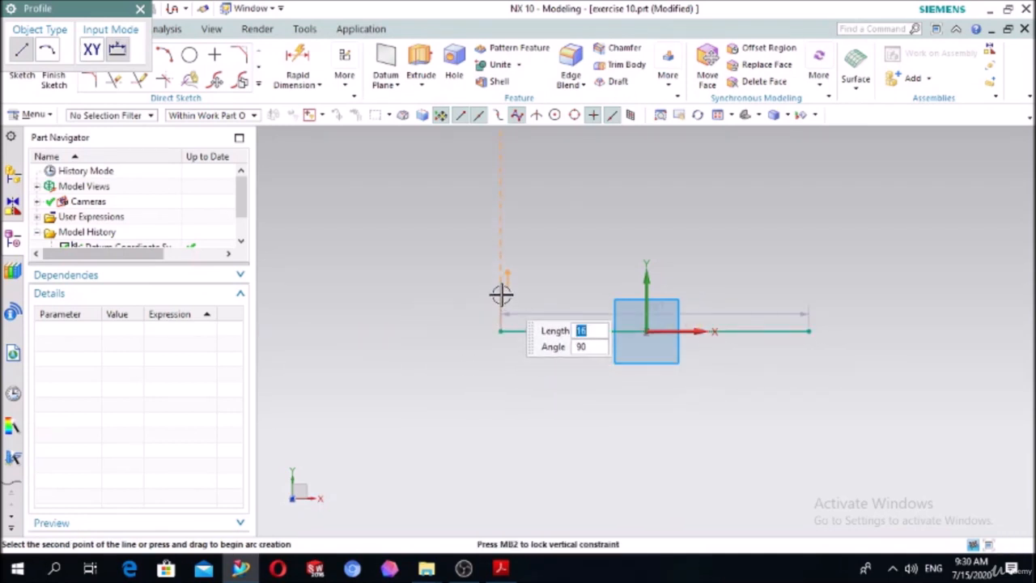
click(501, 294)
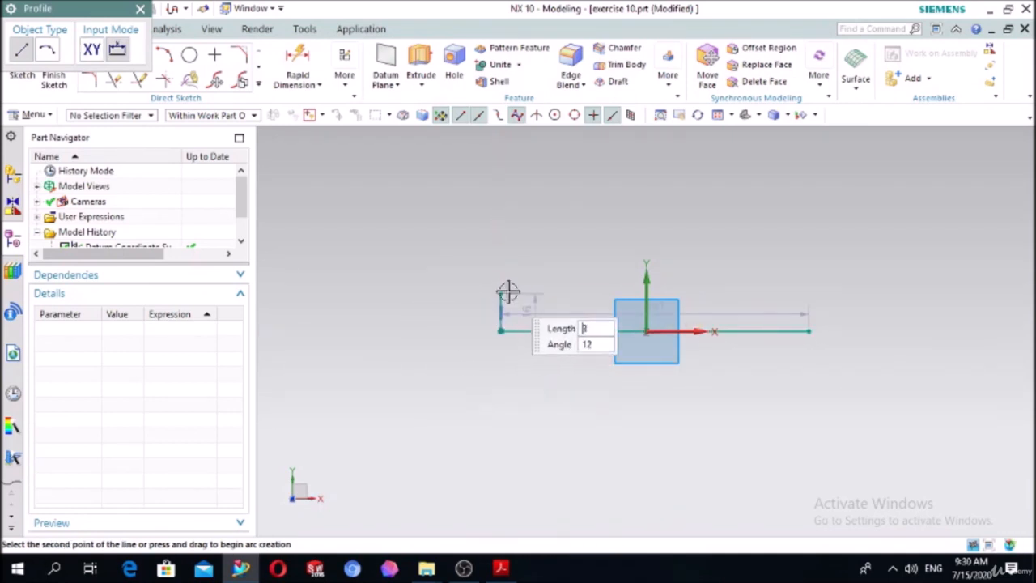
click(601, 294)
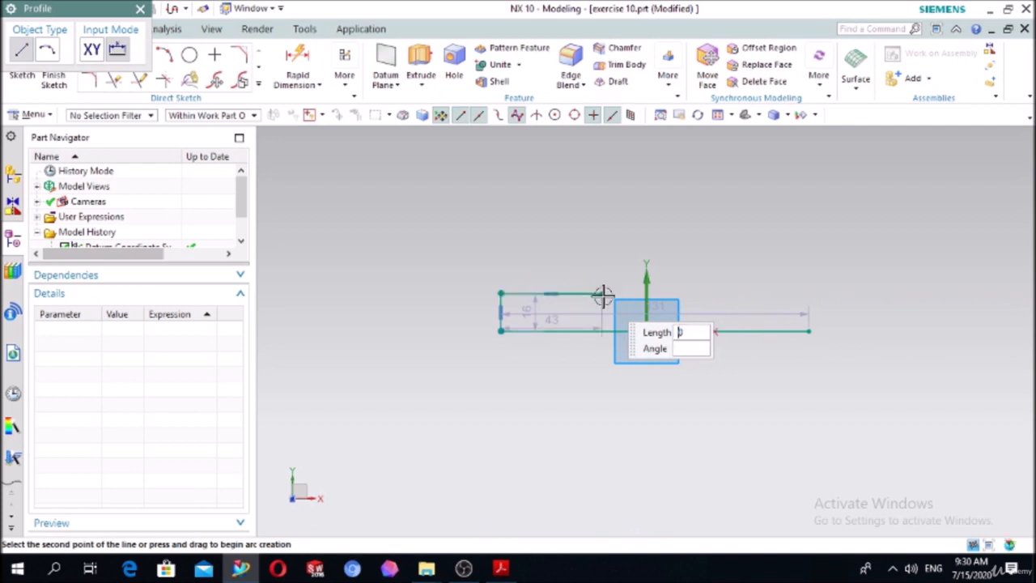
click(602, 200)
click(809, 200)
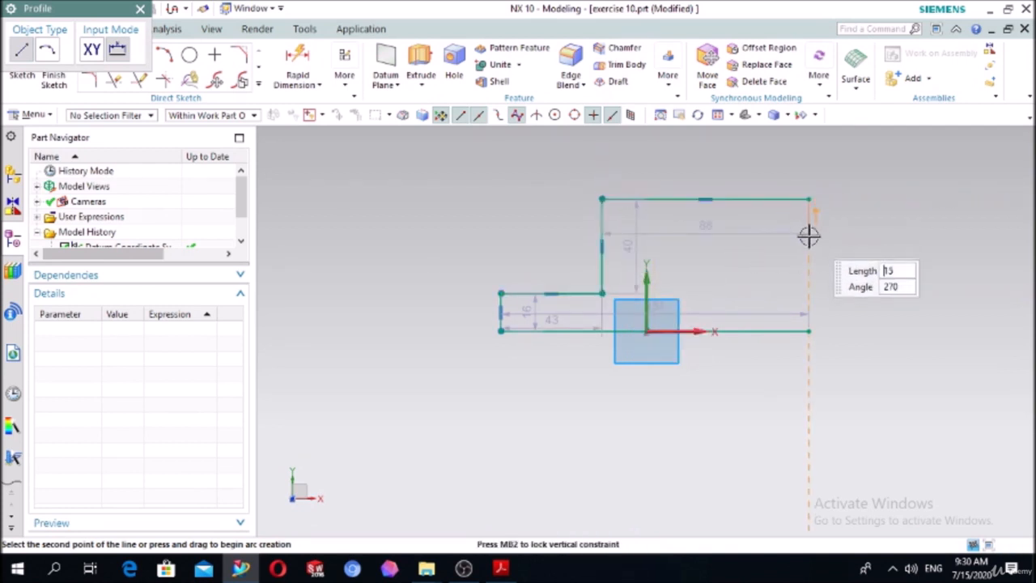
click(809, 331)
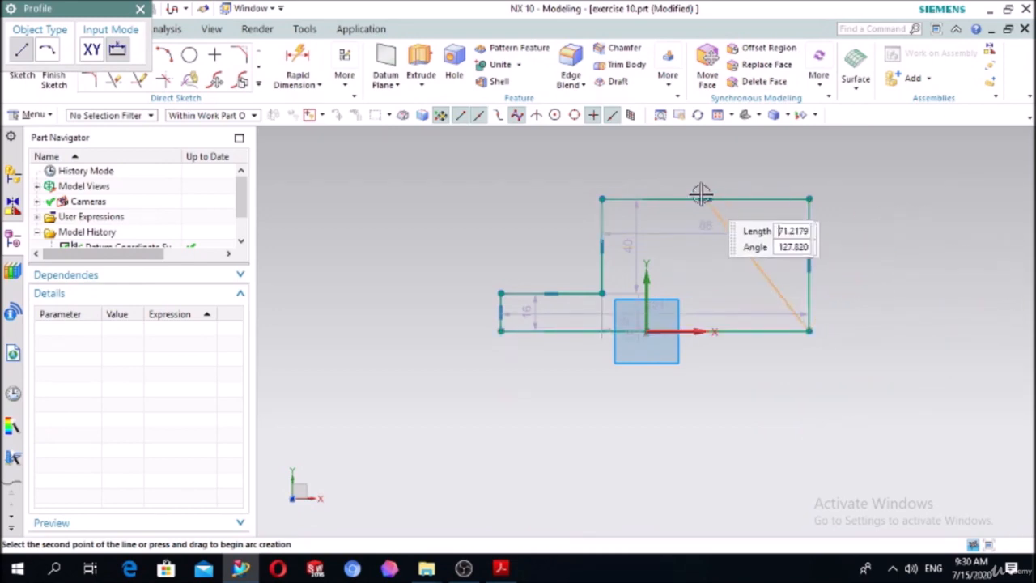
key(Escape)
key(Escape)
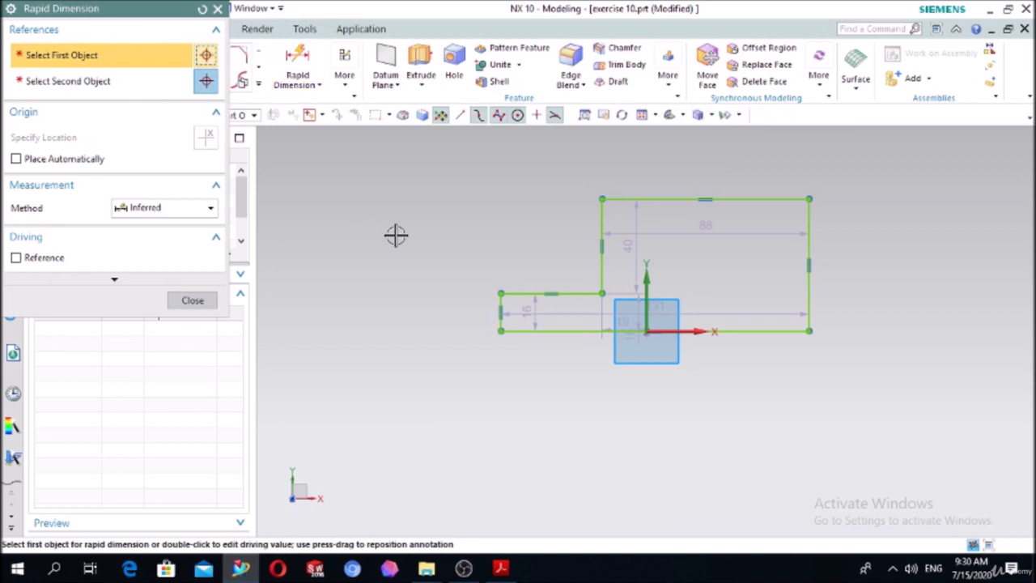
- Dimension the sketch profile's full bottom edge and set its length to 110 mm
click(562, 338)
click(647, 450)
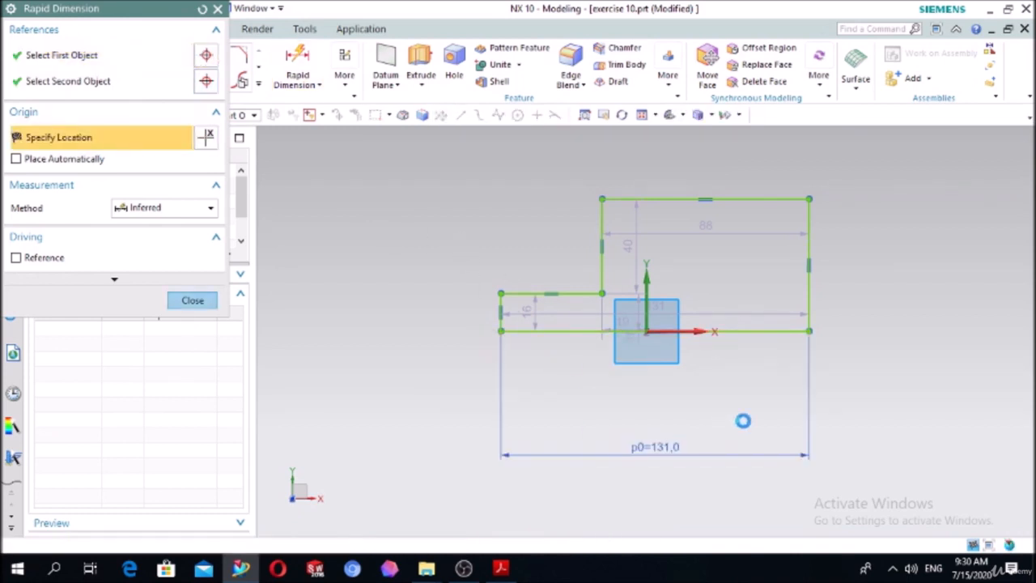
text(110)
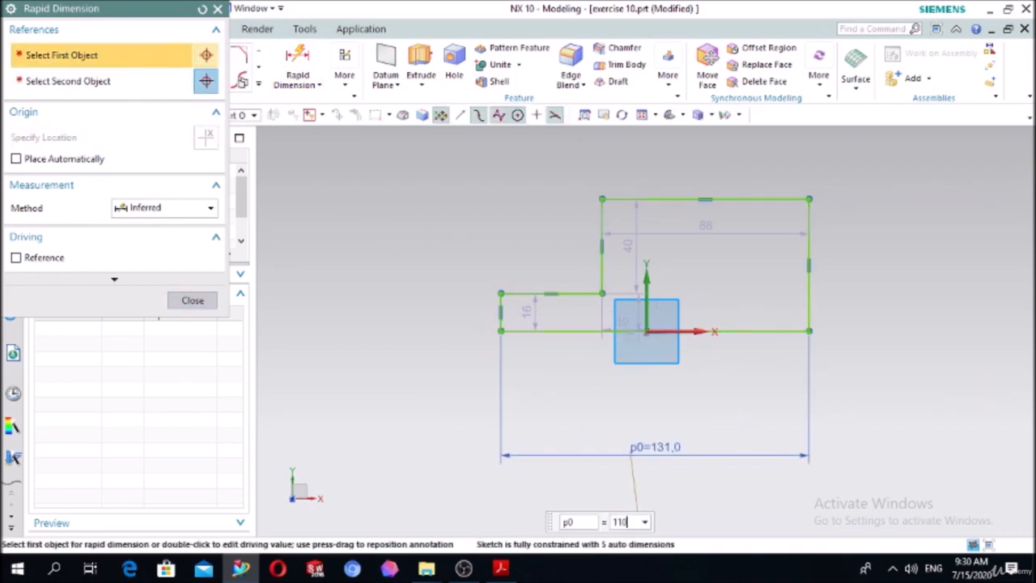
key(Return)
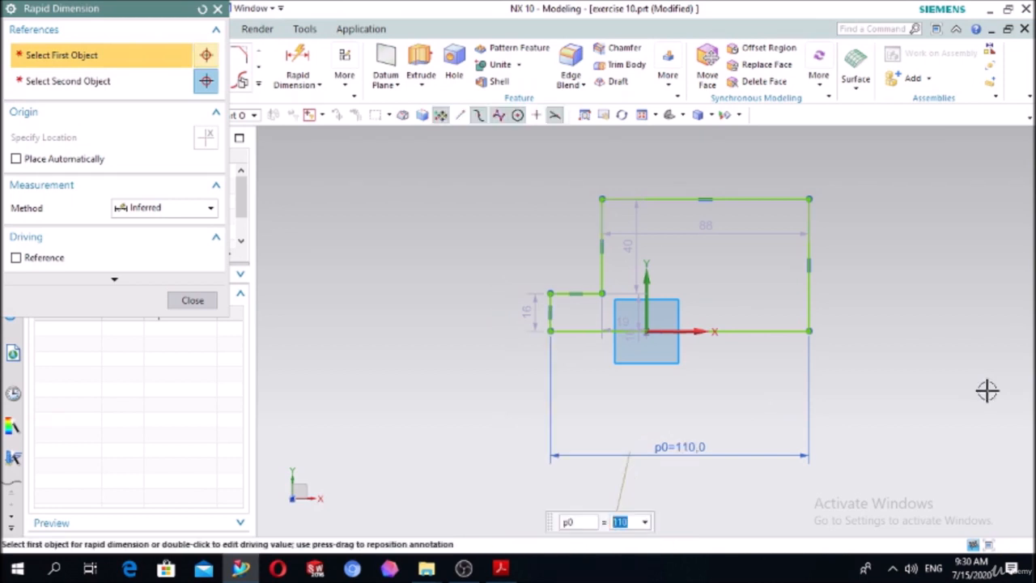
- Dimension the profile's right vertical edge, try a height of 40 mm, and undo that value change
click(811, 291)
click(907, 278)
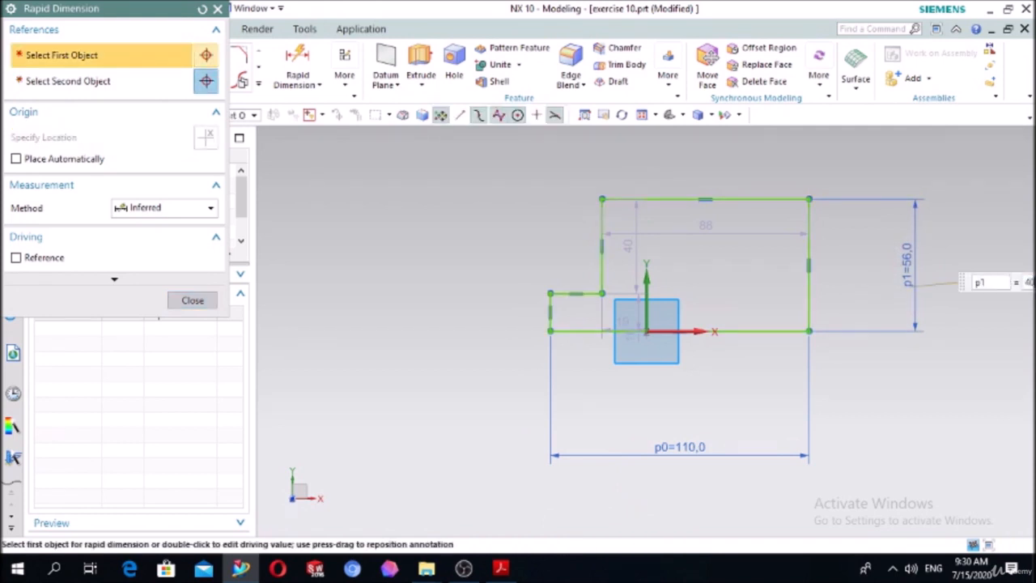
key(Return)
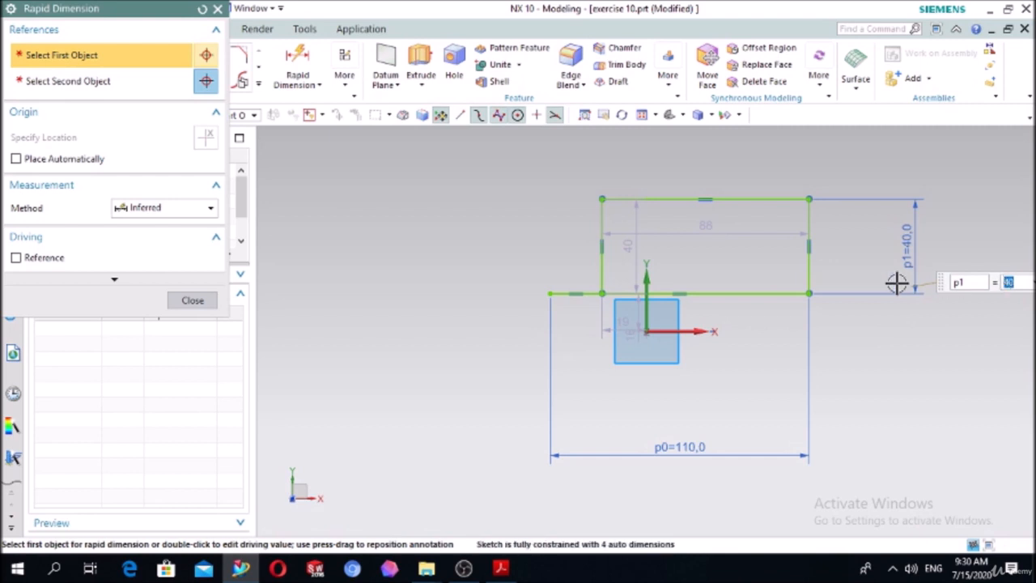
key(ctrl+z)
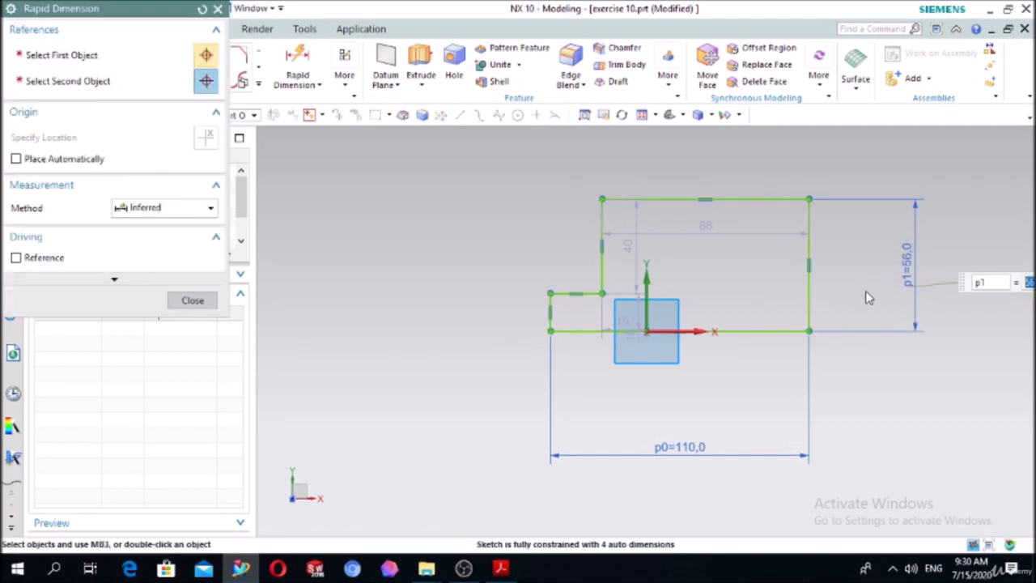
- Dimension the short left edge at 10 mm and set the right vertical edge's height to 40 mm
click(550, 311)
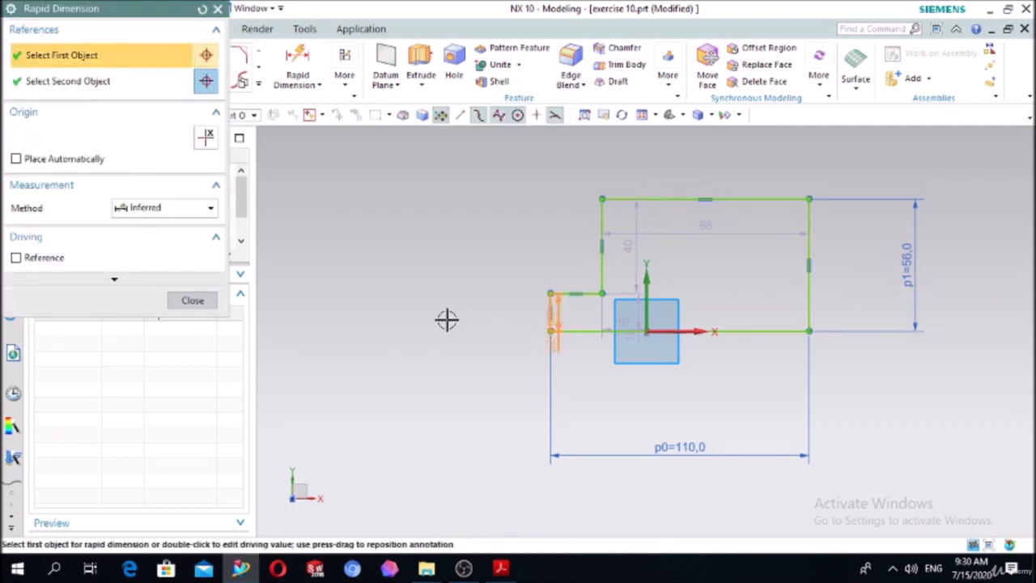
click(396, 310)
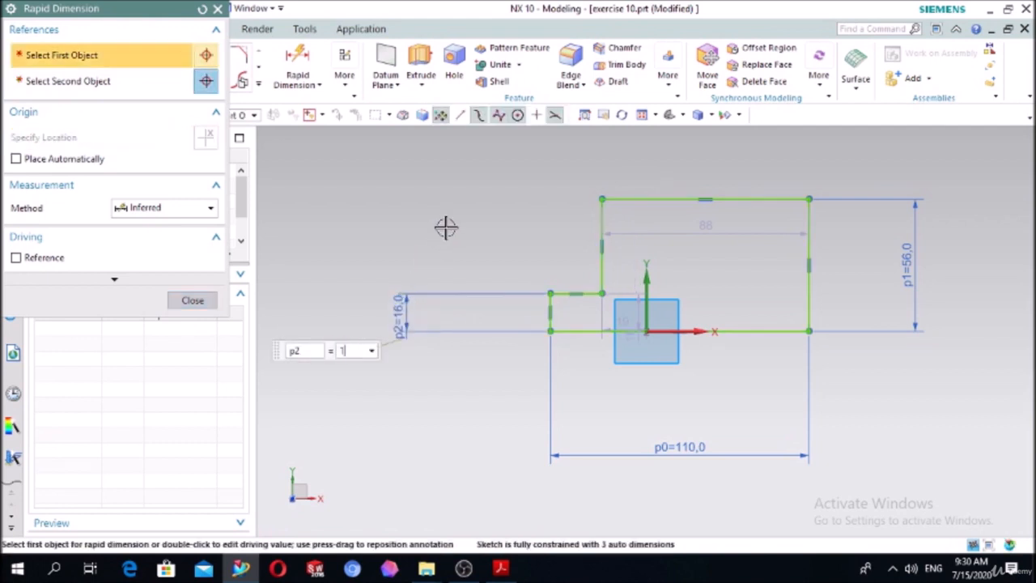
text(10)
key(Return)
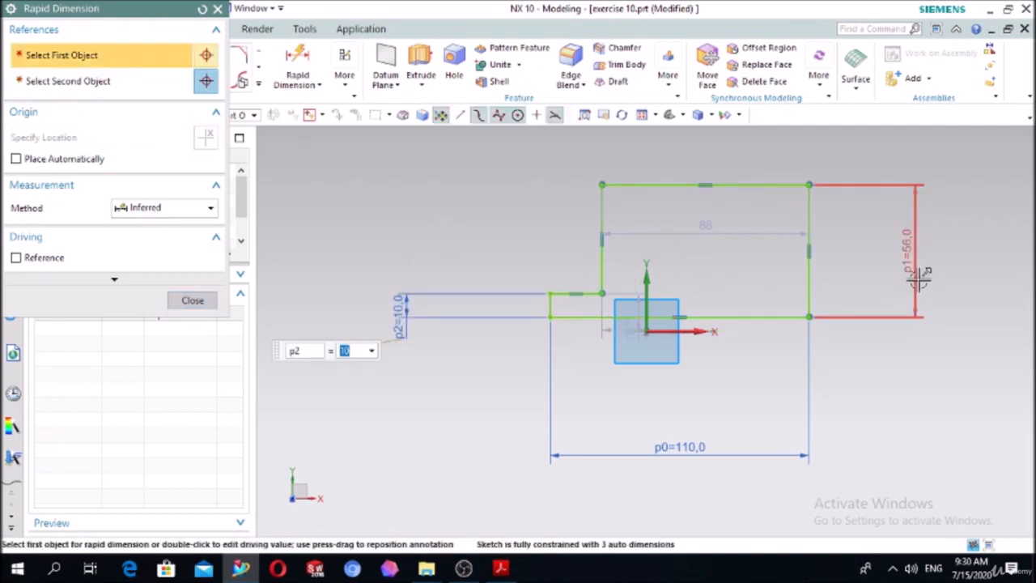
click(917, 275)
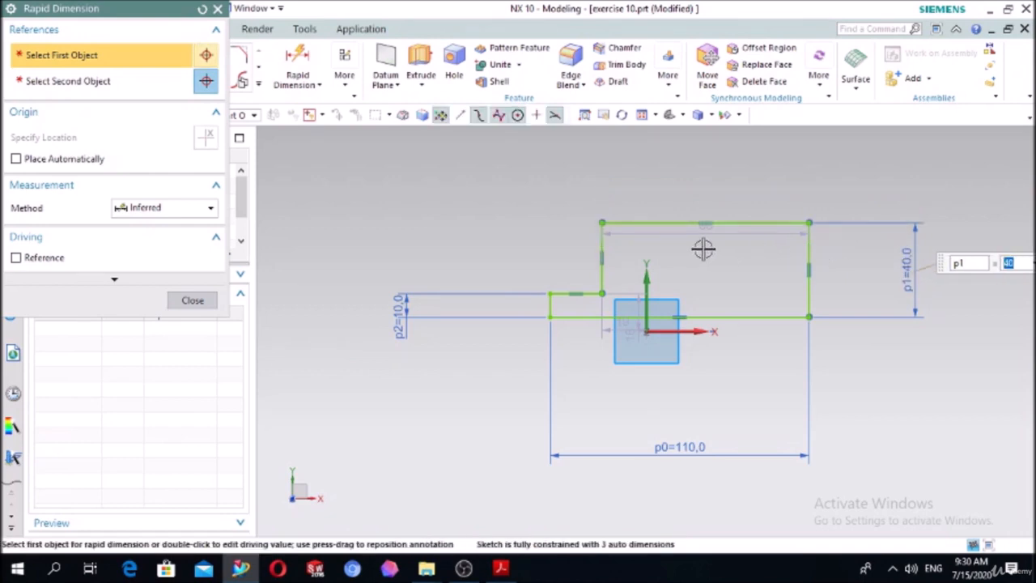
click(193, 301)
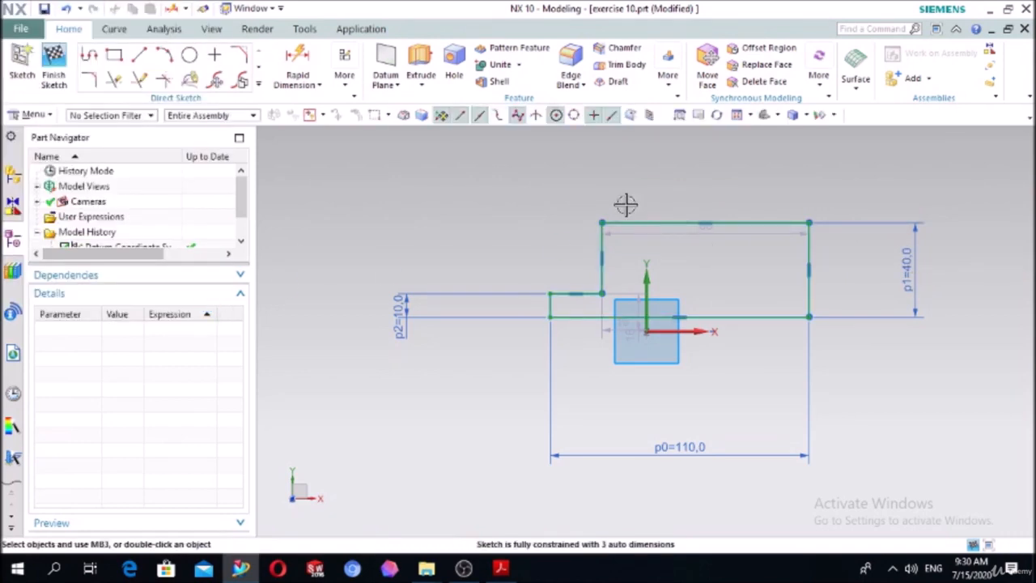
- Dimension the profile's top horizontal edge and set its length to 80 mm
key(d)
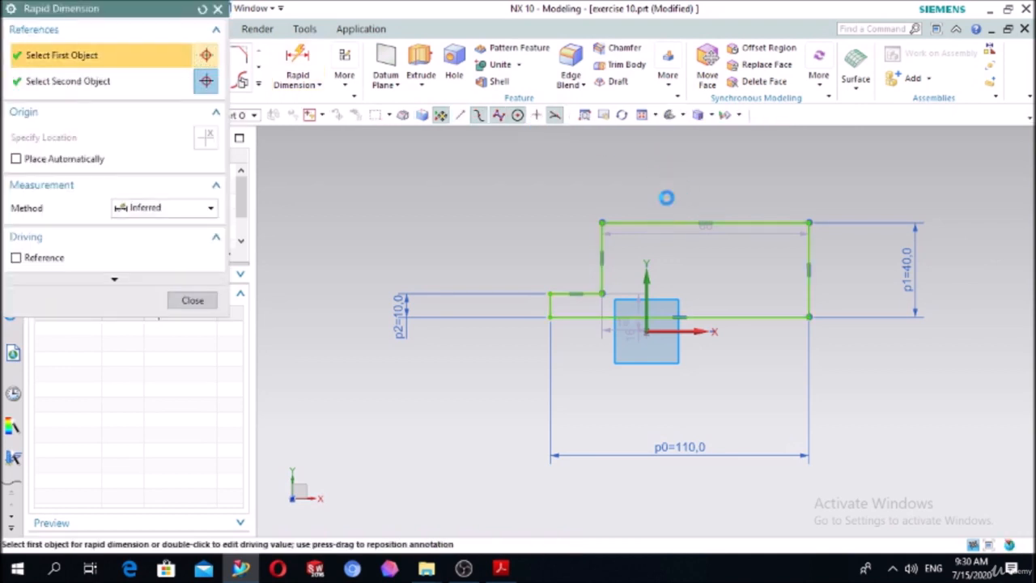
click(668, 222)
click(676, 149)
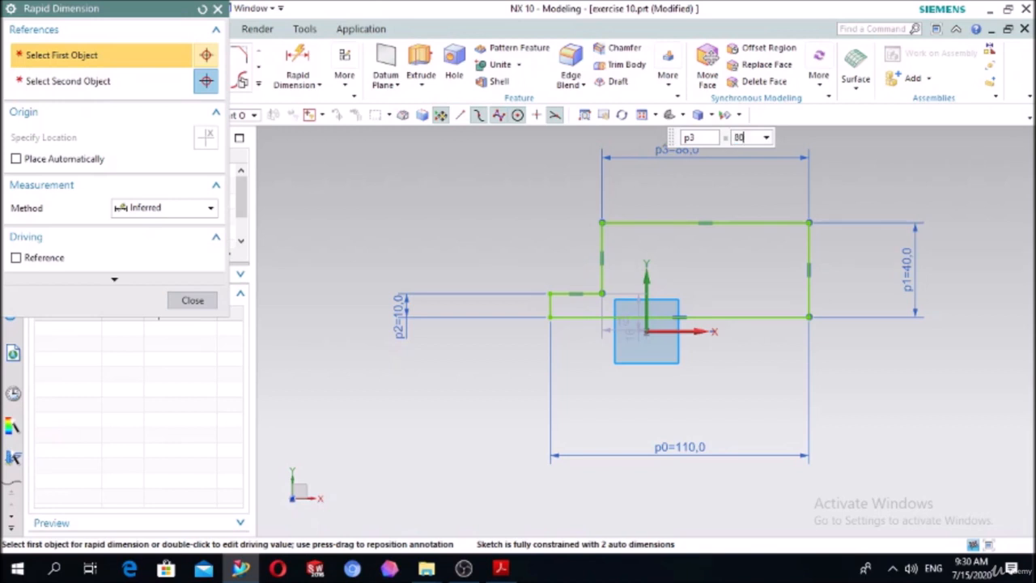
text(80)
key(Return)
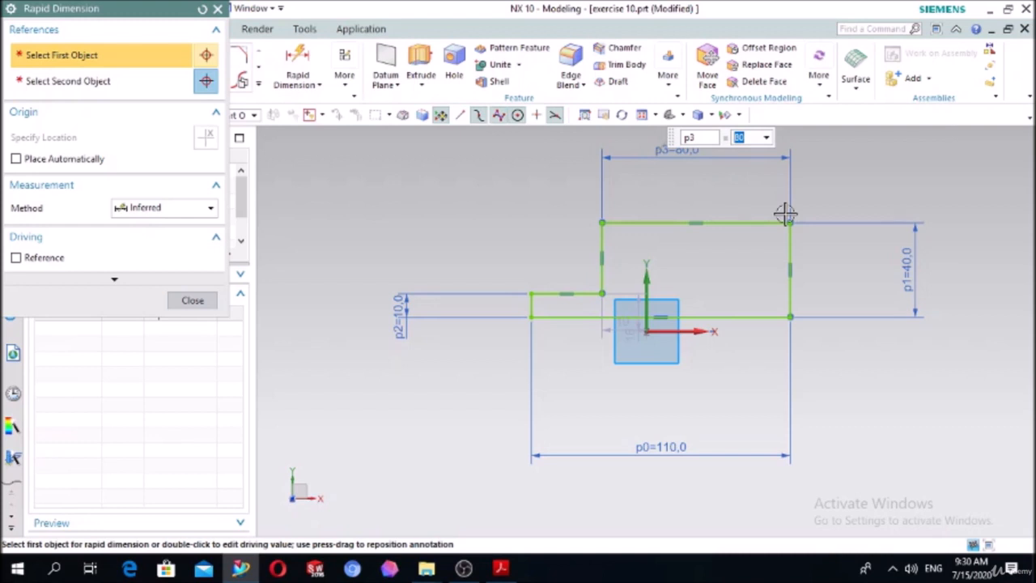
- Try to dimension the vertical edge rising from the low step and undo the added dimension
click(601, 243)
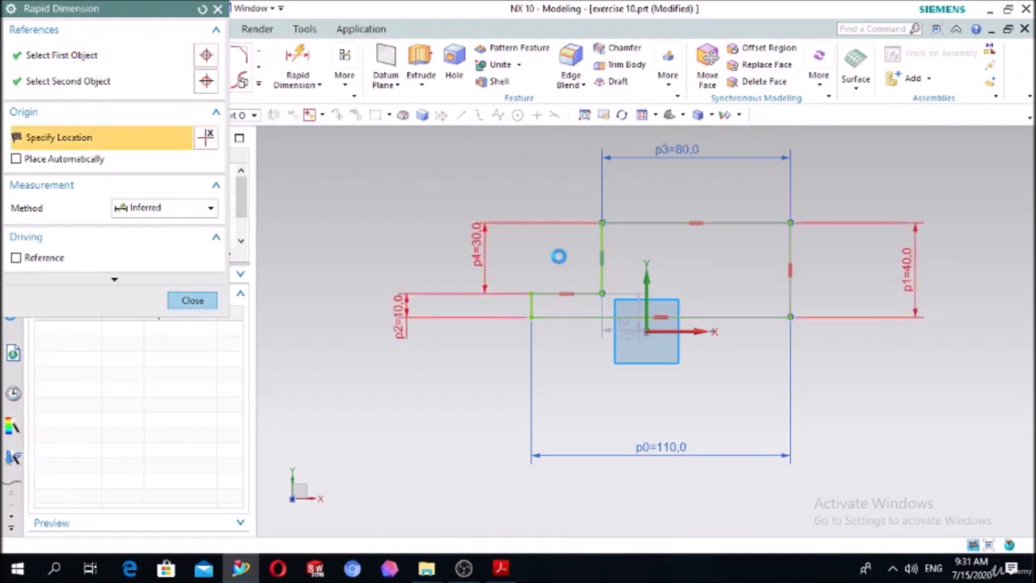
key(ctrl+z)
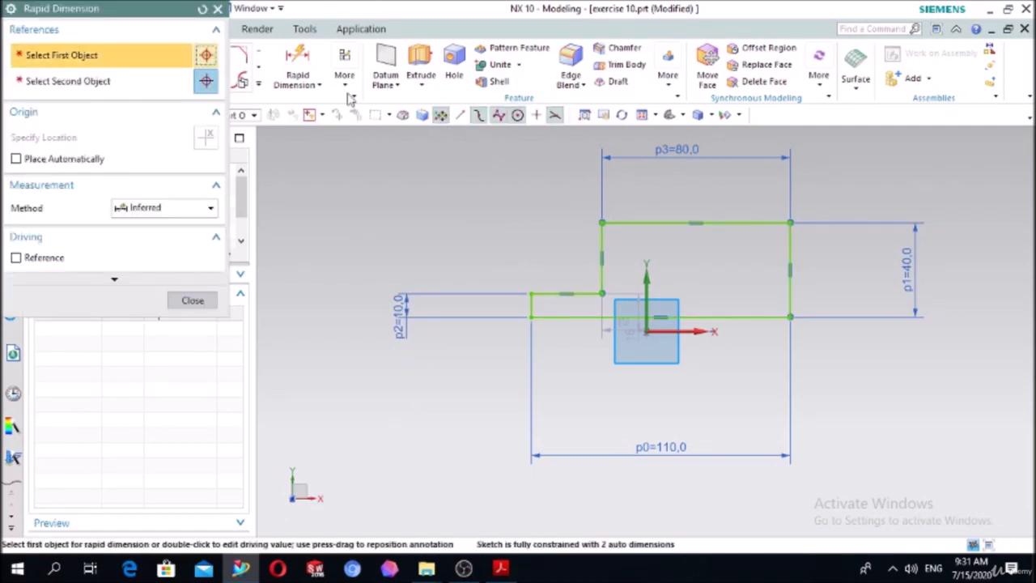
click(218, 9)
- Fillet the sketch's inner corner, where the low step meets the taller block, with a 3 mm radius
click(89, 80)
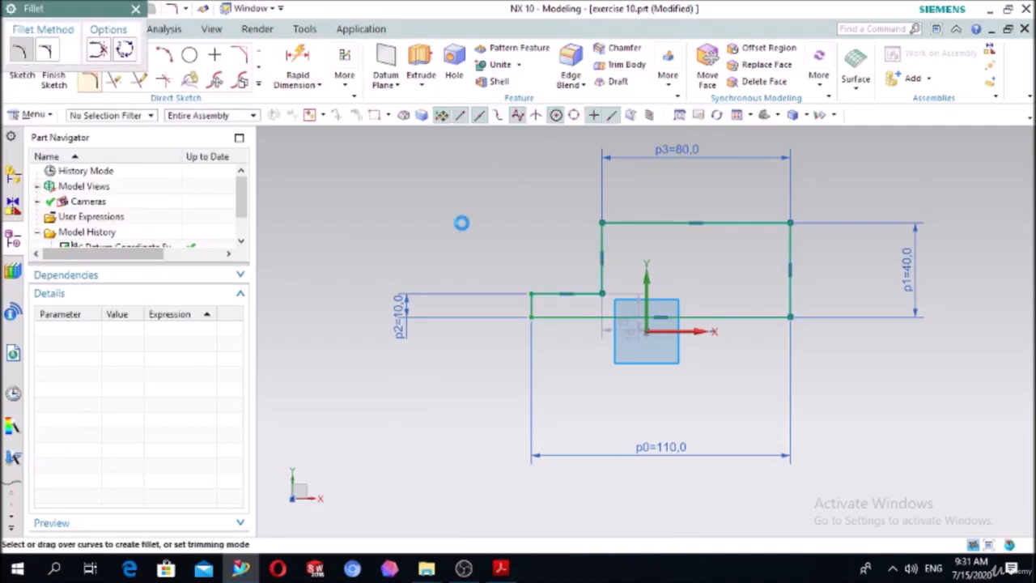
scroll(672, 297, up, 3)
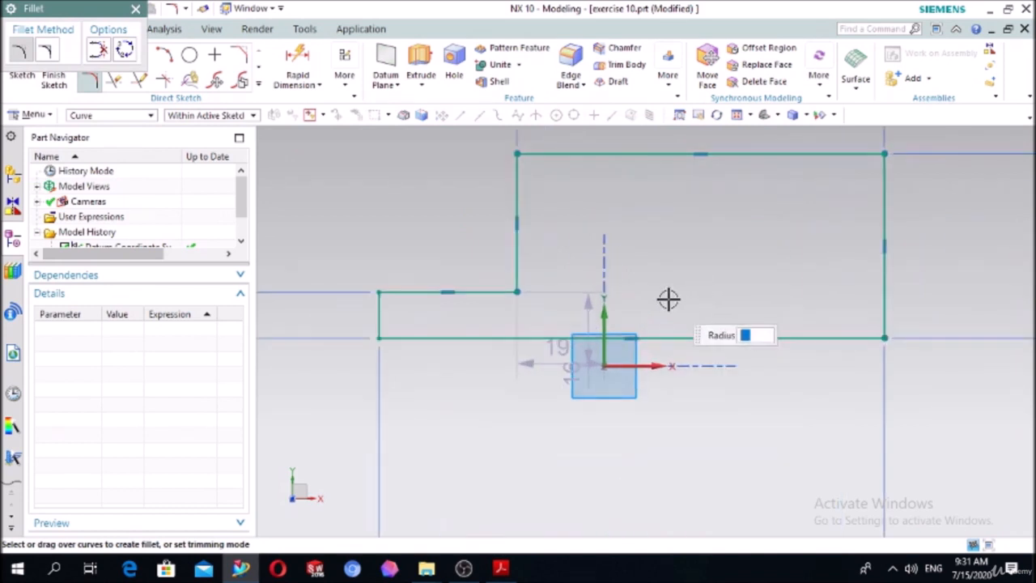
click(501, 293)
click(518, 280)
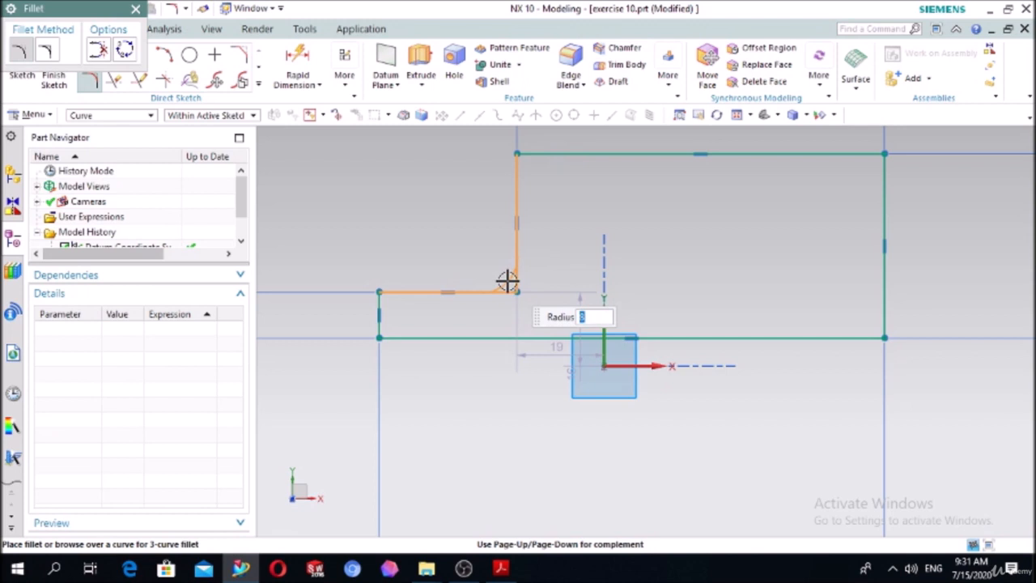
click(508, 282)
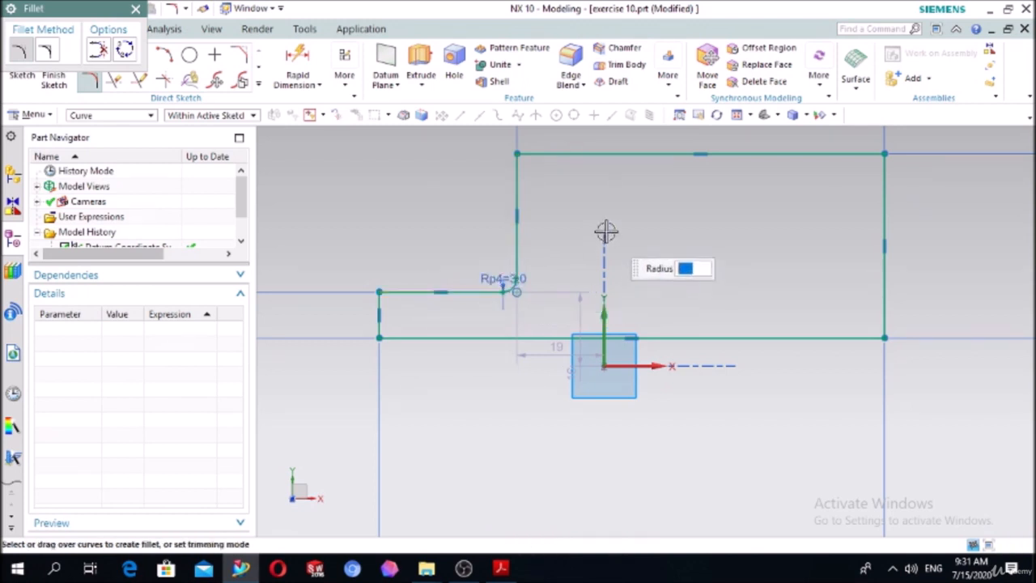
- Fillet both upper outer corners of the taller block in the sketch with a 10 mm radius
click(516, 174)
click(549, 154)
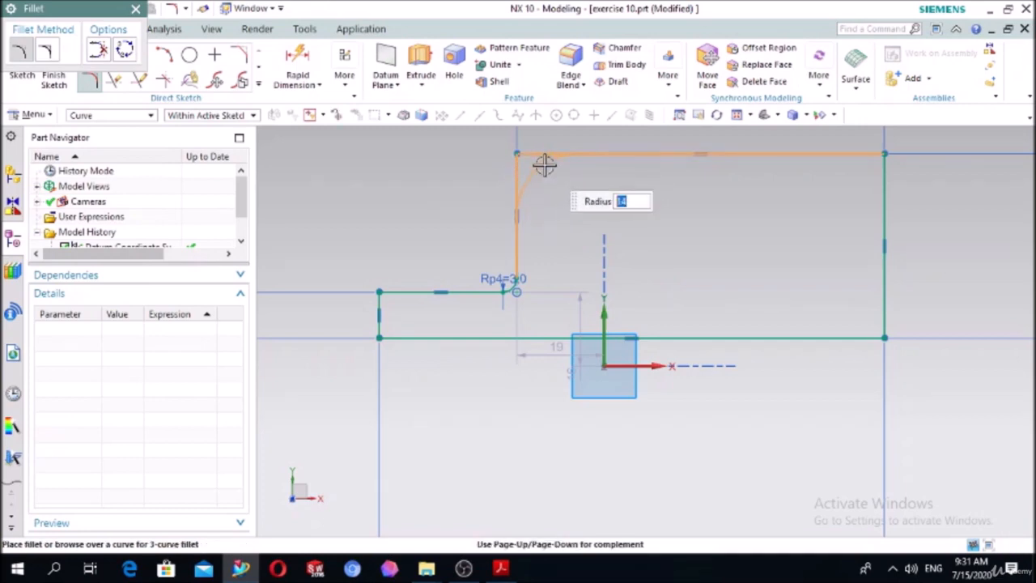
text(10)
click(546, 160)
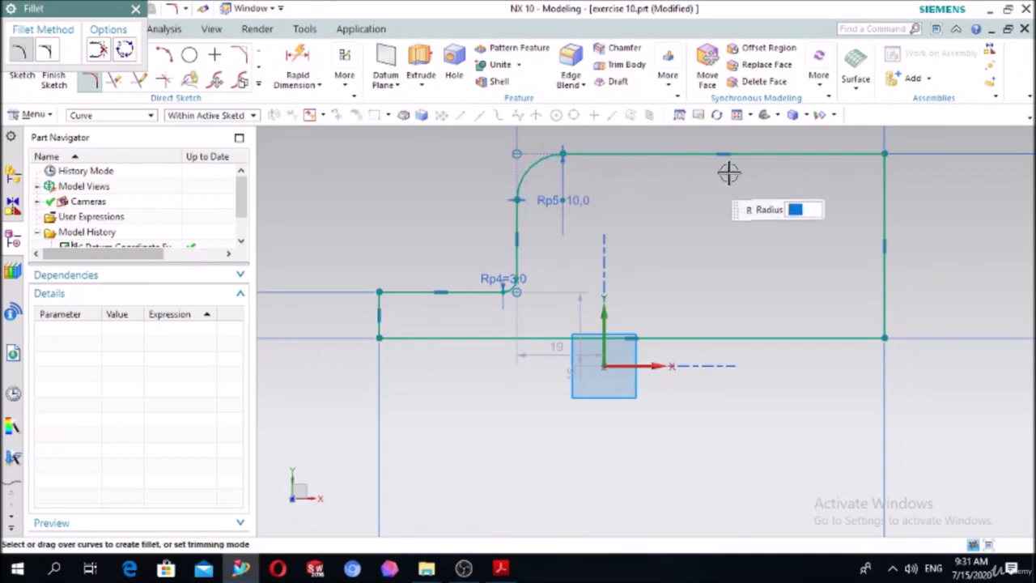
click(839, 155)
click(884, 190)
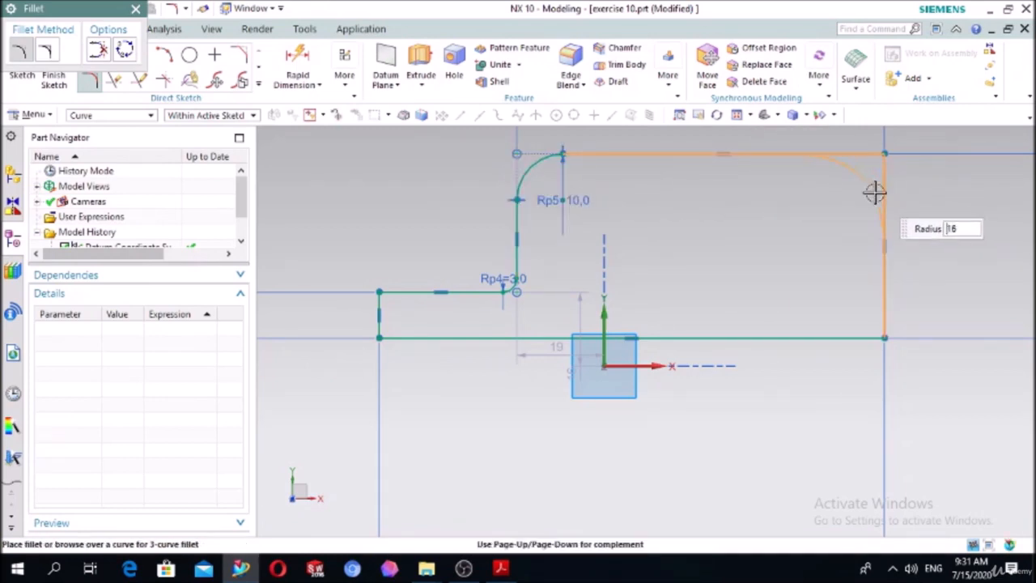
text(10)
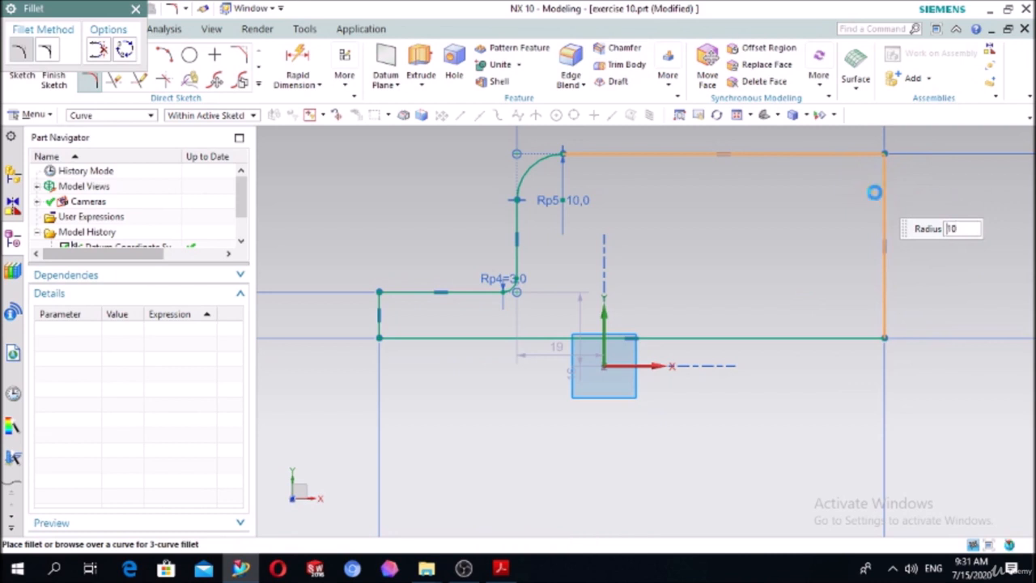
click(874, 192)
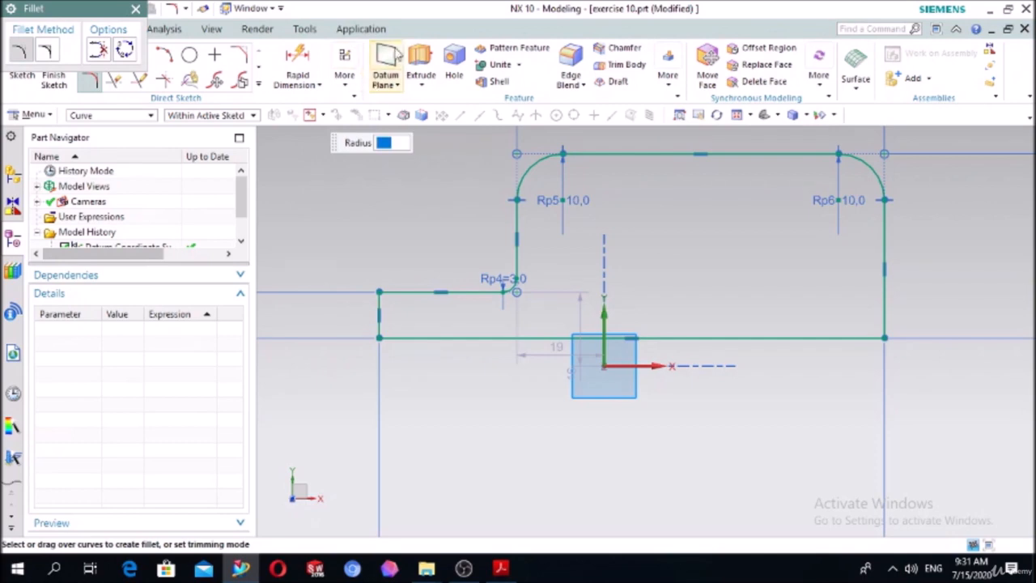
- Extrude the filleted profile from 0 to 50 mm as a solid body
click(421, 62)
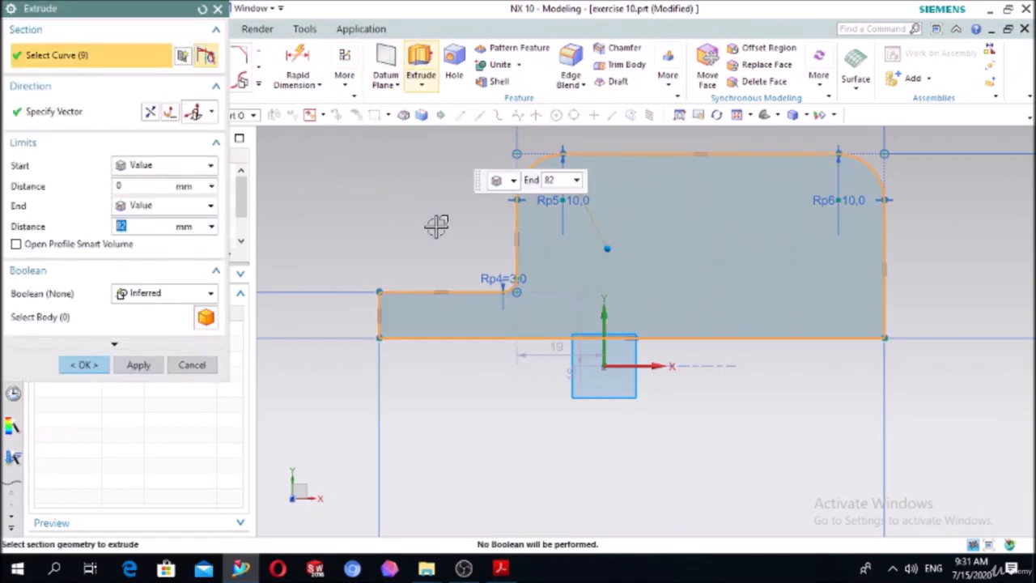
middle_drag(434, 226, 376, 247)
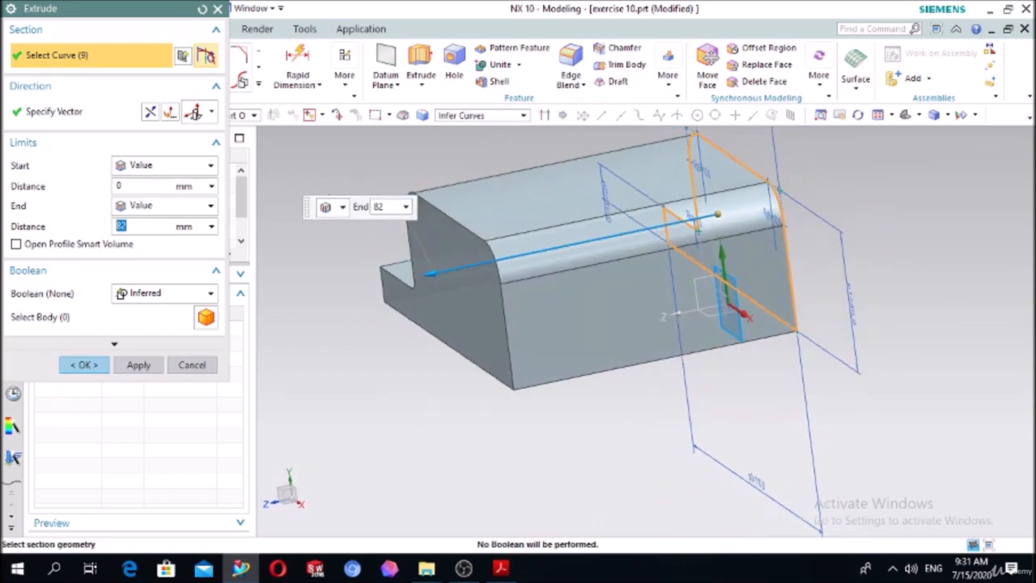
text(50)
key(Return)
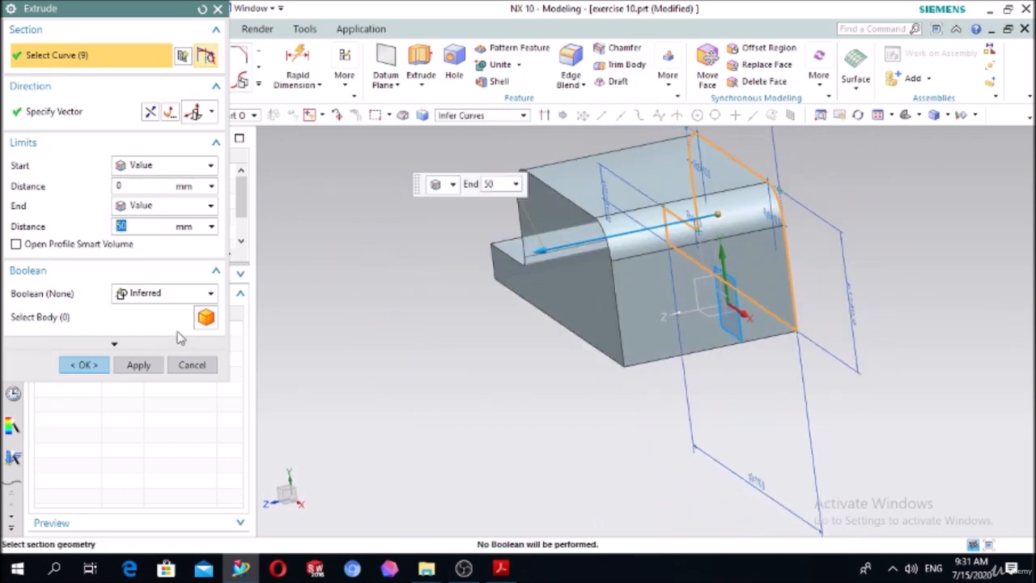
click(84, 365)
- Apply a 10 mm radius Edge Blend to the two short corner edges at the free end of the thin step
middle_drag(266, 289, 389, 302)
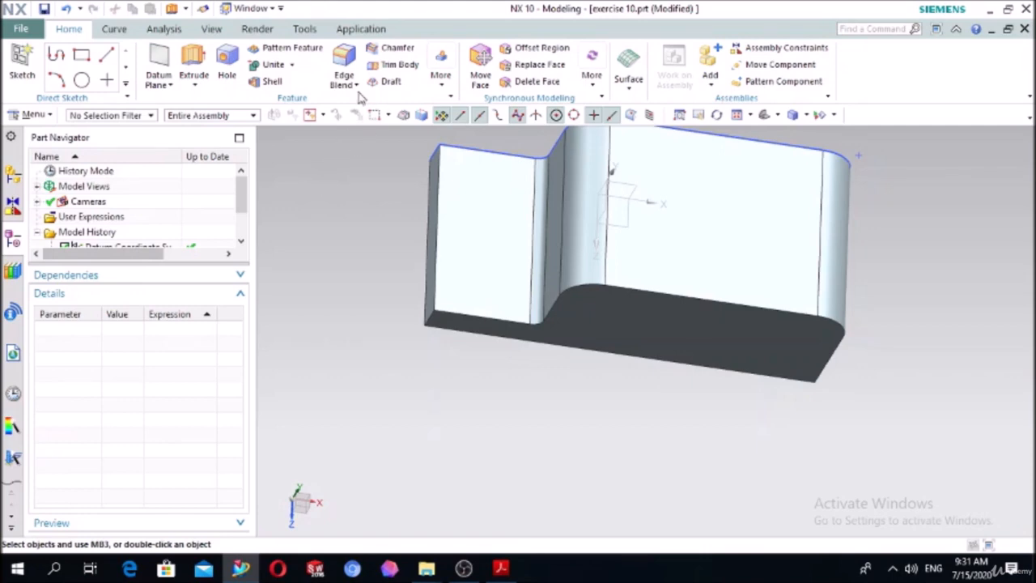
click(344, 57)
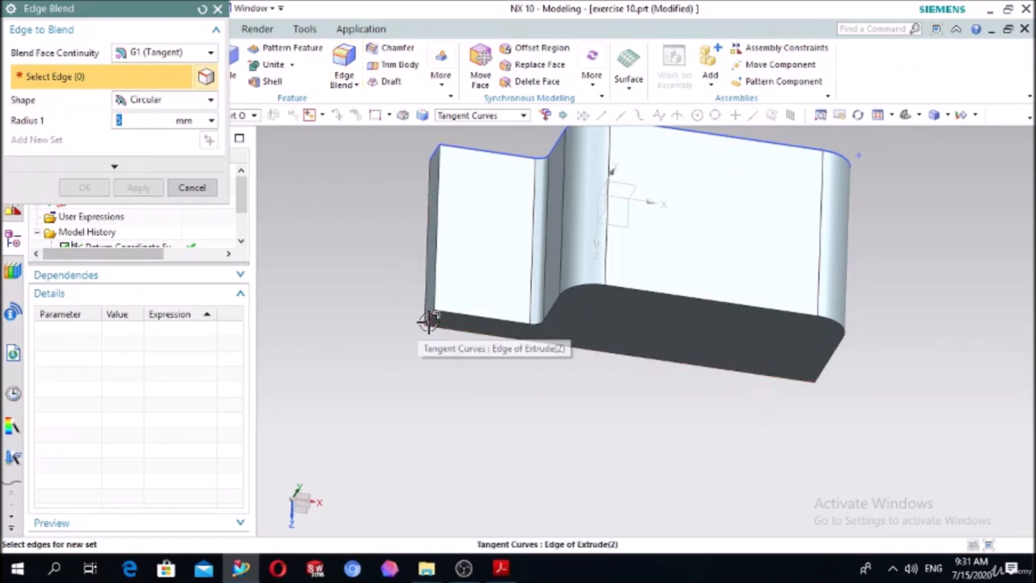
click(428, 321)
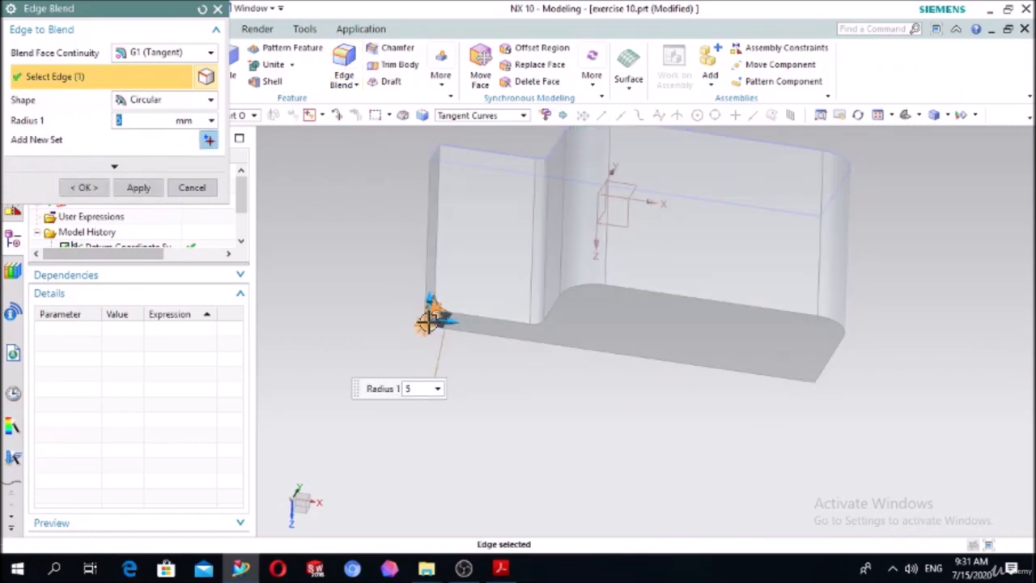
text(10)
key(Return)
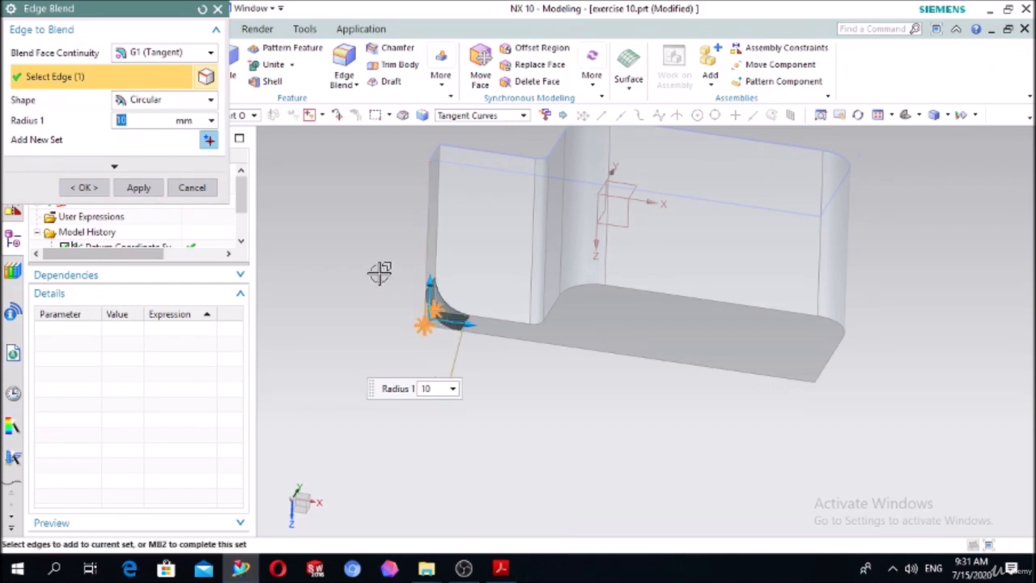
middle_drag(378, 273, 426, 278)
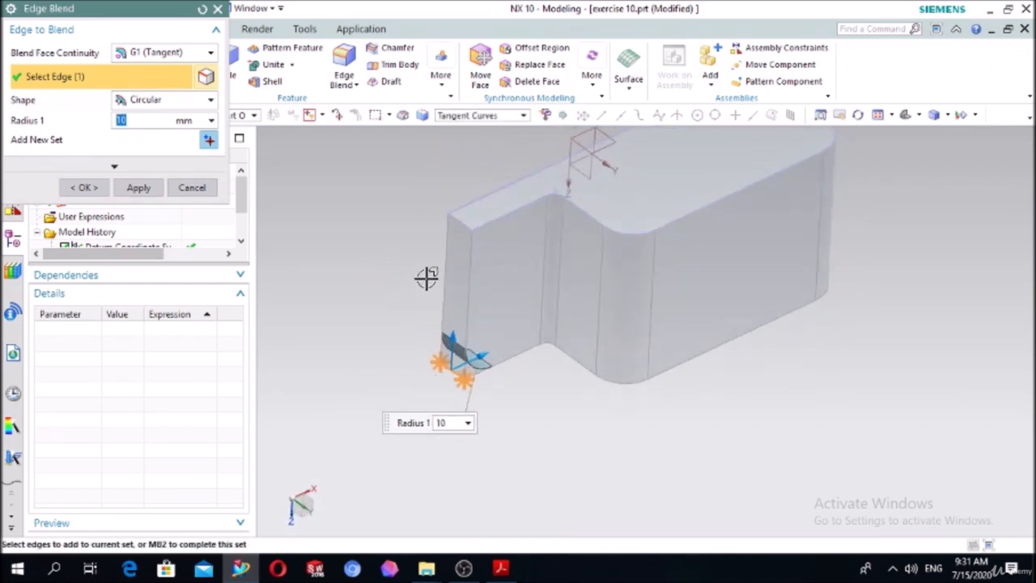
click(463, 224)
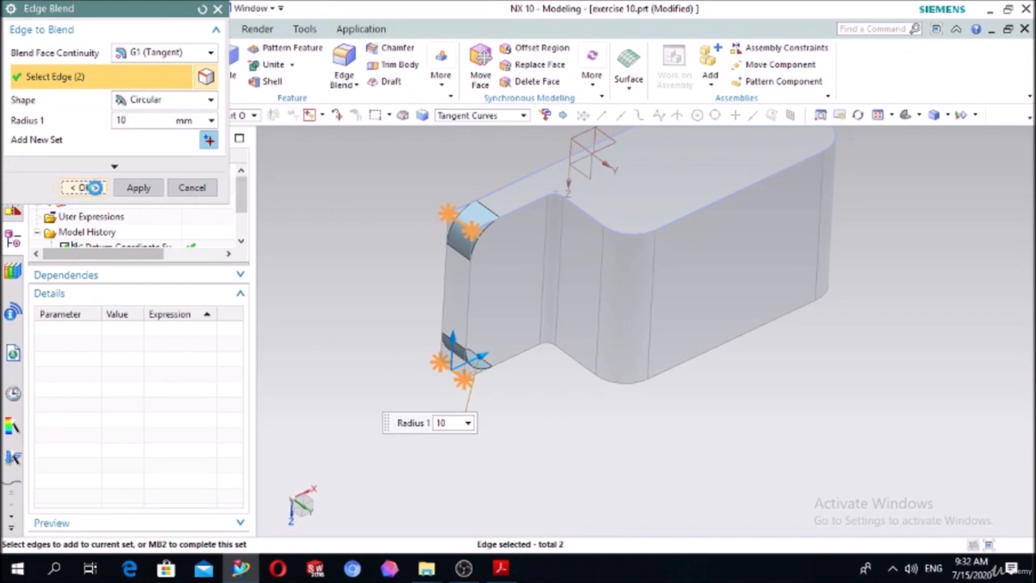
click(84, 187)
middle_drag(374, 259, 368, 254)
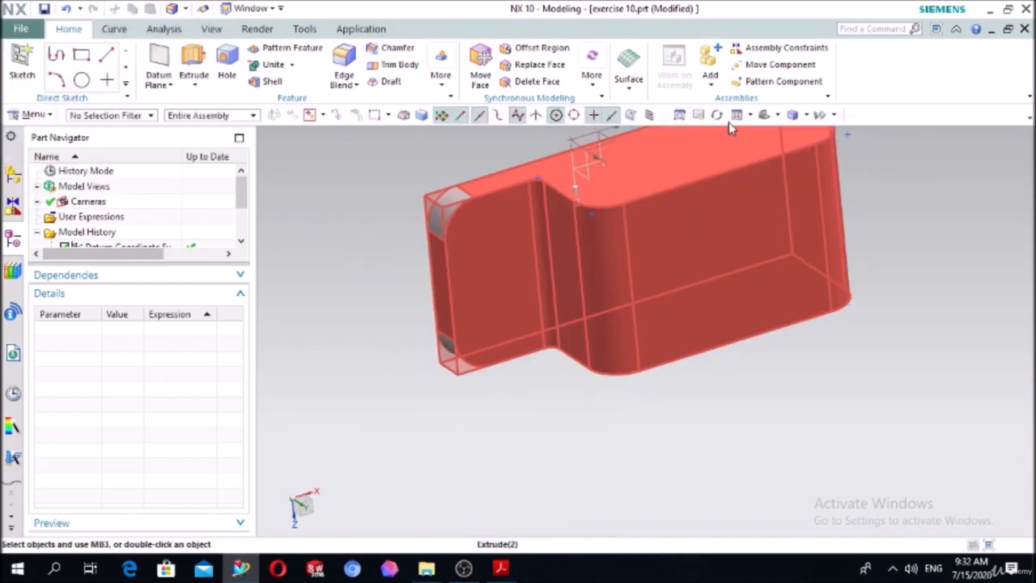
- Start a sketch on the flat upper face of the thin step, using the On Plane sketch type
click(764, 115)
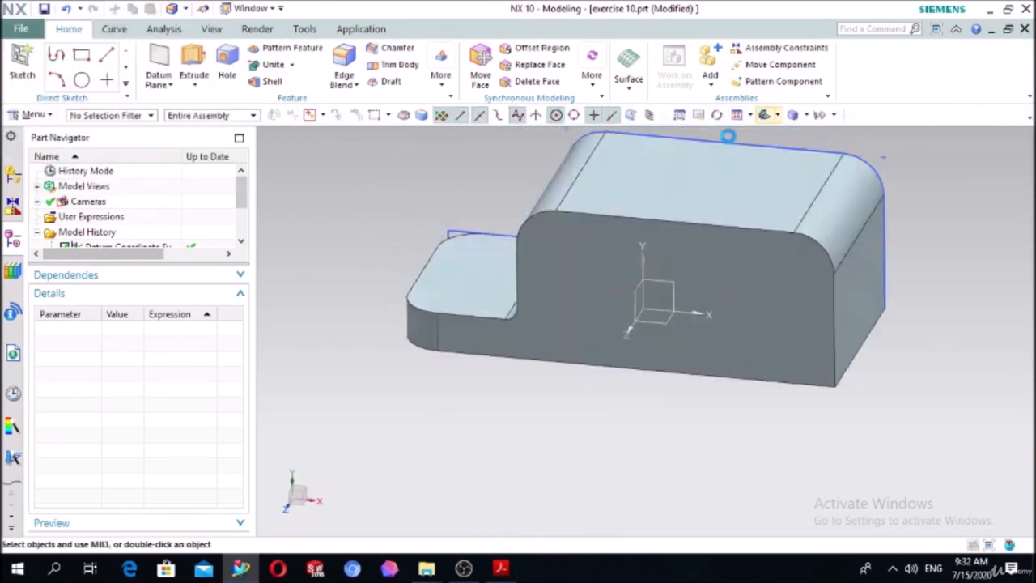
middle_drag(409, 310, 412, 385)
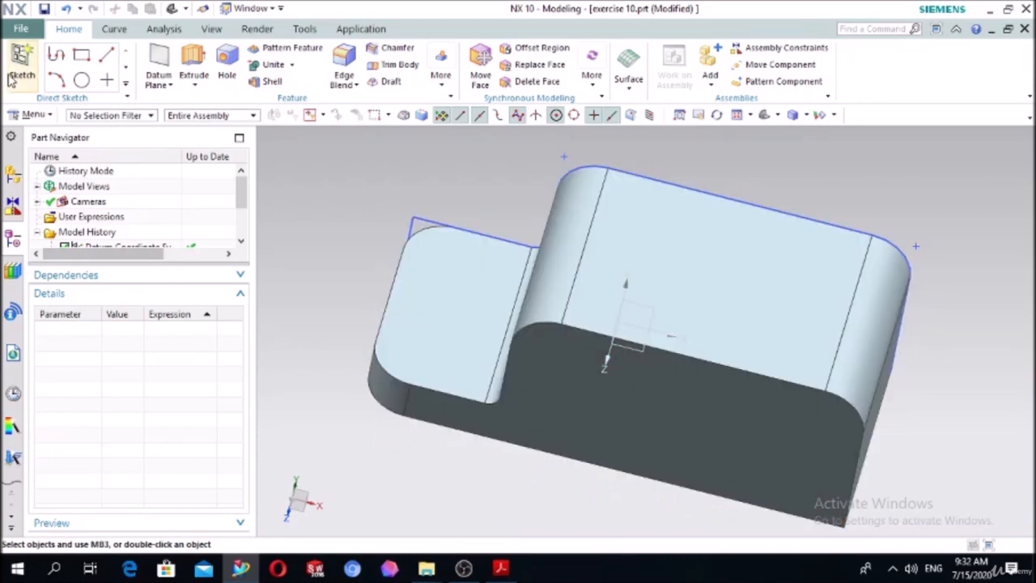
click(28, 47)
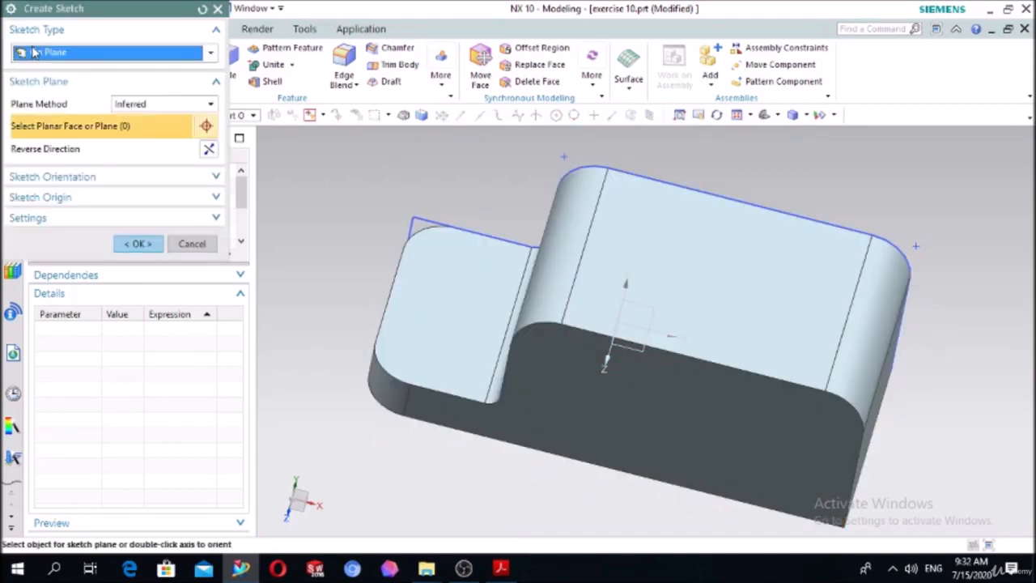
click(420, 315)
click(143, 245)
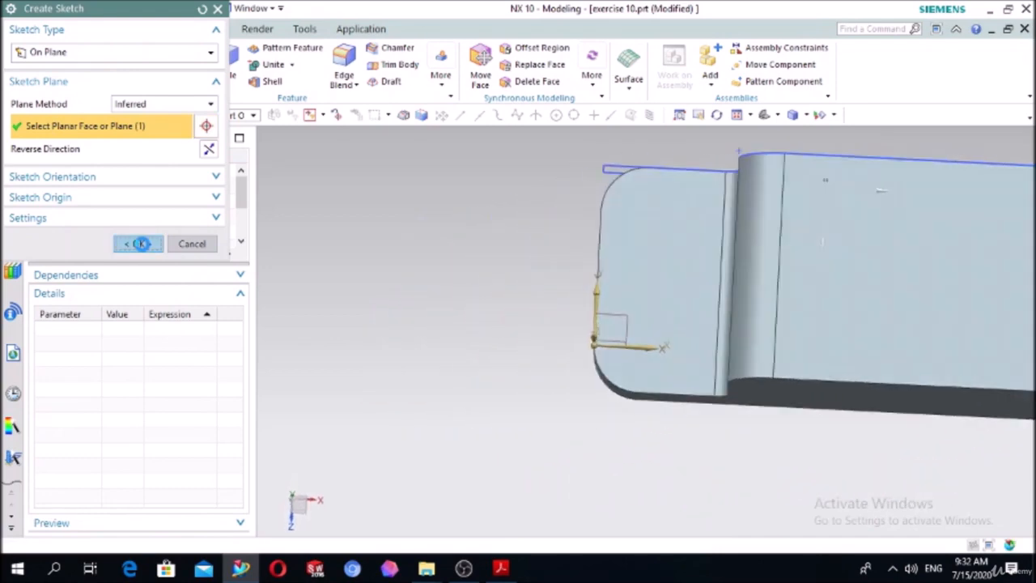
- Sketch a 10 mm diameter circle near the thin step's rounded corner on the side of the profile sketch
click(189, 54)
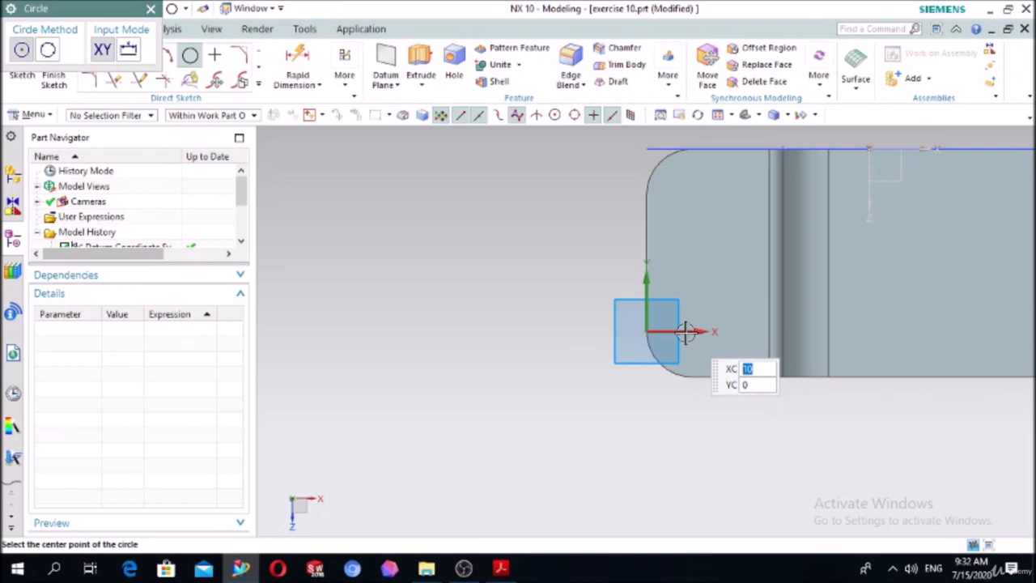
click(673, 185)
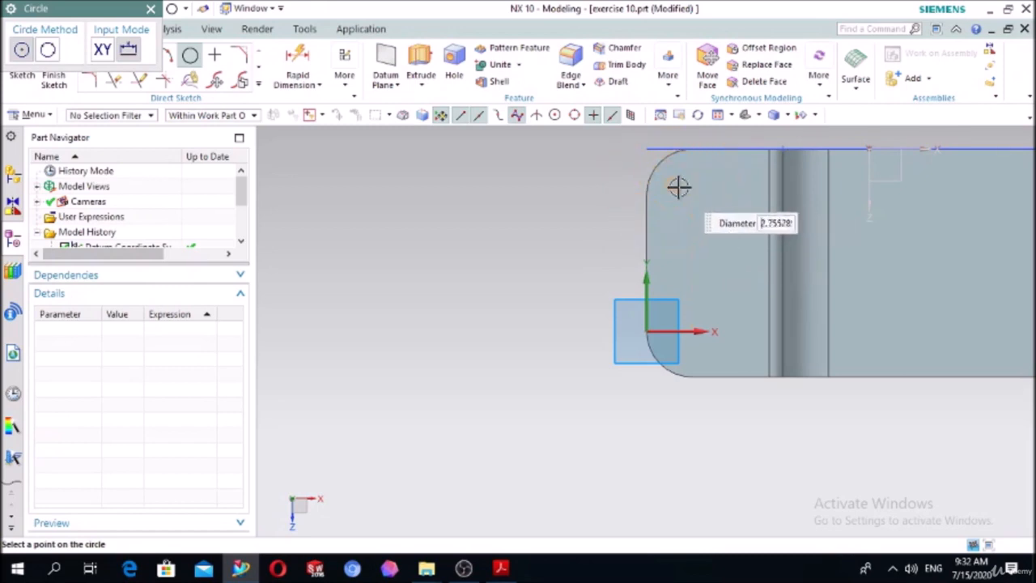
text(10)
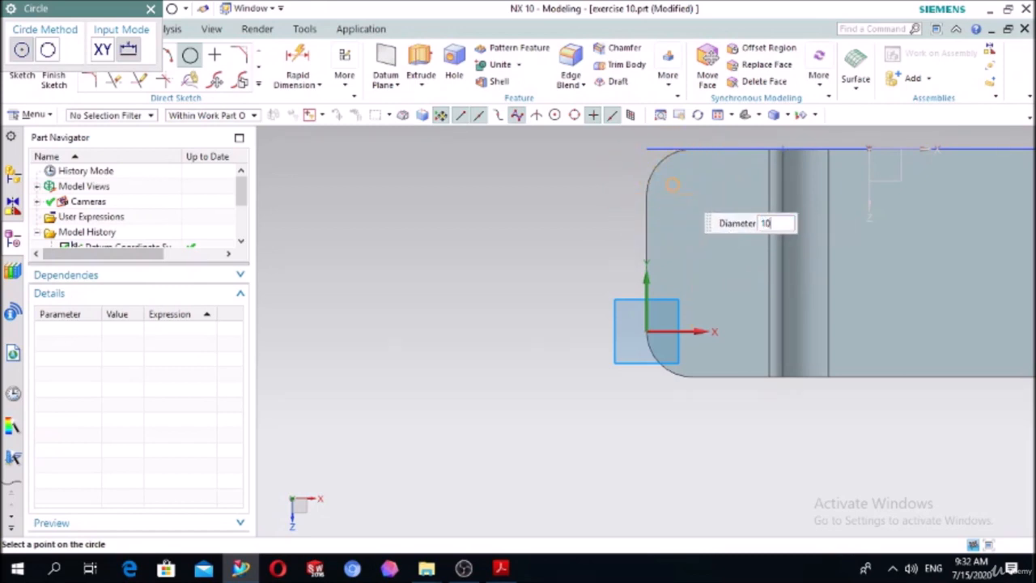
key(Return)
key(Escape)
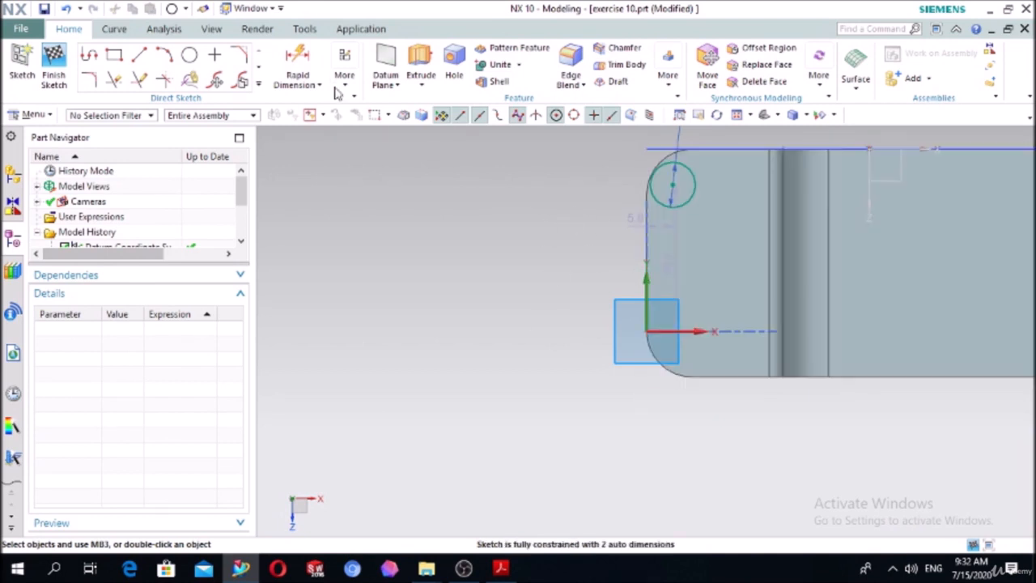
- Dimension the circle's centre 10 mm from the straight free end edge of the thin step
click(291, 65)
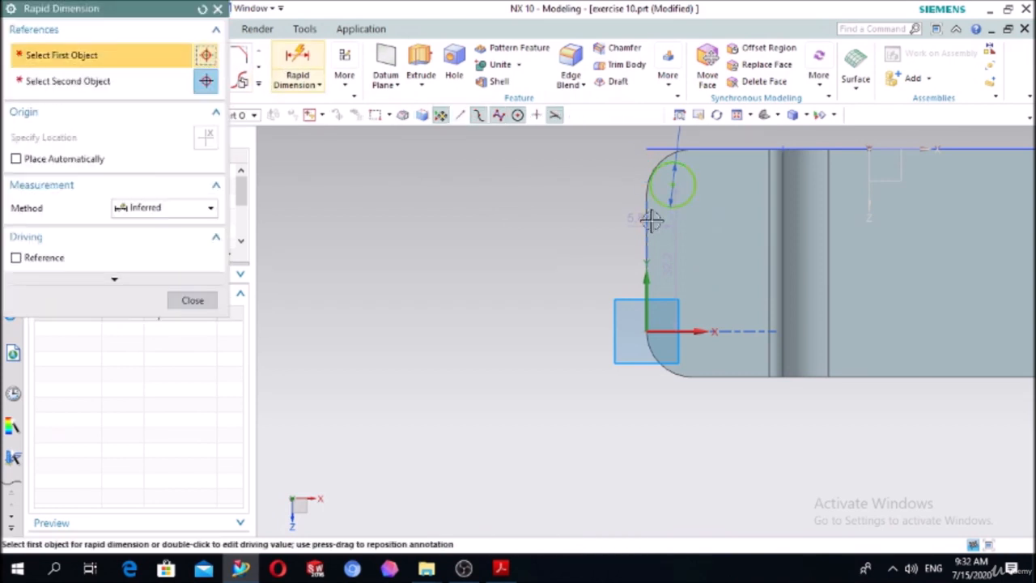
click(645, 241)
click(670, 188)
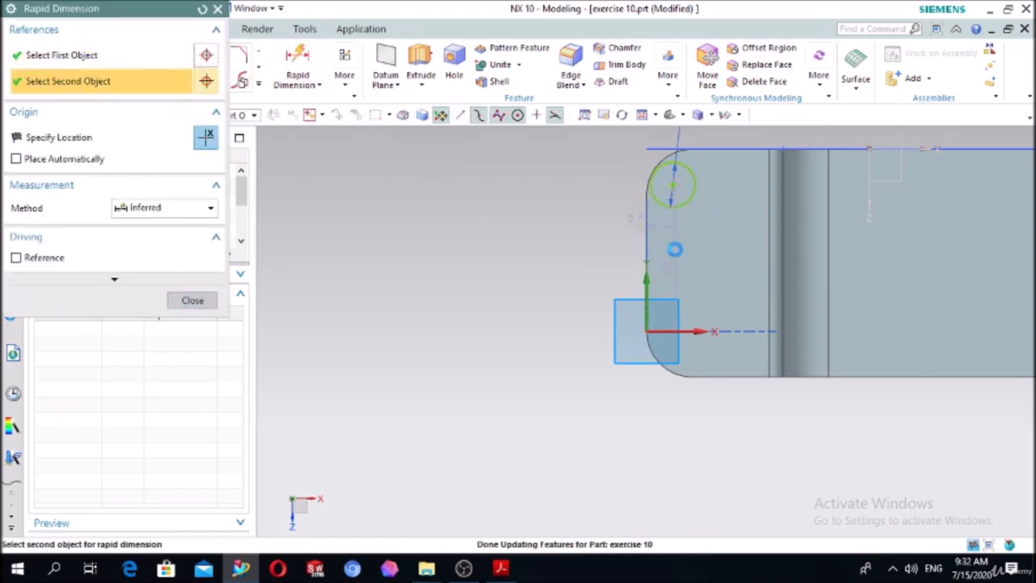
click(675, 251)
double_click(719, 254)
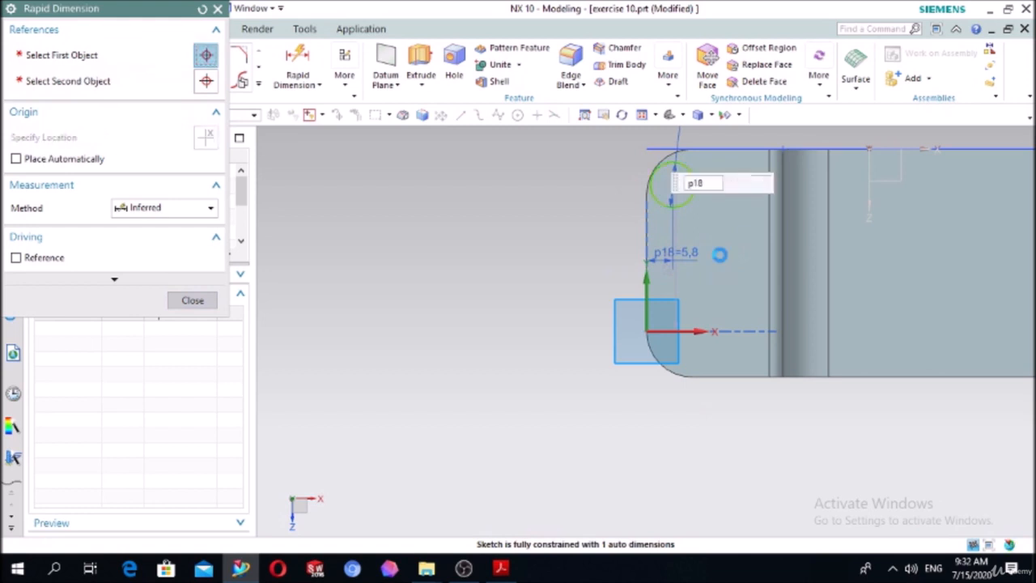
text(10)
key(Return)
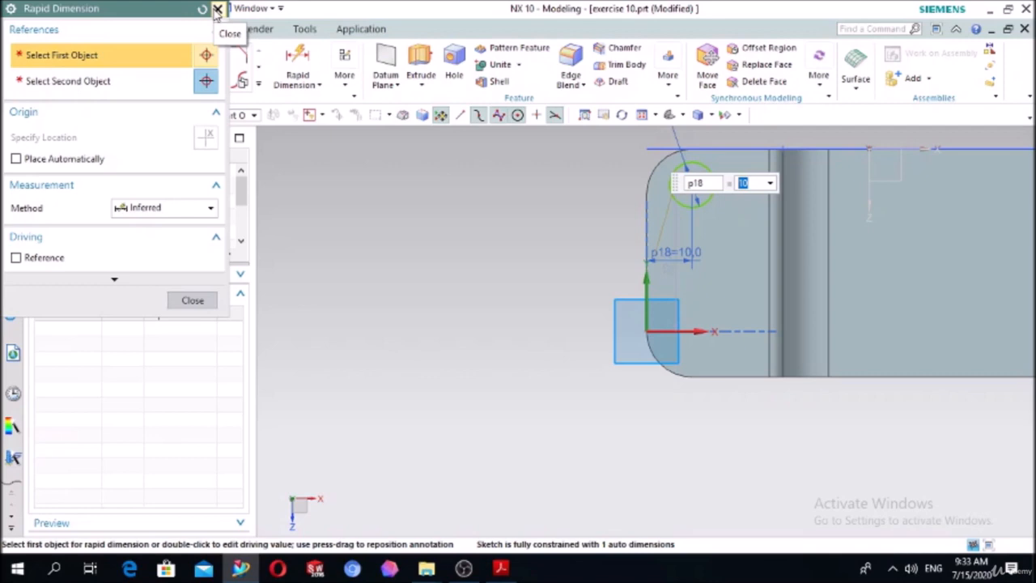
click(216, 10)
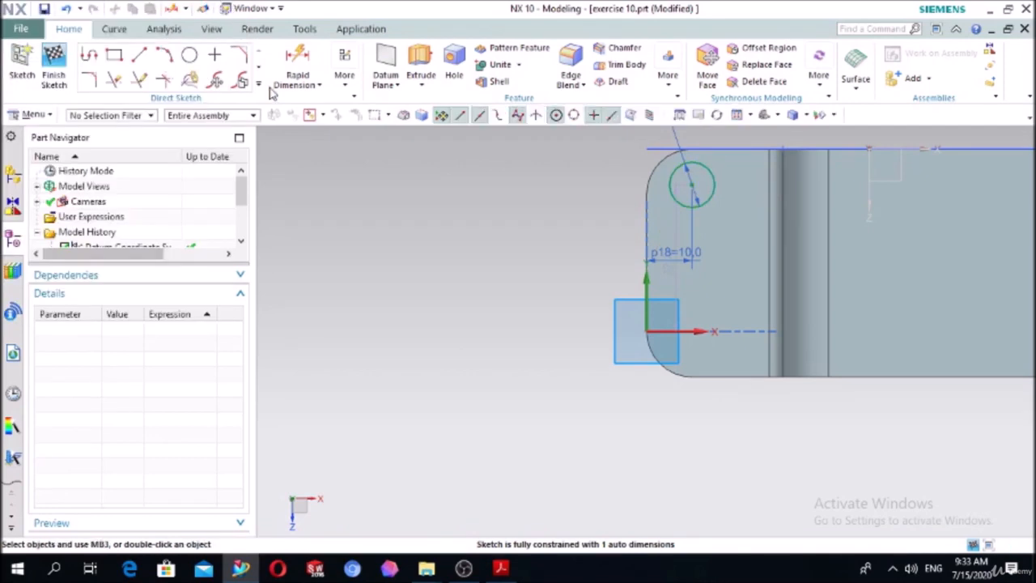
- Dimension the circle's centre 10 mm from the nearby long side edge of the part
click(297, 67)
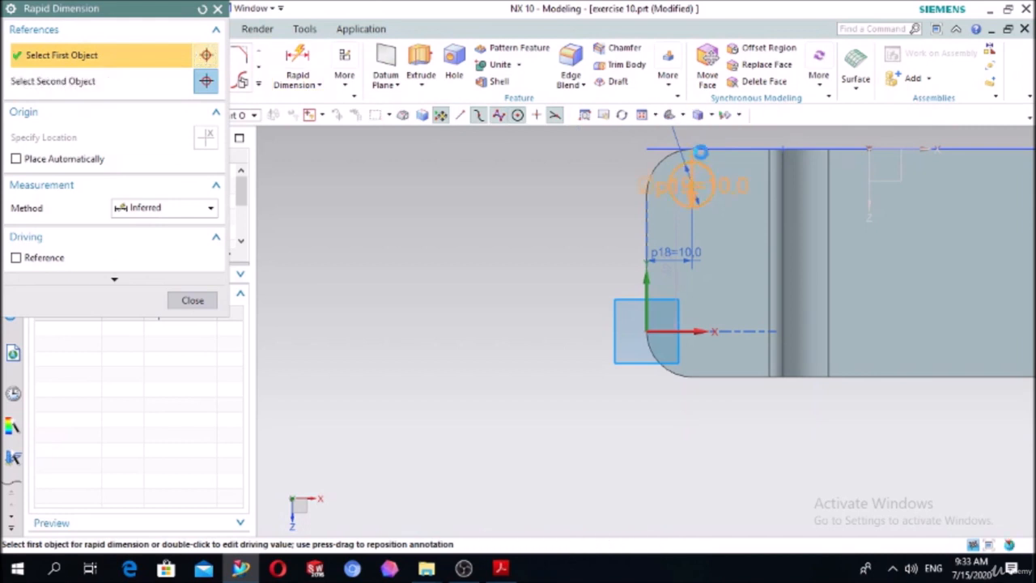
click(695, 164)
click(594, 147)
click(417, 170)
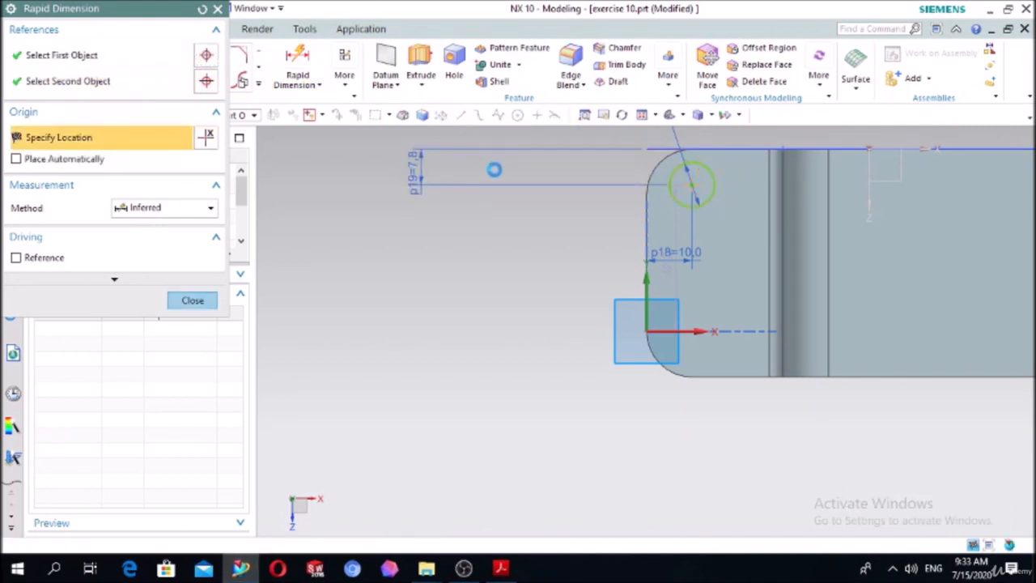
text(10)
key(Return)
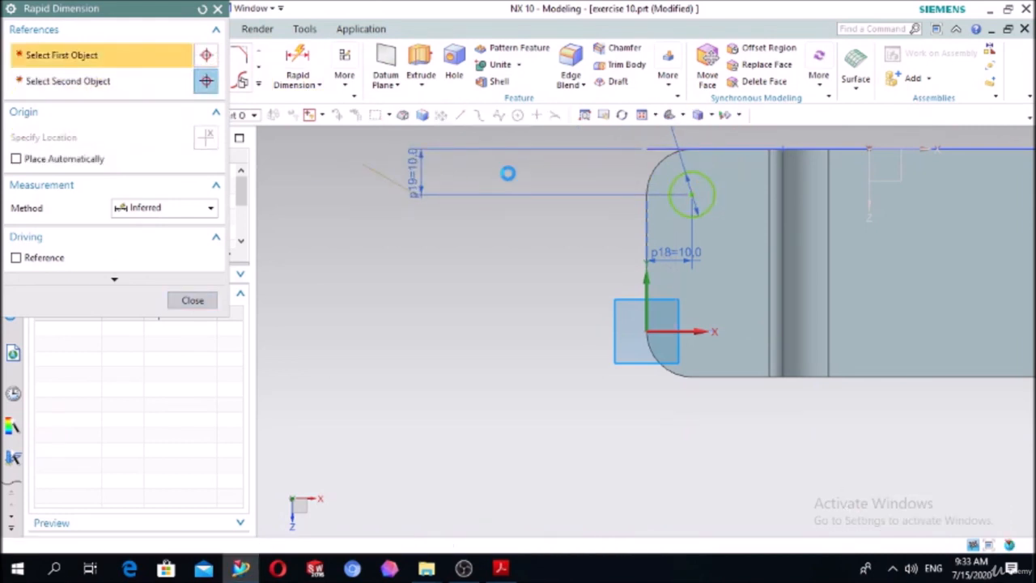
click(186, 303)
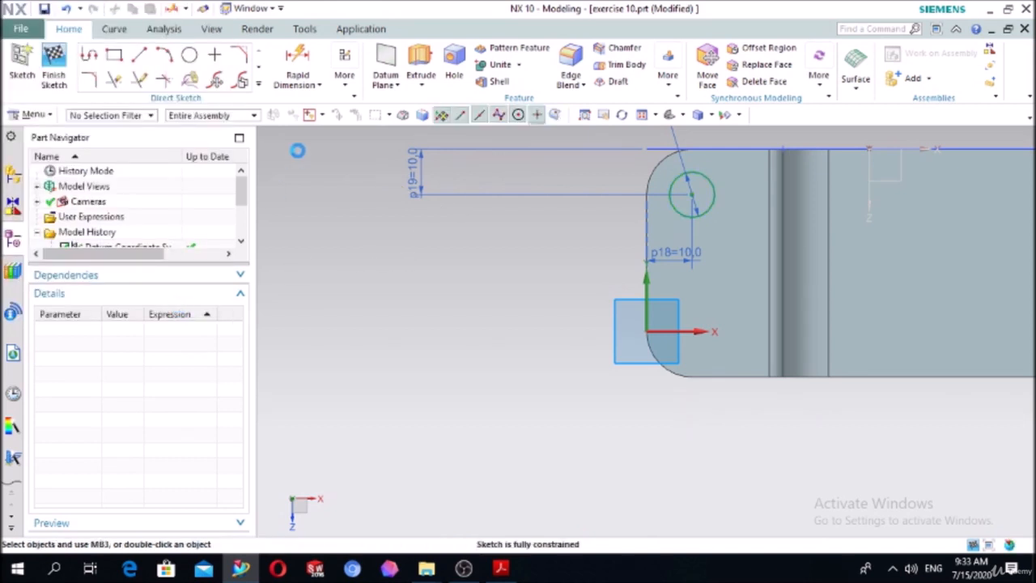
click(259, 84)
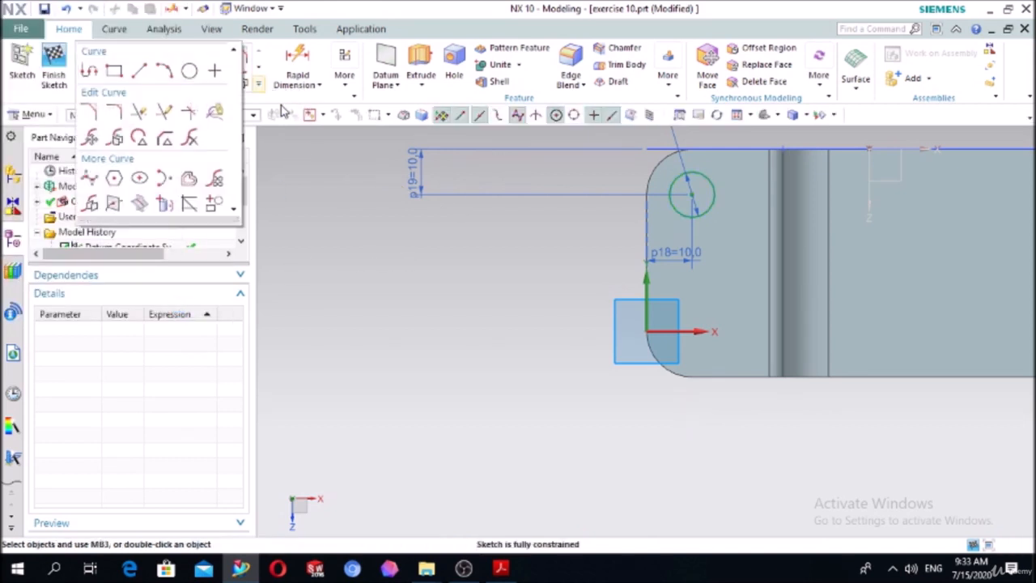
click(89, 203)
click(717, 189)
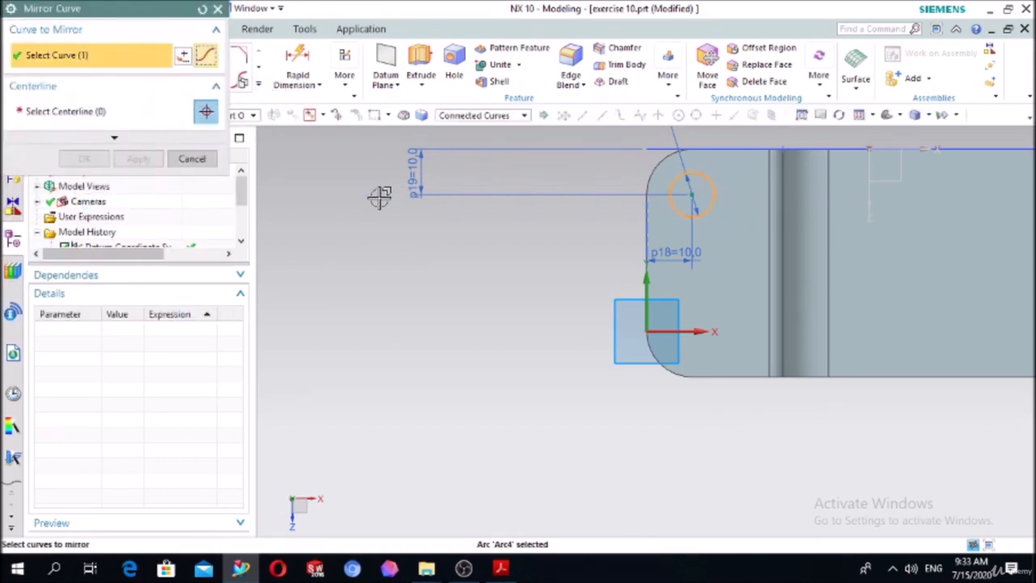
click(81, 110)
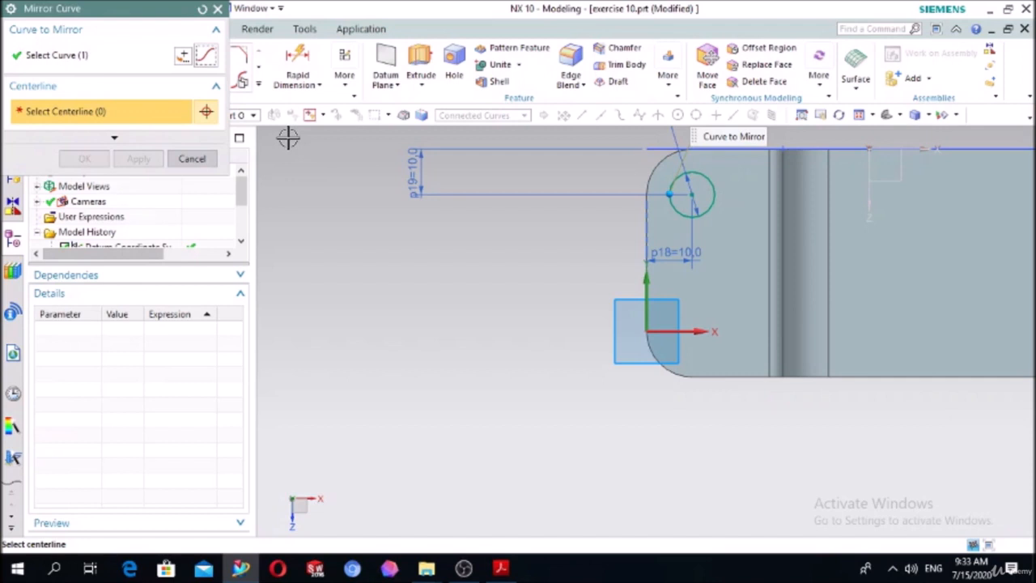
key(Escape)
- Sketch a second 10 mm diameter circle near the other rounded corner of the thin step
click(190, 55)
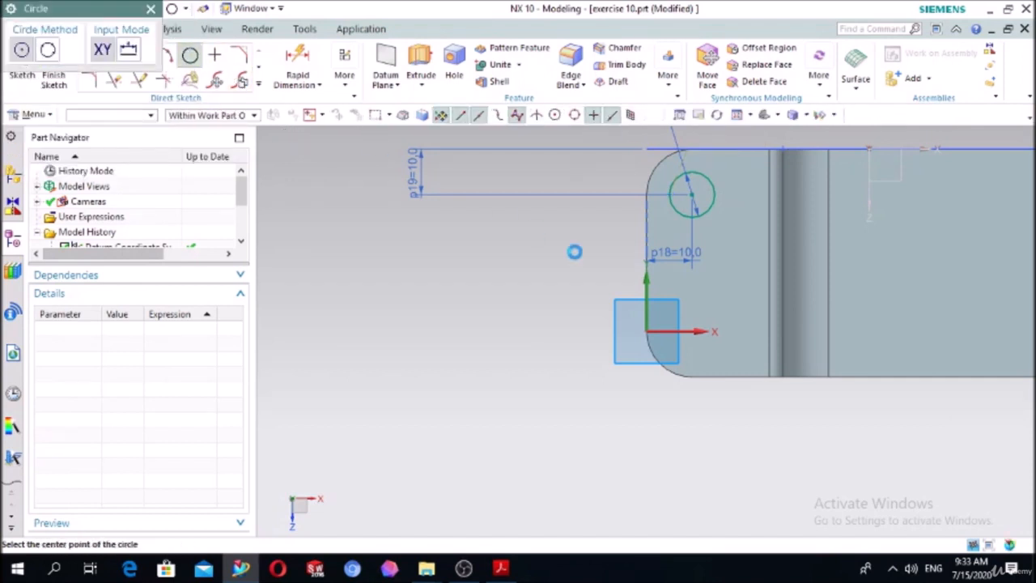
click(691, 335)
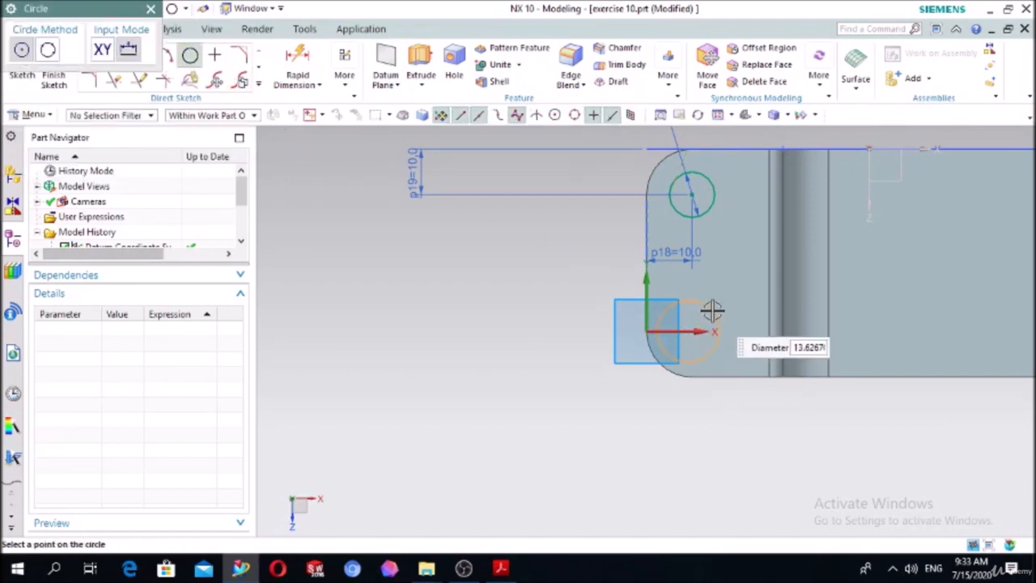
text(10)
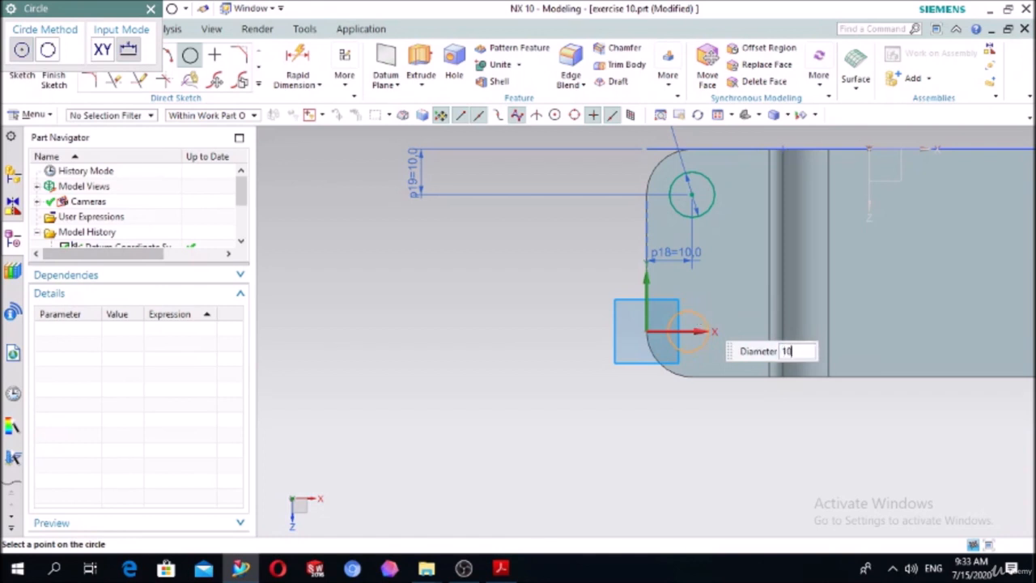
key(Return)
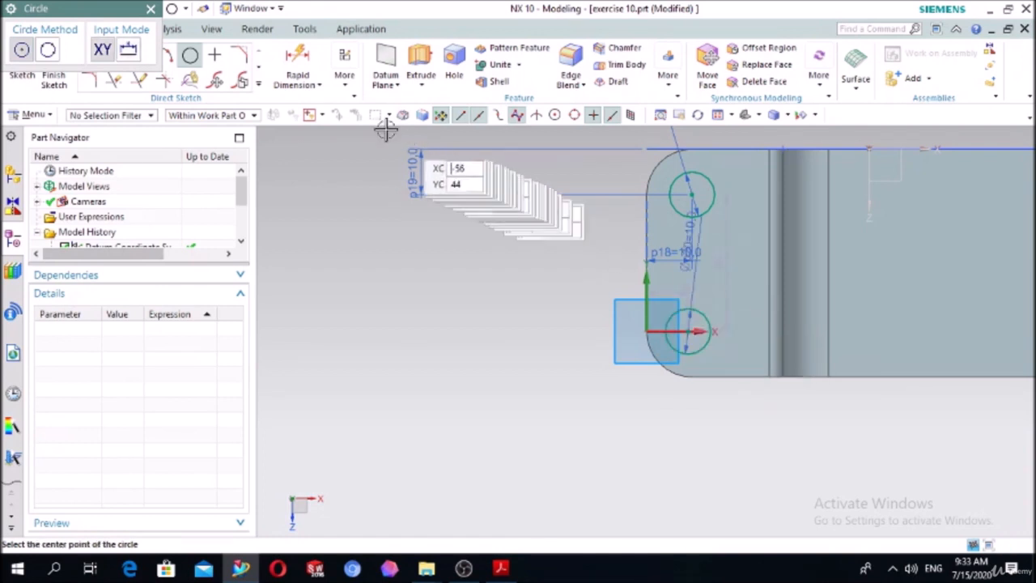
- Dimension the second circle's centre 10 mm from the thin step's free end edge
click(316, 81)
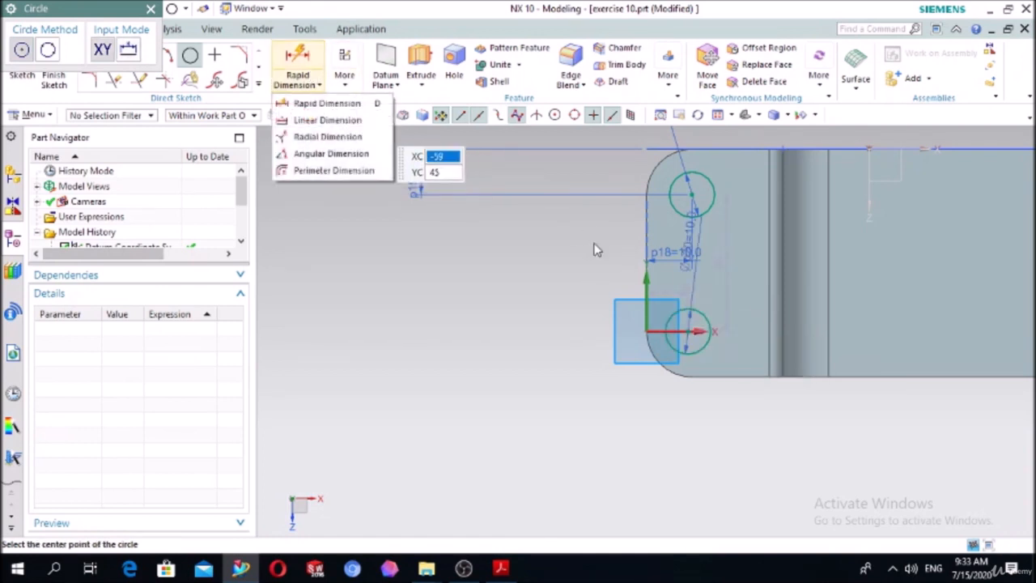
click(300, 105)
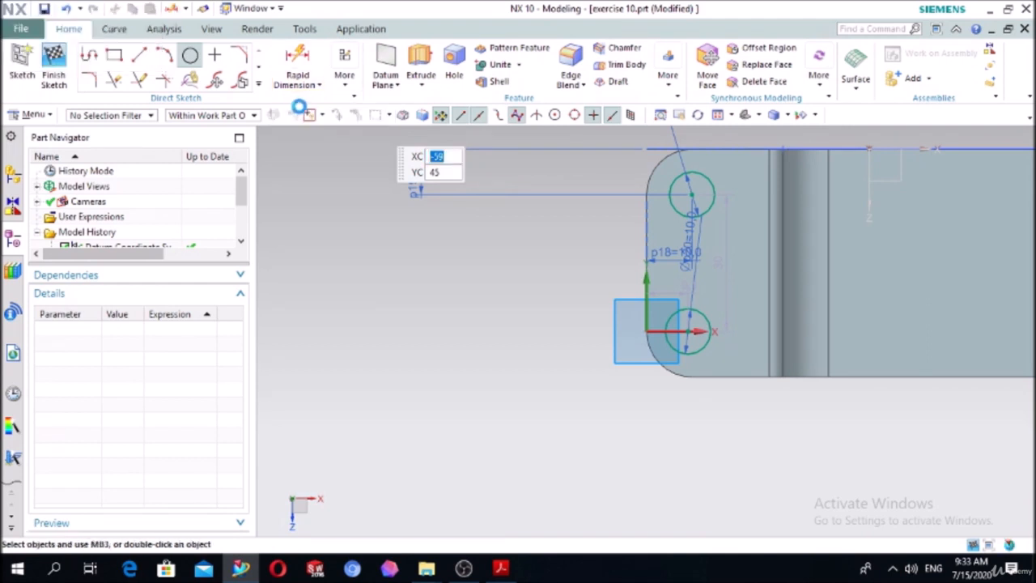
click(688, 338)
click(646, 283)
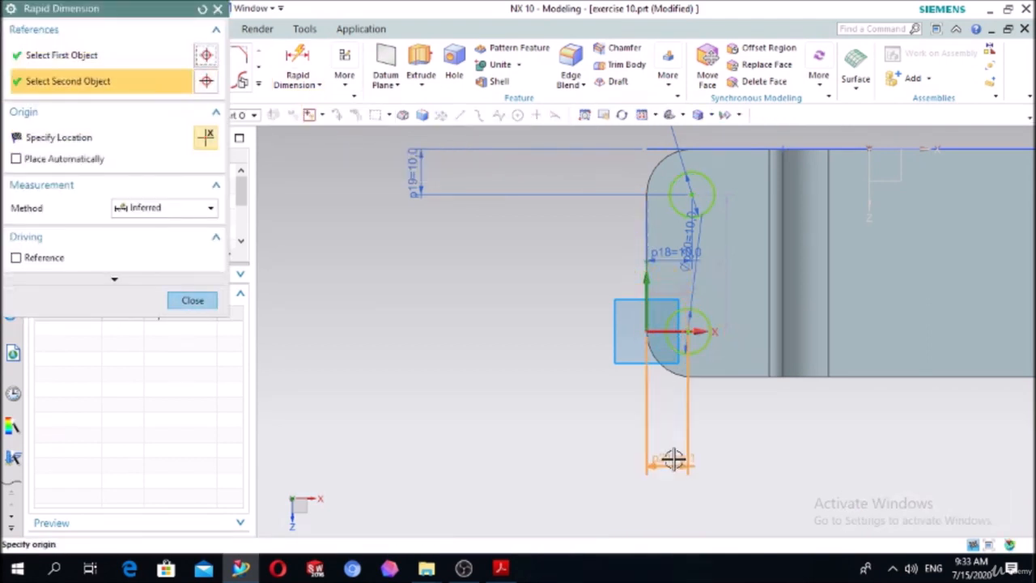
click(673, 458)
text(10)
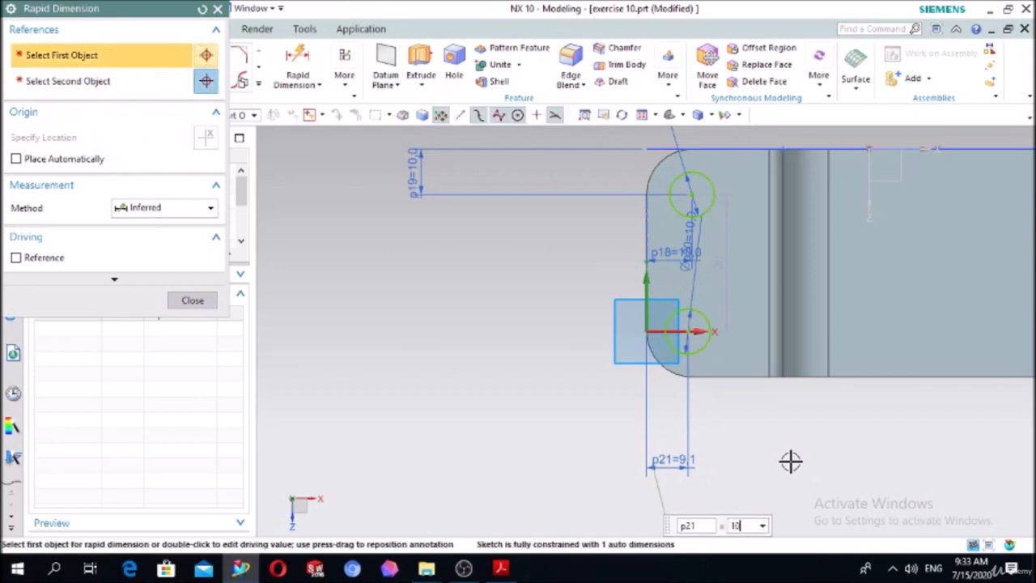
key(Return)
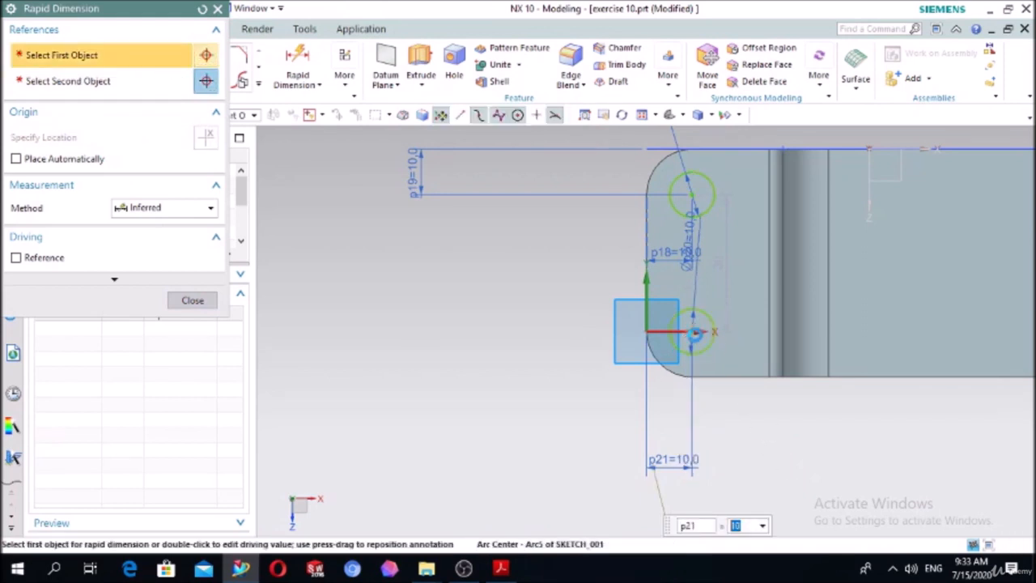
- Dimension the second circle's centre 10 mm from the long side edge nearest to it
click(692, 332)
click(440, 374)
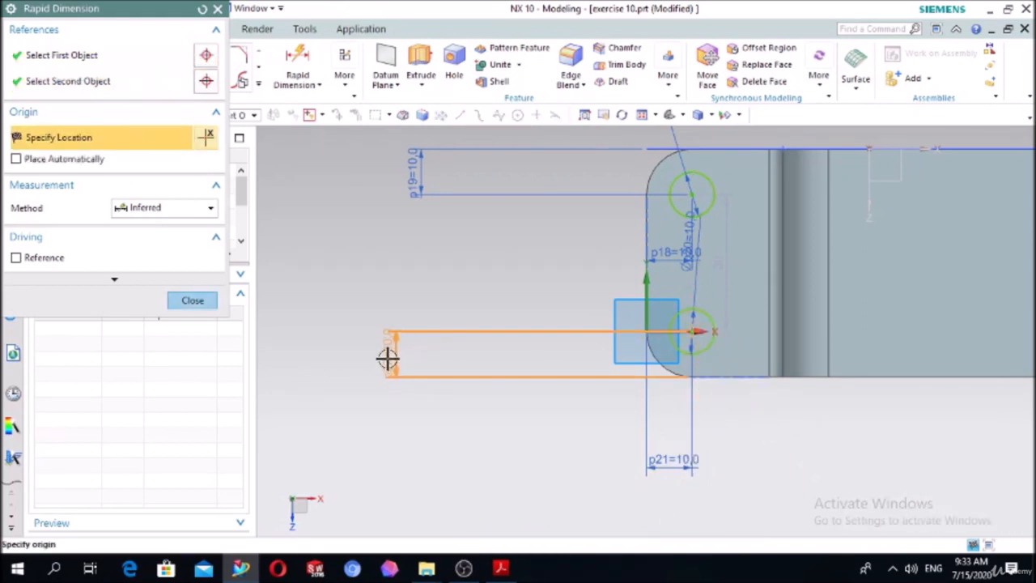
click(485, 376)
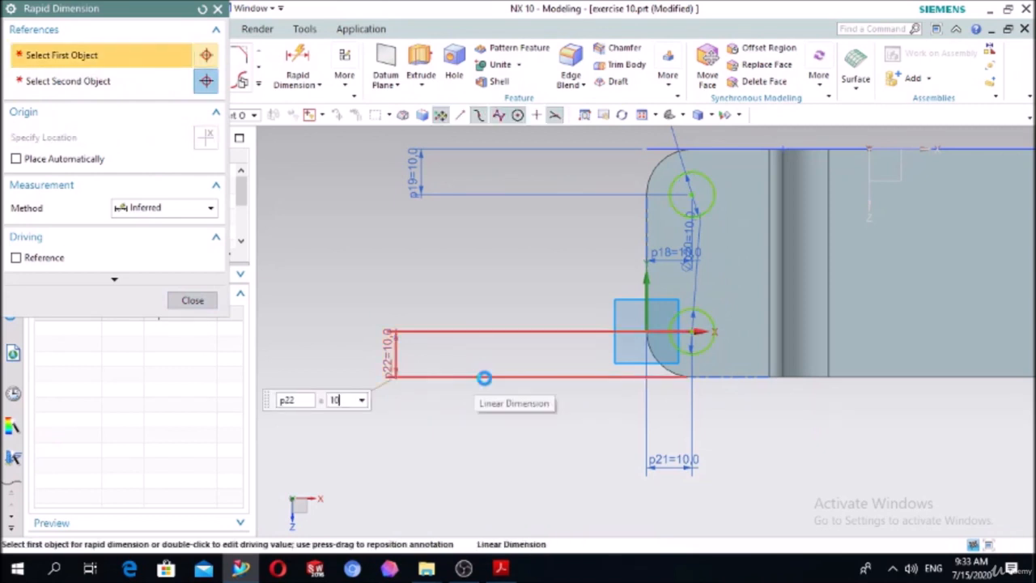
- Try adding a dimension between the two circle centres, undo it, and leave the Rapid Dimension command
click(693, 328)
click(688, 194)
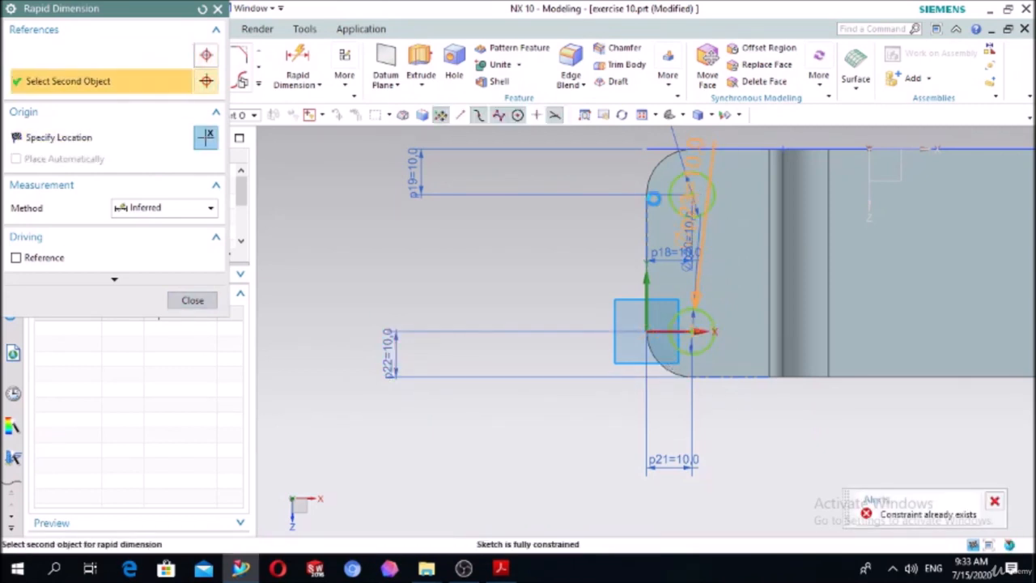
click(486, 247)
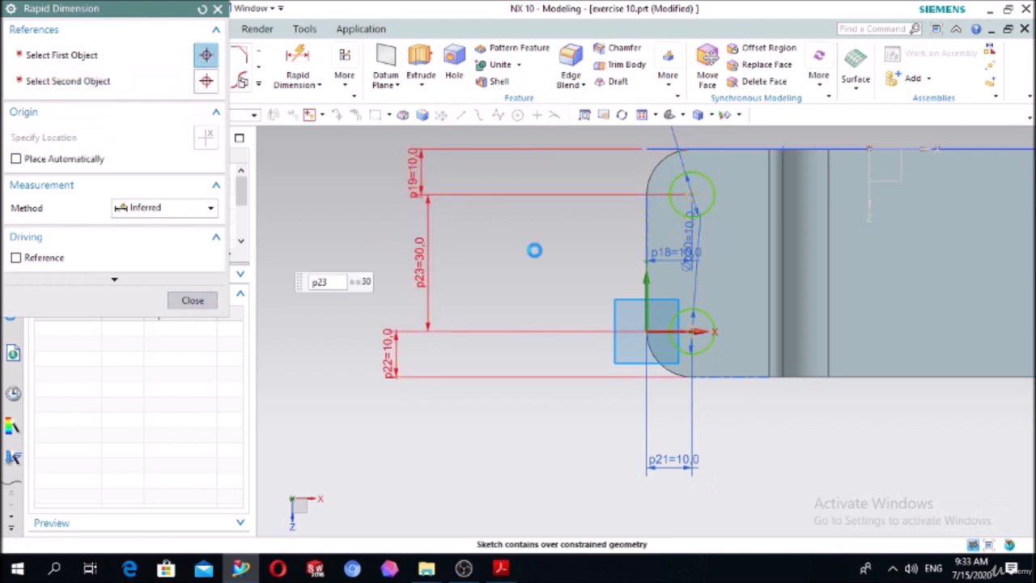
key(ctrl+z)
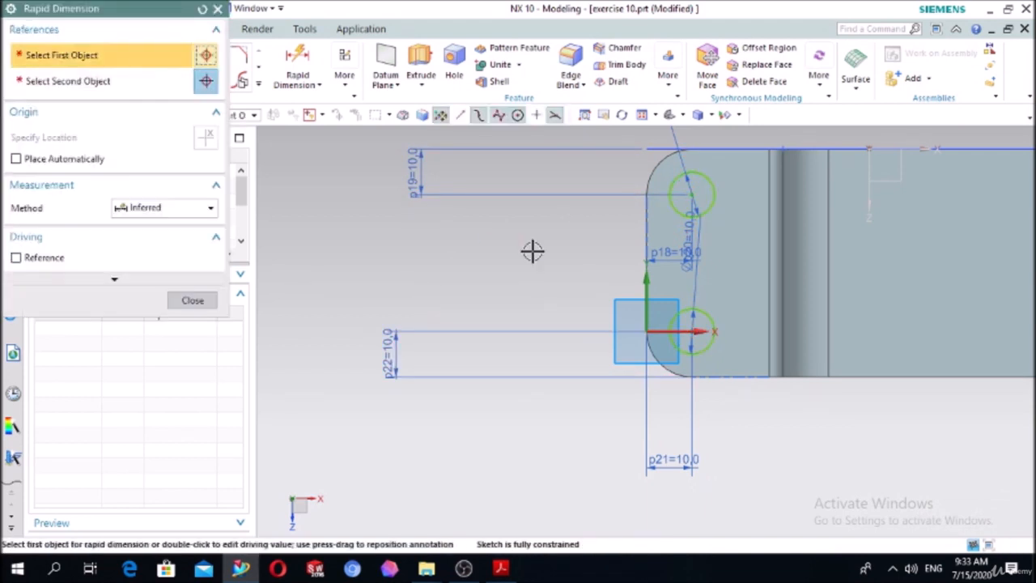
click(222, 11)
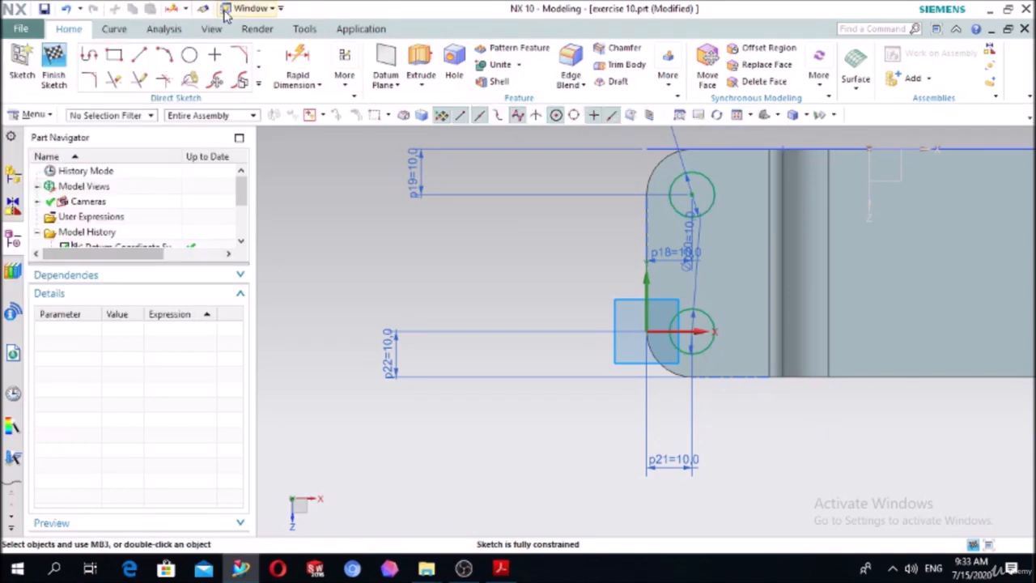
- Sketch a 6 mm diameter circle between the two 10 mm circles, offset toward the raised block
click(190, 54)
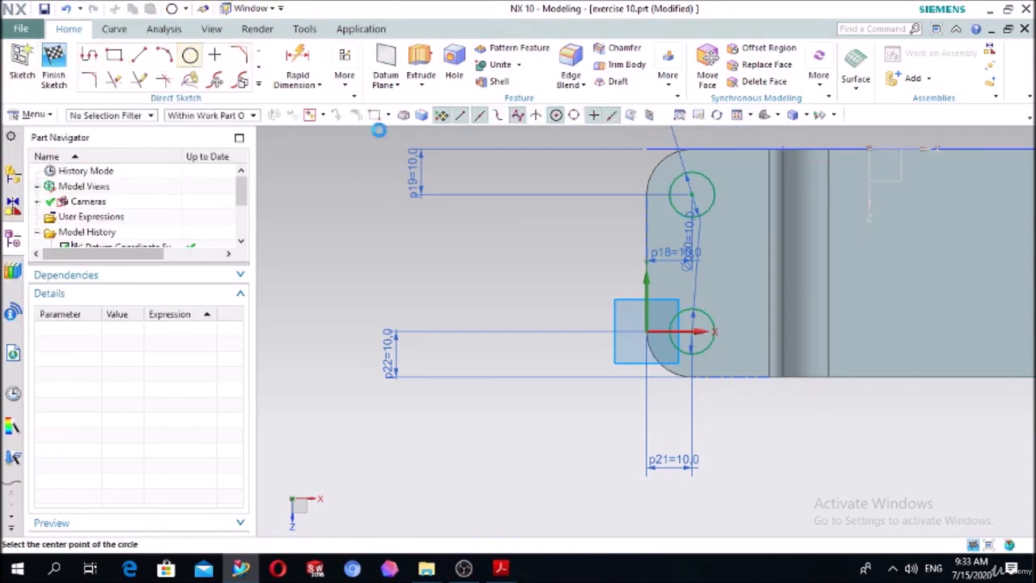
click(740, 260)
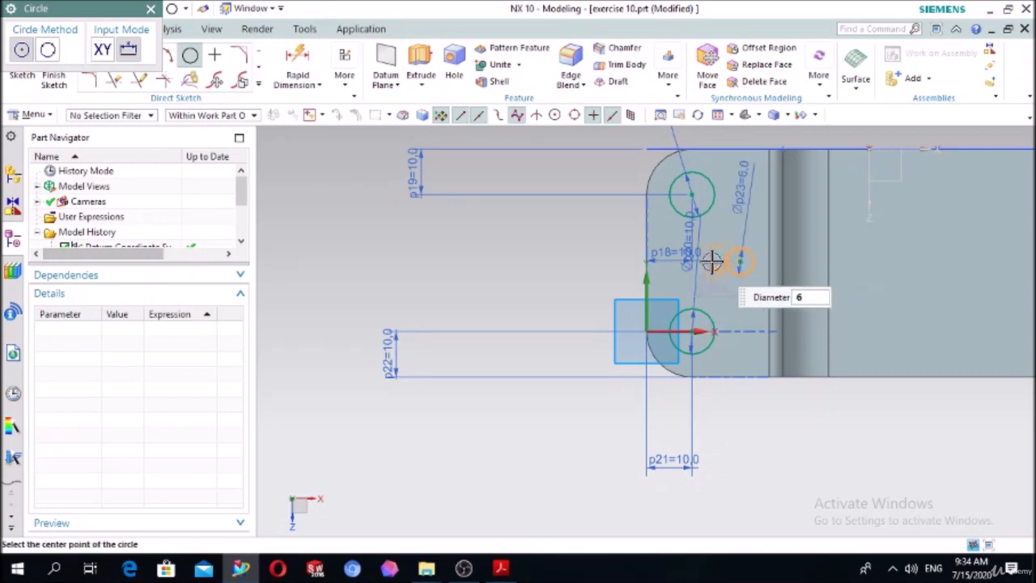
key(Escape)
key(Escape)
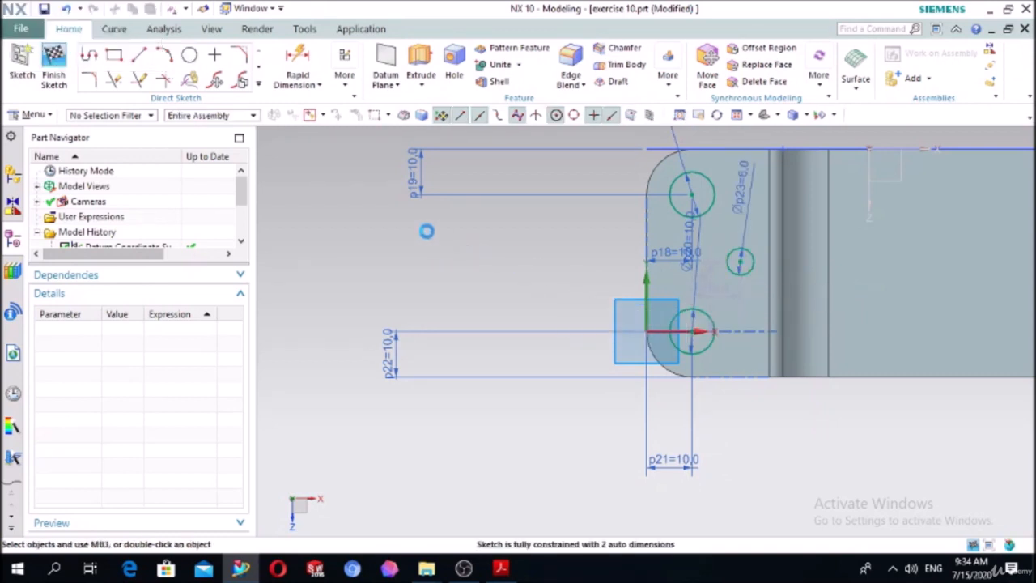
- Constrain the 6 mm circle's centre to align with the midpoint of the thin step's free end edge
key(c)
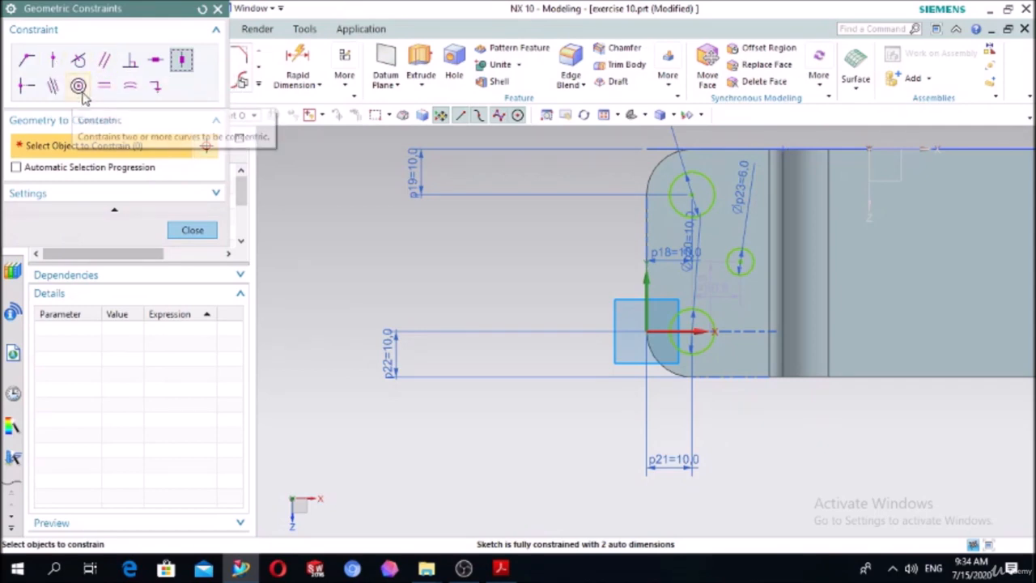
click(27, 85)
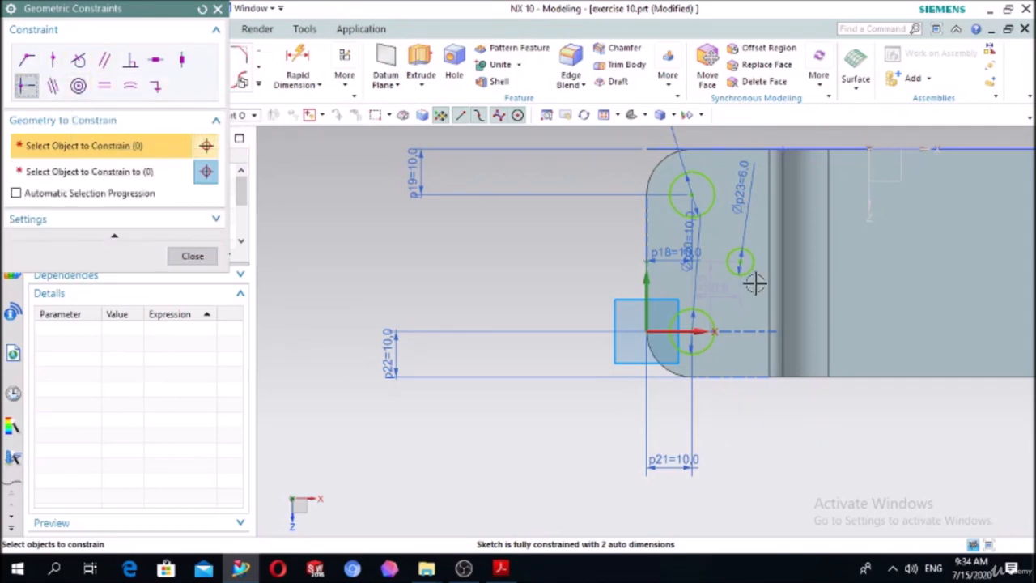
click(743, 261)
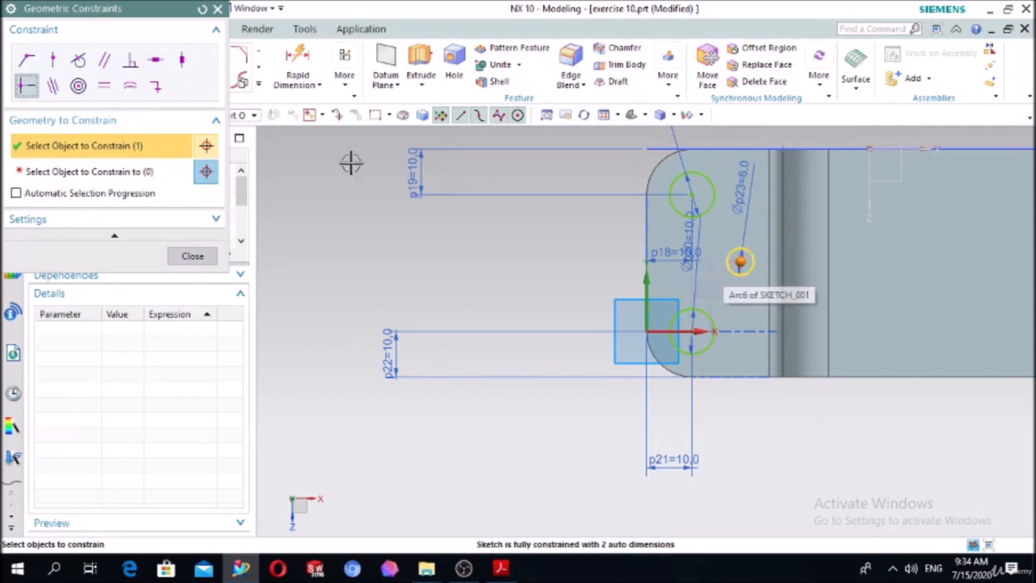
click(166, 173)
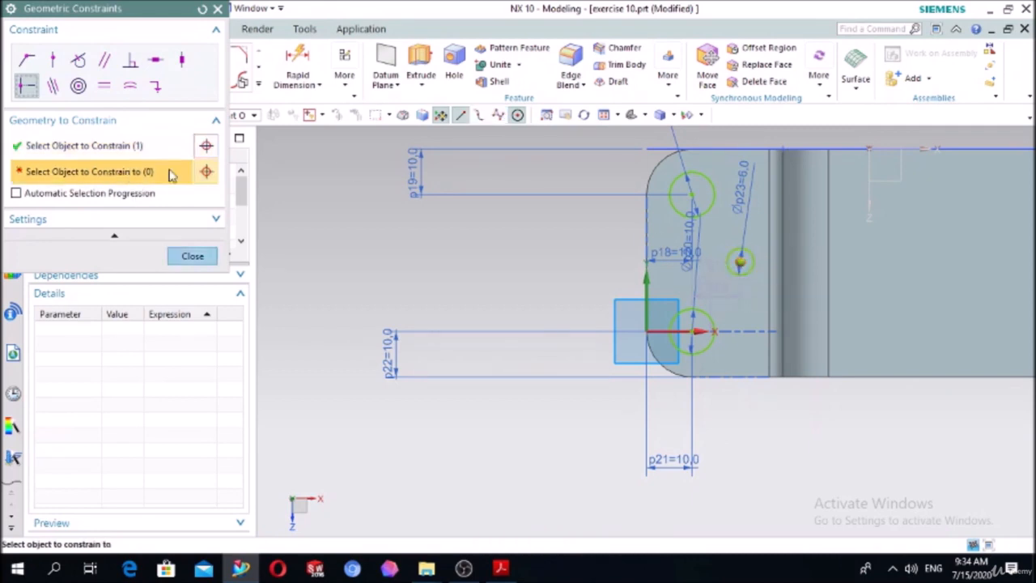
click(649, 234)
click(198, 255)
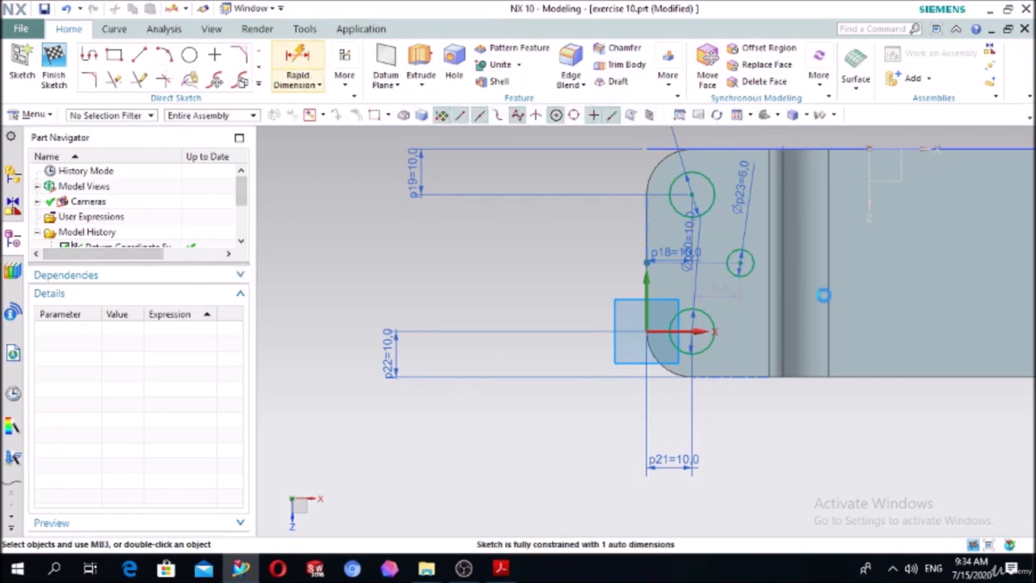
- Dimension the 6 mm circle's centre 25 mm from the thin step's free end edge
click(740, 261)
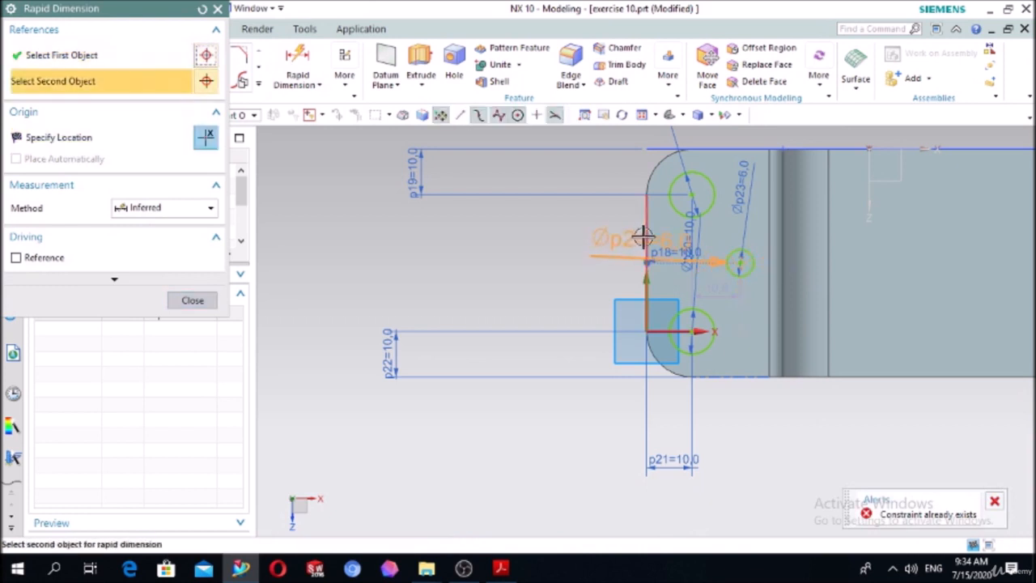
click(645, 236)
click(724, 424)
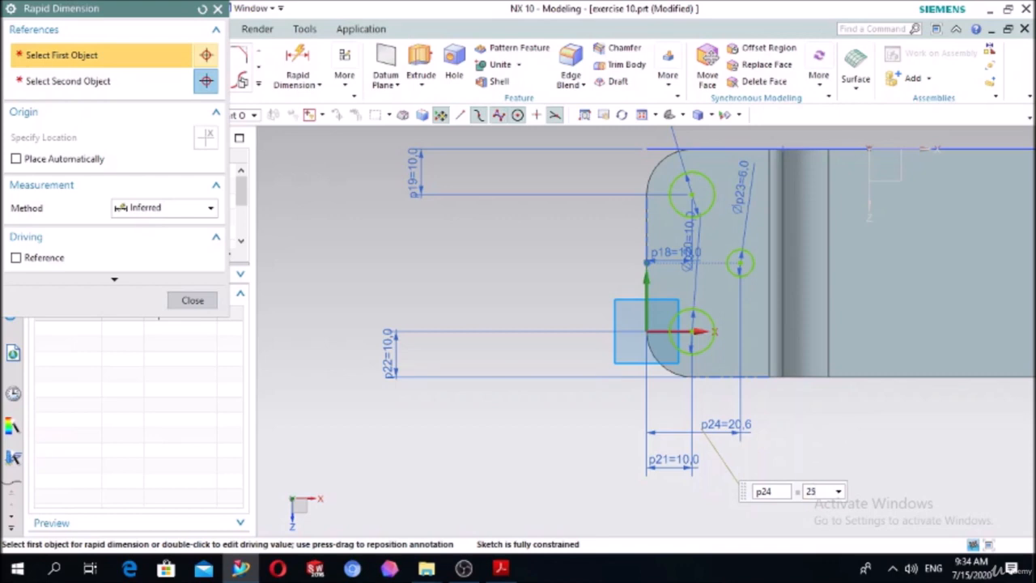
key(Return)
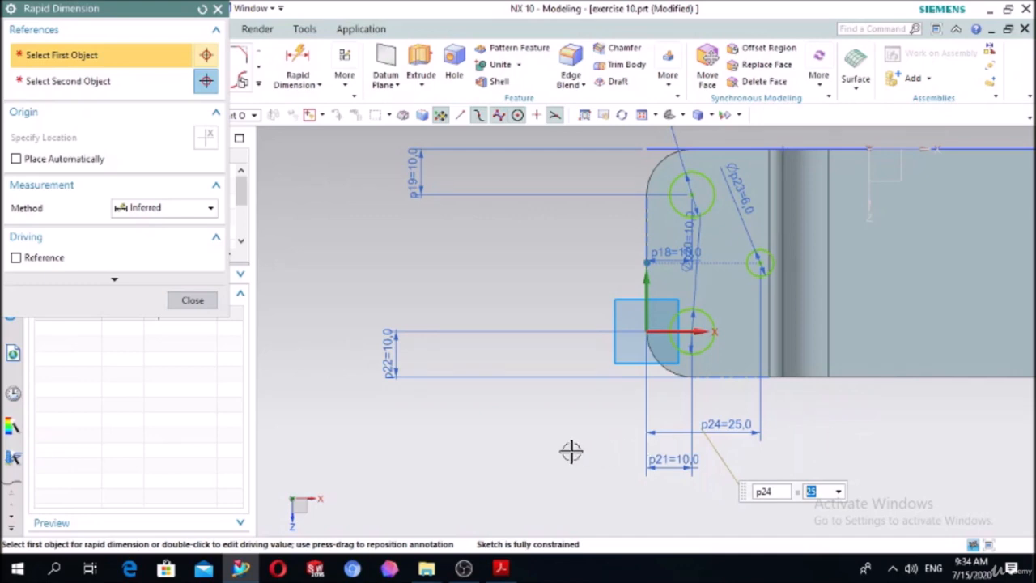
click(193, 301)
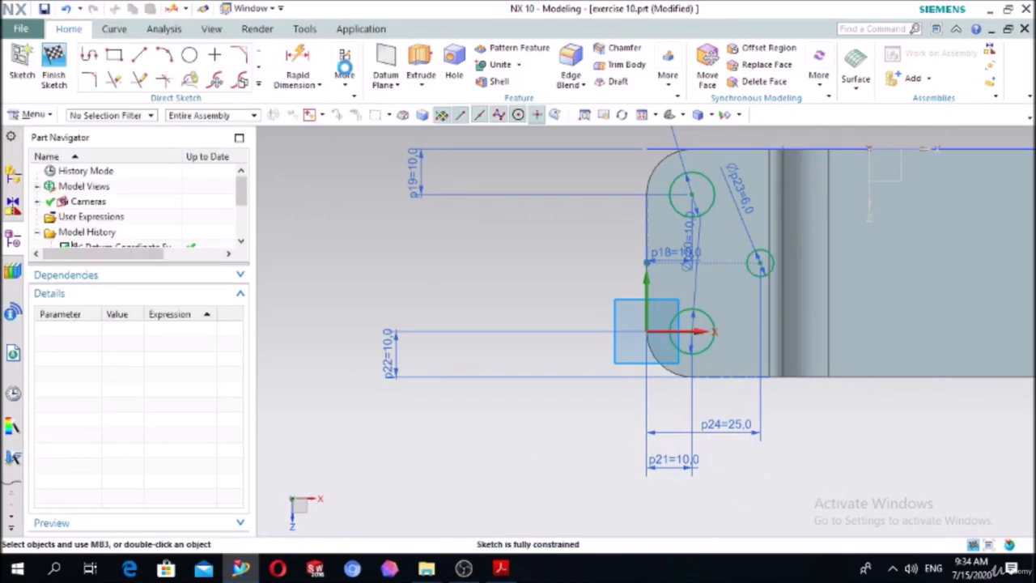
- Extrude the three circles 50 mm down through the thin step as a Subtract to cut the holes
click(420, 77)
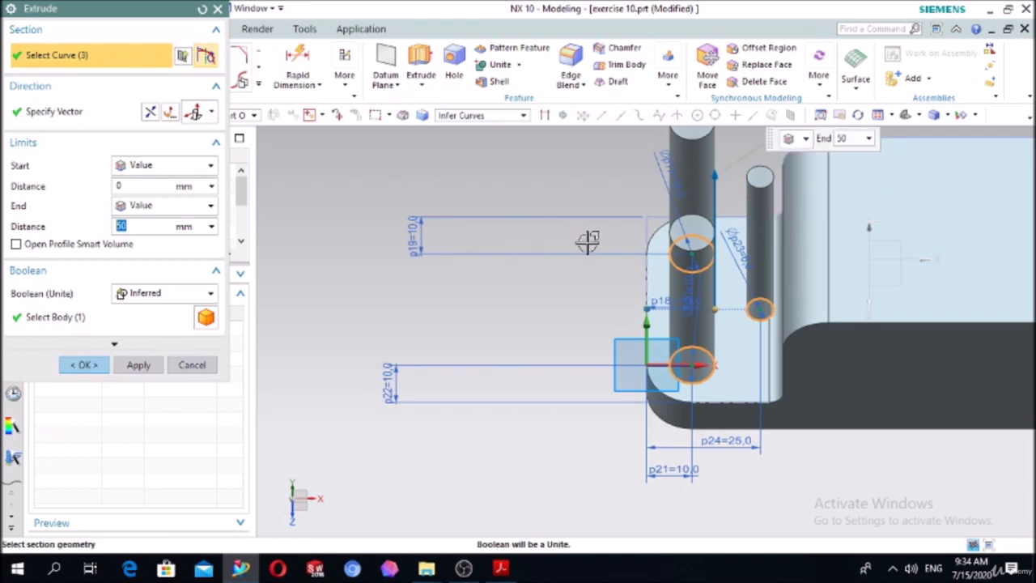
double_click(717, 185)
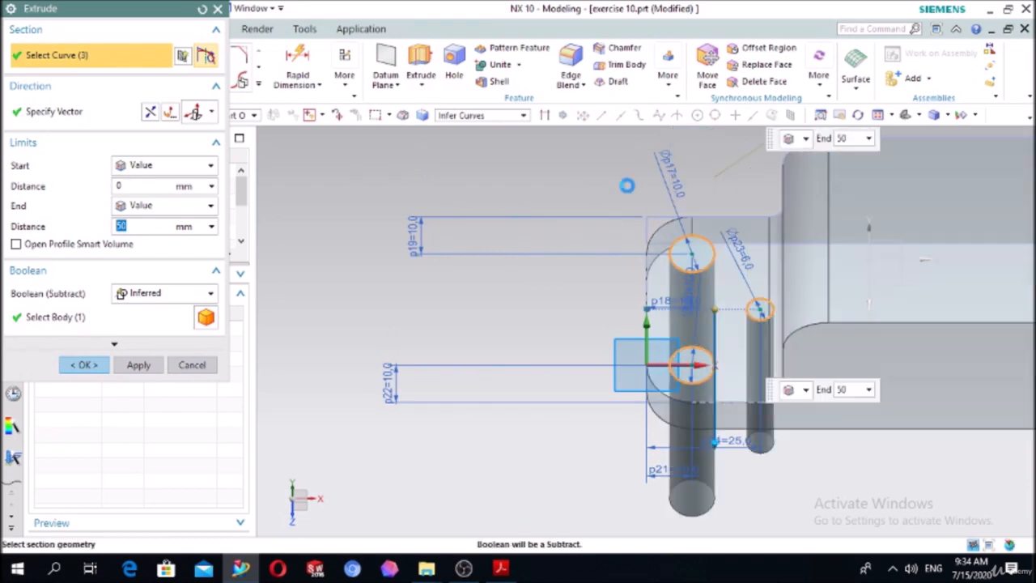
click(158, 292)
click(143, 342)
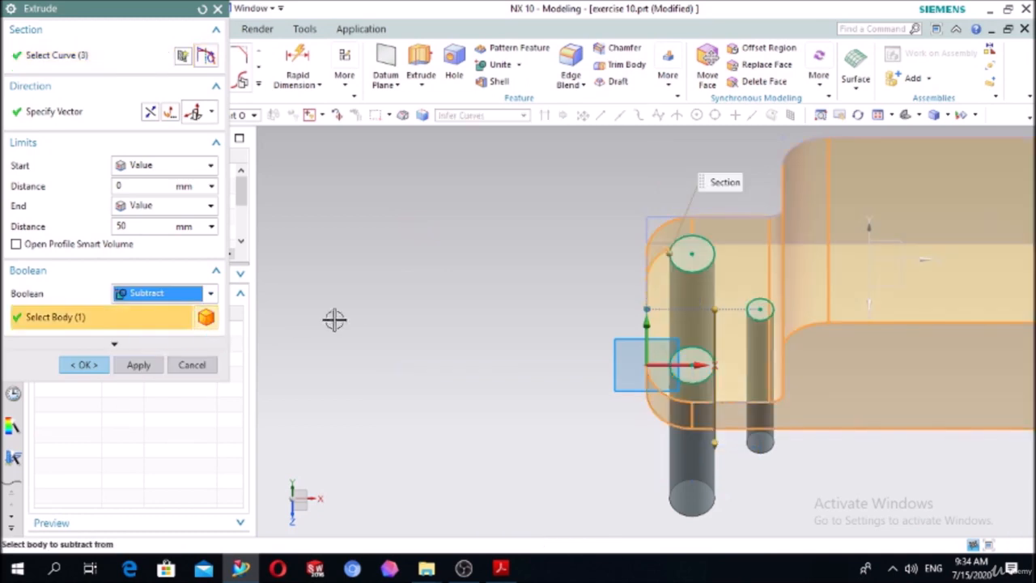
middle_drag(335, 319, 394, 301)
click(84, 364)
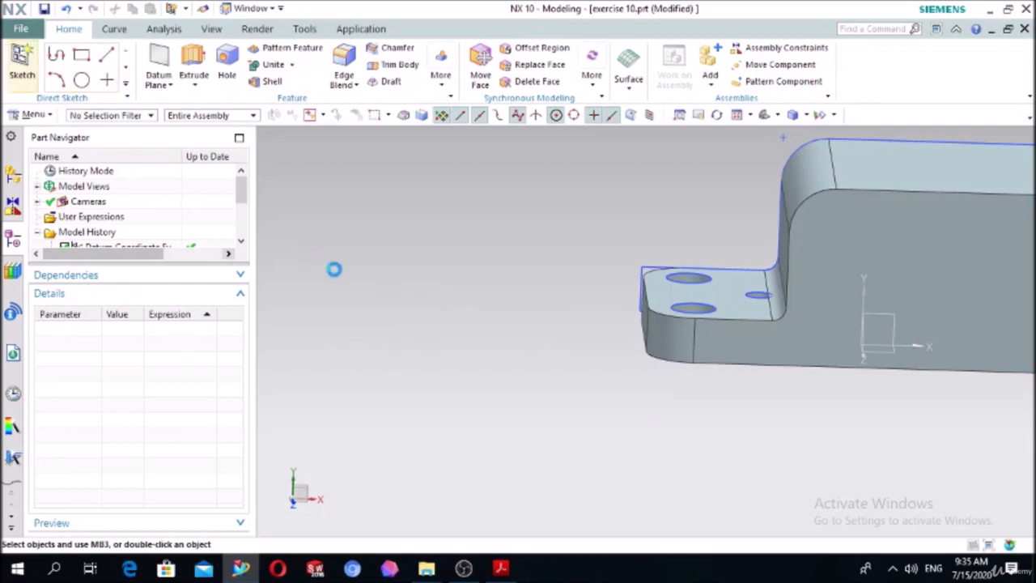
- Start a new sketch on the part's flat underside face
mouse_move(567, 399)
middle_down()
mouse_move(520, 363)
mouse_move(536, 328)
mouse_move(526, 283)
middle_up()
click(731, 315)
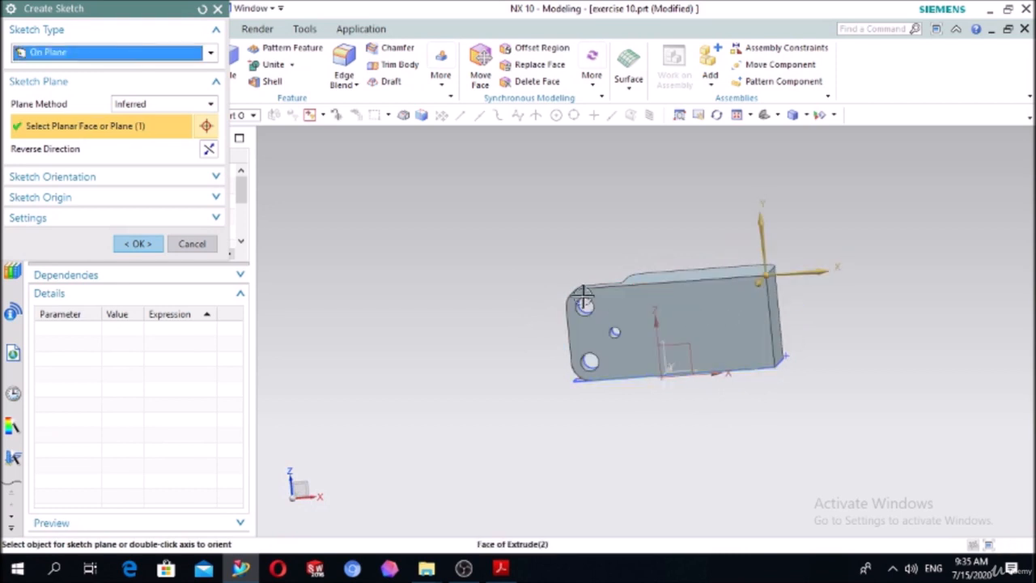
click(141, 244)
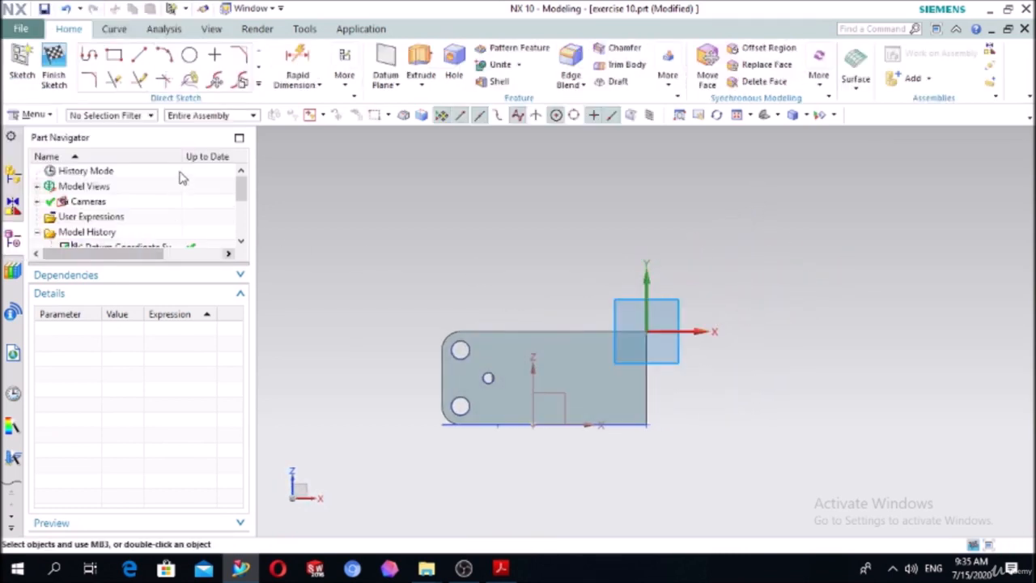
- Sketch a two-point rectangle about 43 by 25 mm on the underside, between the holes and the thick end
click(113, 54)
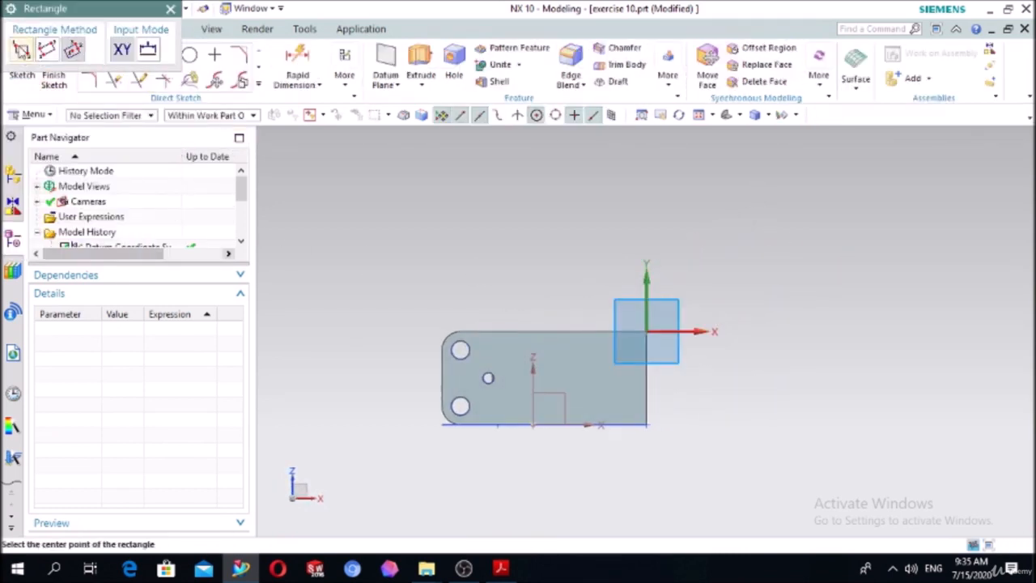
click(21, 50)
scroll(518, 321, up, 4)
scroll(638, 350, down, 4)
scroll(792, 453, up, 3)
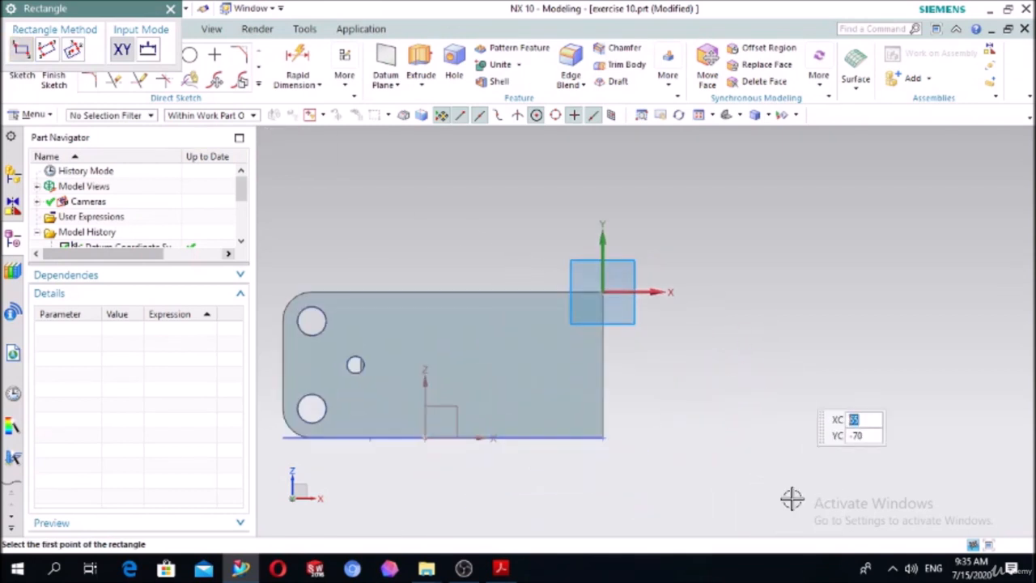
click(440, 327)
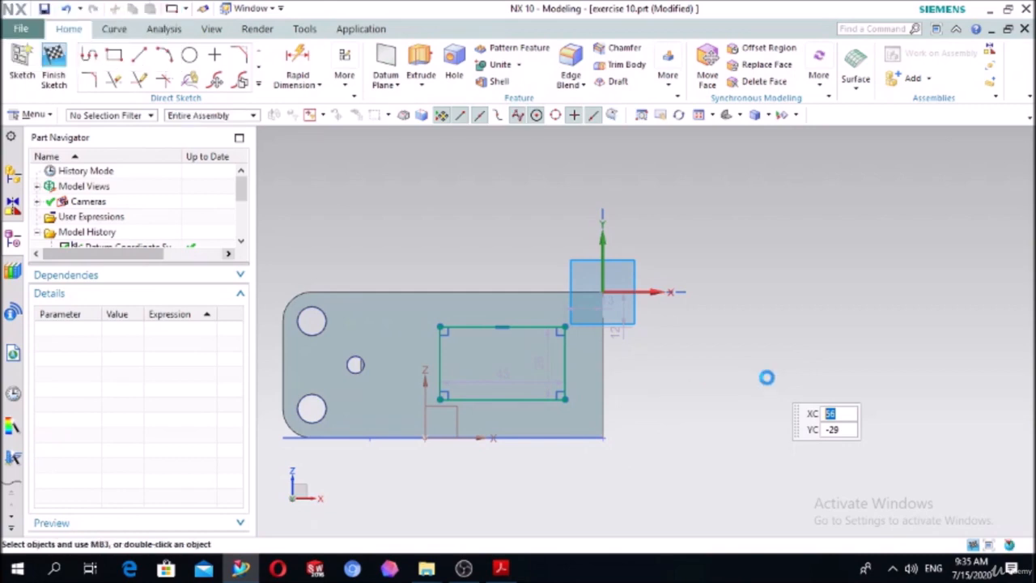
key(Escape)
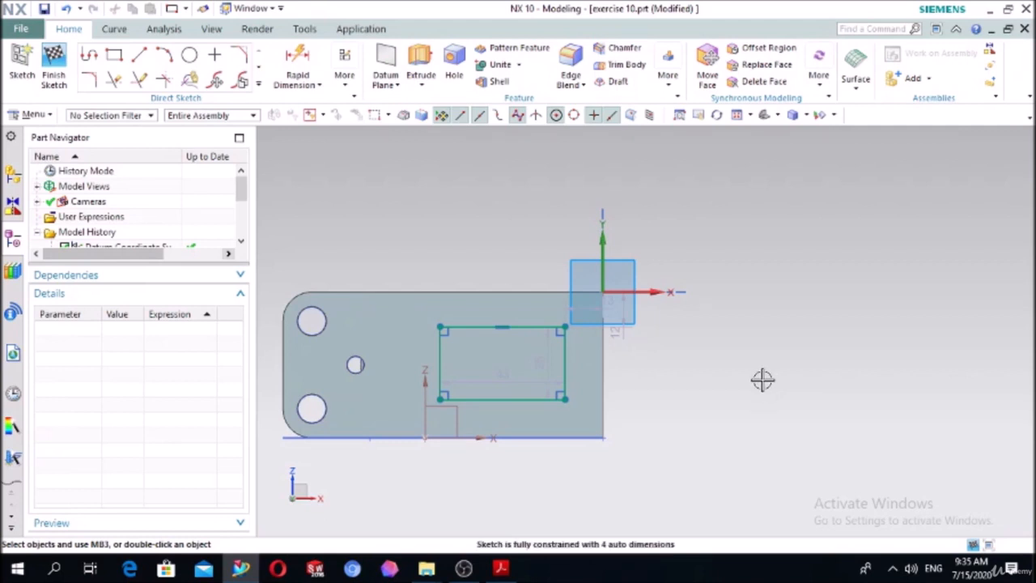
- Dimension the rectangle 60 mm along the part's length and 30 mm across its width
click(297, 69)
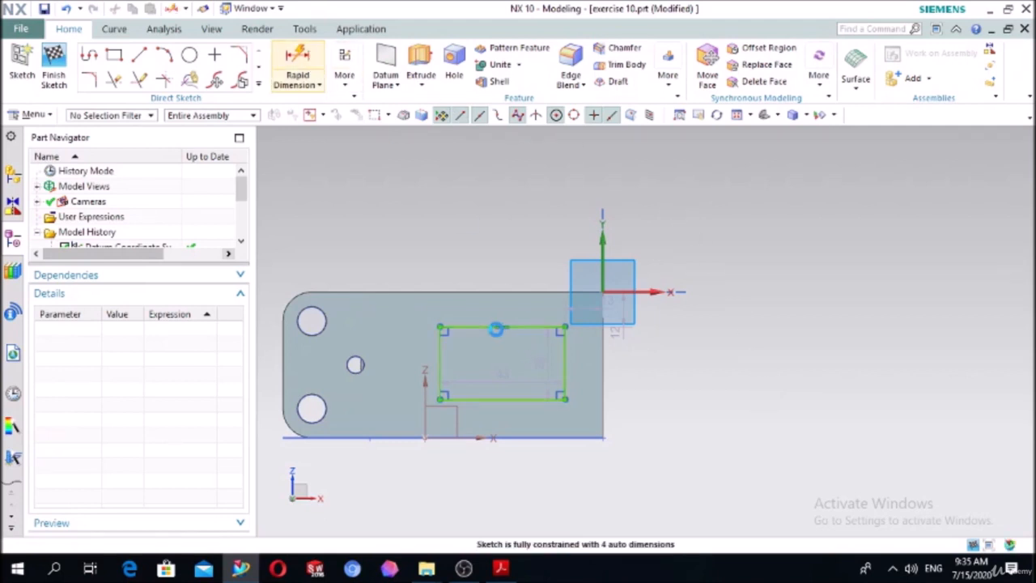
click(485, 328)
click(499, 216)
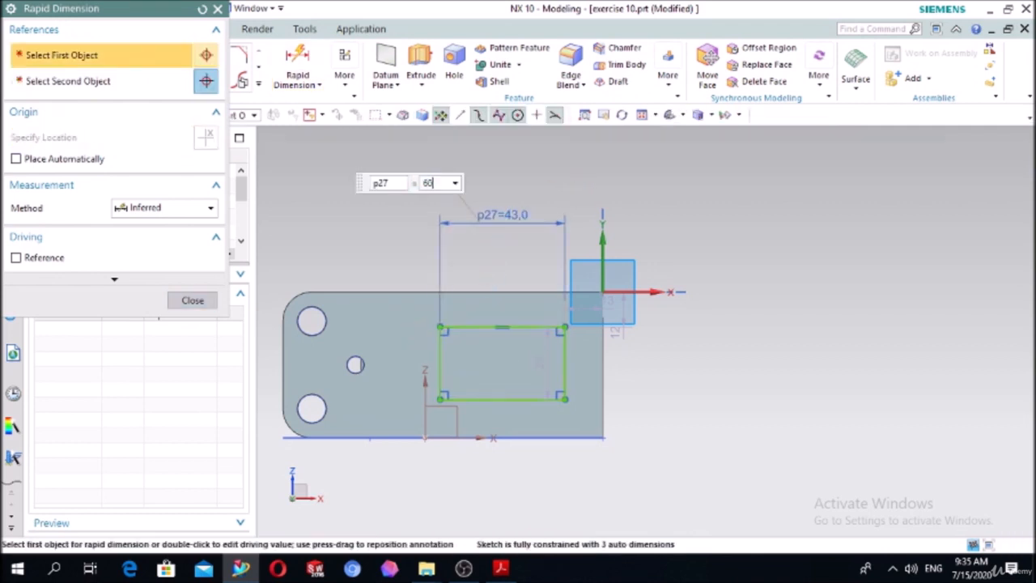
key(Return)
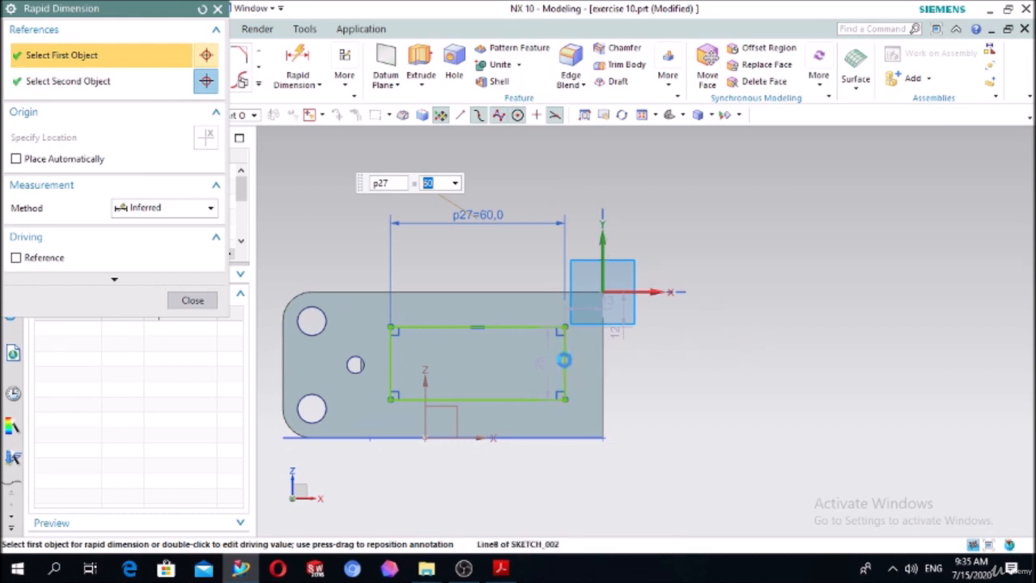
click(565, 360)
click(687, 369)
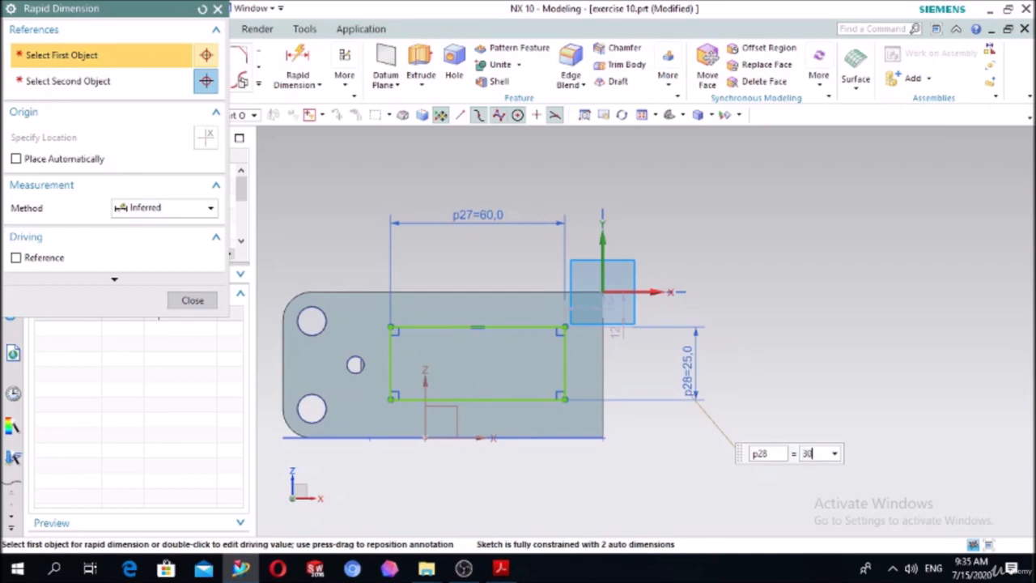
key(Return)
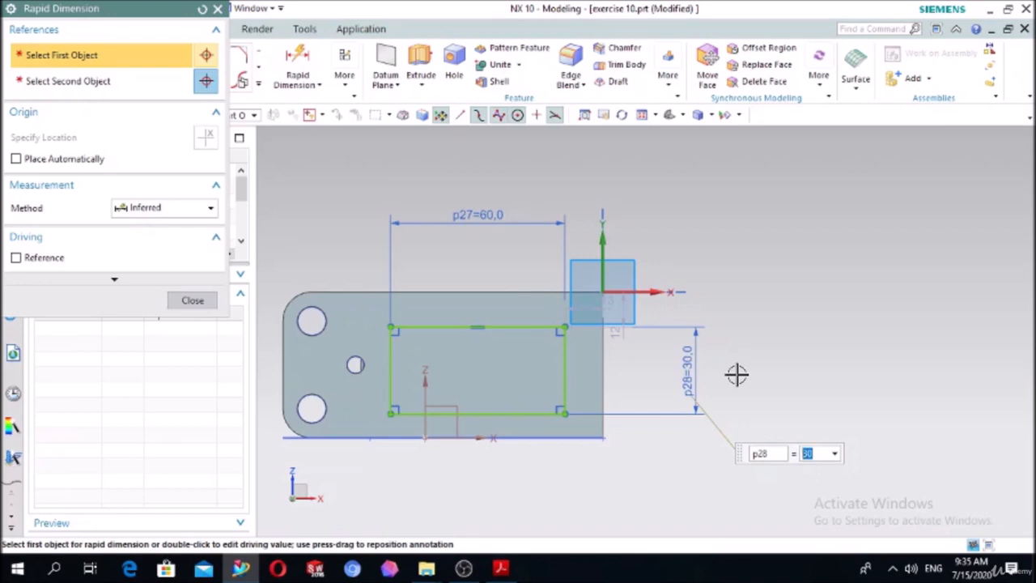
click(201, 301)
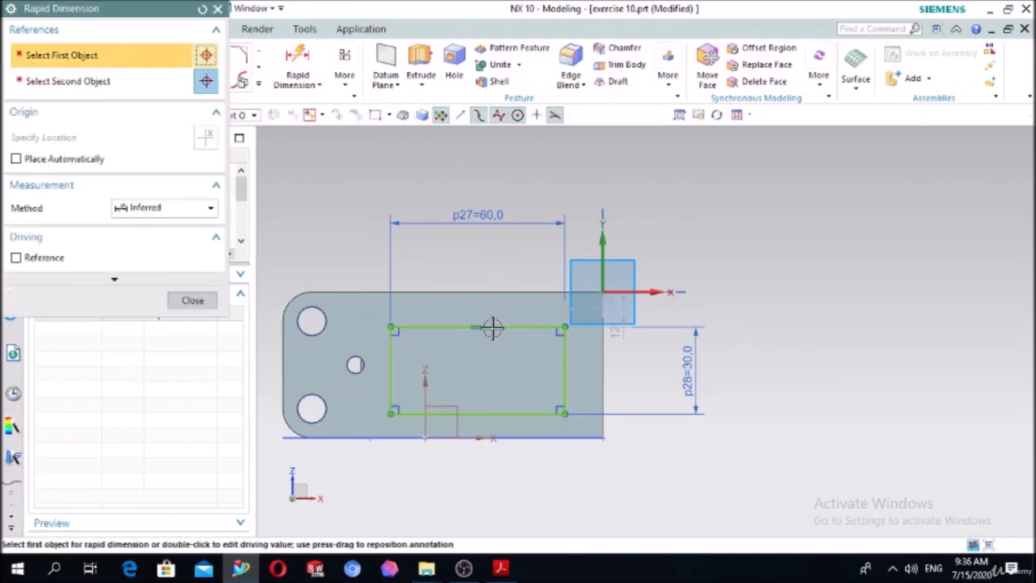
- Position the rectangle 10 mm from the face's long side edge through the sketch origin and 10 mm from the thick end's edge
click(492, 290)
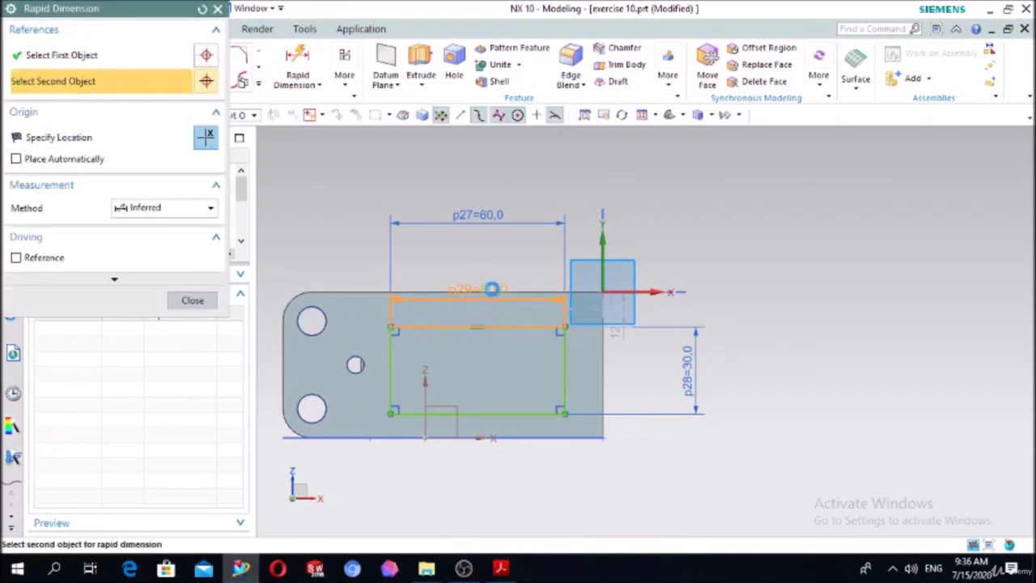
click(781, 292)
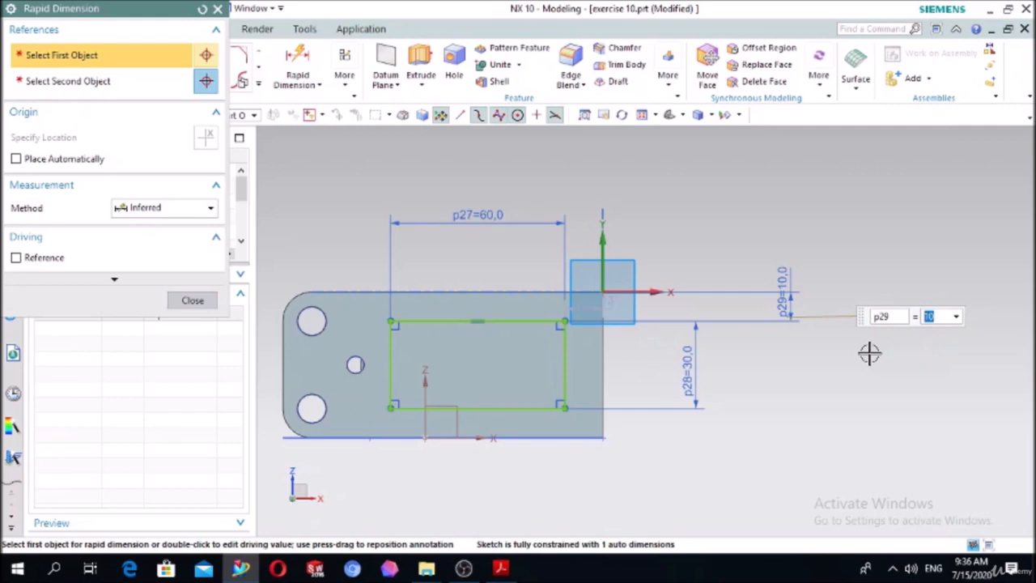
click(564, 365)
click(593, 365)
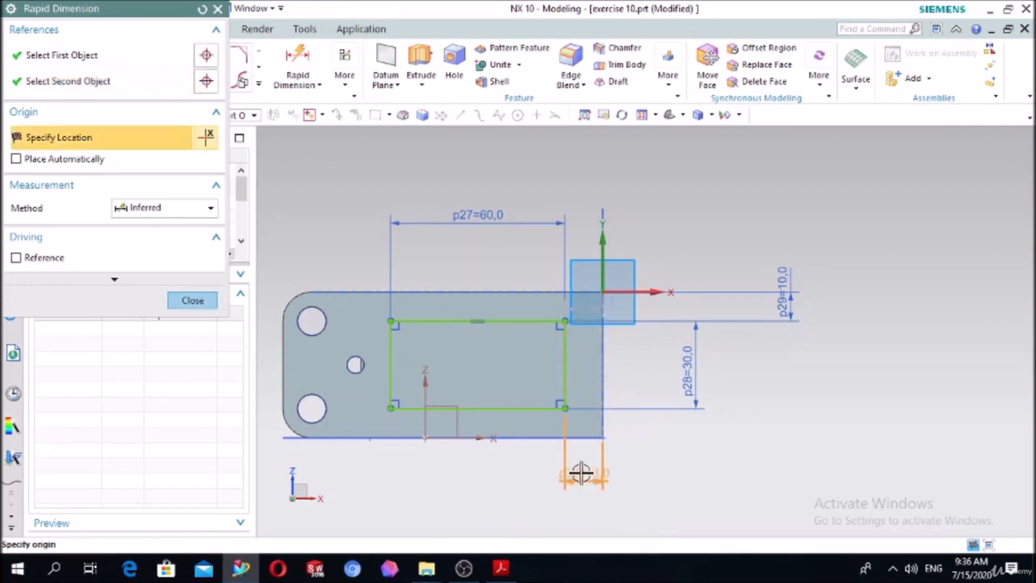
click(580, 473)
text(10)
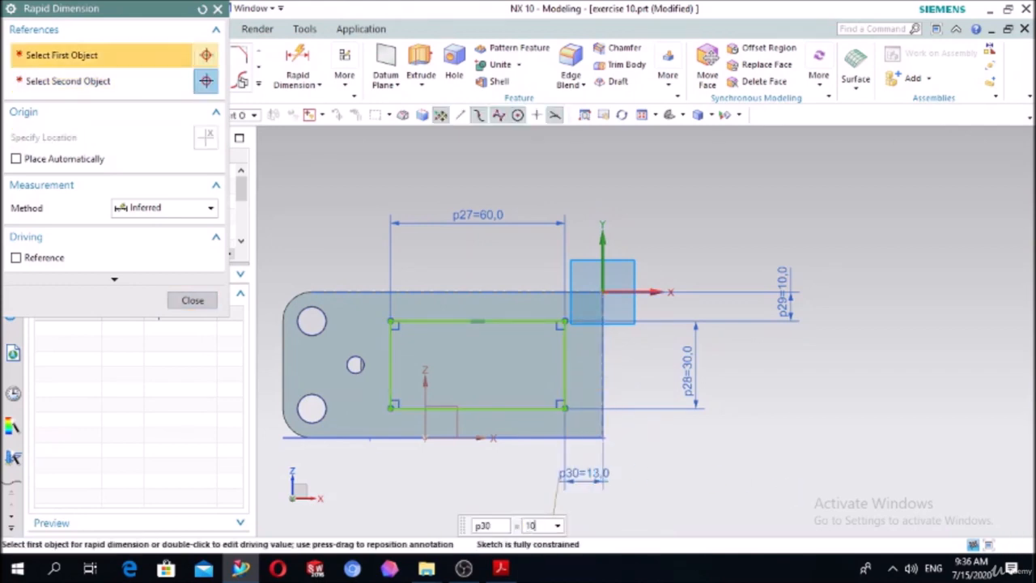
click(217, 9)
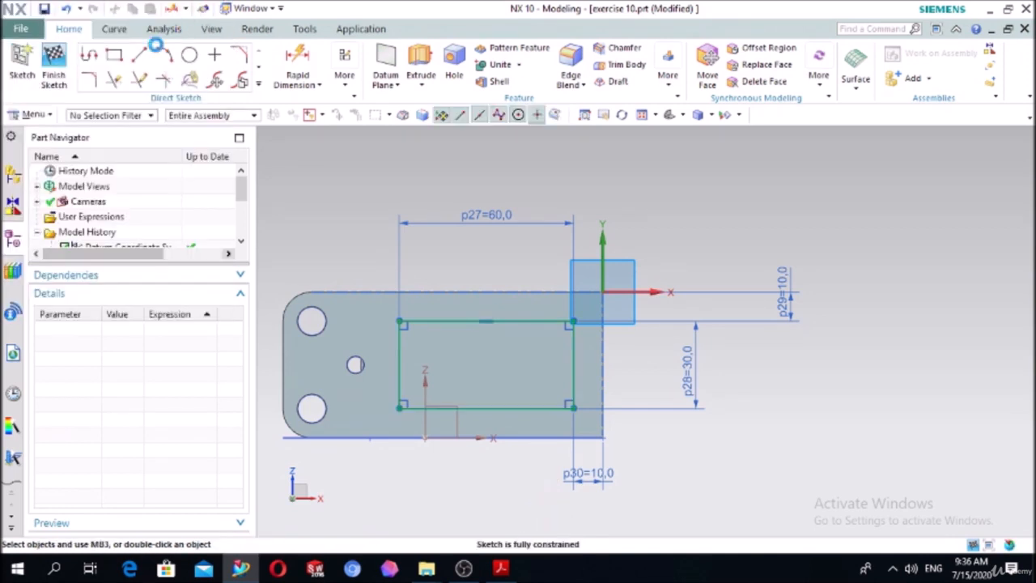
click(90, 84)
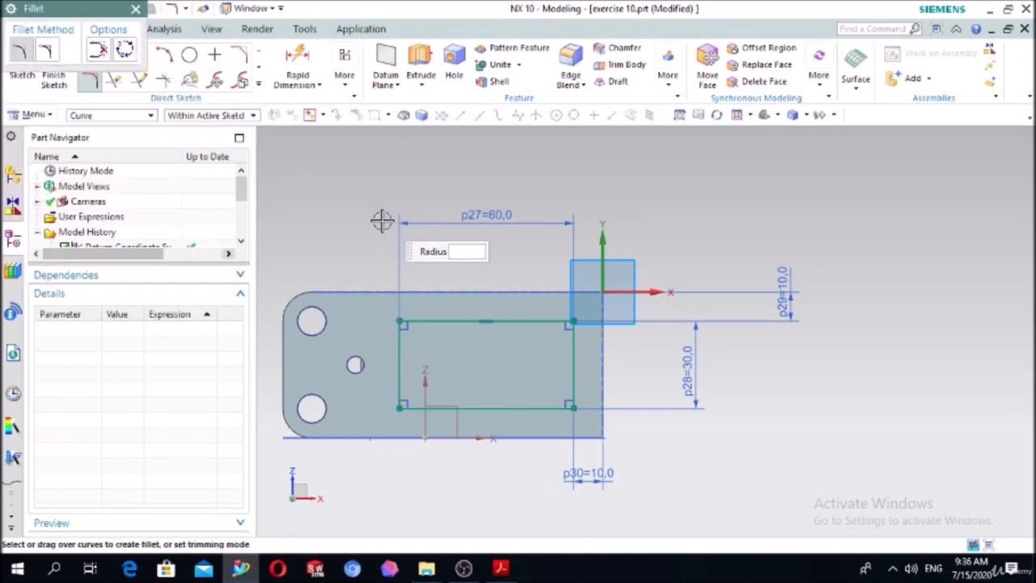
click(410, 326)
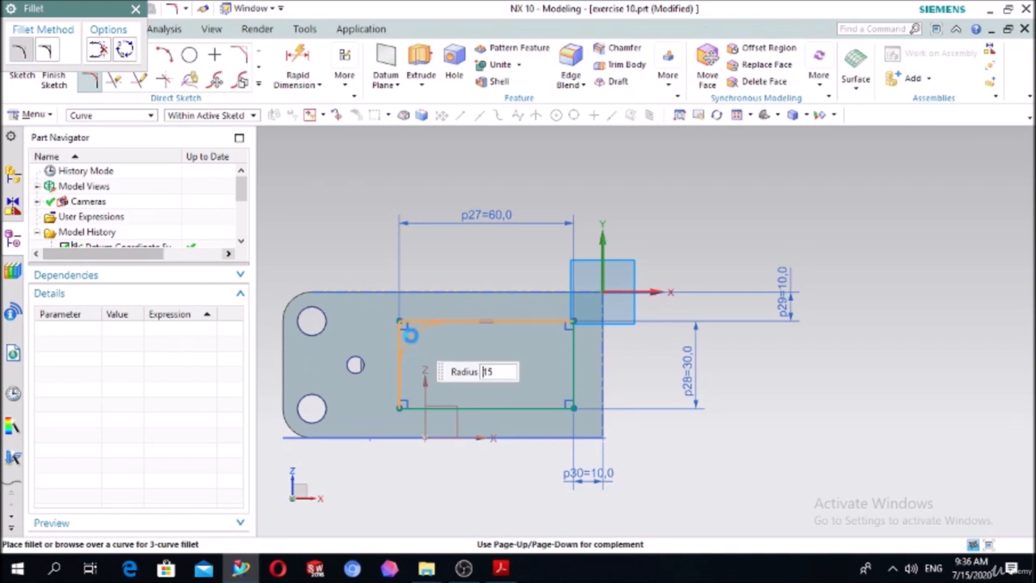
key(Return)
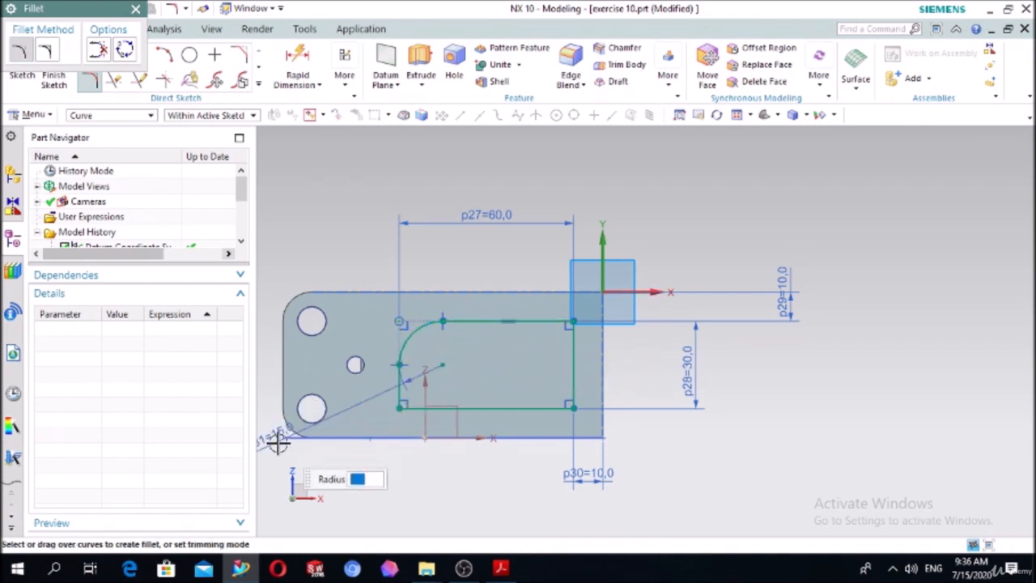
key(ctrl+z)
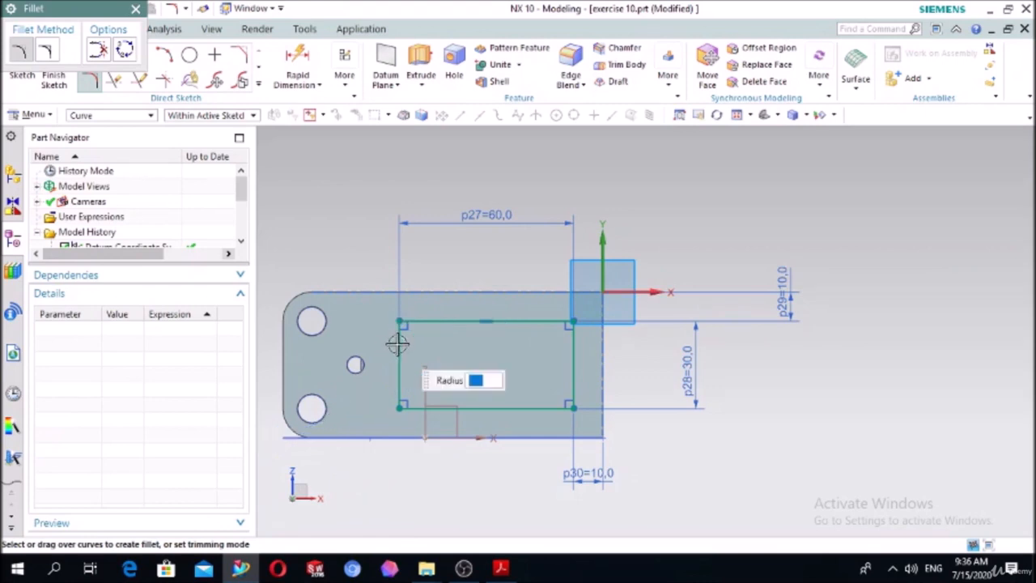
- Fillet all four corners of the 60 by 30 mm rectangle with a 5 mm radius
scroll(400, 336, up, 3)
click(405, 325)
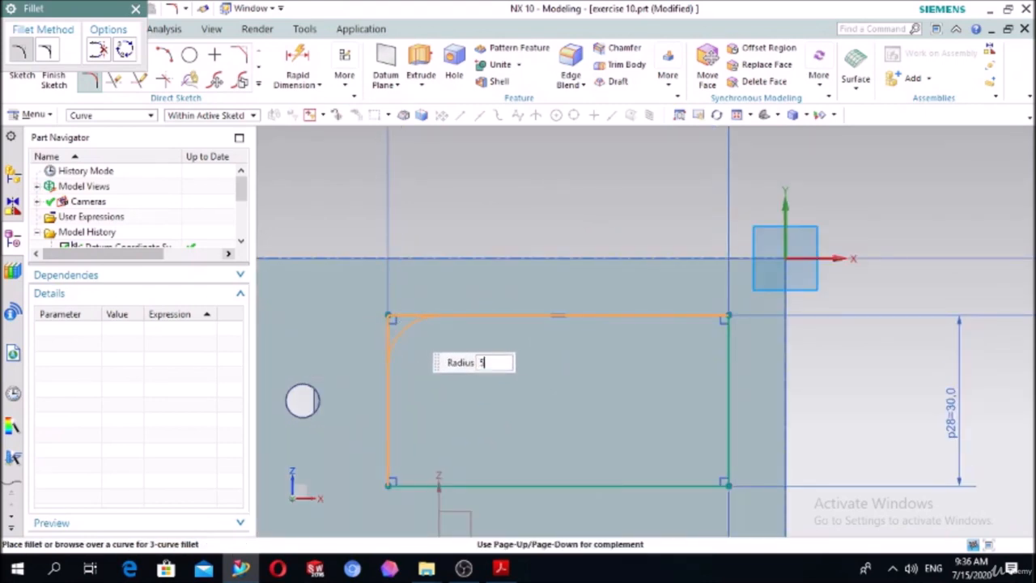
click(404, 319)
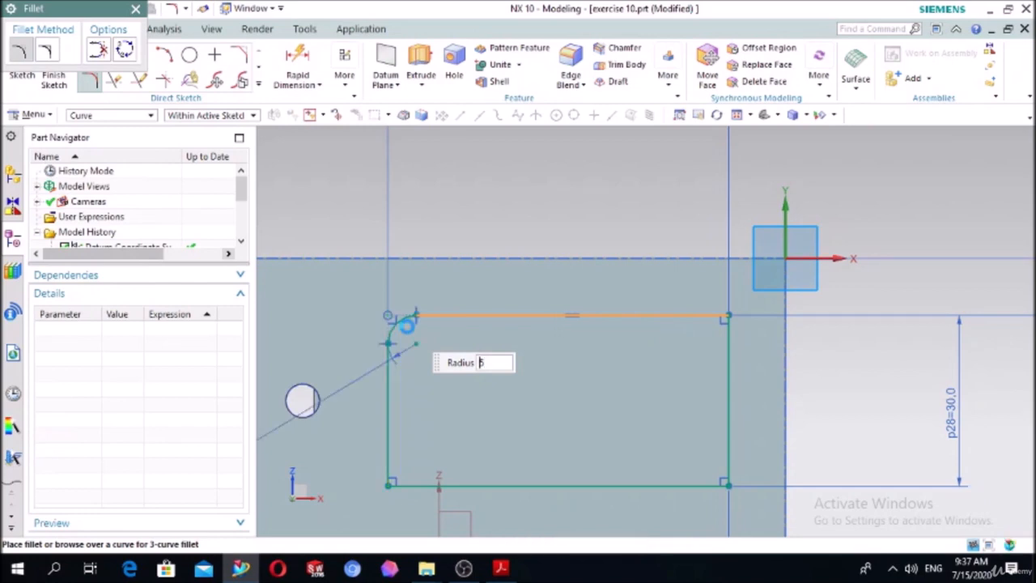
click(726, 344)
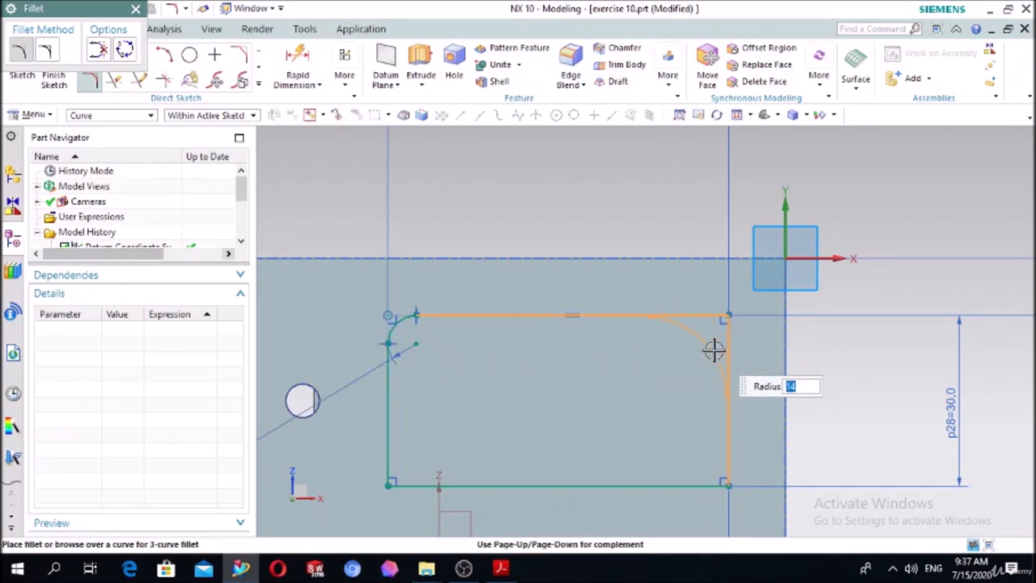
click(712, 347)
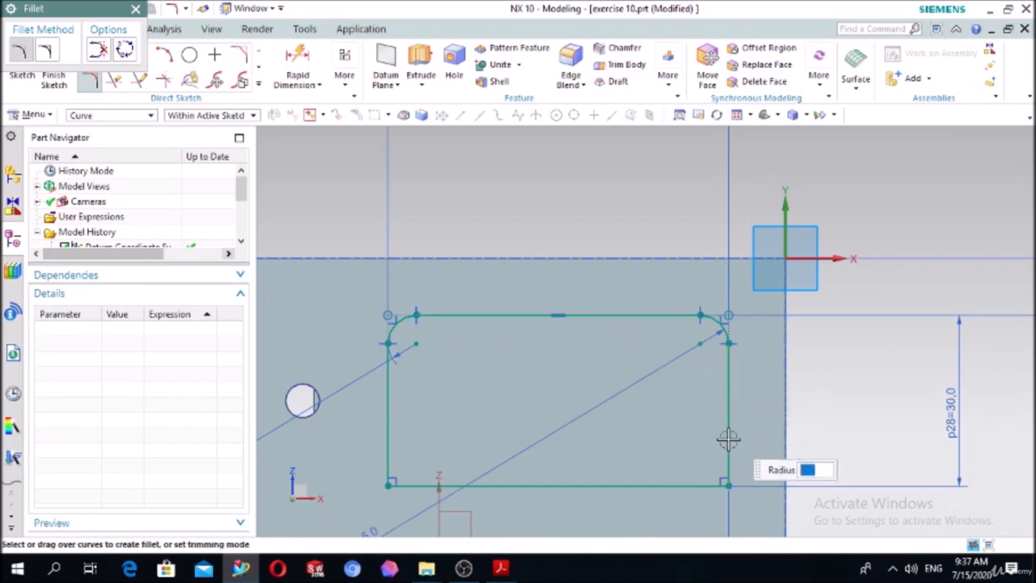
click(726, 470)
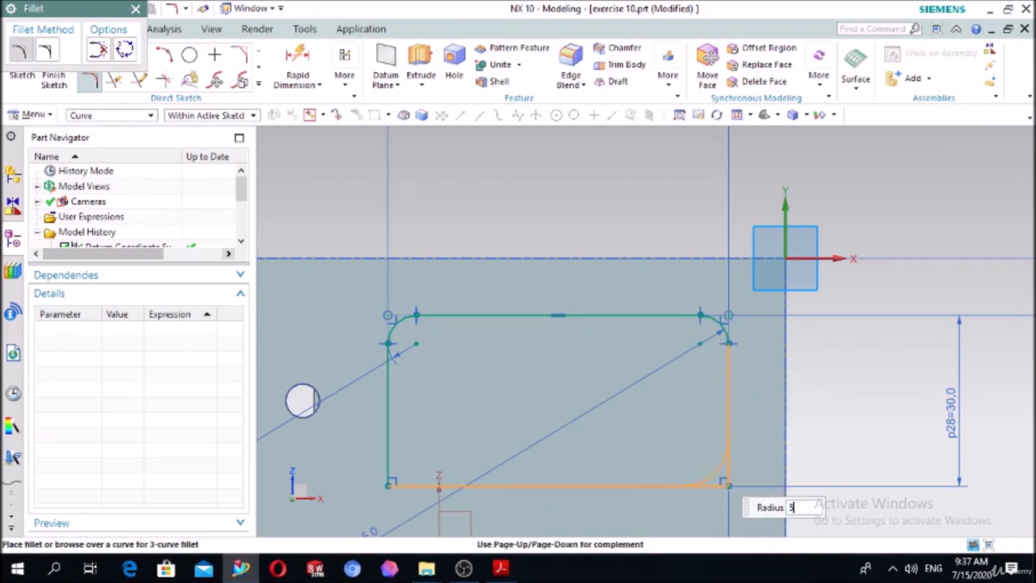
click(718, 470)
click(400, 484)
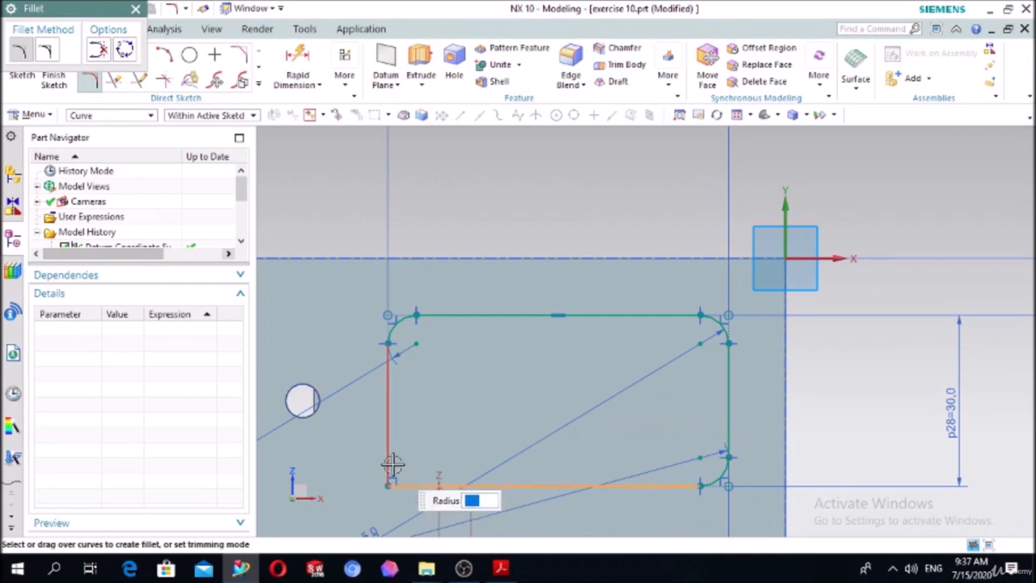
click(392, 464)
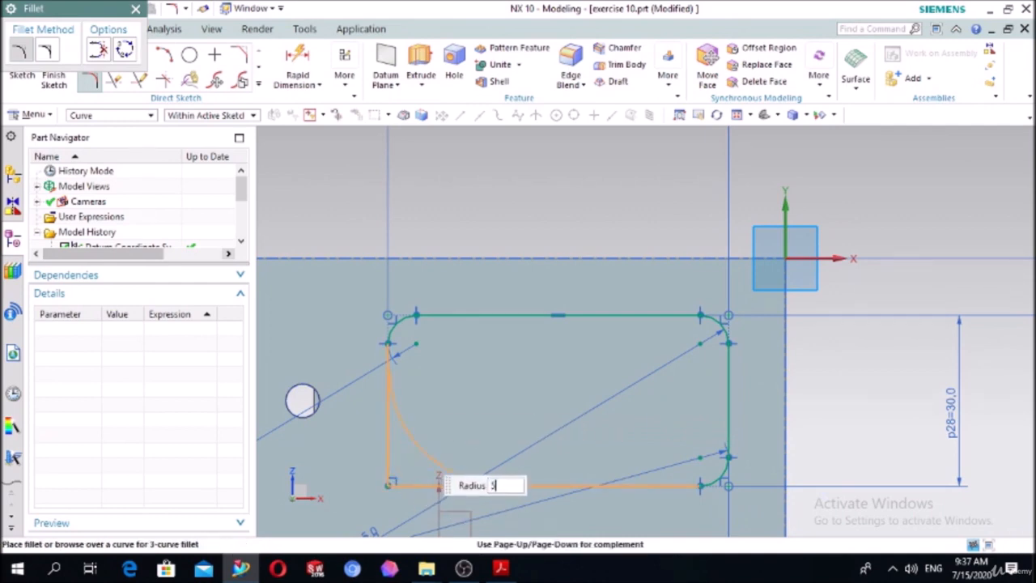
click(418, 450)
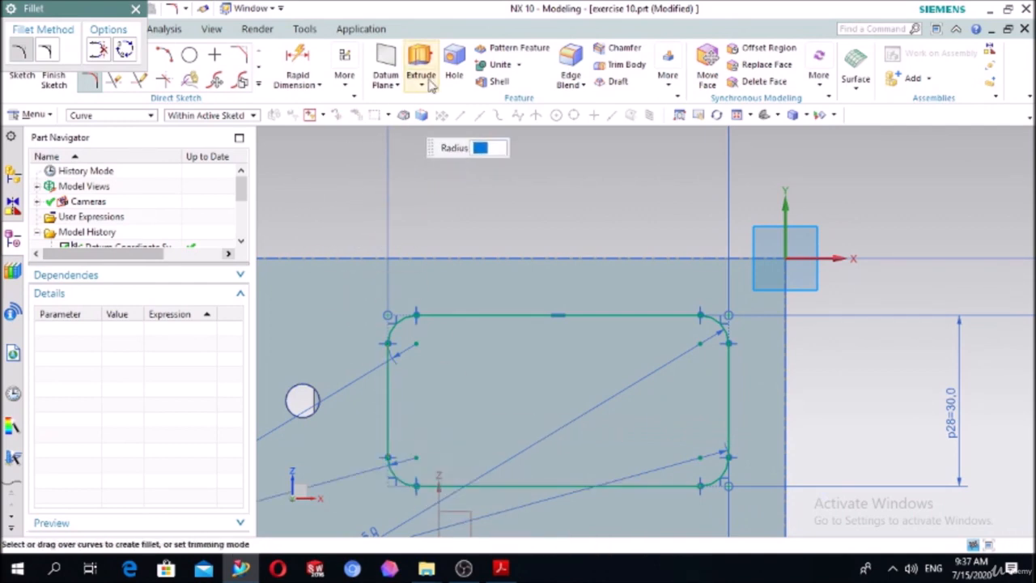
- Extrude the filleted rectangle 30 mm up into the part as a subtracted pocket, reversing the direction
scroll(523, 195, down, 3)
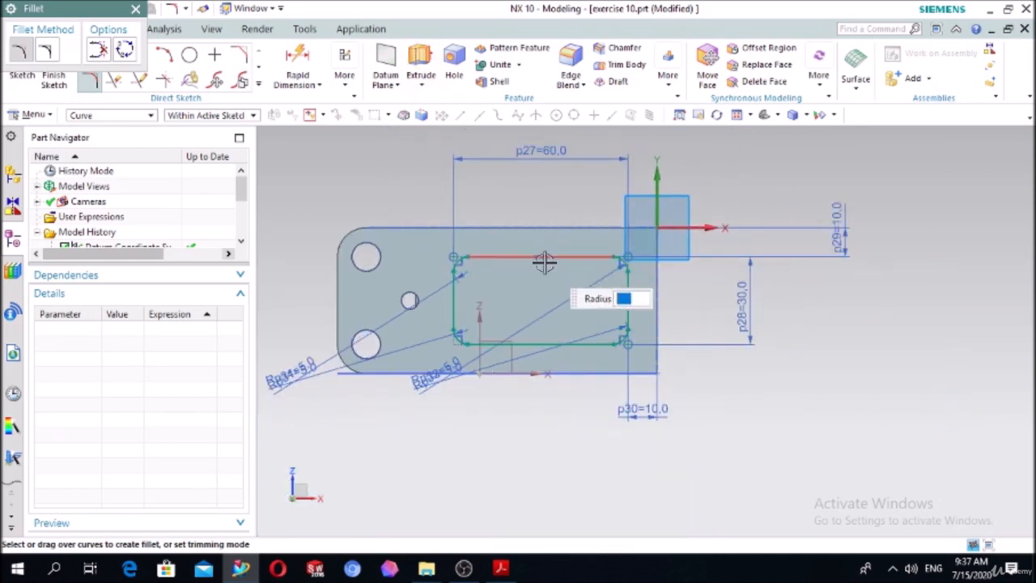
click(421, 69)
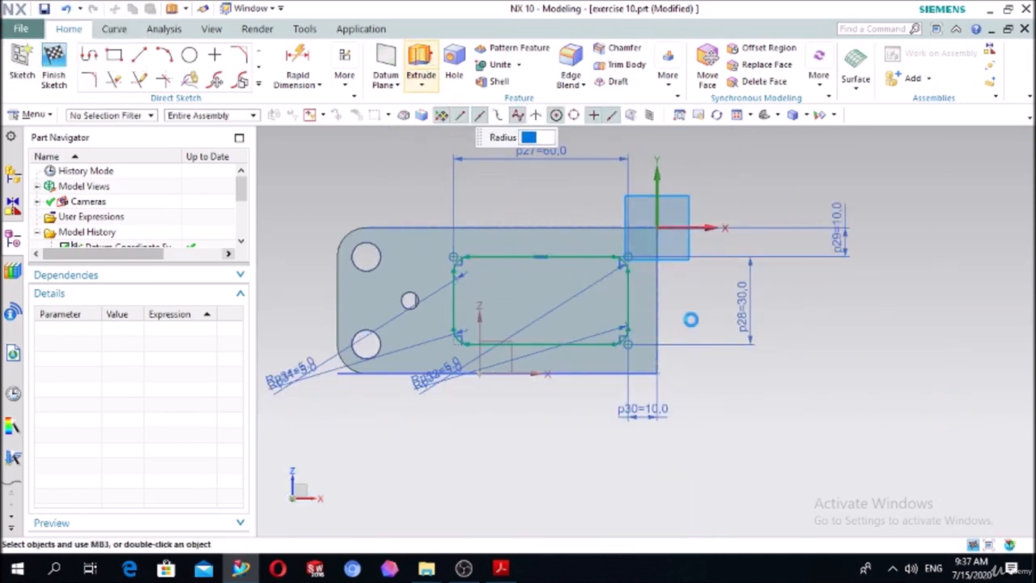
middle_drag(578, 412, 560, 429)
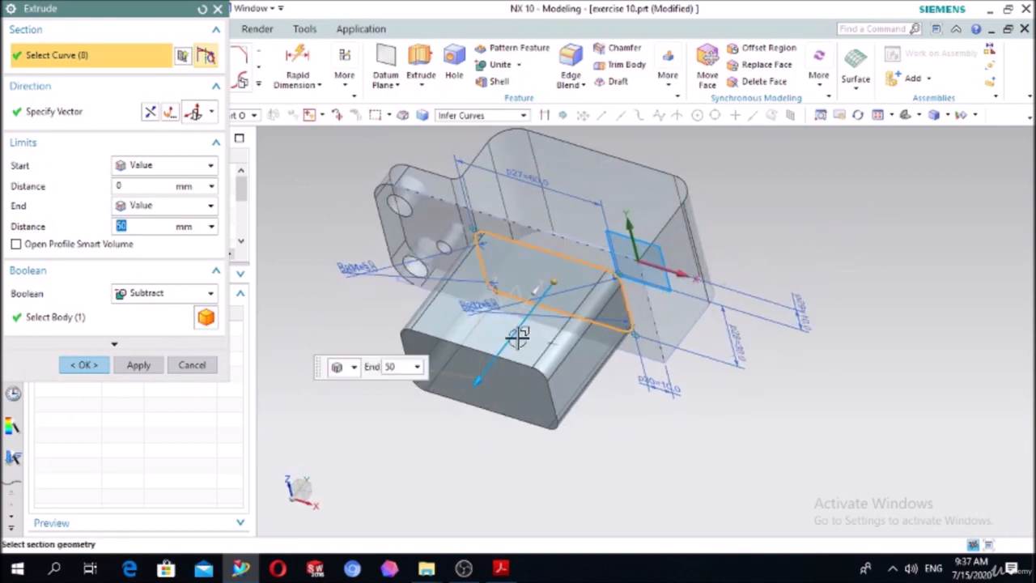
double_click(475, 380)
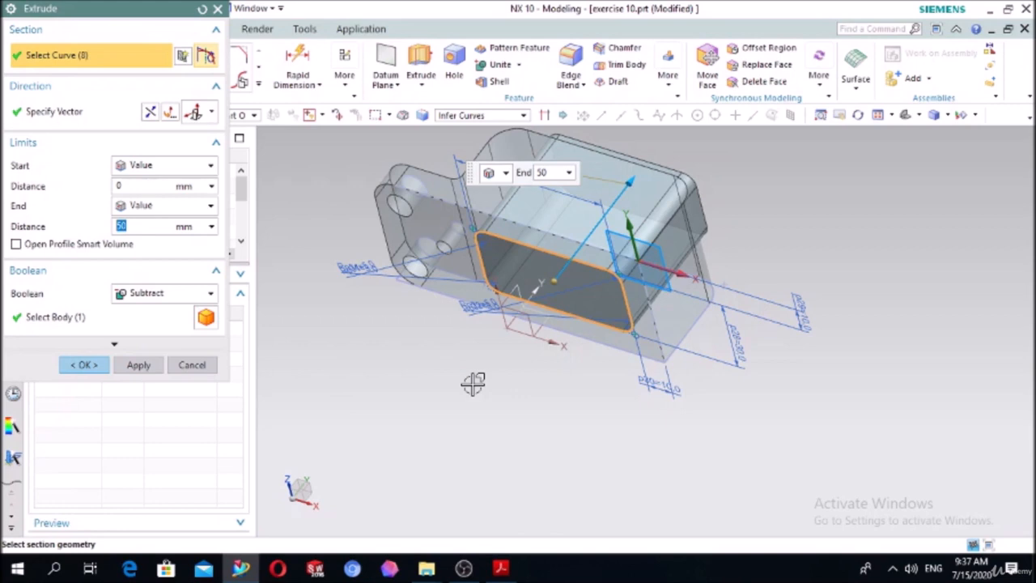
text(3)
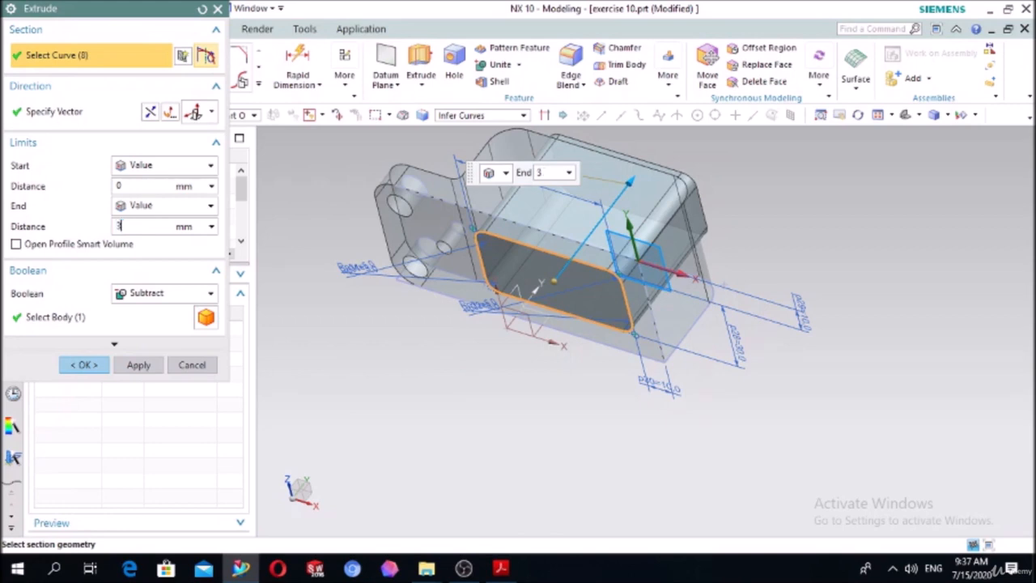
key(Return)
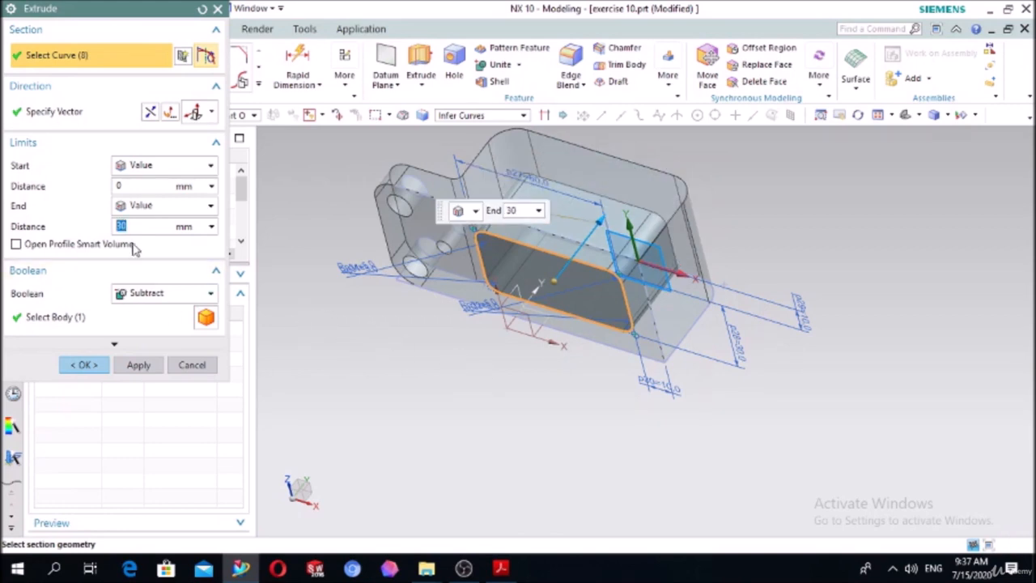
click(83, 364)
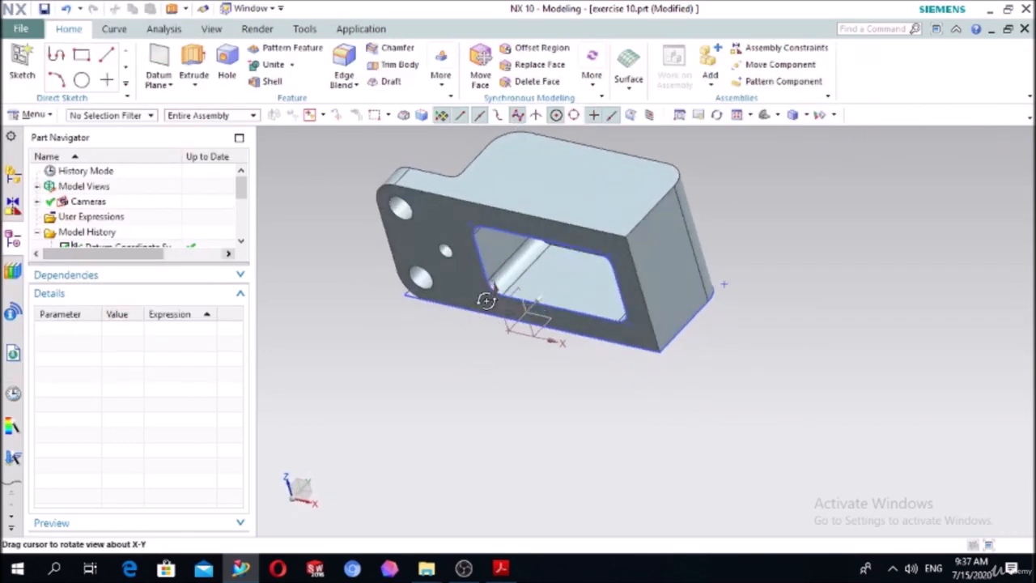
- Start a new sketch on the flat top face of the thick block
mouse_move(485, 300)
middle_down()
mouse_move(502, 295)
mouse_move(432, 349)
mouse_move(331, 315)
mouse_move(335, 349)
middle_up()
scroll(509, 296, down, 2)
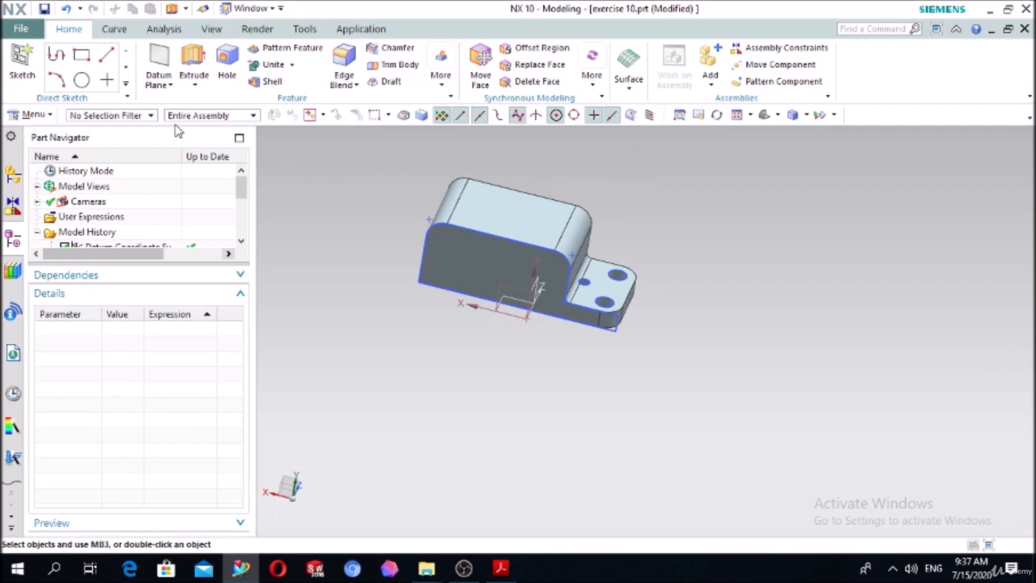
click(23, 66)
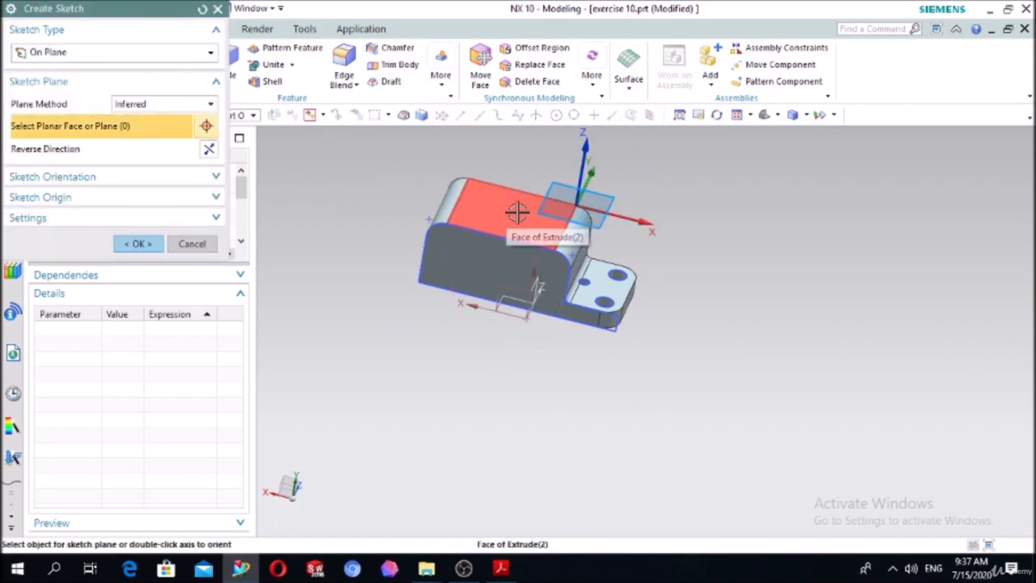
click(134, 245)
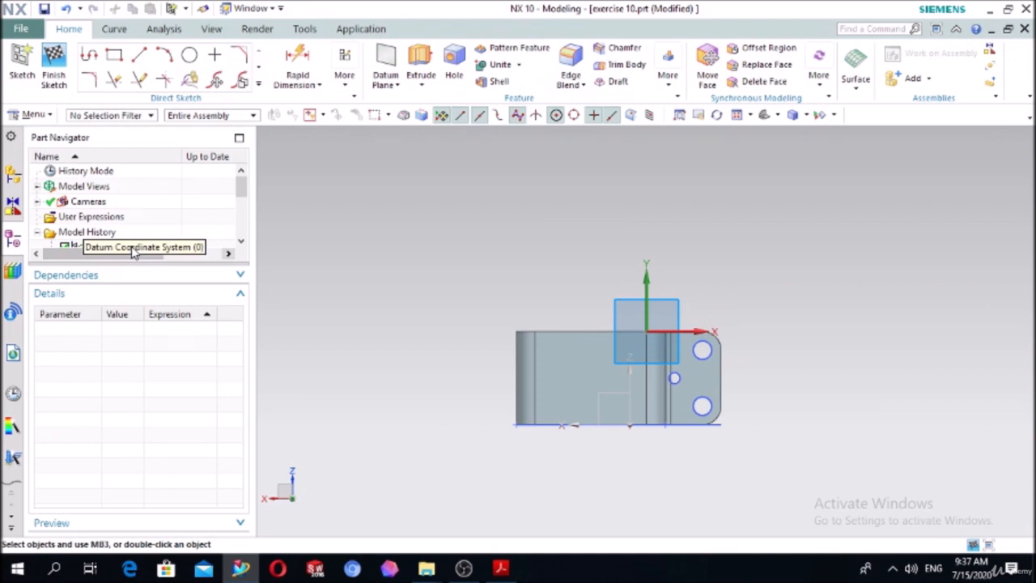
- Sketch a 20 mm diameter circle near the middle of the block's top face
click(188, 54)
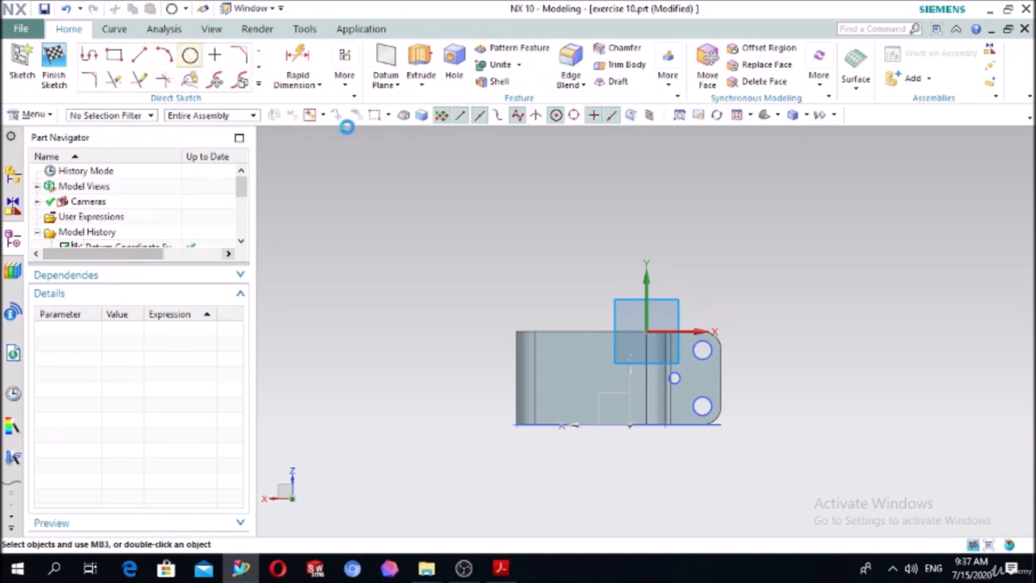
scroll(607, 397, up, 2)
click(567, 363)
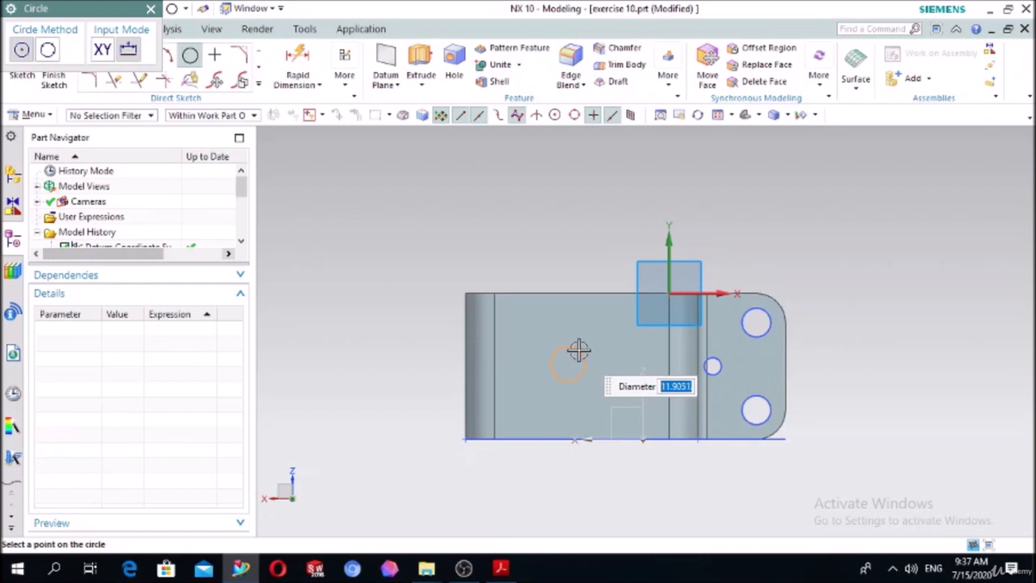
text(20)
key(Return)
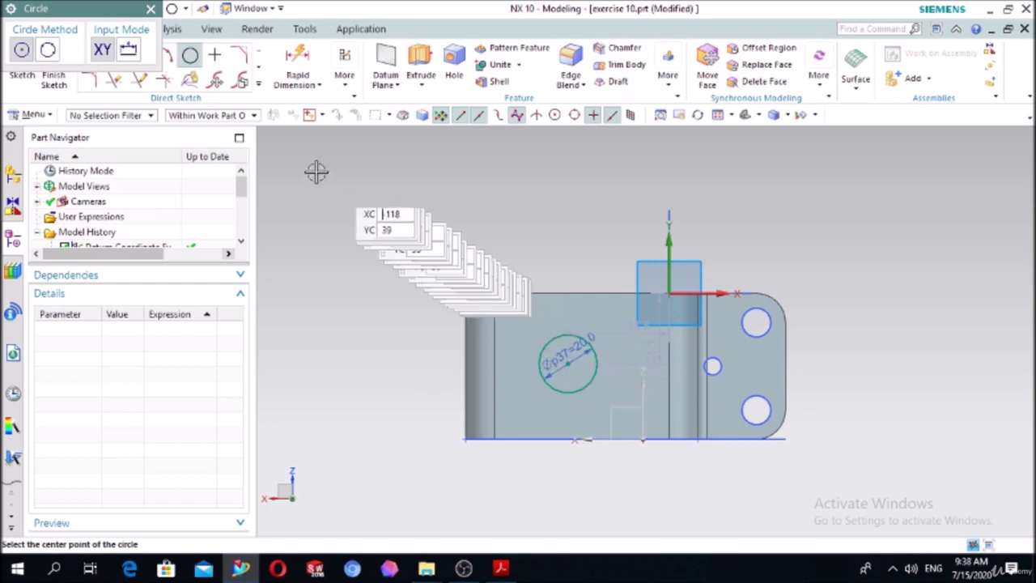
click(150, 9)
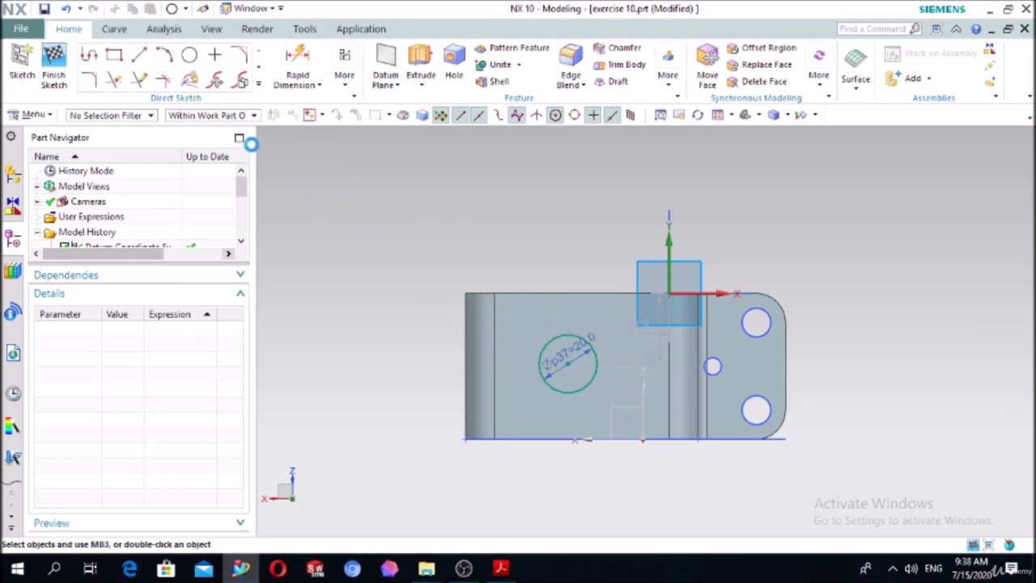
- Centre the circle on the top face with midpoint constraints from its centre to a long edge and a short edge
key(c)
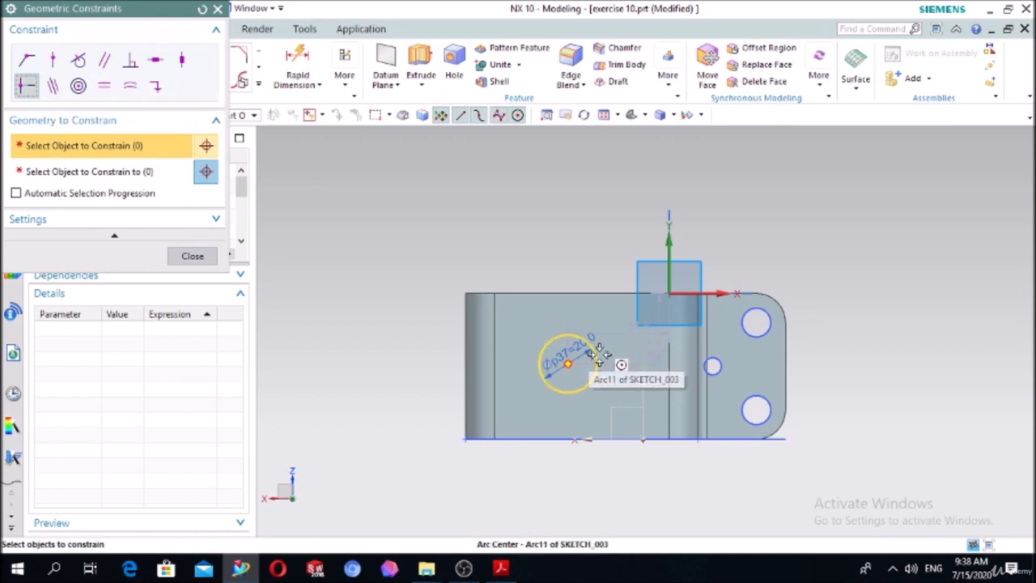
click(26, 91)
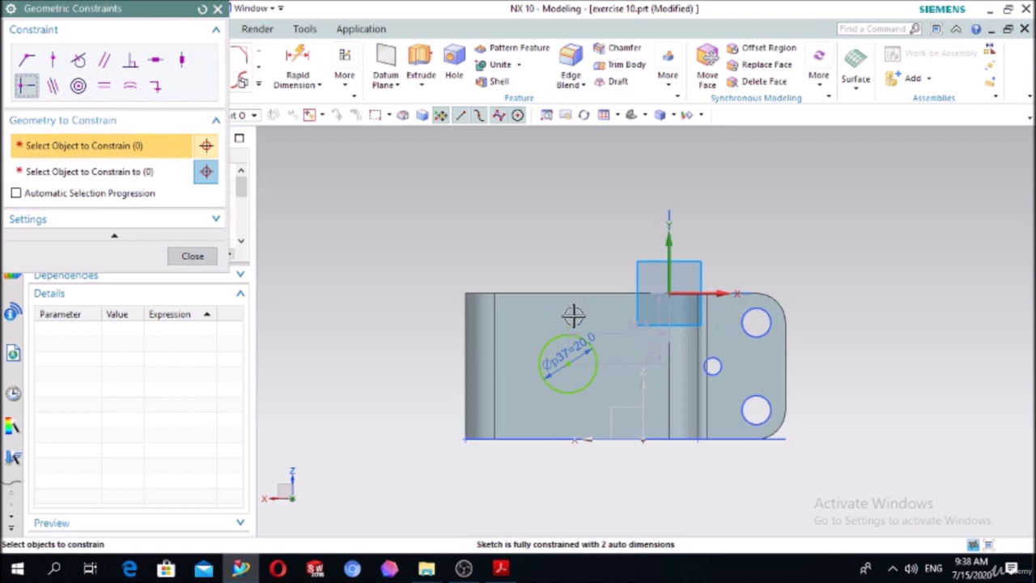
click(597, 365)
click(150, 173)
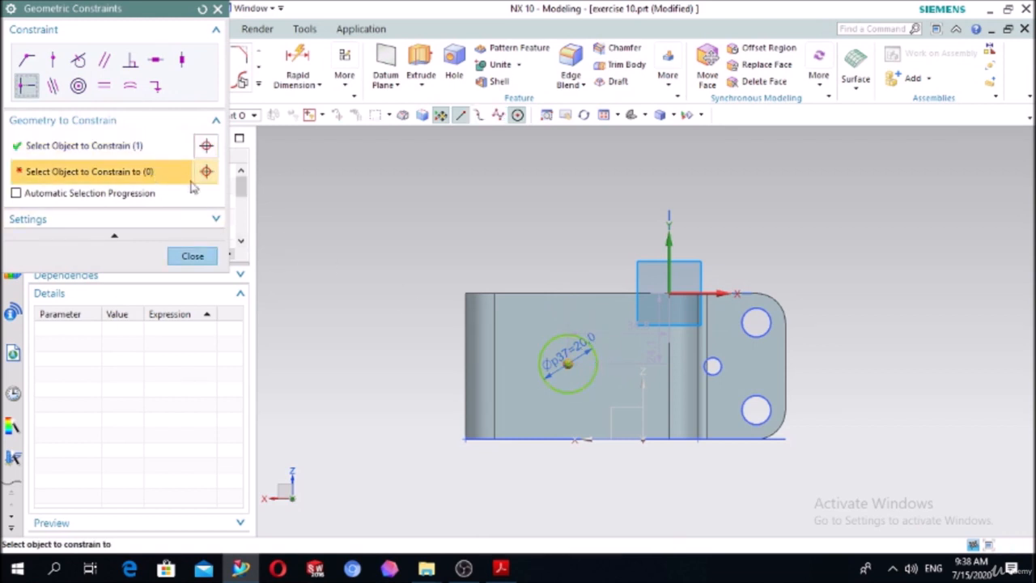
click(556, 290)
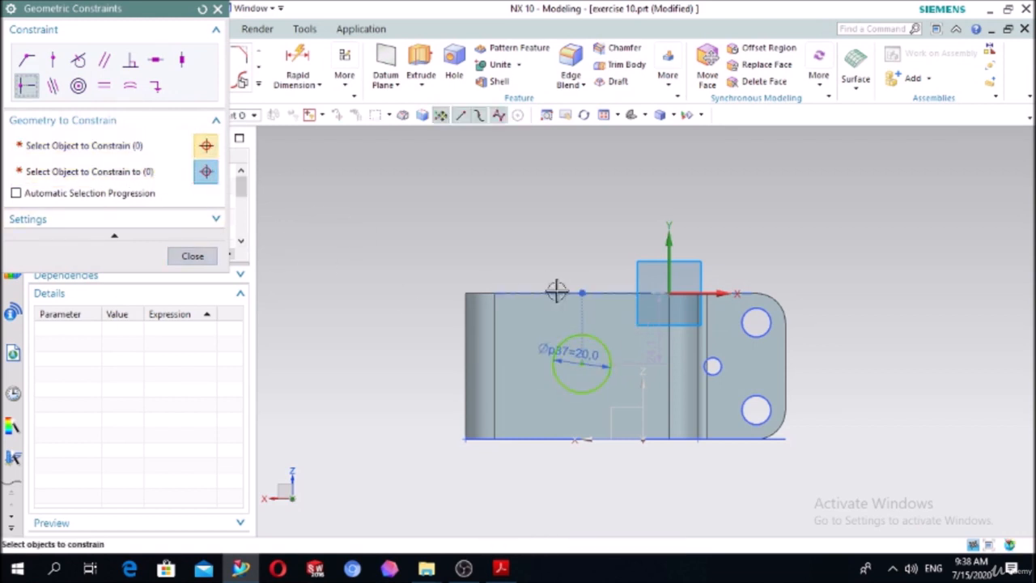
click(608, 352)
click(138, 173)
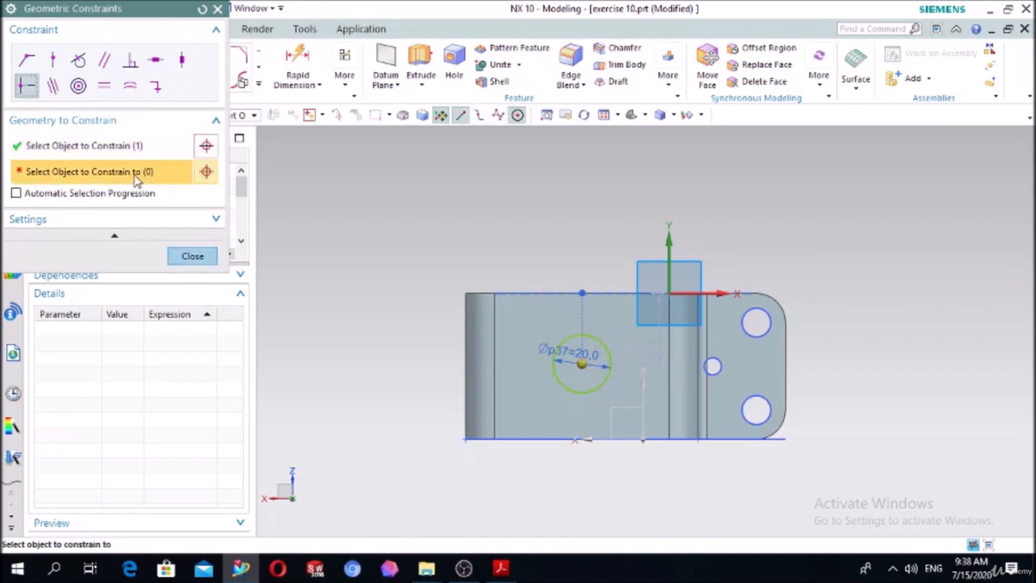
click(493, 364)
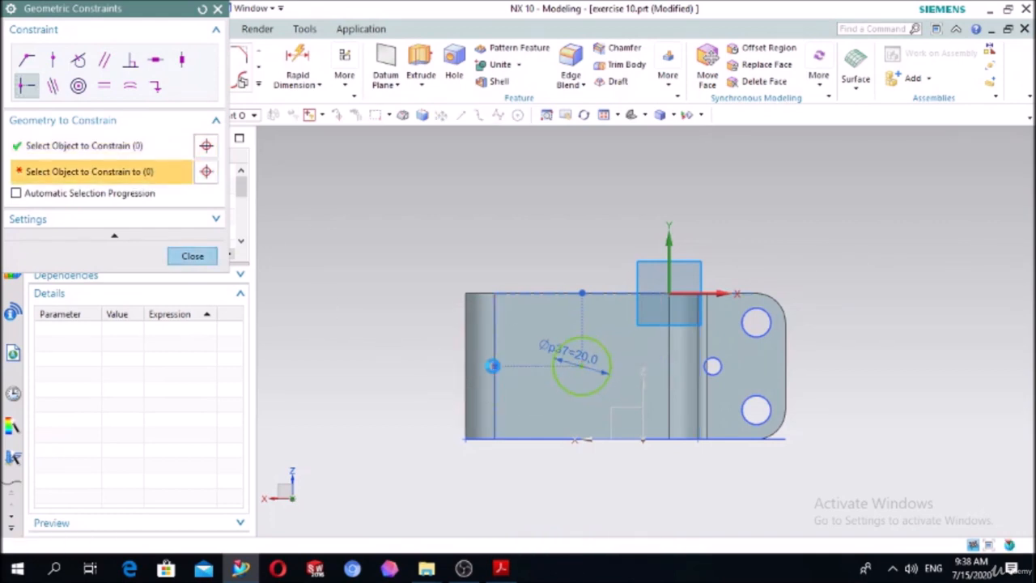
click(192, 256)
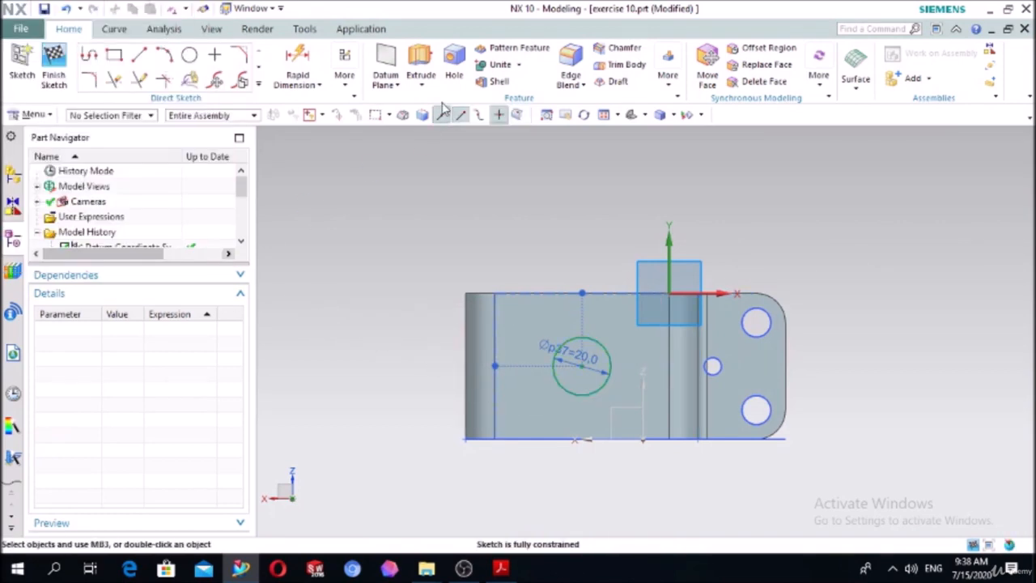
- Extrude the 20 mm circle 5 mm down into the block as a subtracted recess, reversing the direction
click(421, 63)
middle_drag(345, 303, 339, 248)
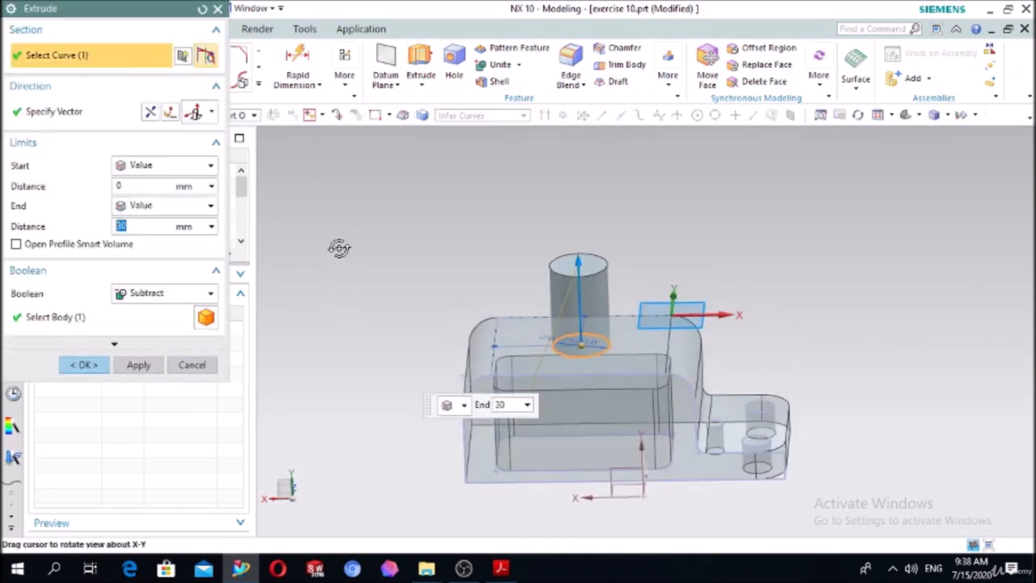
double_click(578, 261)
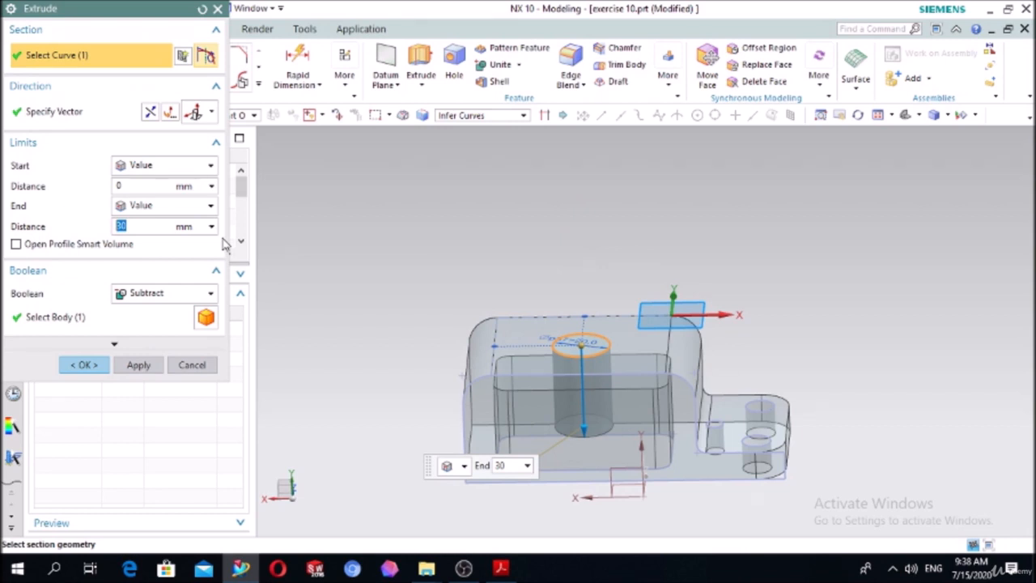
key(Return)
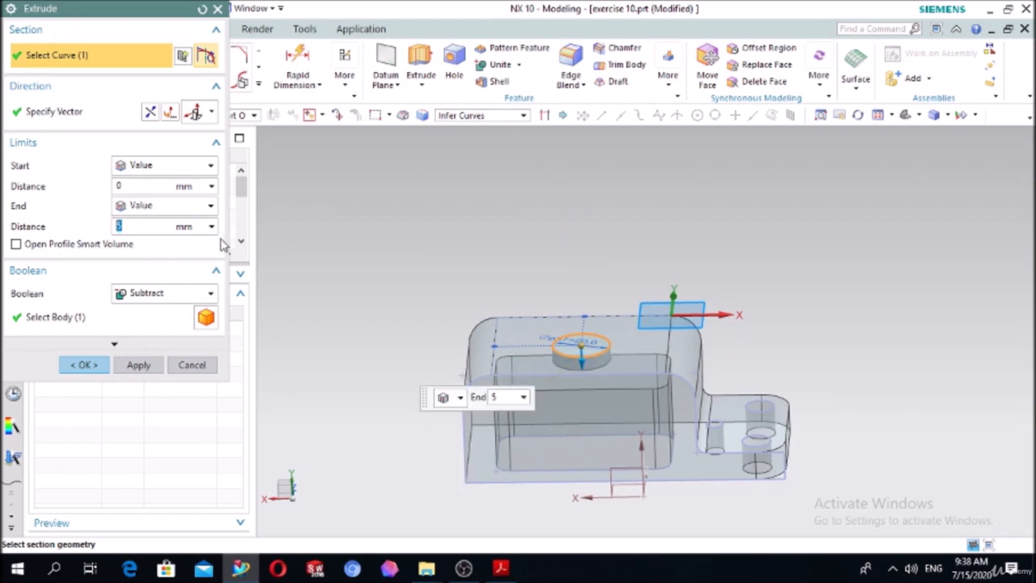
click(88, 364)
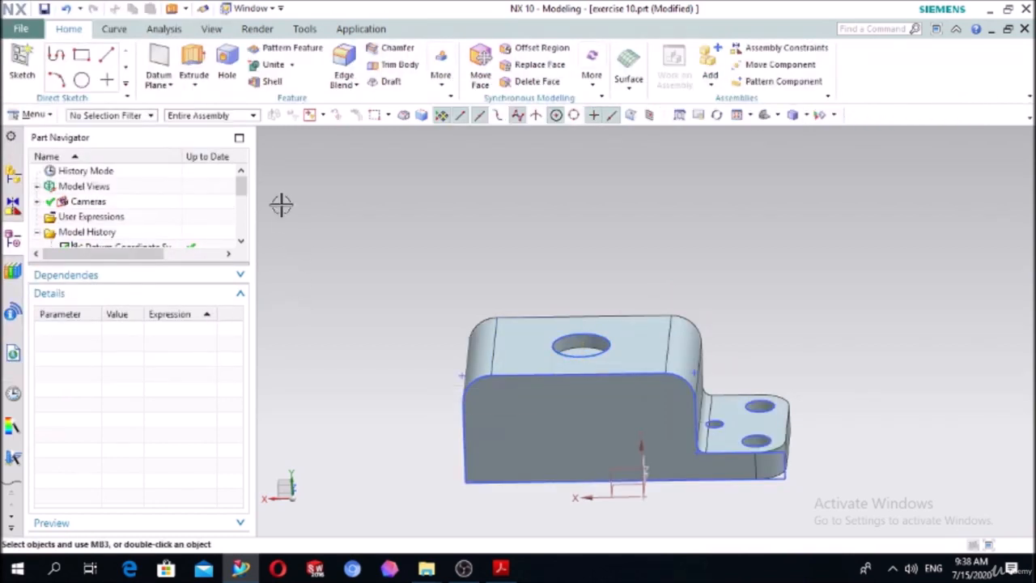
- Start a new sketch on the block's flat top face, beside the 20 mm recess
click(22, 65)
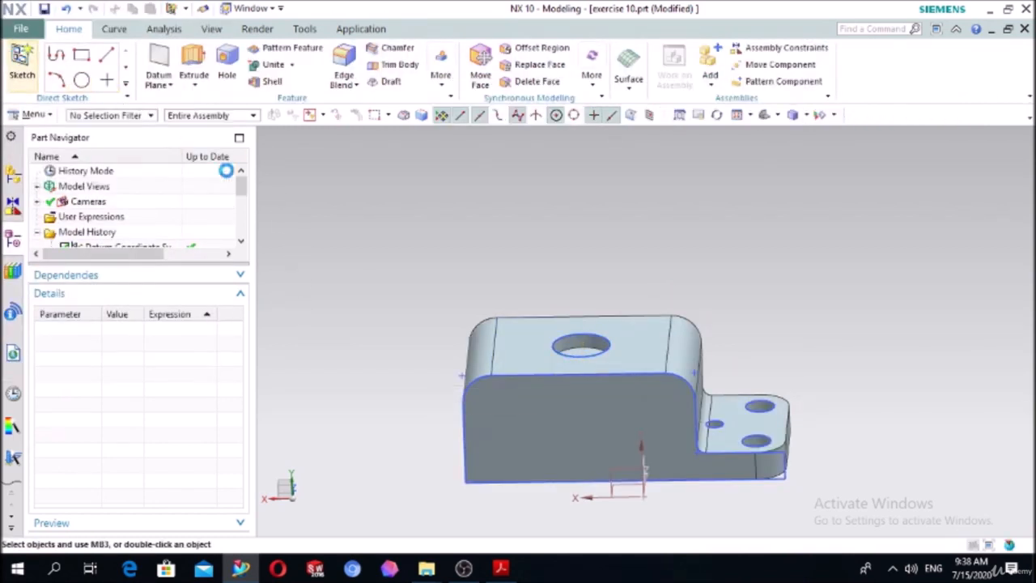
click(582, 354)
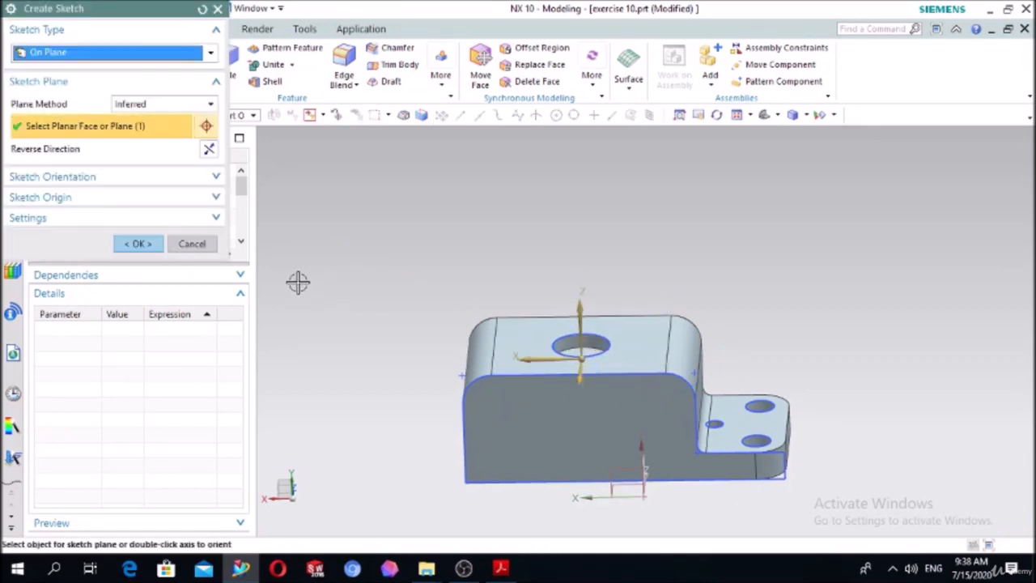
click(140, 244)
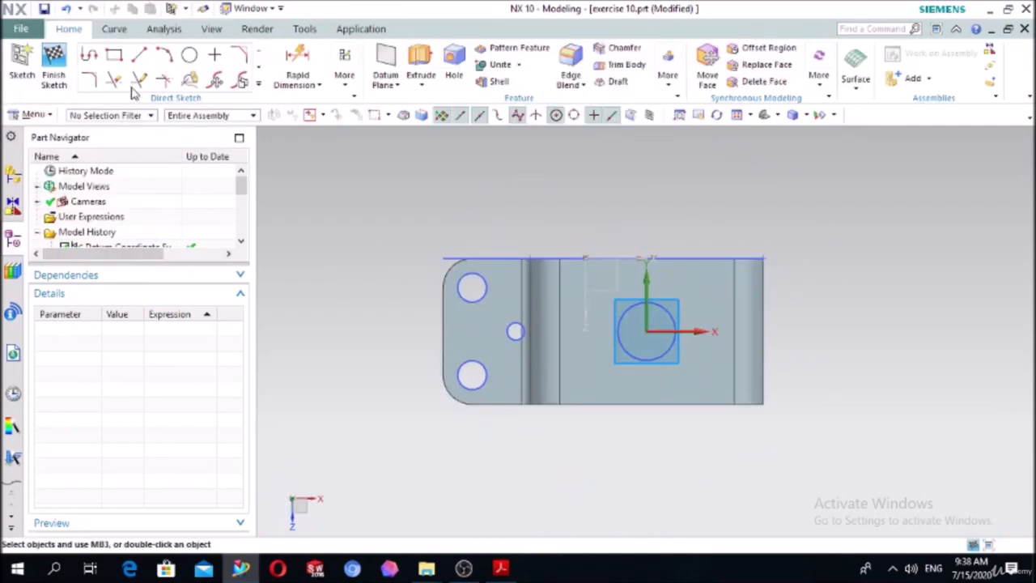
- Sketch a 10 mm diameter circle concentric with the 20 mm recess and finish the sketch
click(189, 57)
scroll(680, 273, up, 2)
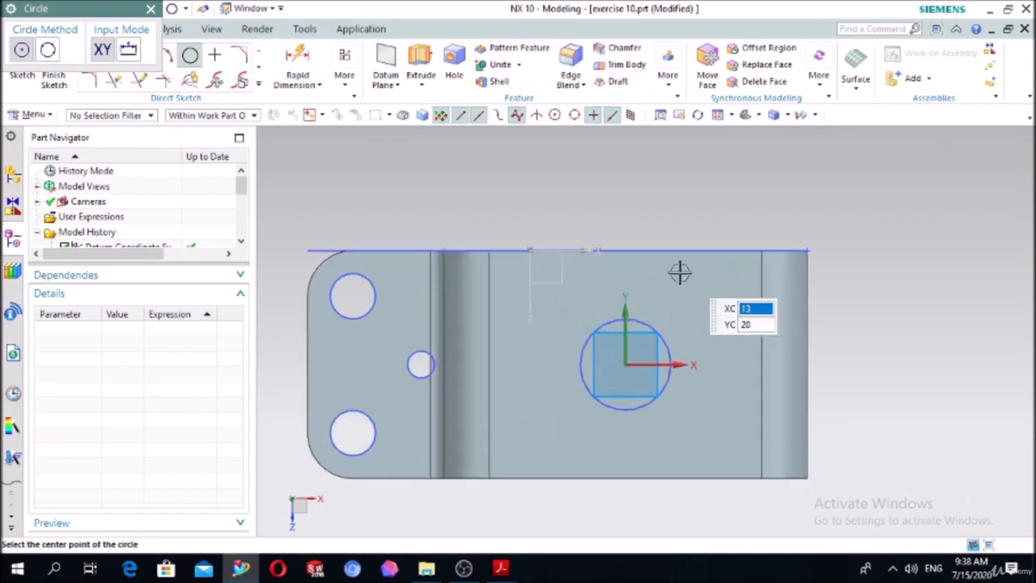
click(637, 355)
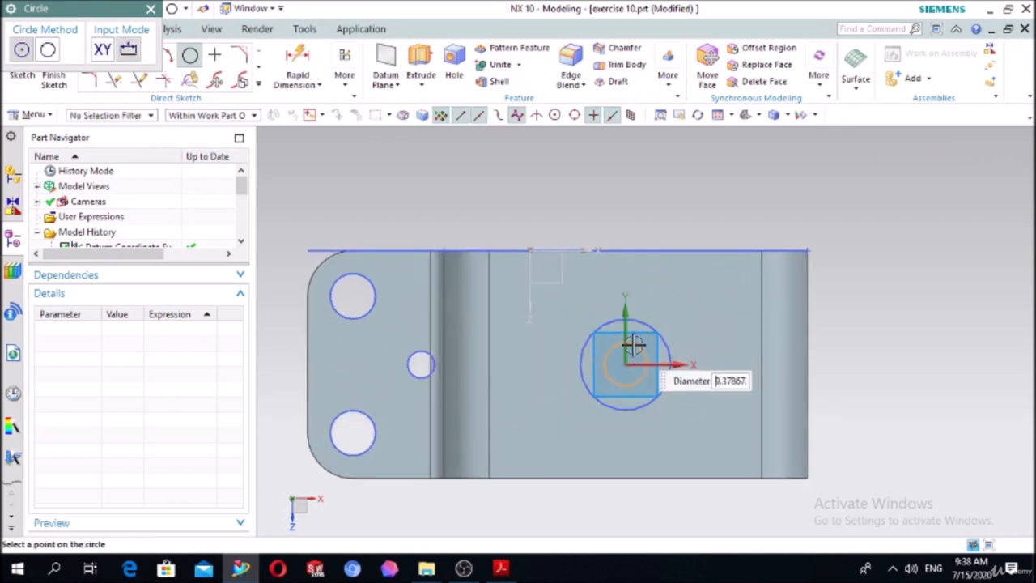
text(10)
key(Return)
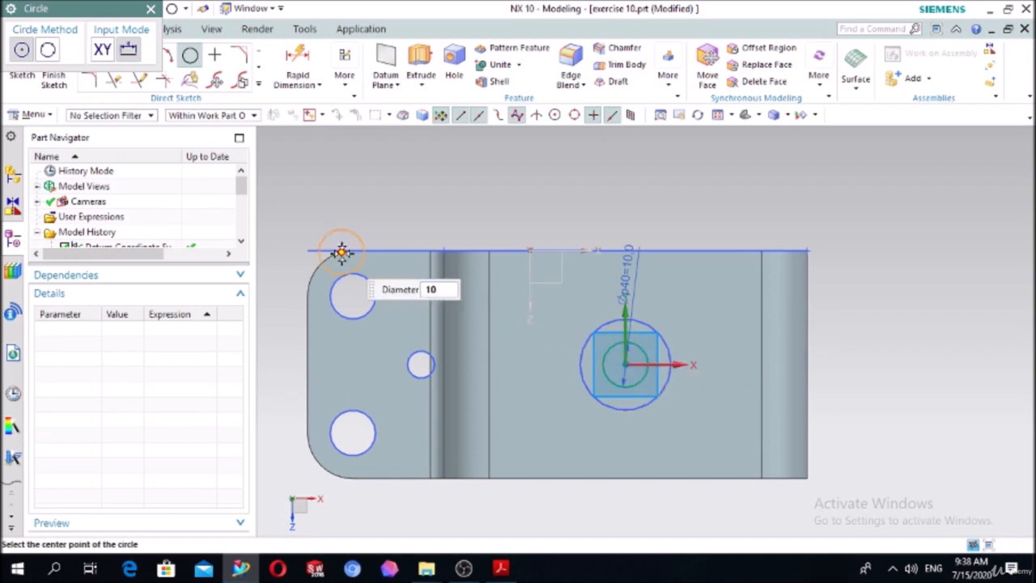
key(ctrl+q)
- Set up a subtracting Extrude of the 10 mm circle and reverse its direction down into the block
click(420, 74)
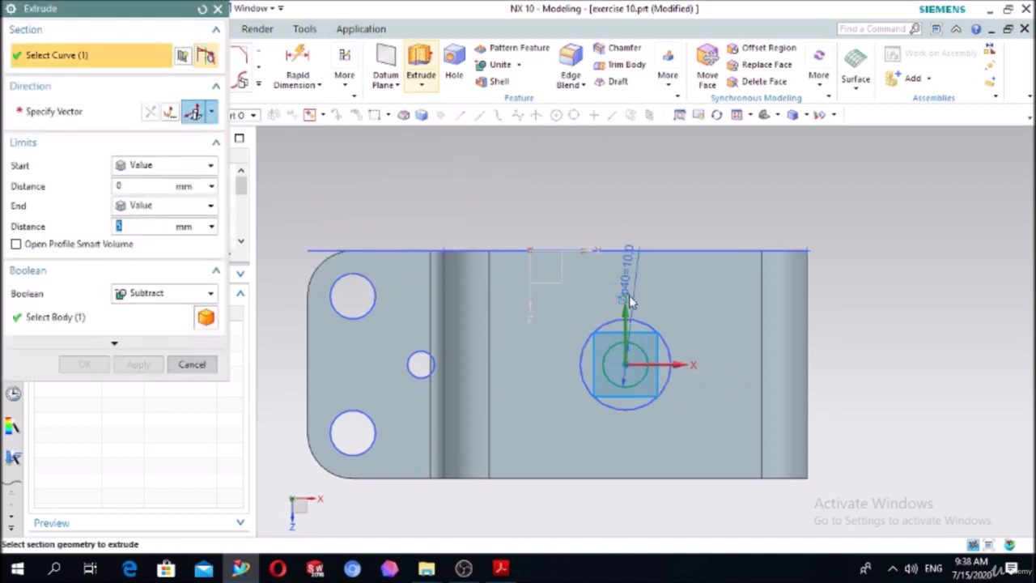
scroll(625, 381, down, 2)
middle_click(565, 411)
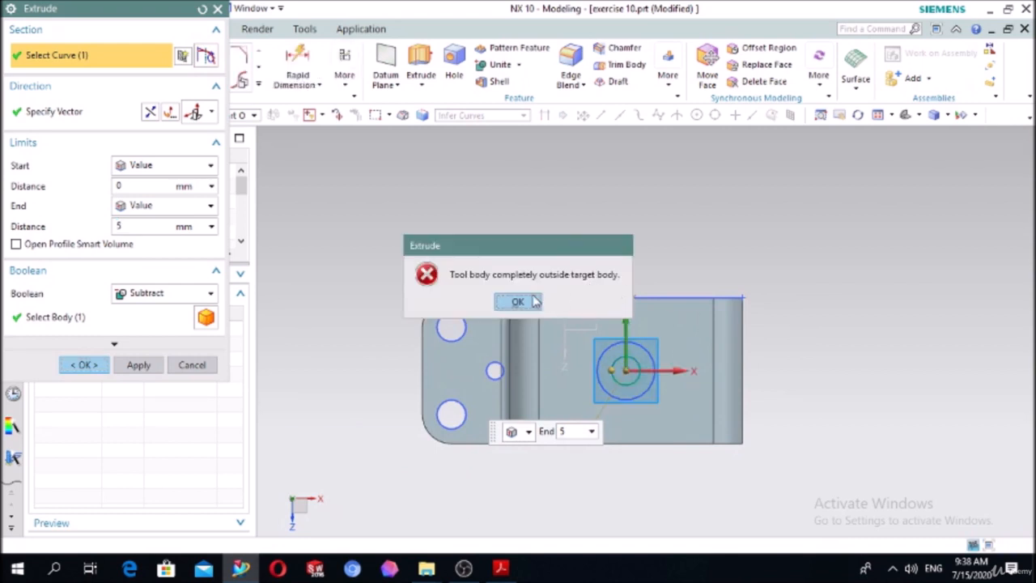
click(518, 300)
middle_drag(720, 226, 705, 210)
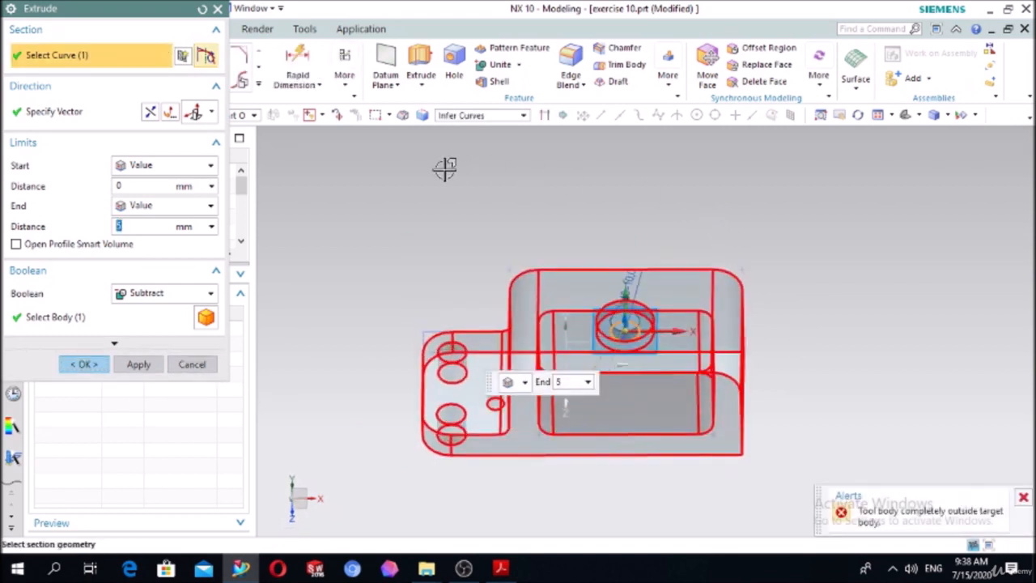
click(421, 66)
scroll(627, 328, up, 3)
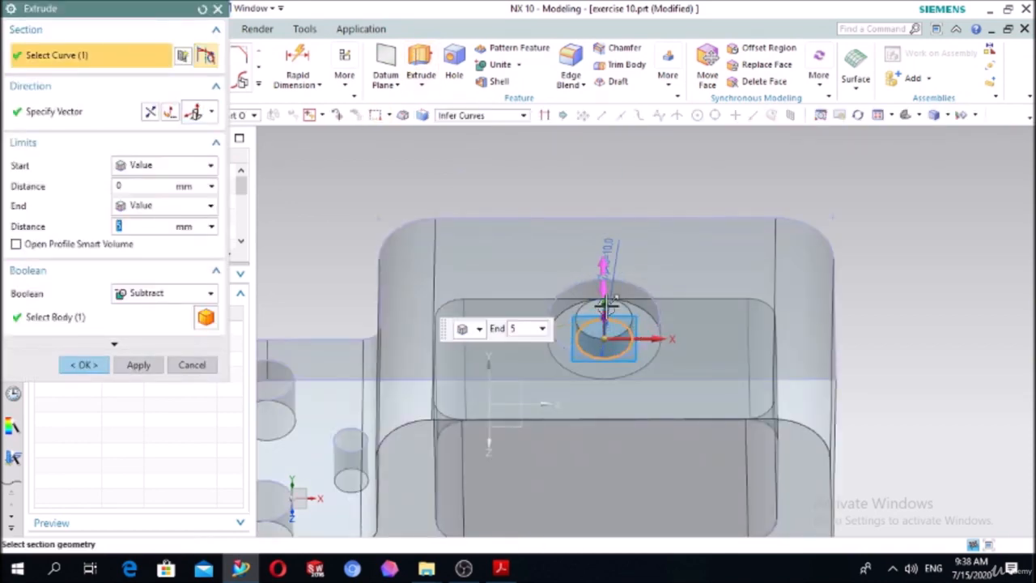
- Set the extrude's end limit to Until Selected, pick the underside pocket's inner flat face, and complete the 10 mm hole
click(161, 205)
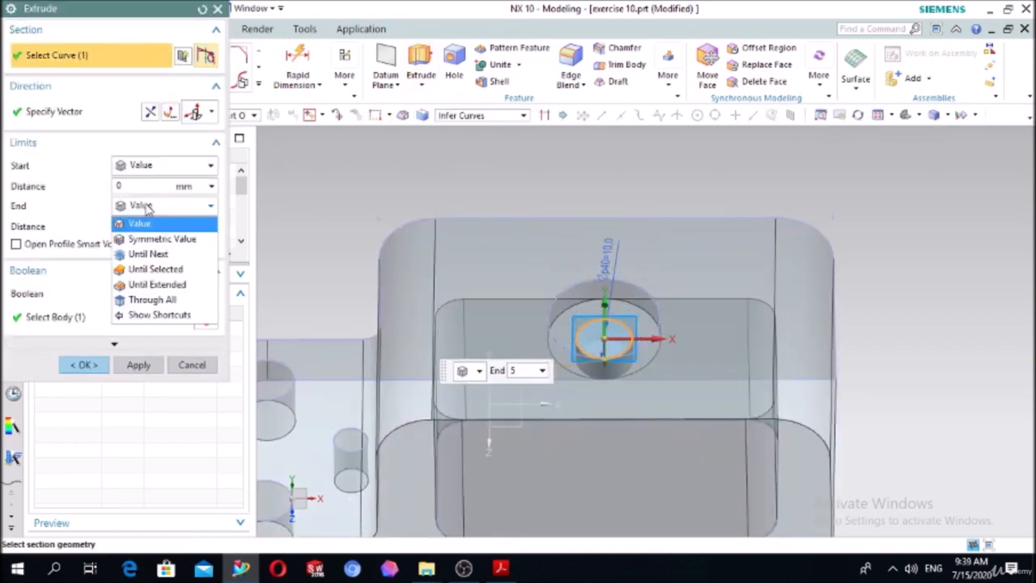
click(139, 268)
scroll(486, 272, down, 3)
middle_drag(484, 273, 483, 423)
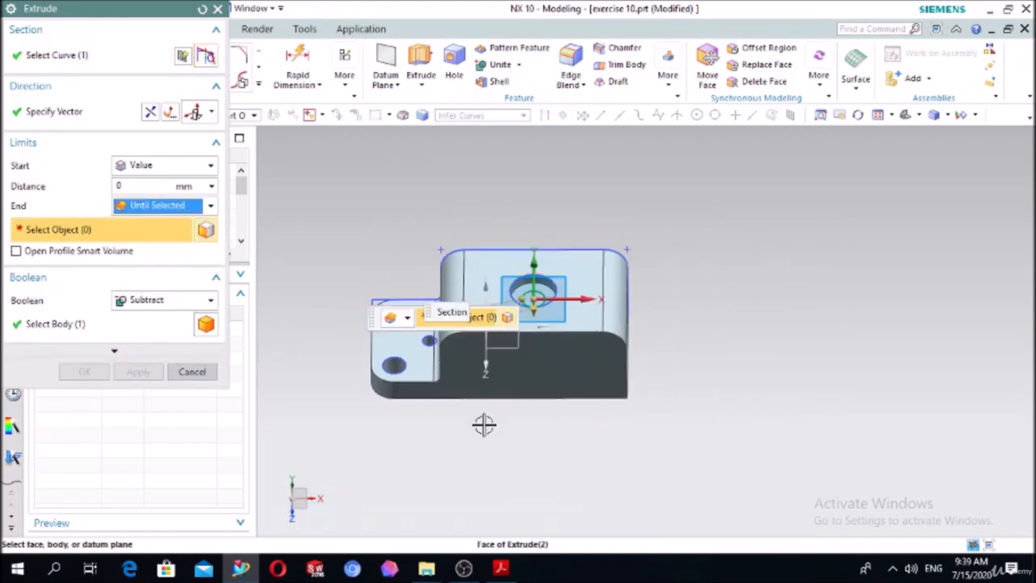
middle_drag(474, 497, 475, 412)
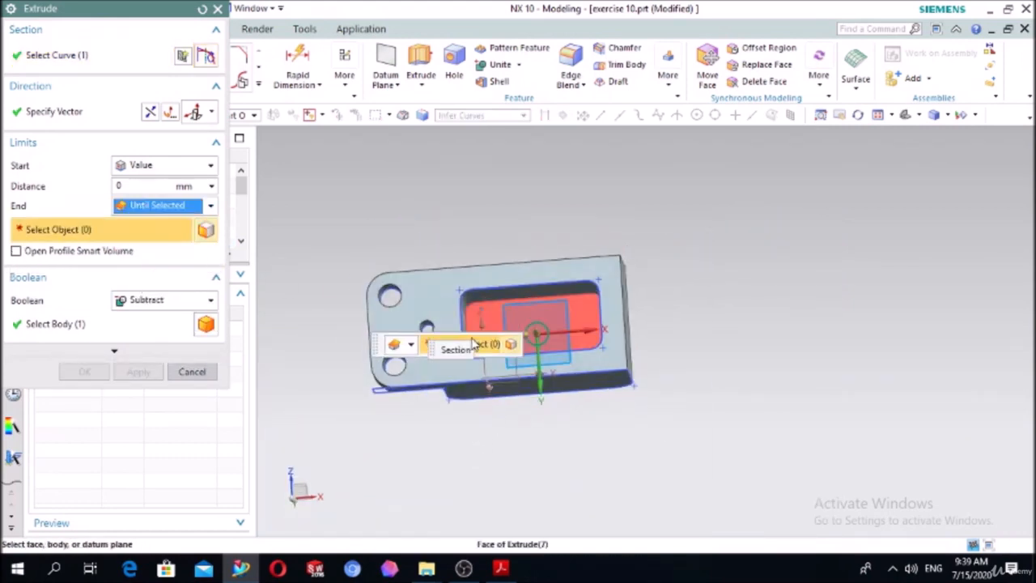
click(481, 317)
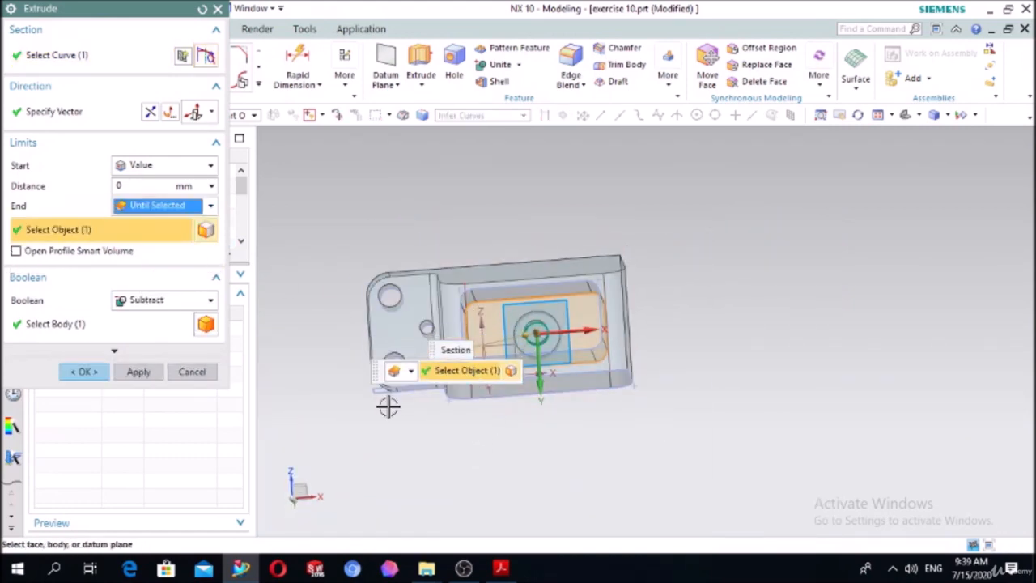
middle_drag(388, 406, 400, 493)
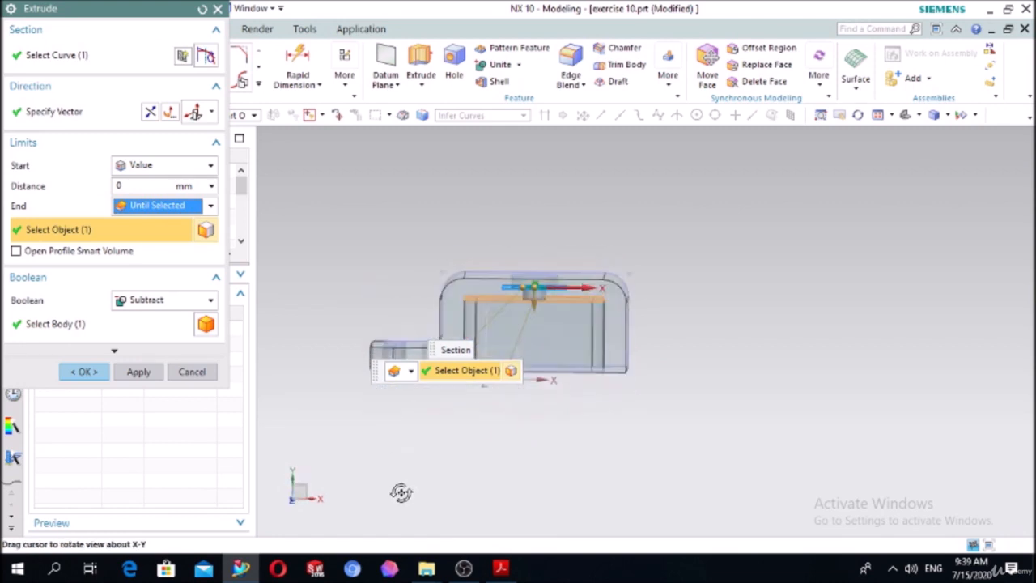
click(106, 366)
mouse_move(753, 241)
middle_down()
mouse_move(743, 297)
mouse_move(742, 245)
middle_up()
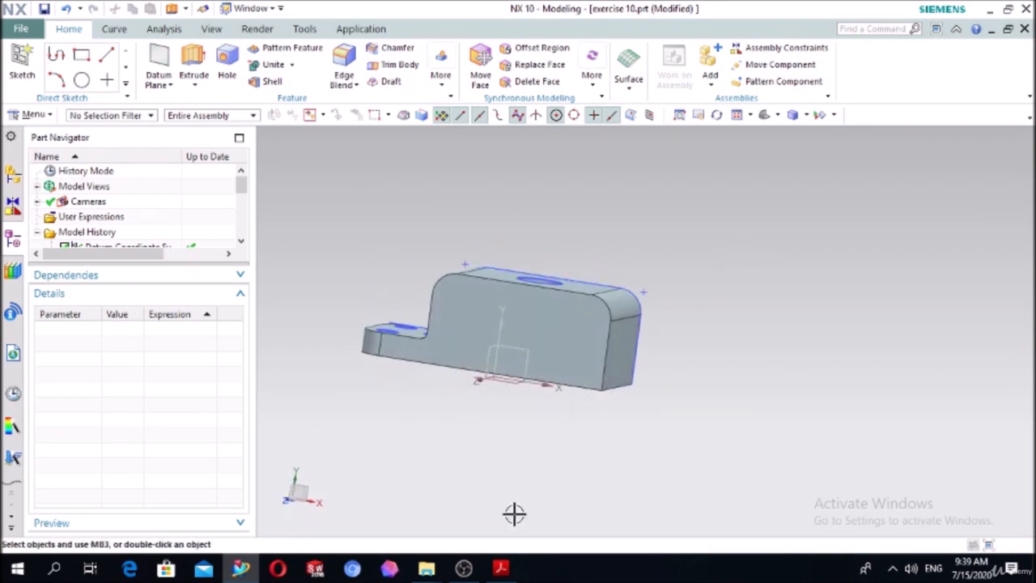
- Switch to the NX CAD-2.pdf drawings in Adobe Acrobat Reader and examine the next exercise's dimensioned views
click(502, 570)
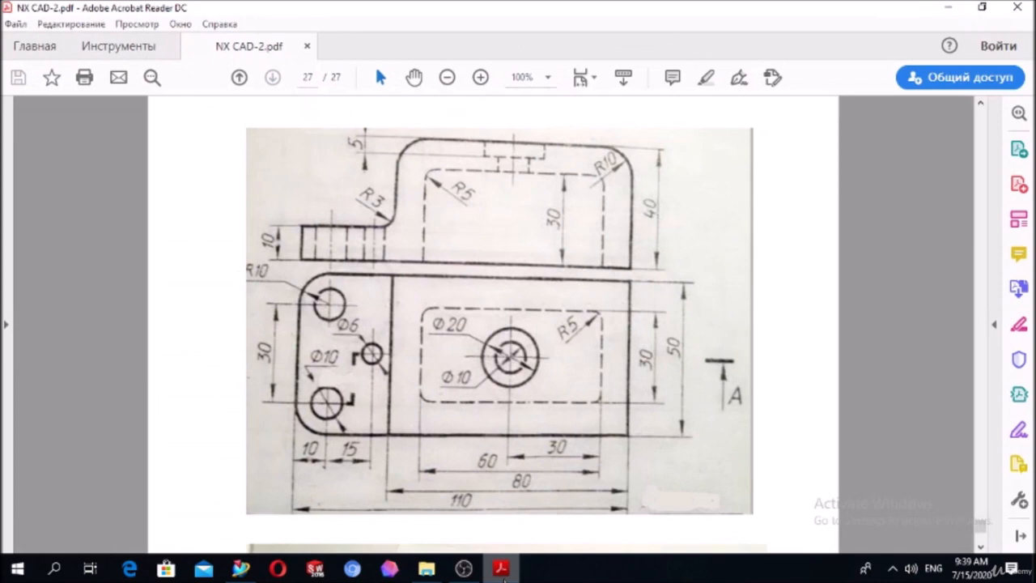
scroll(556, 427, down, 10)
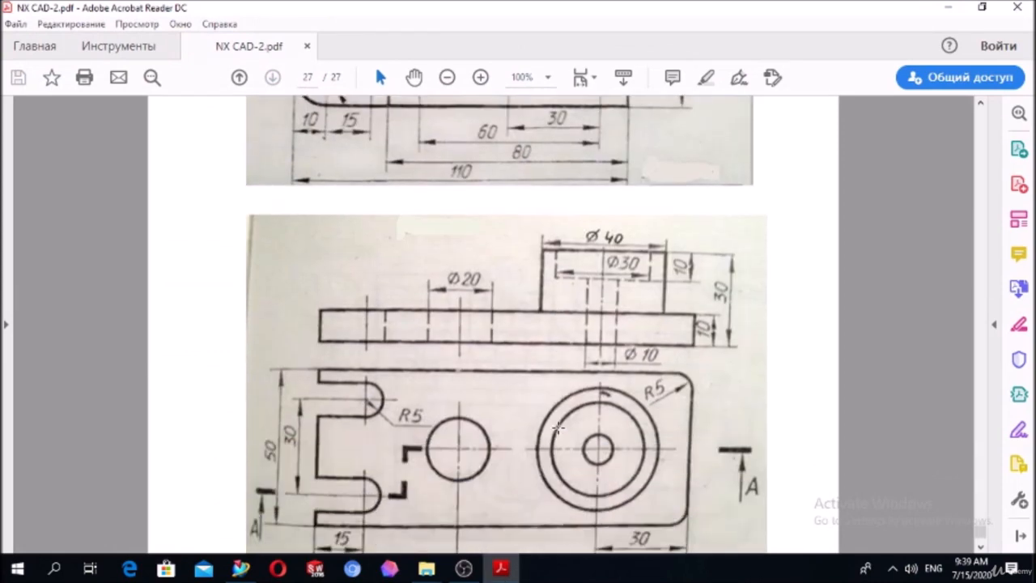
scroll(556, 427, down, 1)
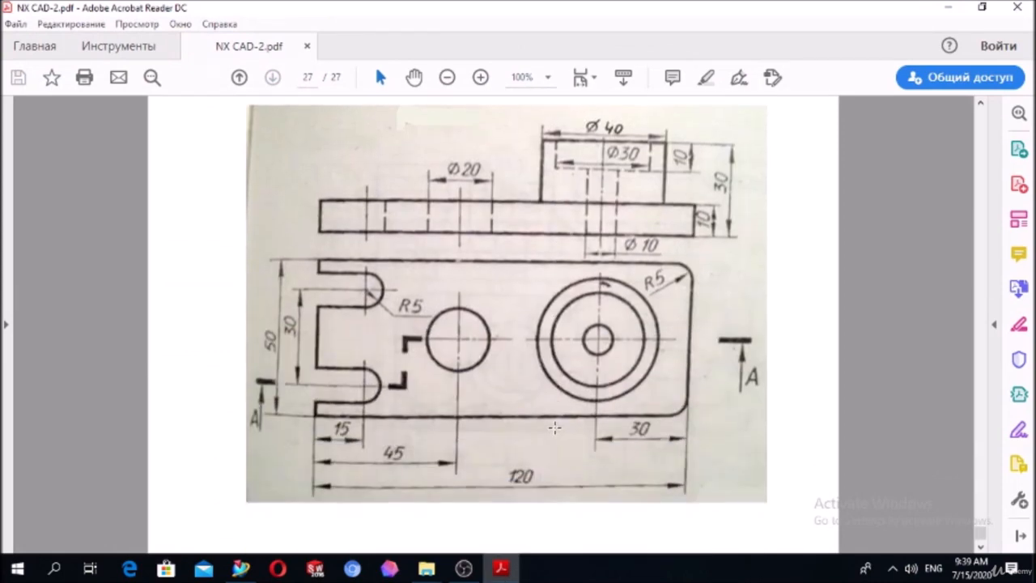
click(463, 568)
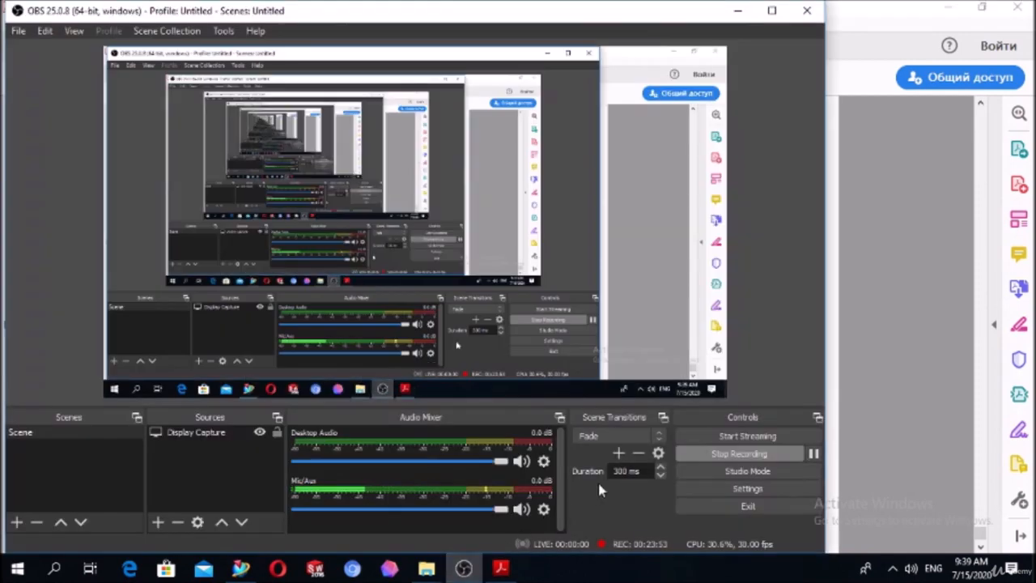
click(811, 455)
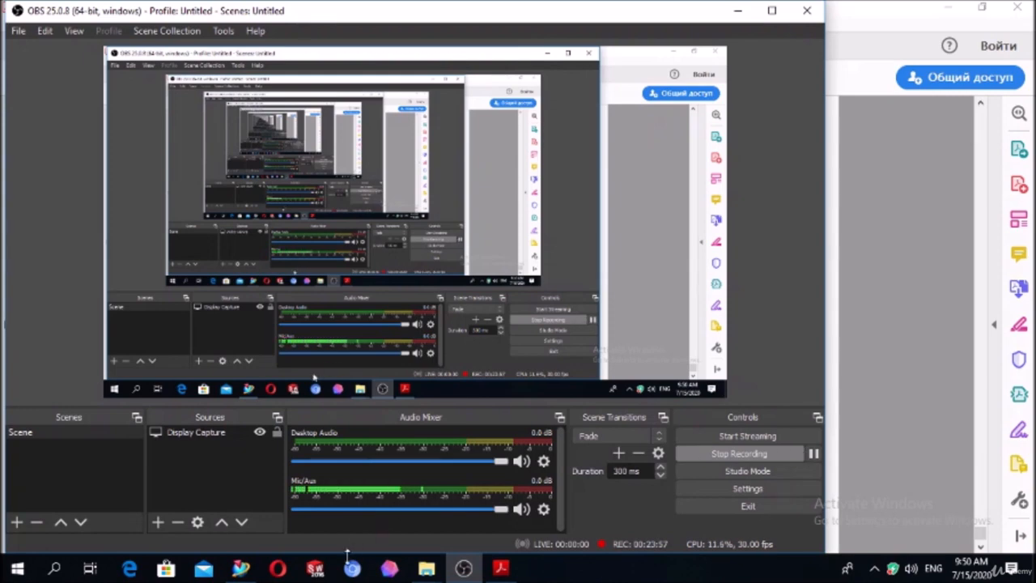
click(500, 568)
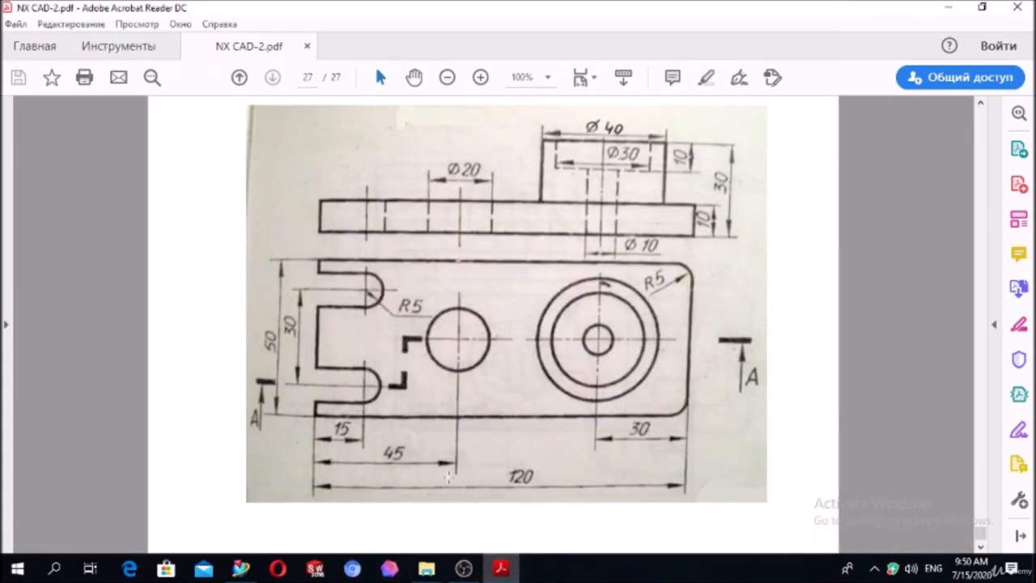
click(464, 568)
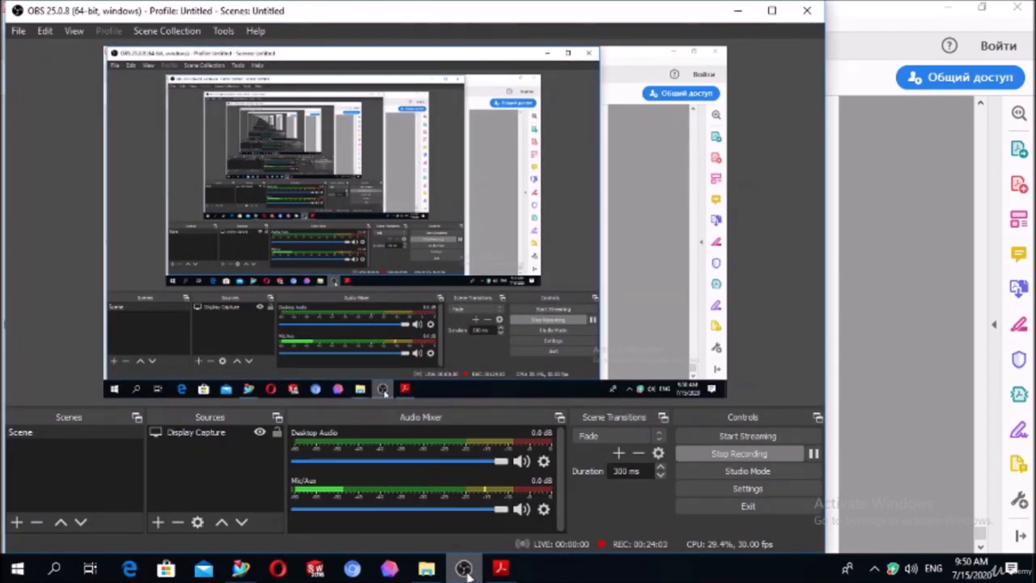
click(465, 570)
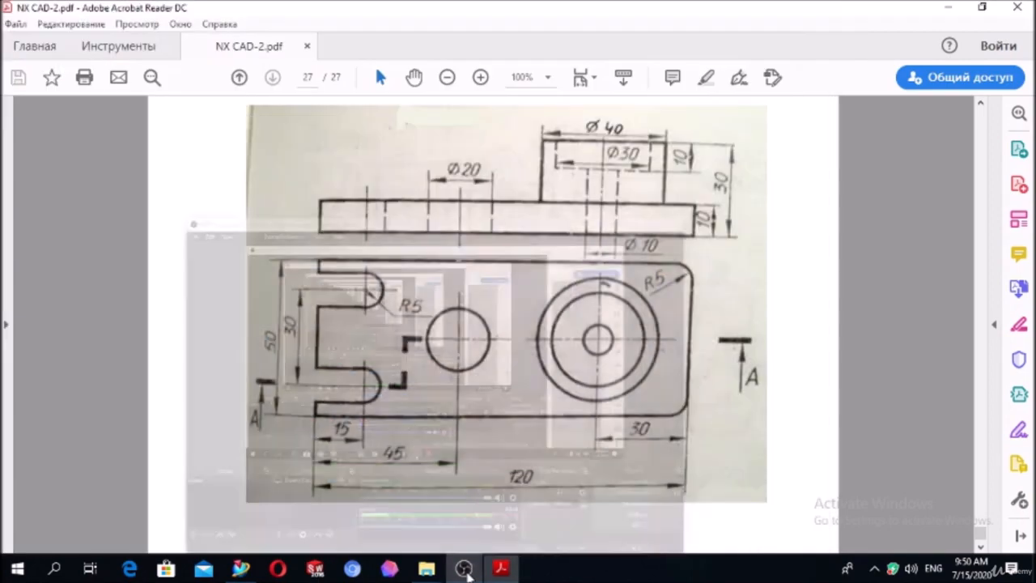
- Switch back to NX and create a new part named "exercise 11" from the millimetre Model template
click(242, 568)
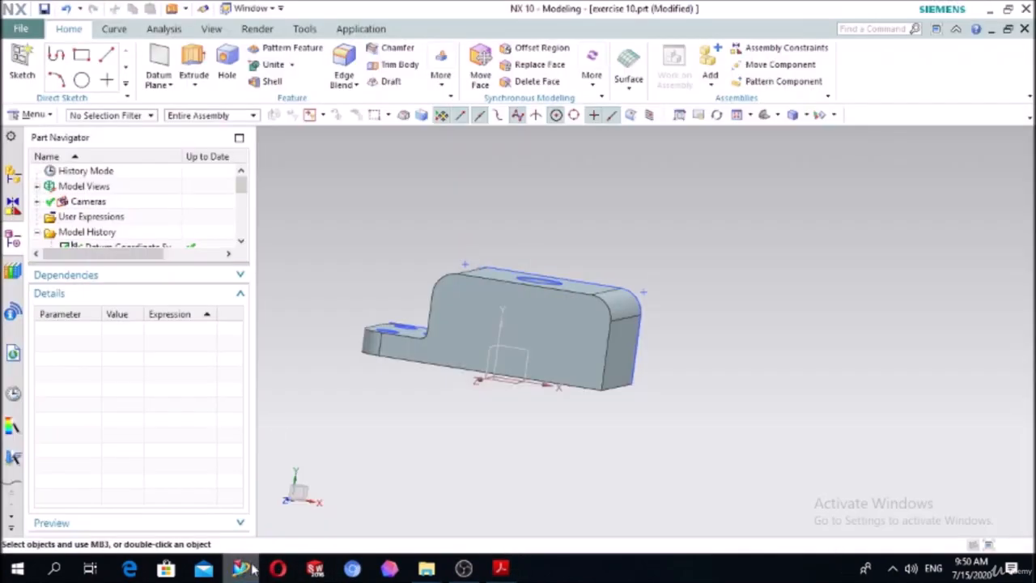
click(20, 28)
click(31, 50)
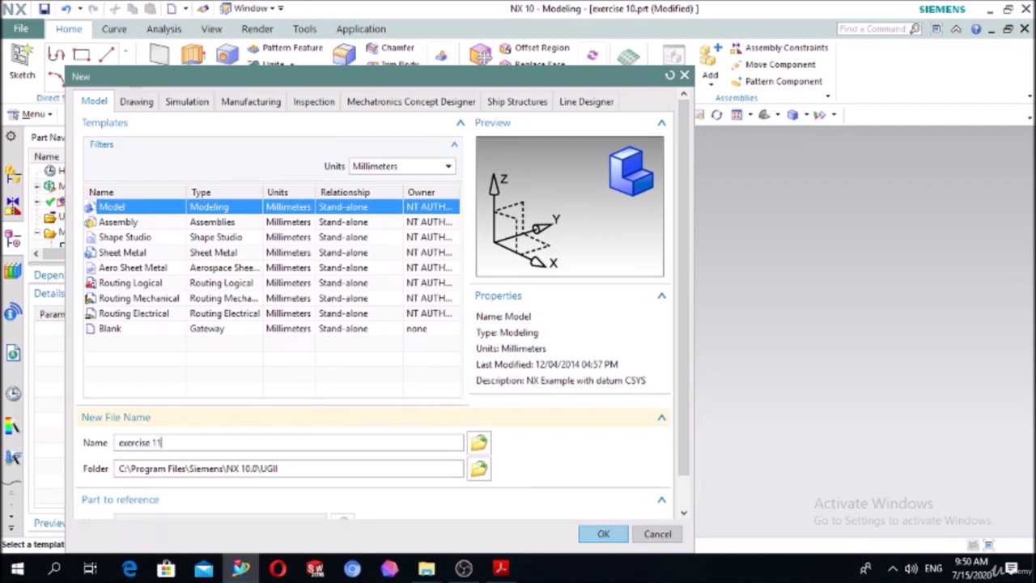
text(exercise 11)
click(620, 534)
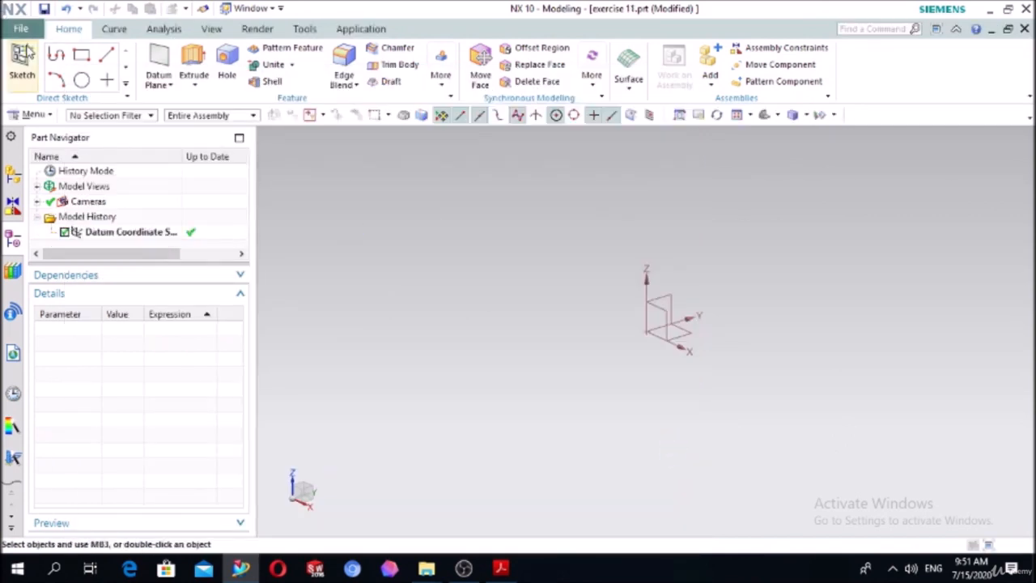
- Start a sketch on the XY plane and draw a from-center rectangle about 164 by 72.6 mm centred on the origin
click(673, 340)
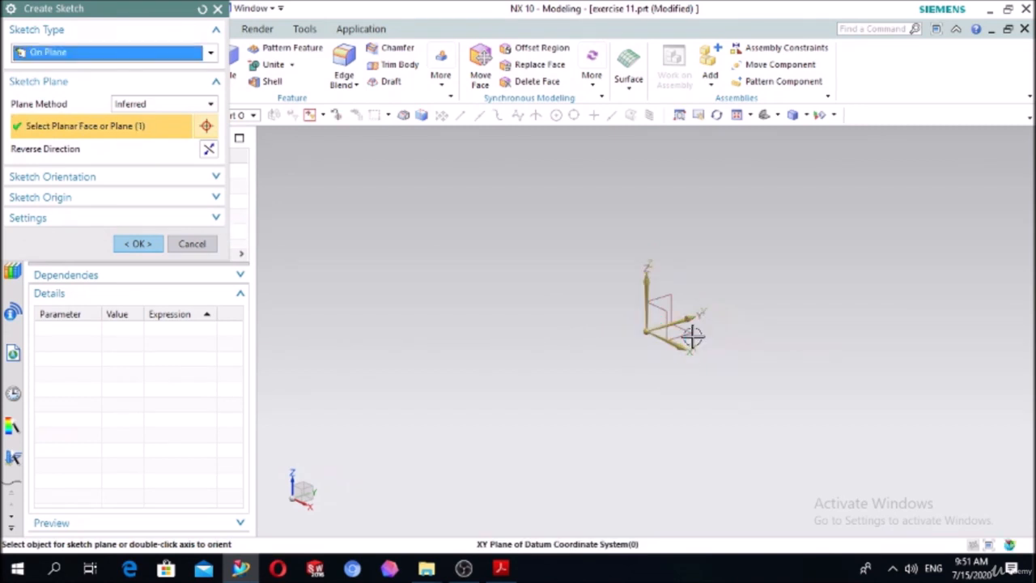
click(141, 245)
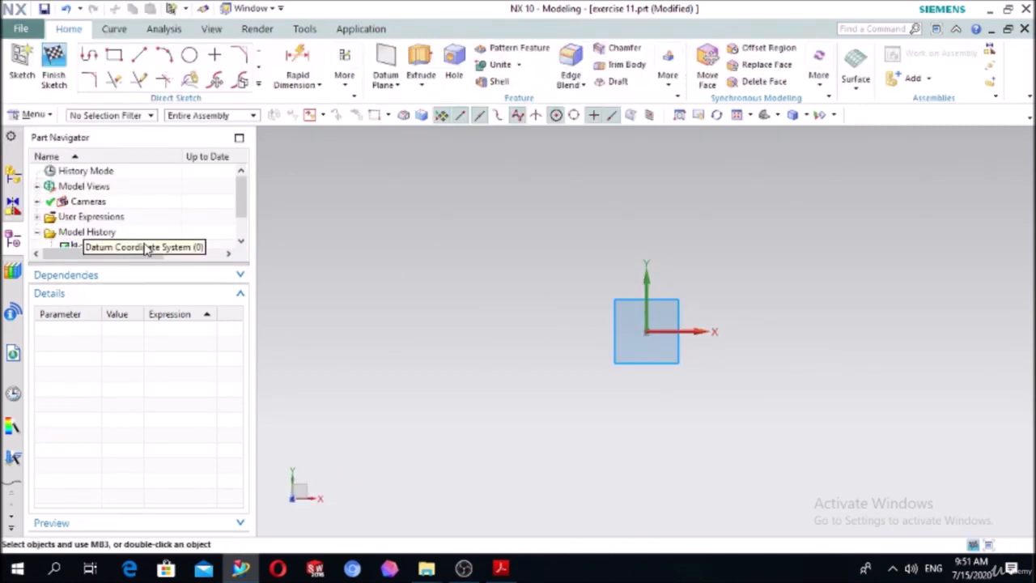
click(116, 56)
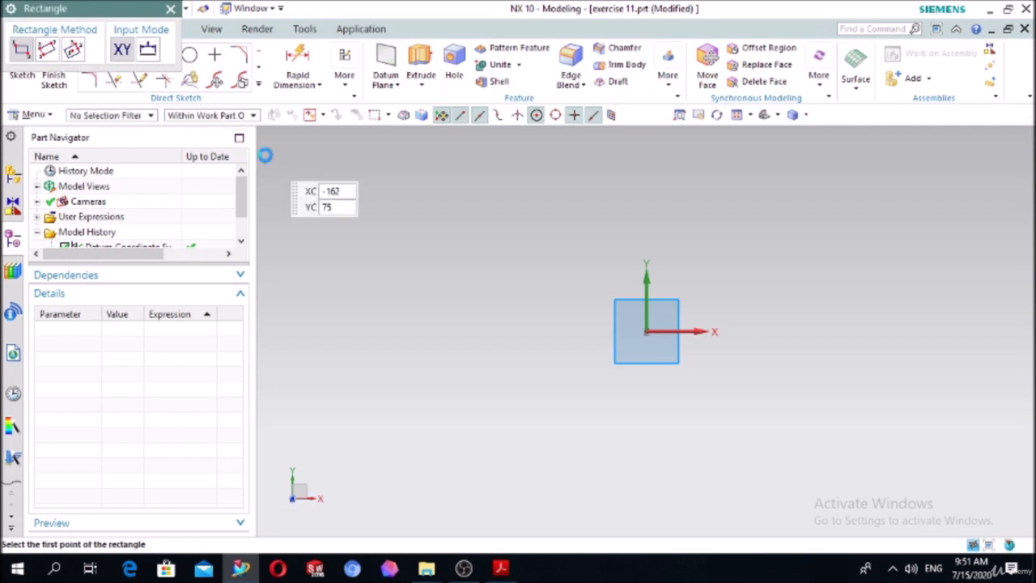
click(72, 51)
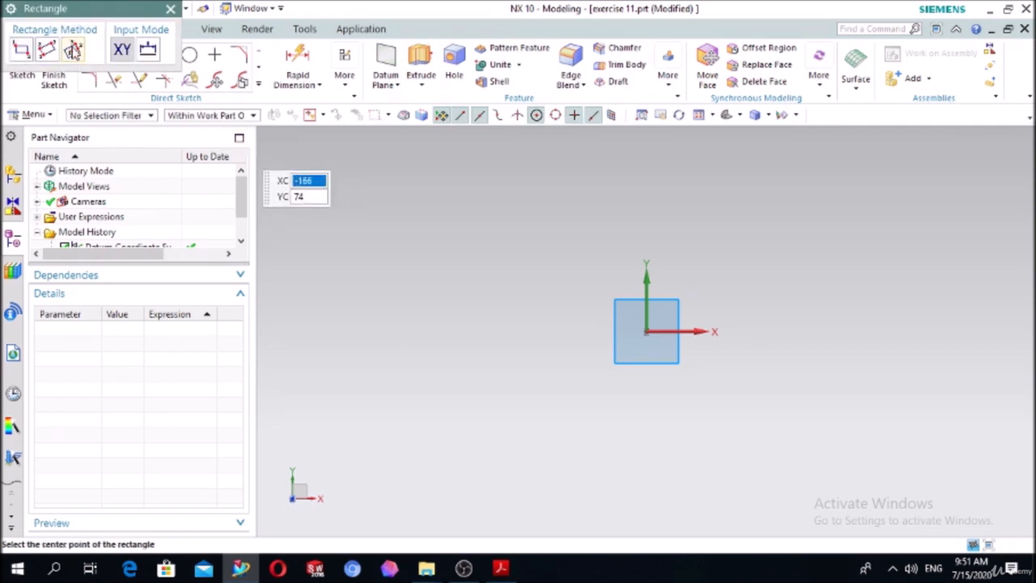
click(647, 331)
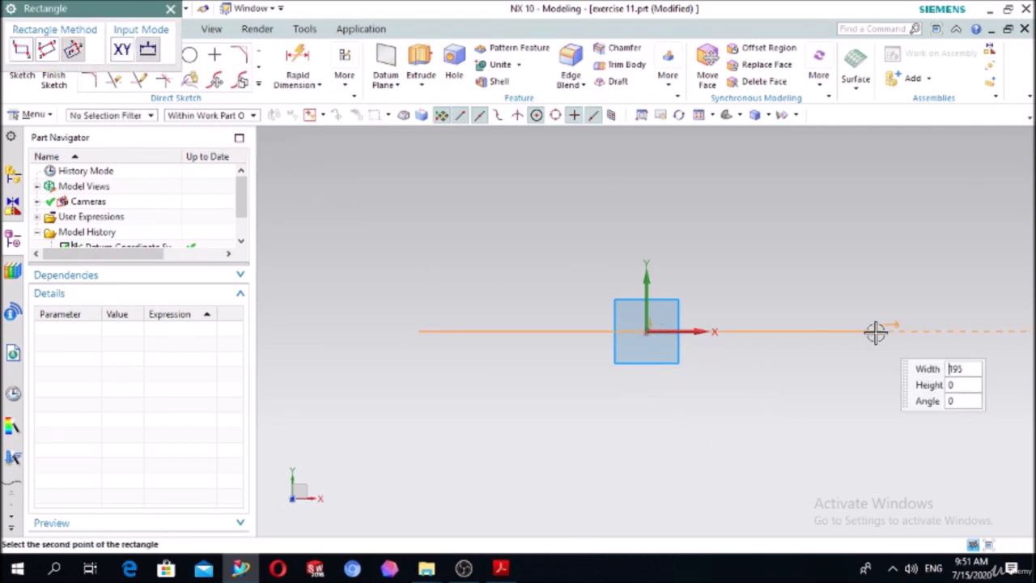
click(833, 246)
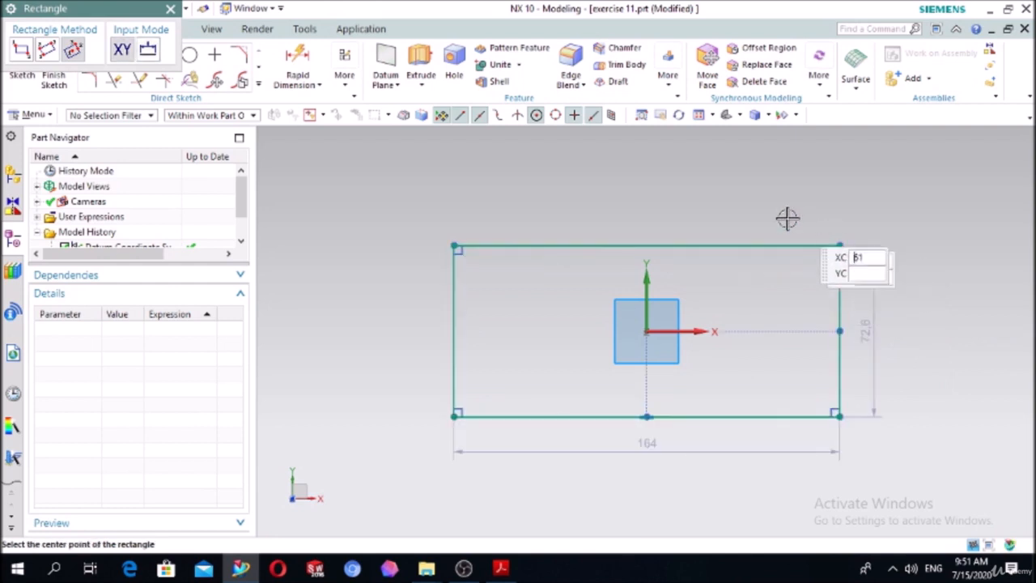
- Dimension the rectangle to 120 mm wide and 50 mm high
click(284, 52)
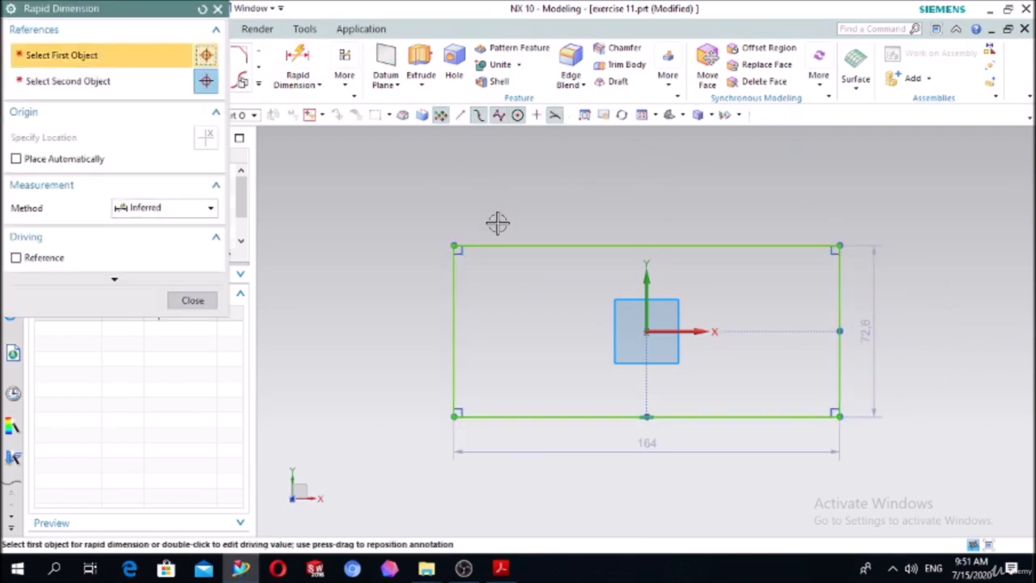
click(509, 244)
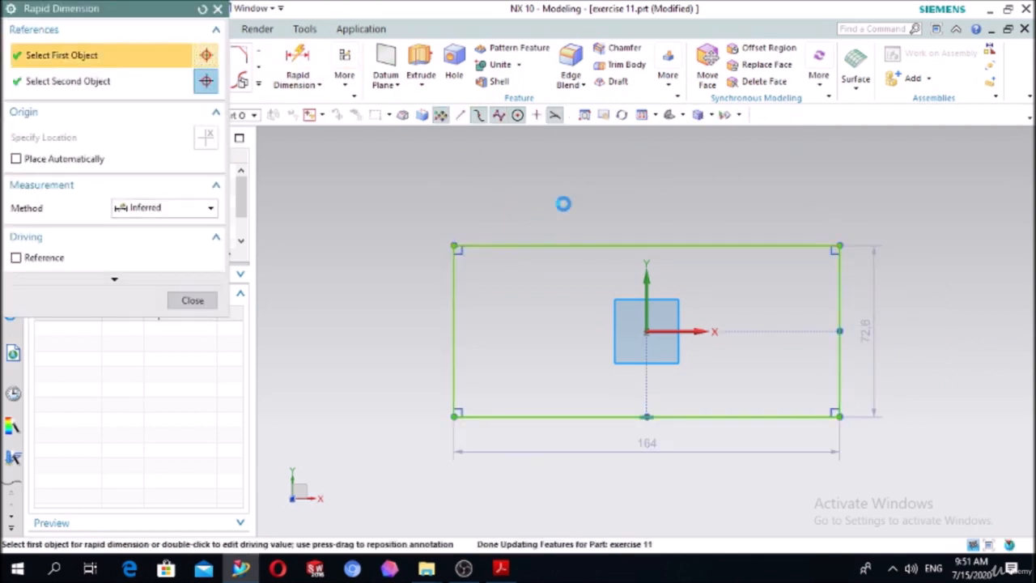
click(630, 171)
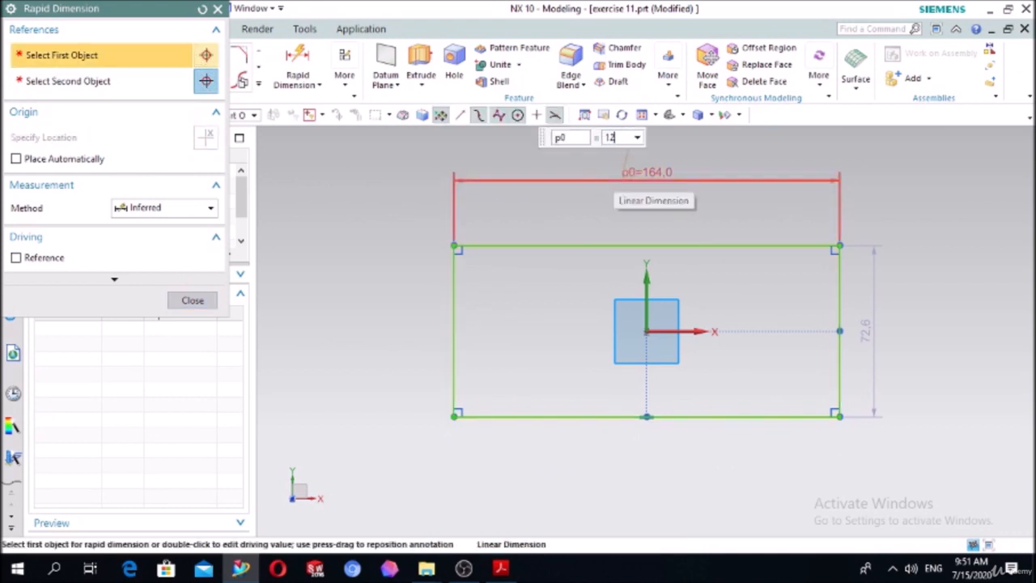
text(120)
key(Return)
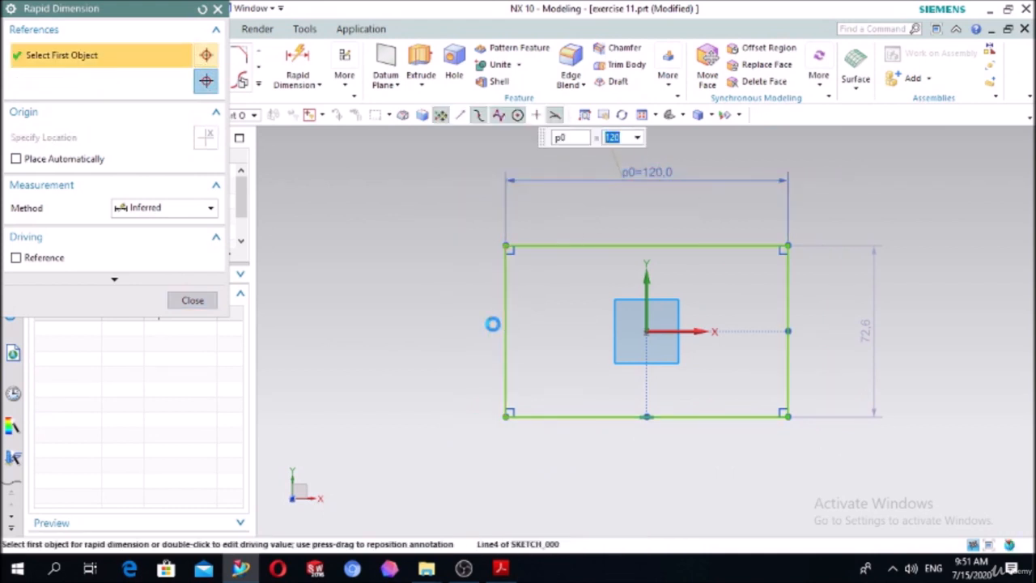
click(498, 320)
click(384, 310)
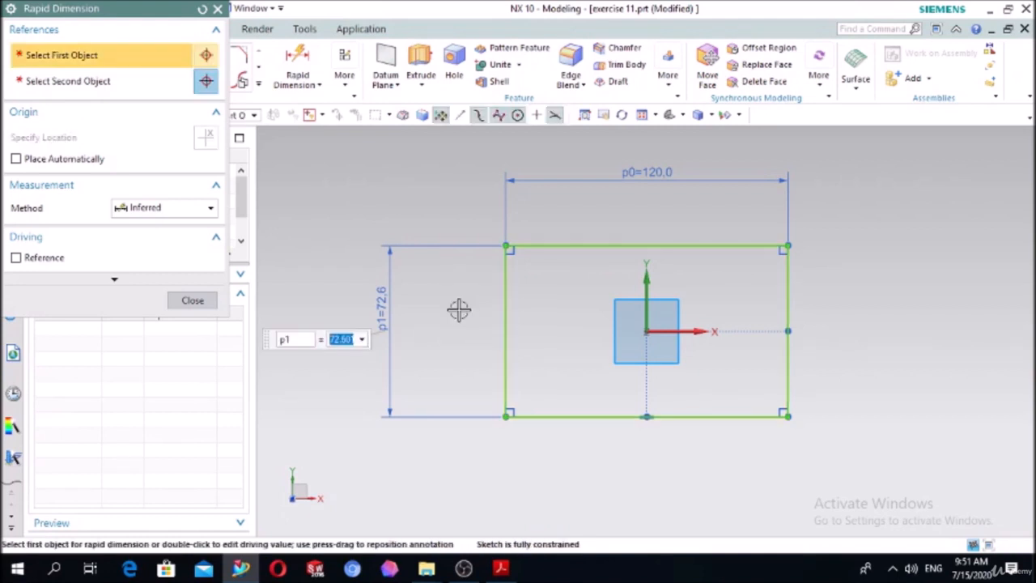
text(50)
key(Return)
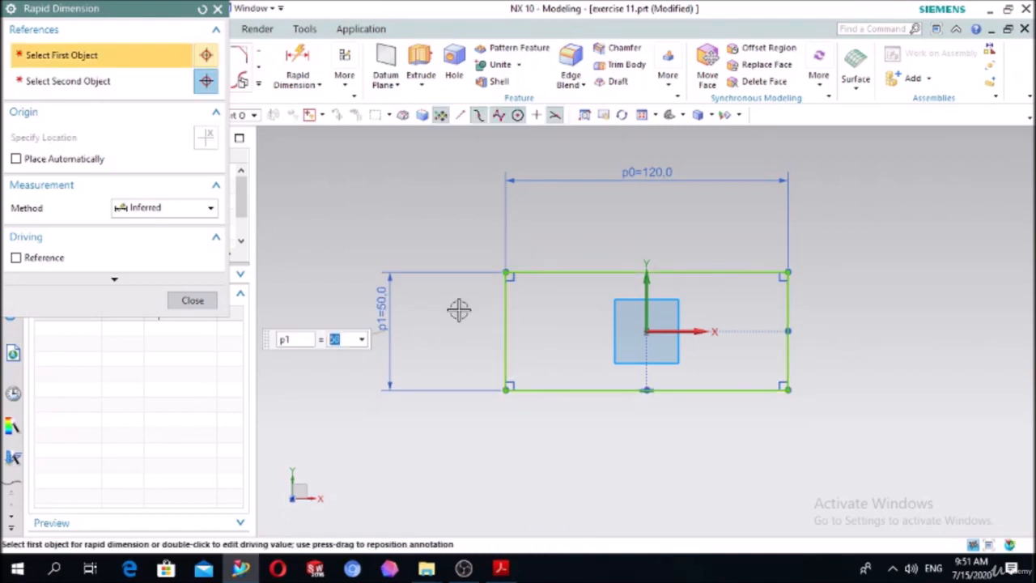
click(191, 300)
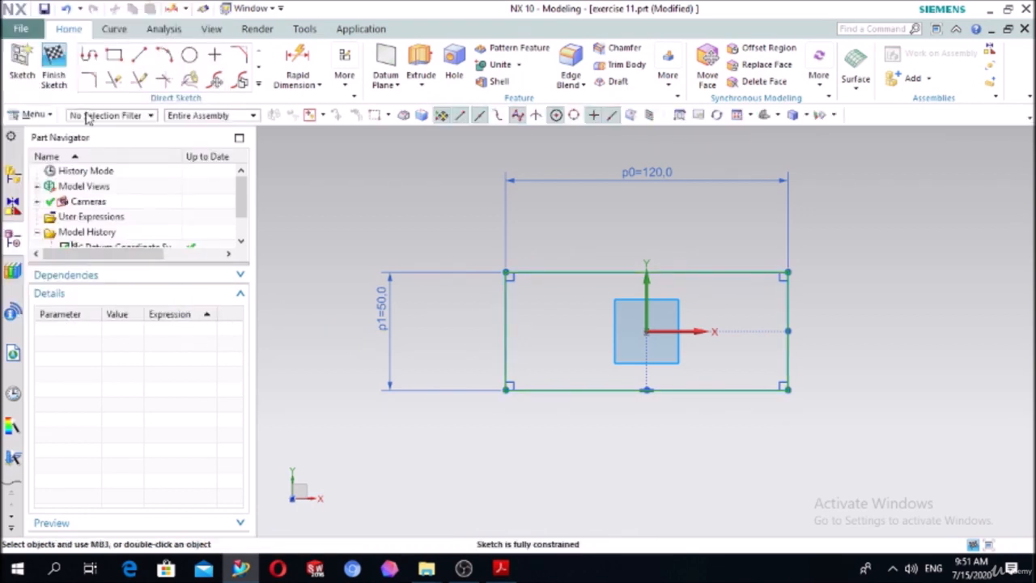
- Draw a 20 mm diameter circle inside the rectangle, on the negative X side of the origin
click(188, 55)
scroll(630, 343, up, 3)
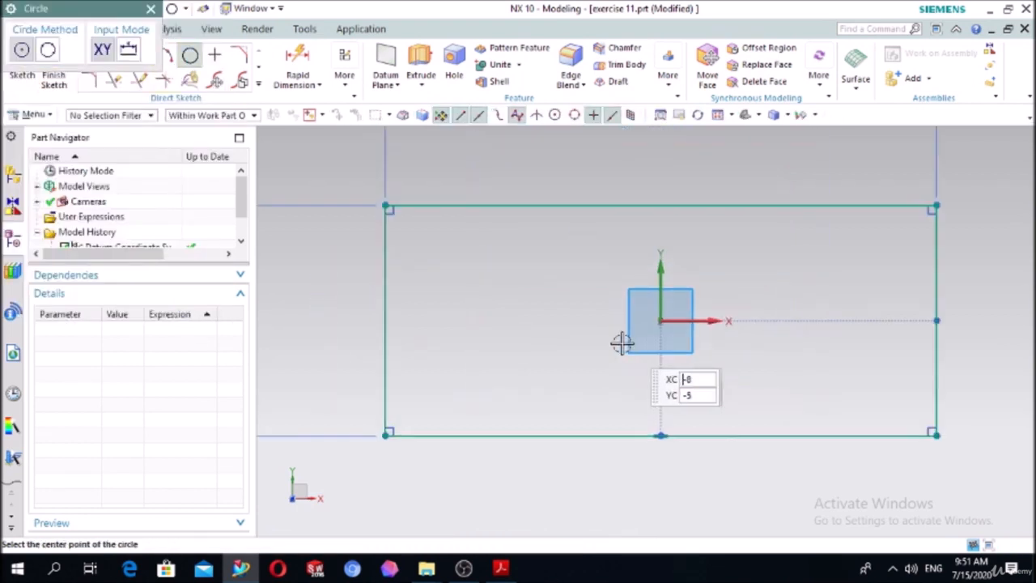
click(544, 317)
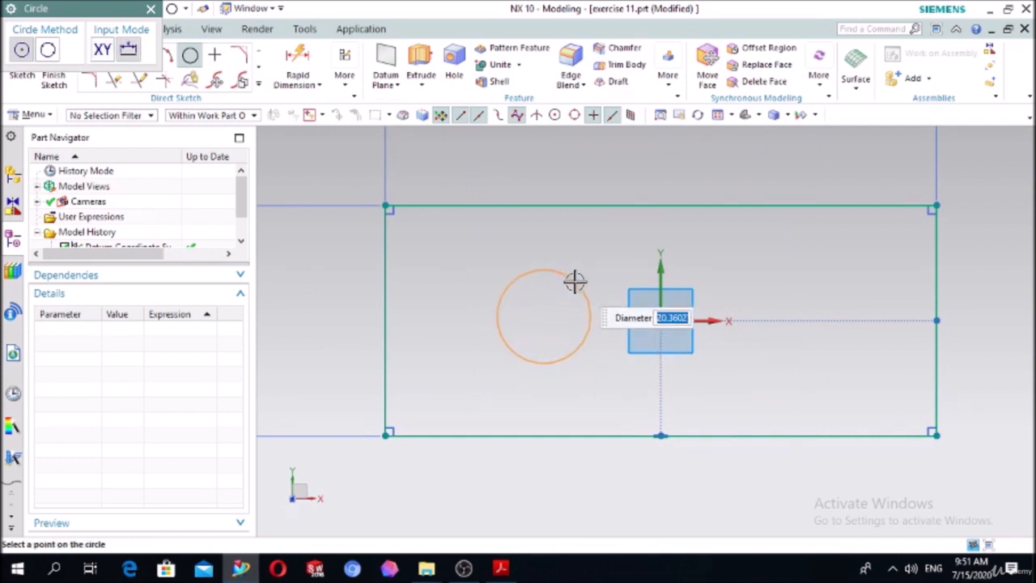
click(574, 280)
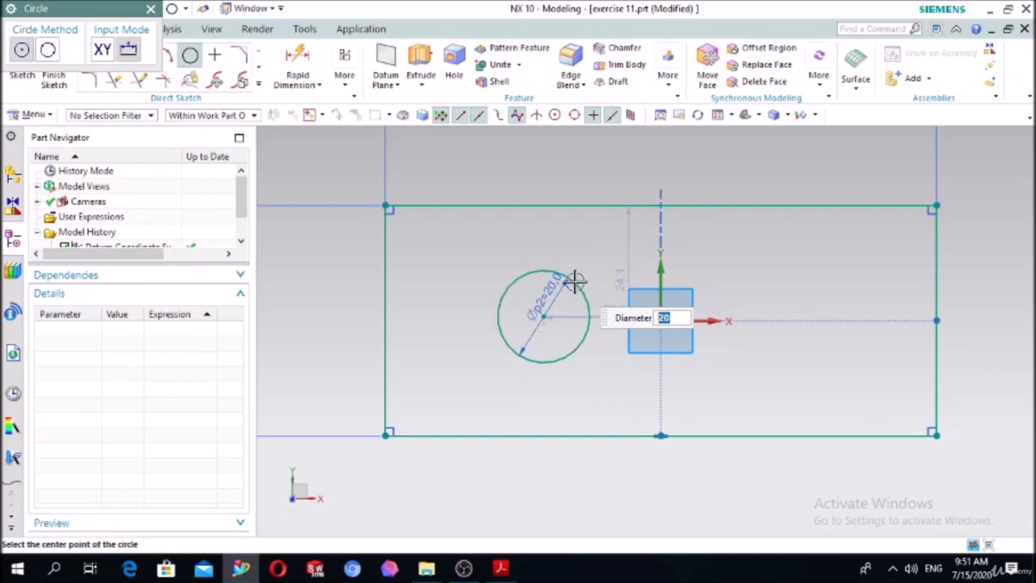
key(Escape)
- Apply a Midpoint constraint aligning the circle's center with the middle of the rectangle's left edge
key(c)
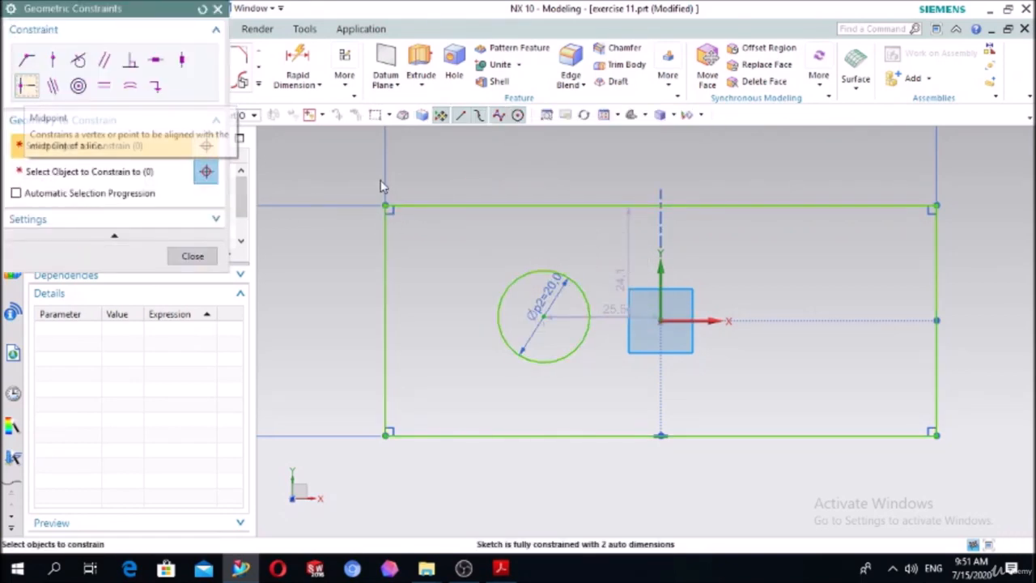
click(30, 89)
click(577, 281)
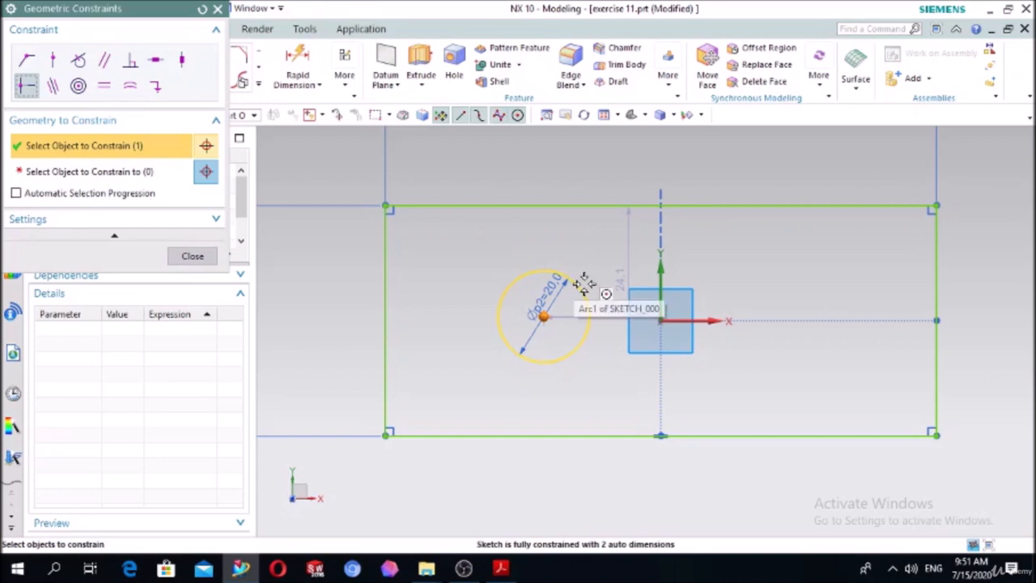
click(138, 173)
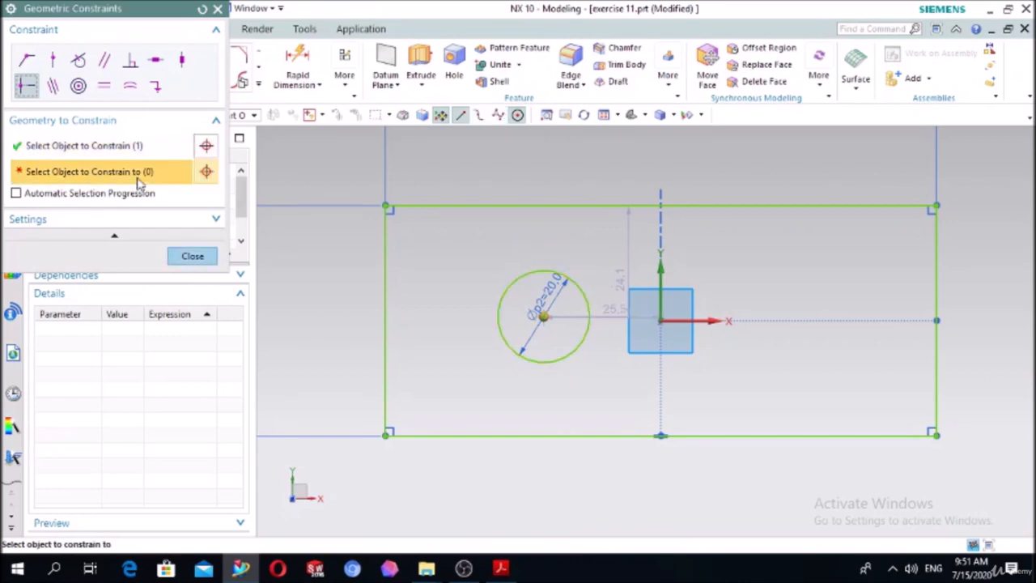
click(386, 282)
click(192, 255)
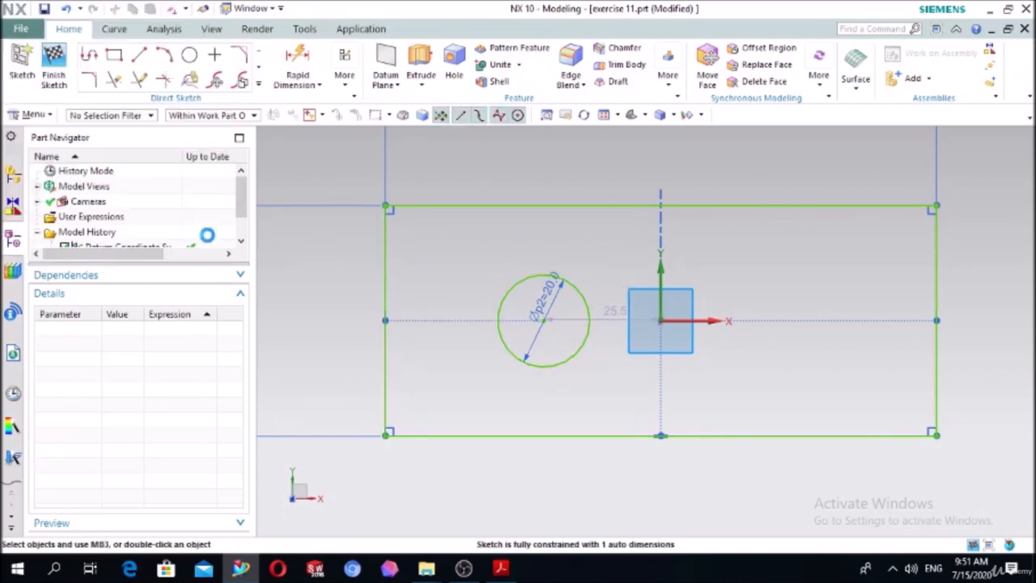
- Dimension the circle's center 45 mm from the rectangle's left edge
click(385, 291)
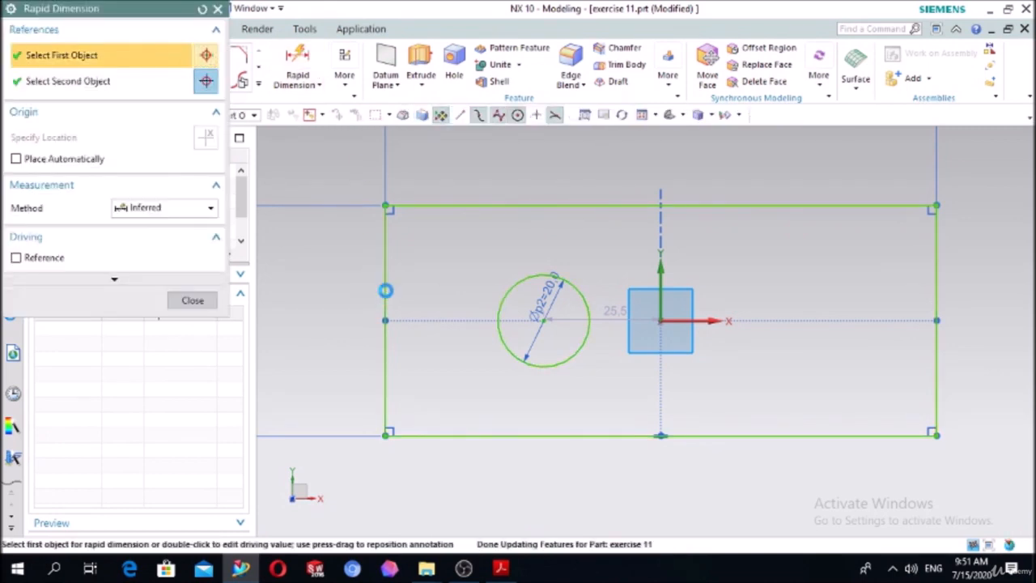
click(547, 320)
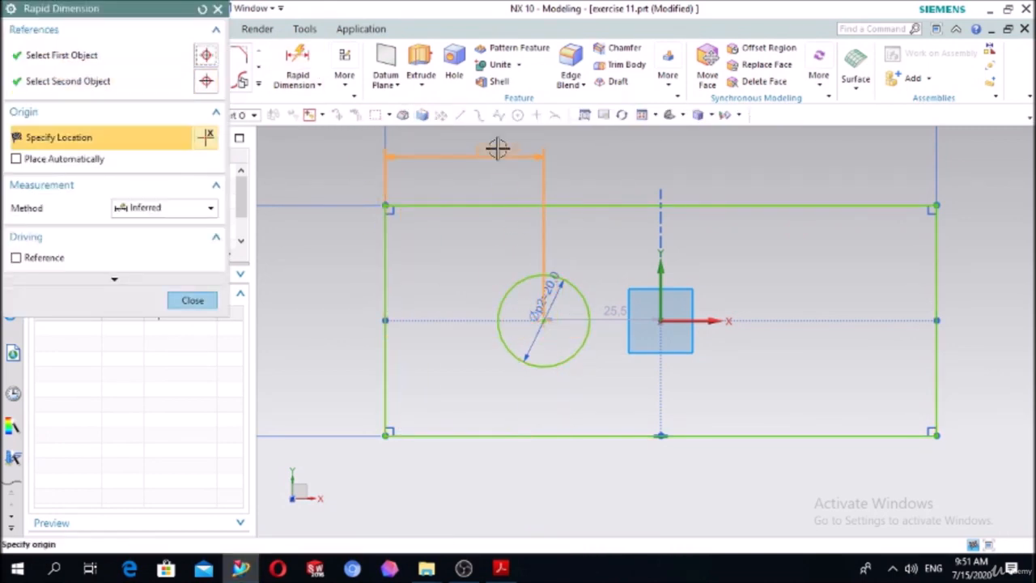
click(485, 147)
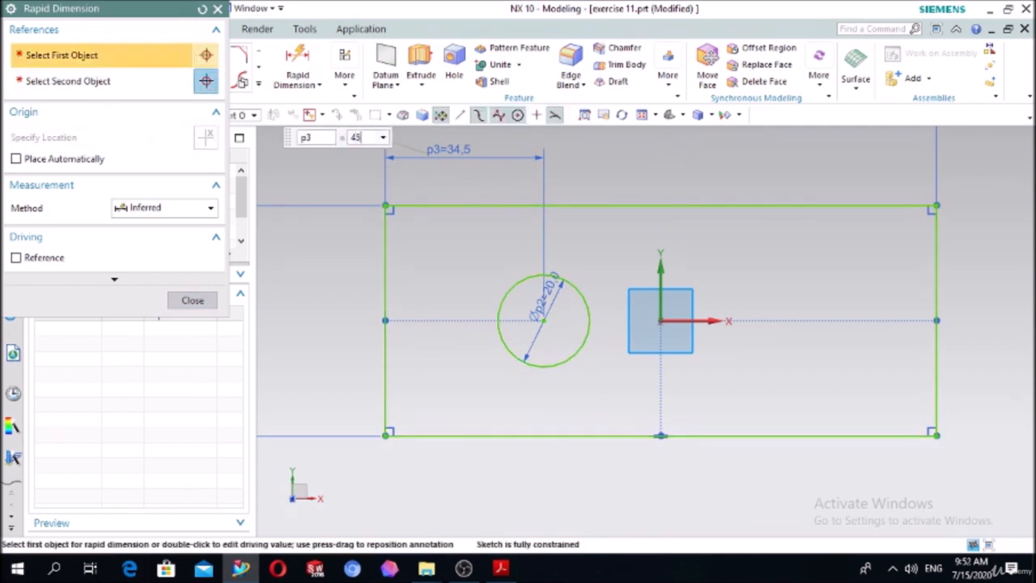
text(45)
key(Return)
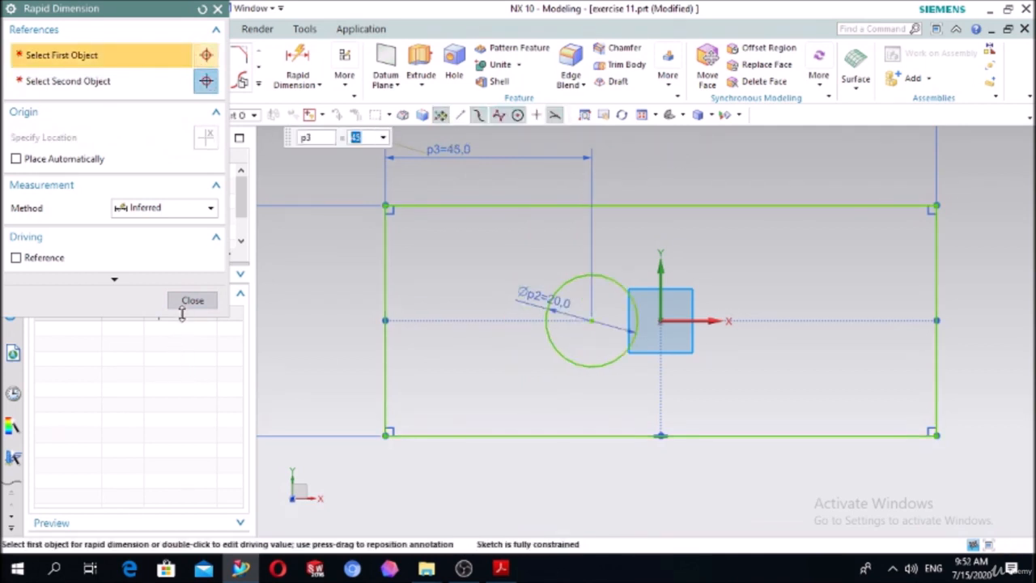
click(192, 301)
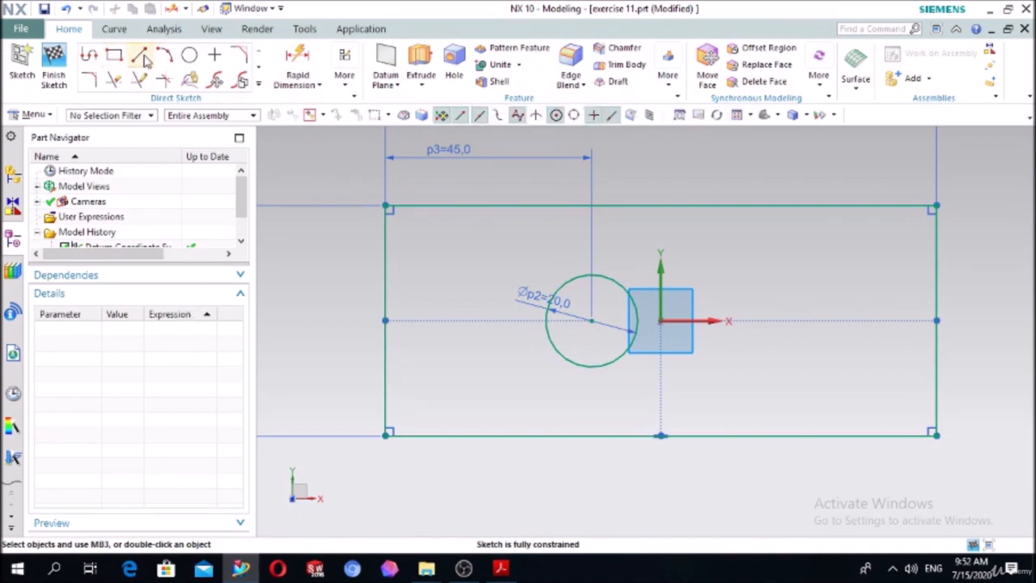
- Sketch an open slot profile from the rectangle's left edge above the centerline, with straight sides about 16 mm long and a rounded end of about 5.2 mm radius
click(91, 55)
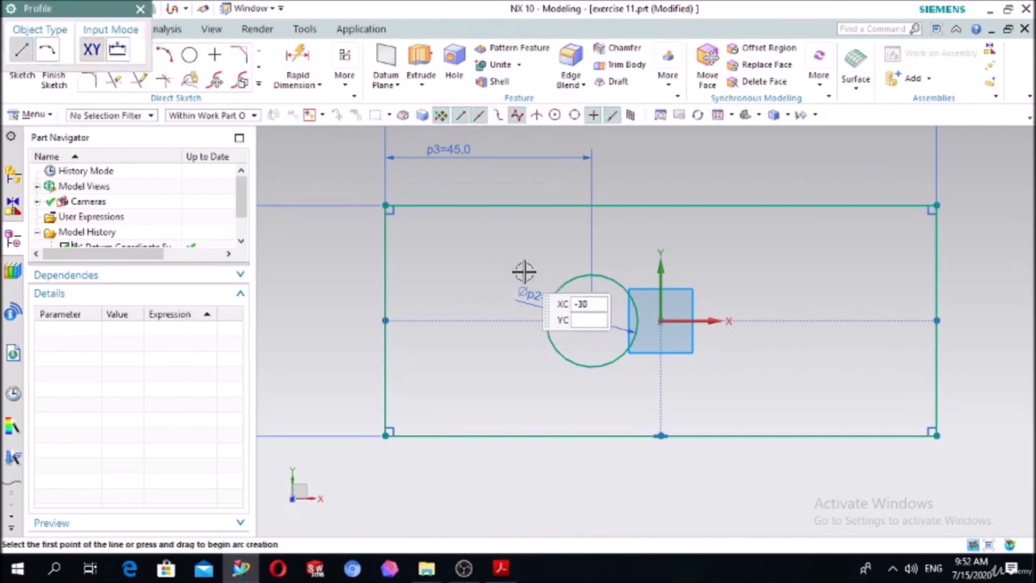
scroll(525, 270, up, 2)
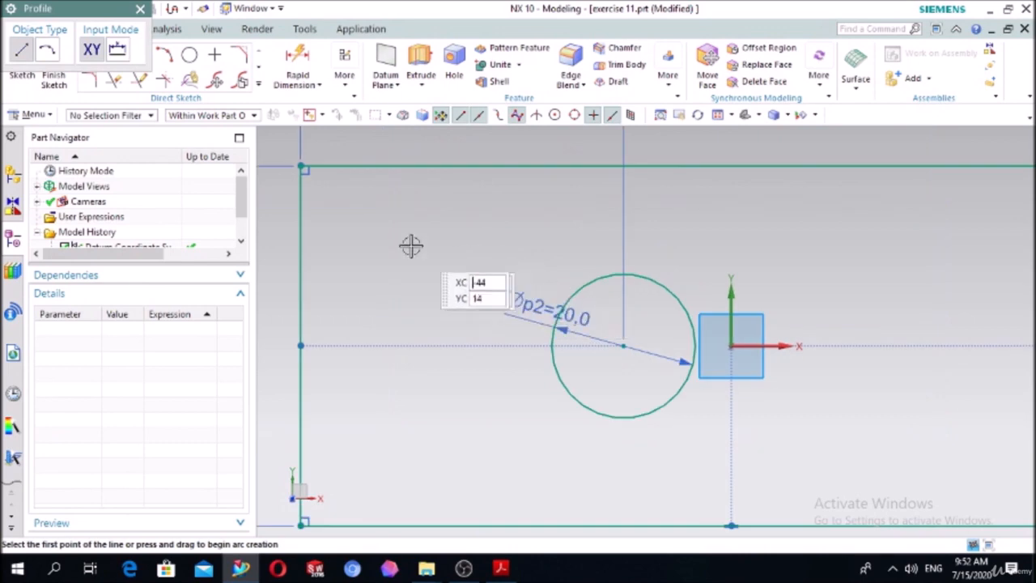
click(299, 213)
click(415, 214)
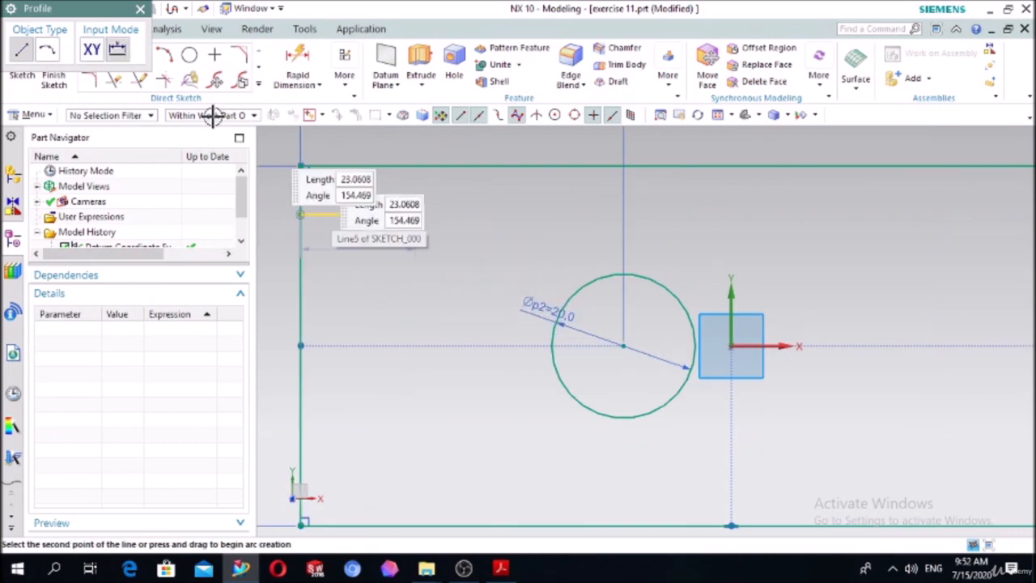
click(55, 58)
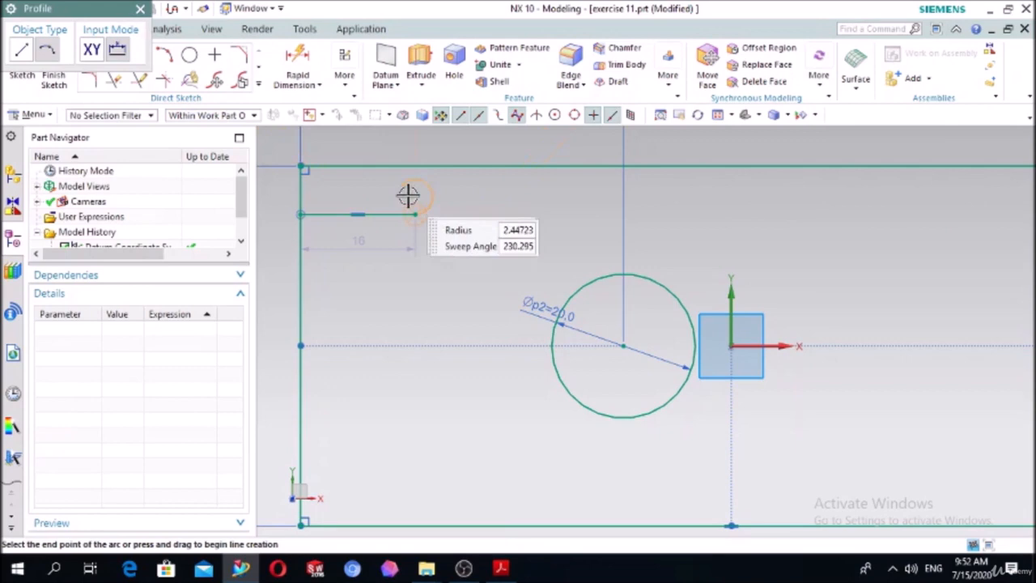
click(411, 289)
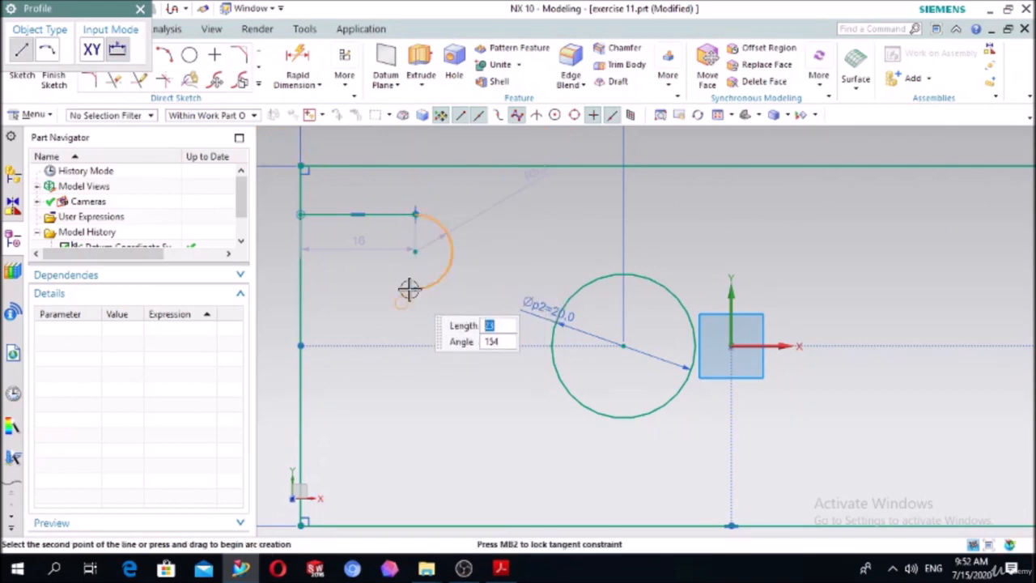
click(299, 289)
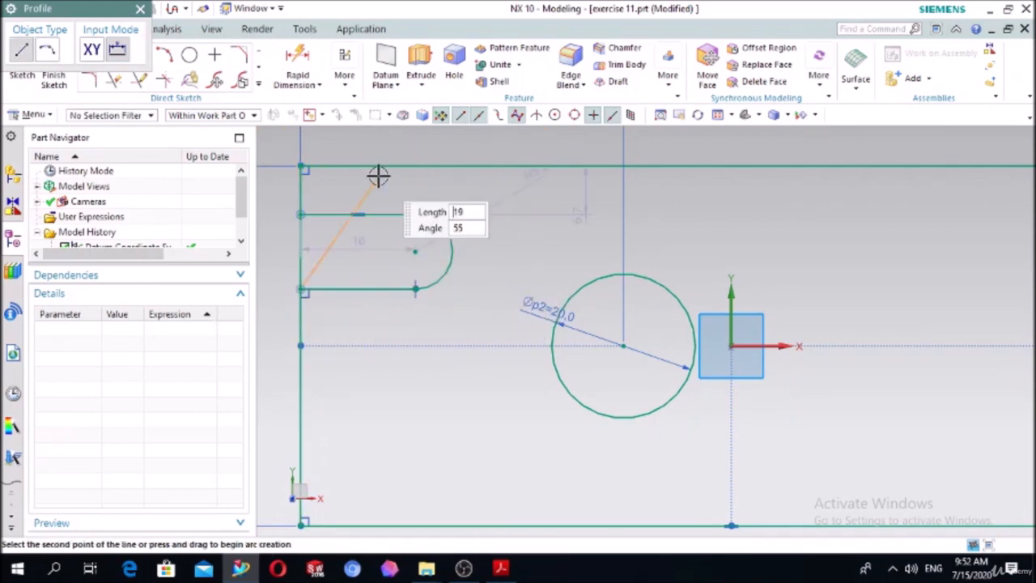
- Dimension the slot's straight side and set its length to 15 mm
click(301, 61)
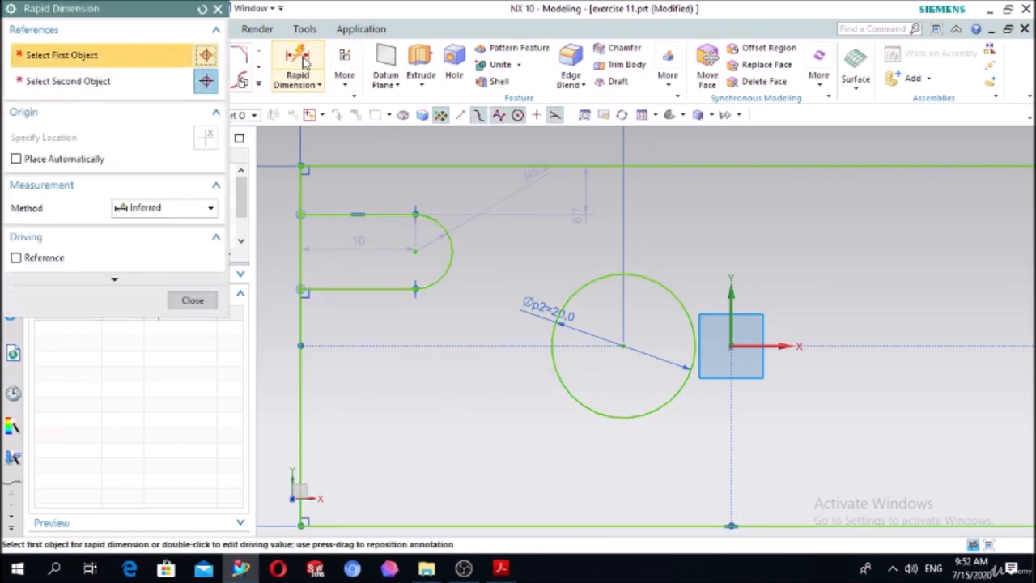
click(340, 214)
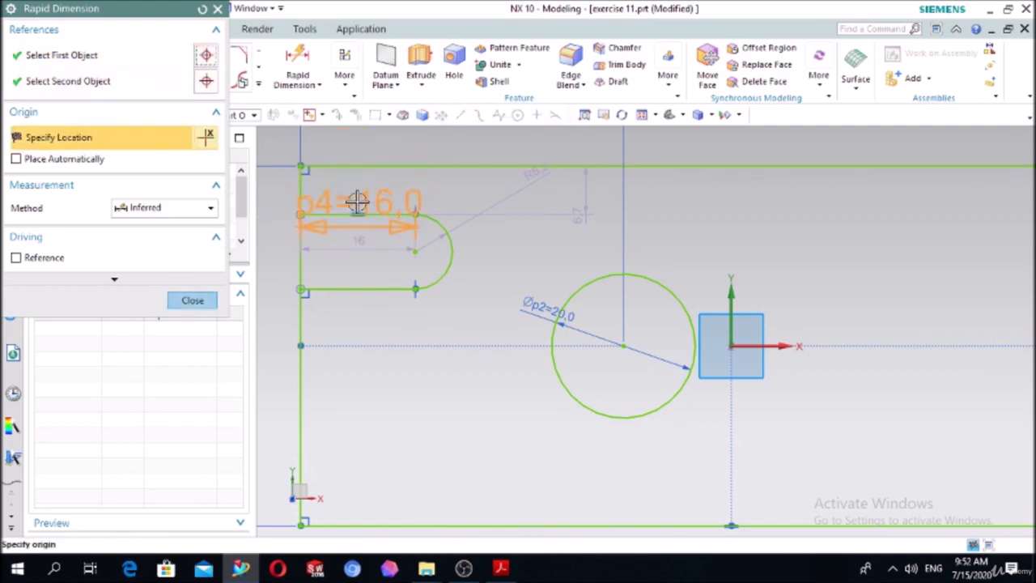
click(357, 379)
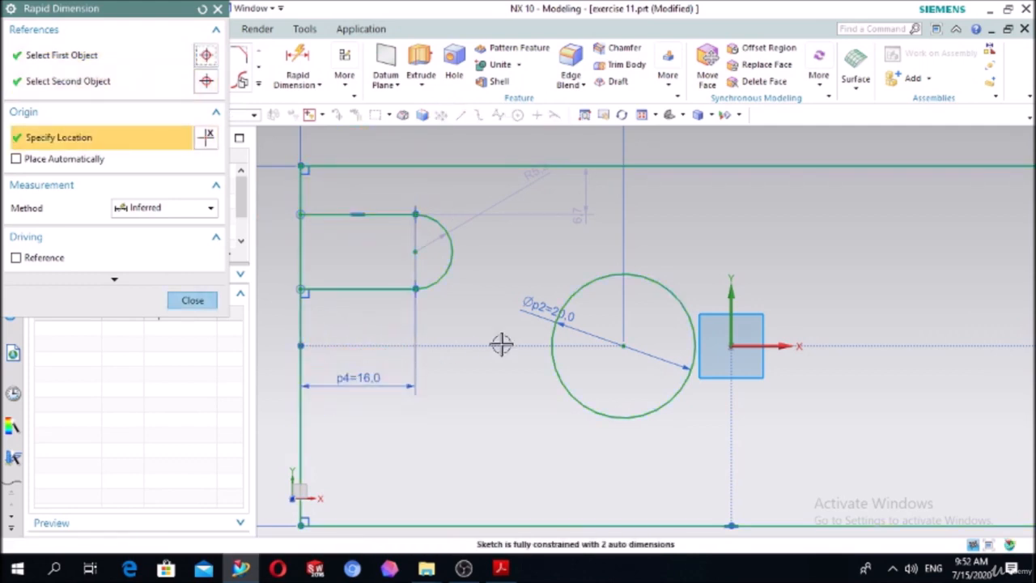
text(15)
key(Return)
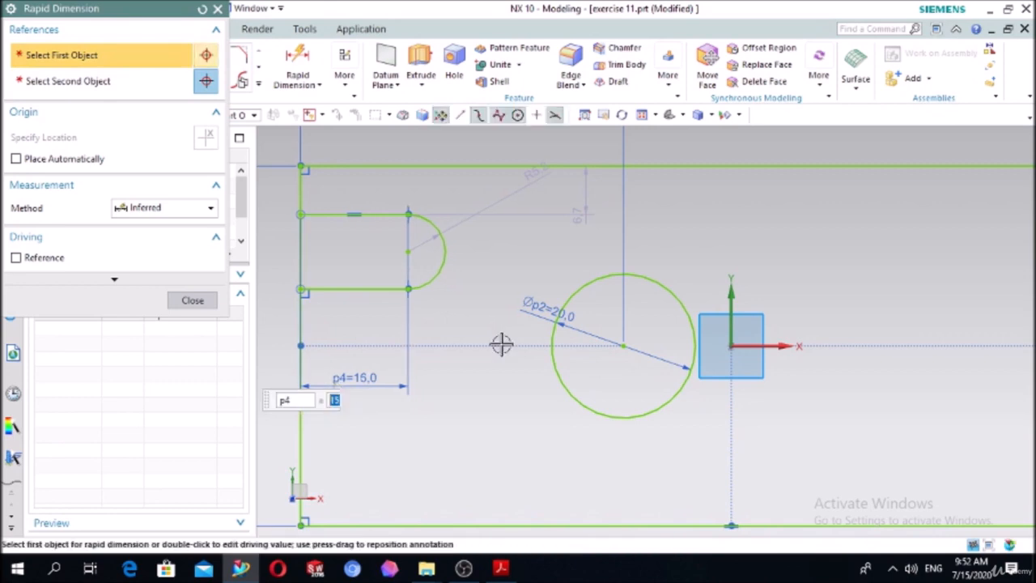
click(446, 241)
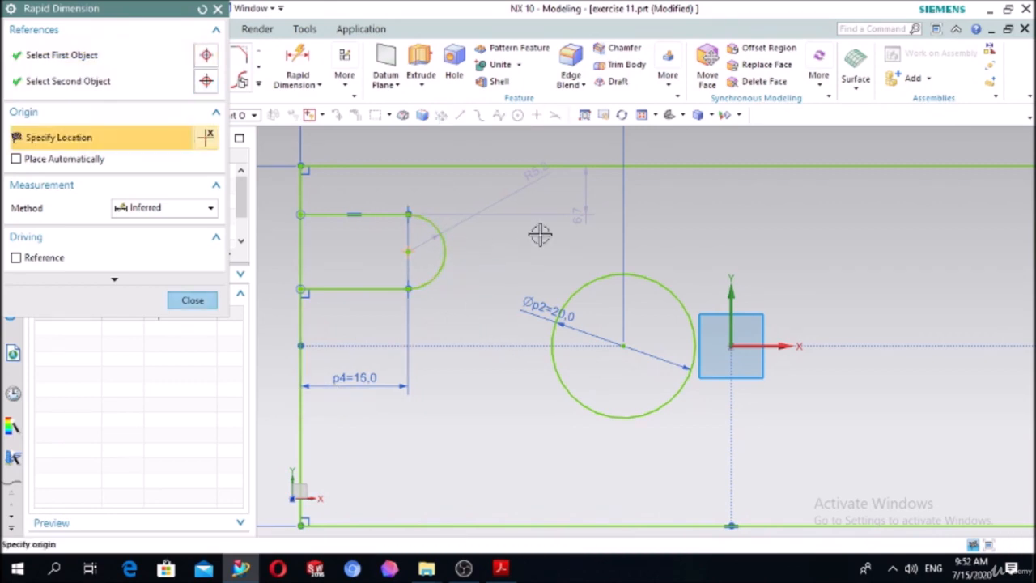
key(Escape)
click(298, 66)
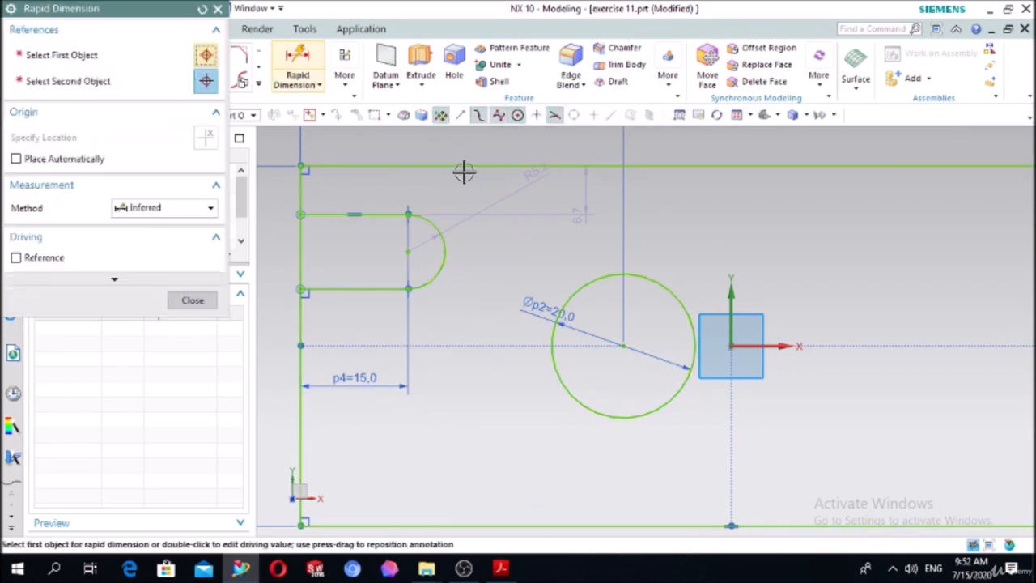
click(447, 252)
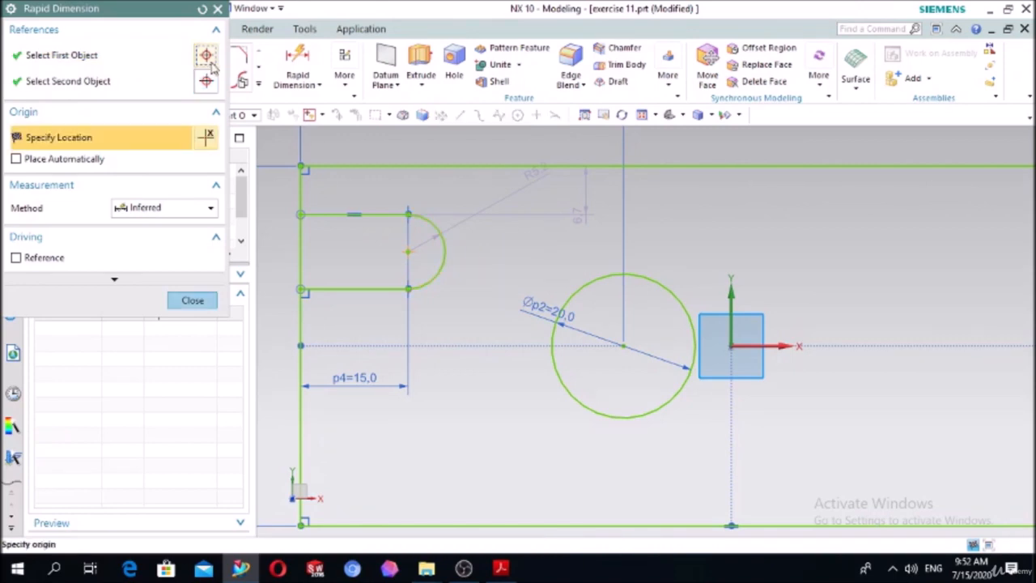
key(Escape)
click(300, 70)
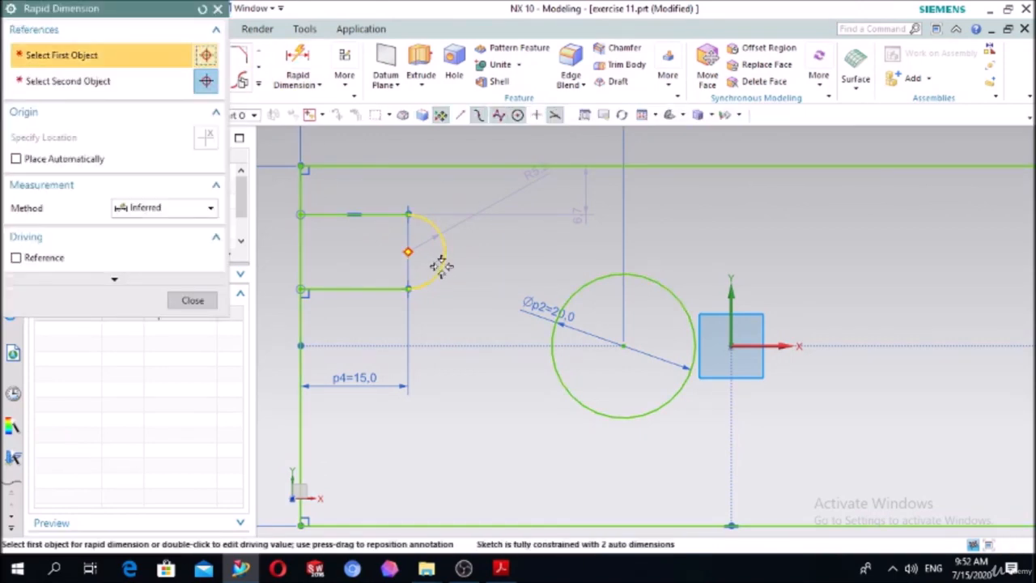
click(441, 265)
key(Escape)
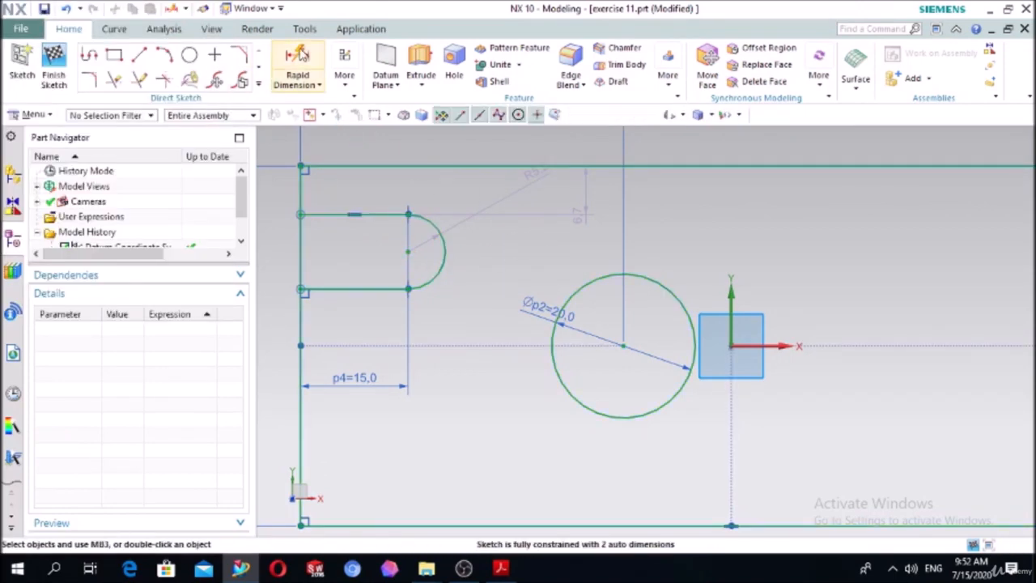
- Dimension the distance between the slot's two straight sides and set the slot width to 10 mm
click(300, 55)
click(340, 289)
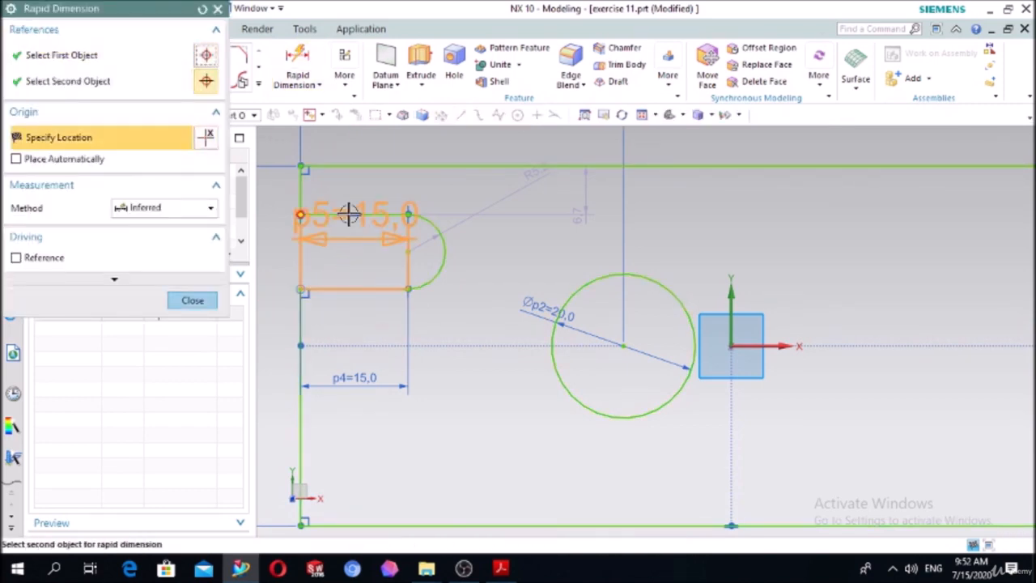
click(348, 213)
click(504, 234)
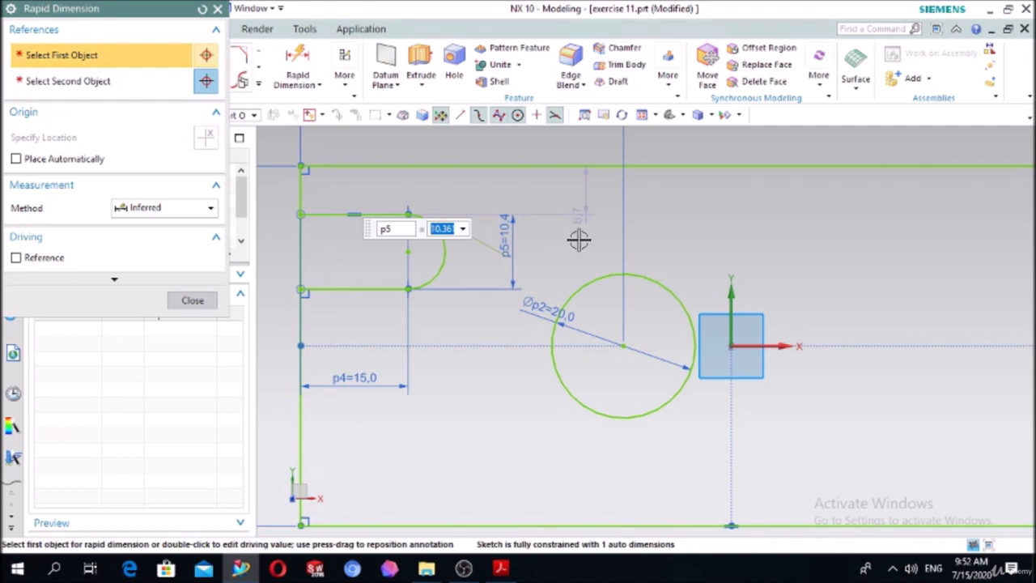
key(Return)
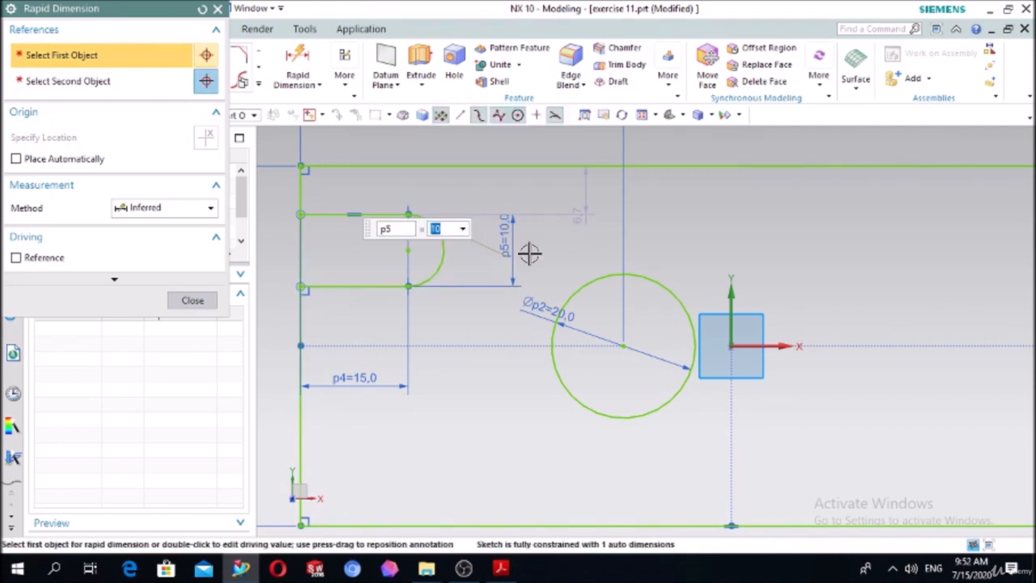
click(193, 300)
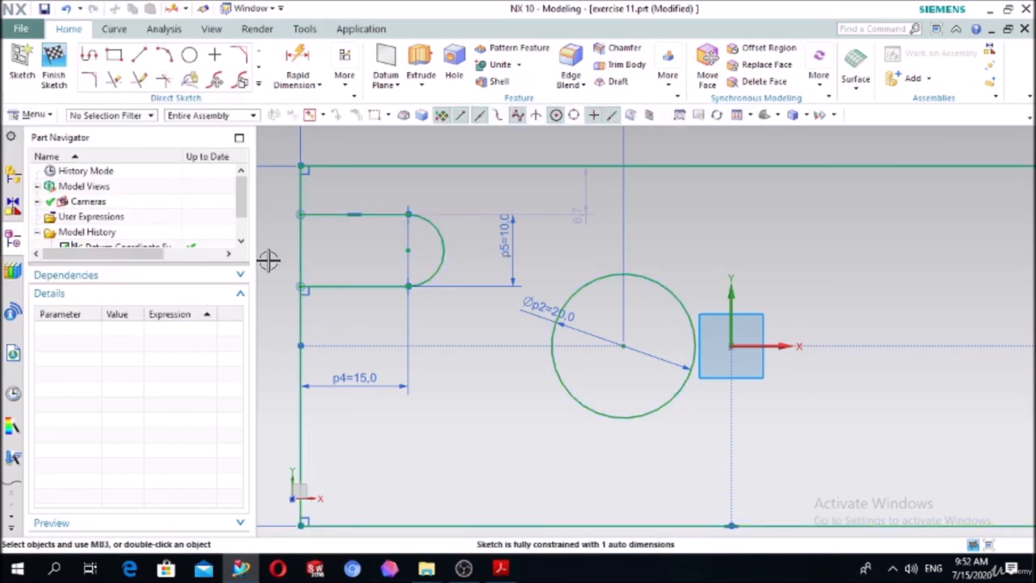
- Mirror the three slot curves about the sketch's horizontal X axis to create a matching slot below the centerline
click(260, 85)
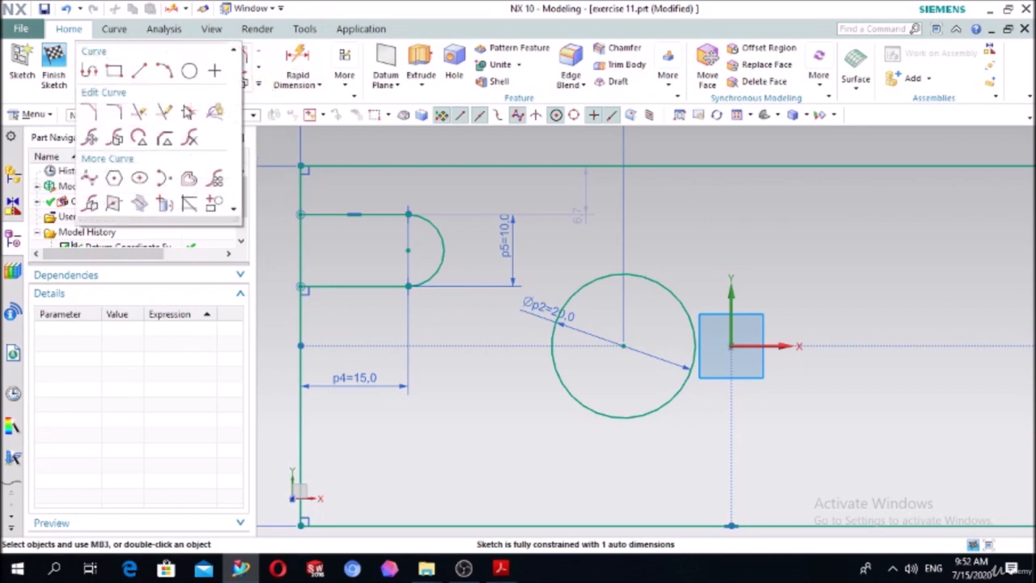
click(105, 202)
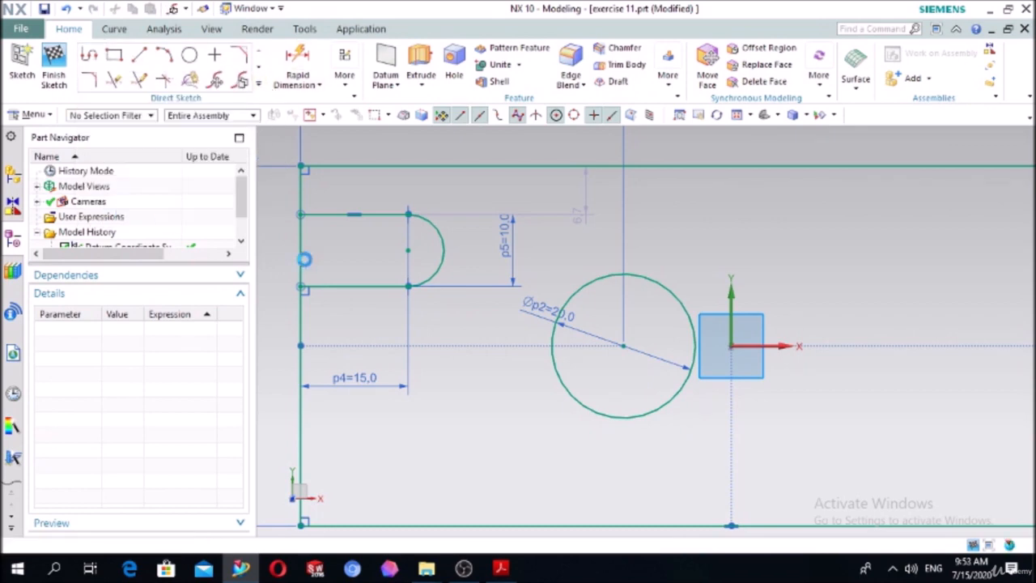
click(338, 285)
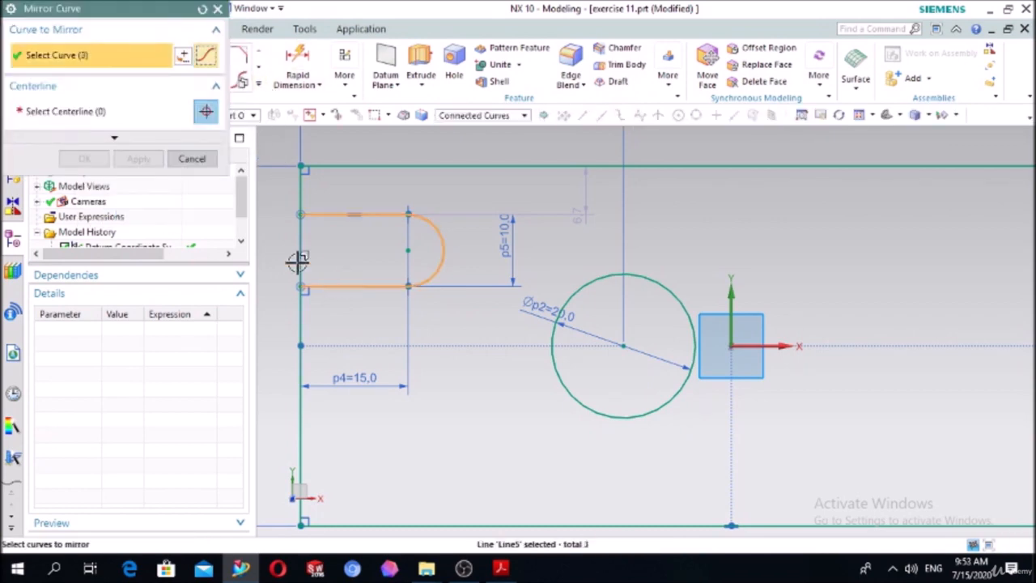
click(741, 348)
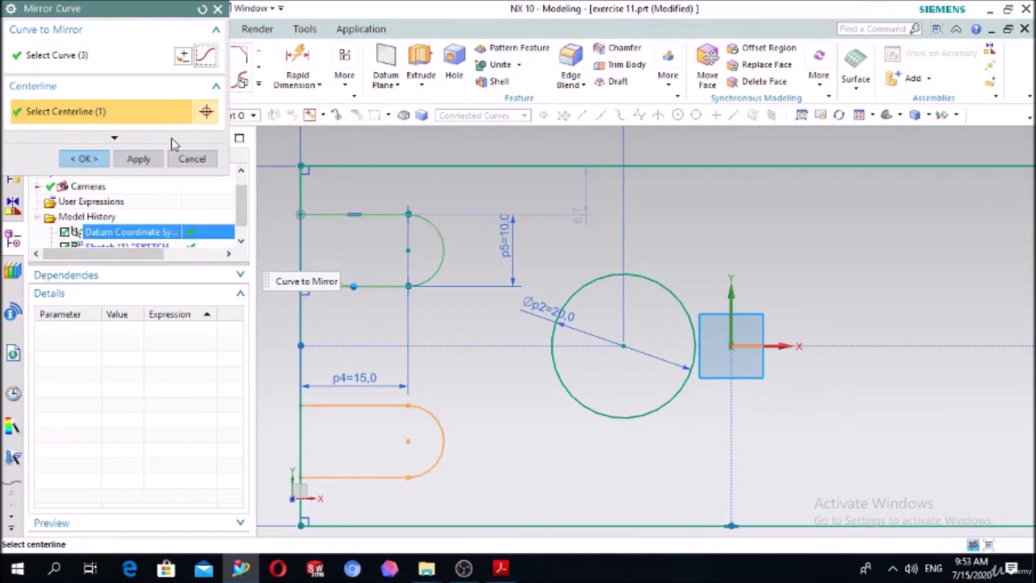
click(83, 158)
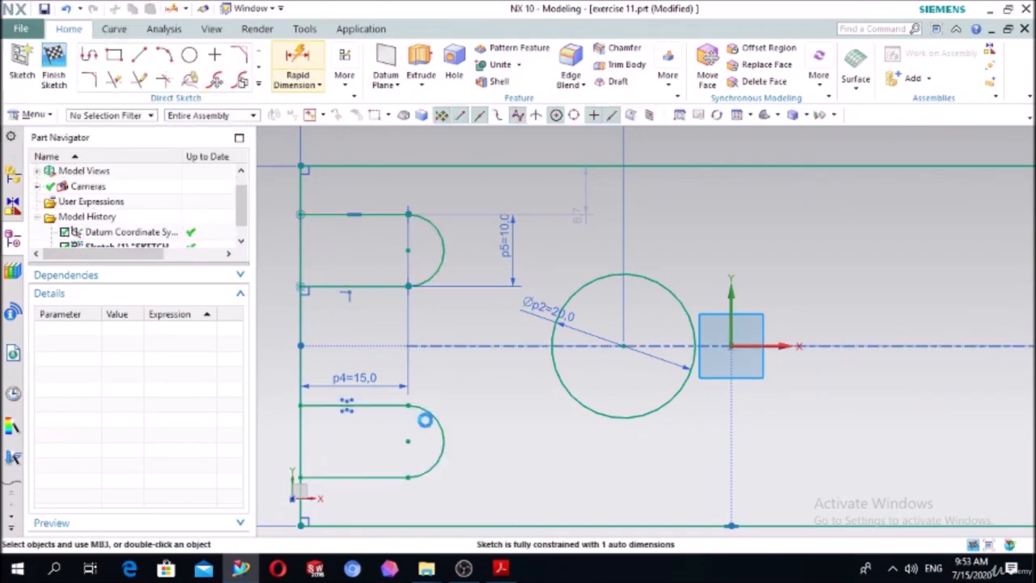
- Dimension the vertical distance between the two slots' arc centers and set it to 30 mm
key(d)
click(410, 441)
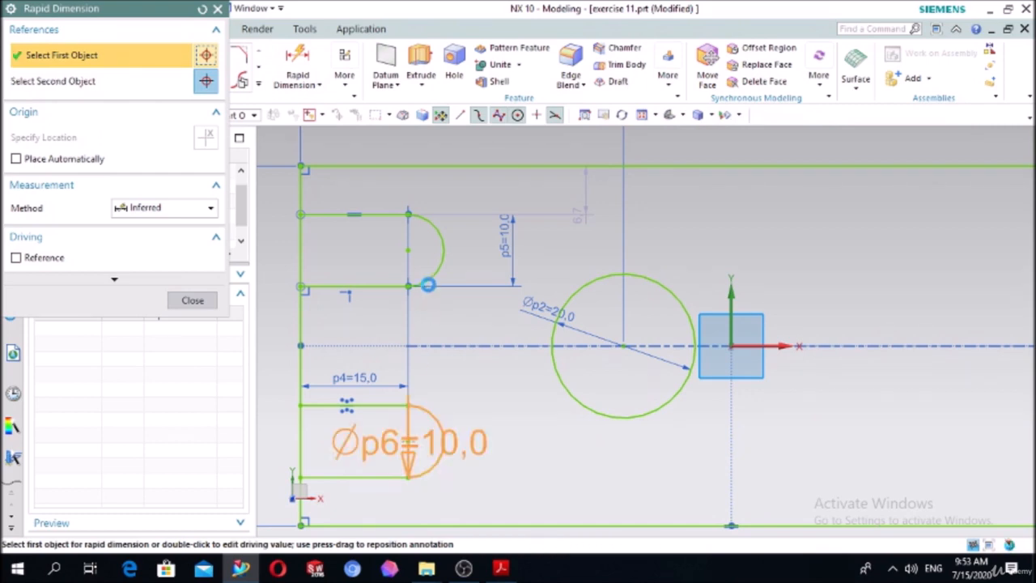
click(441, 258)
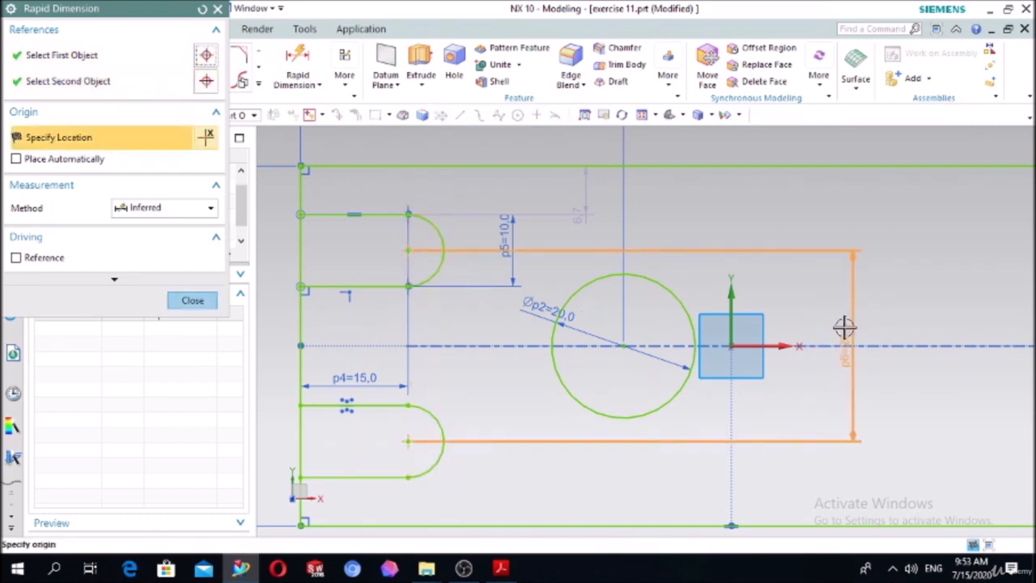
click(844, 327)
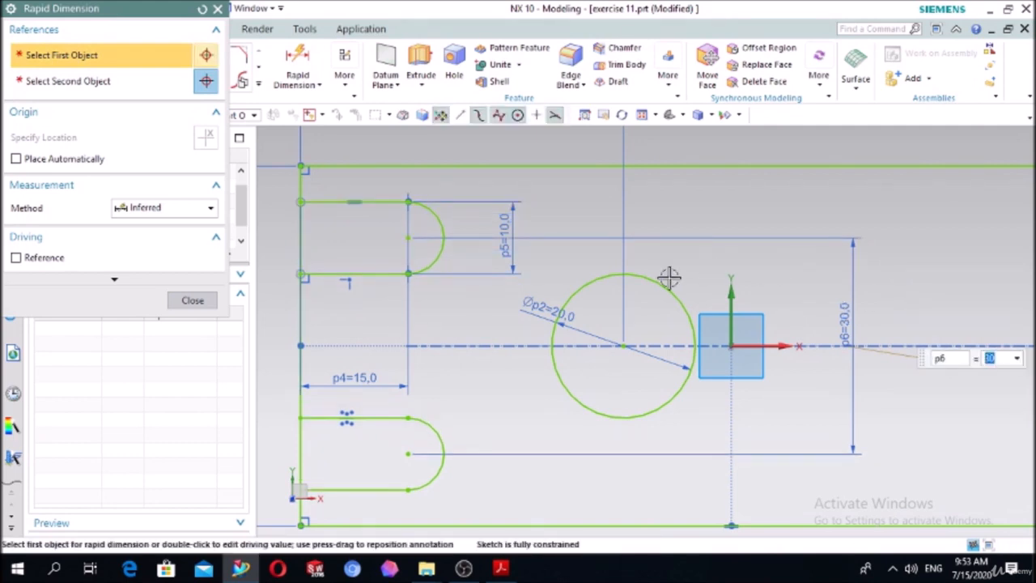
click(201, 298)
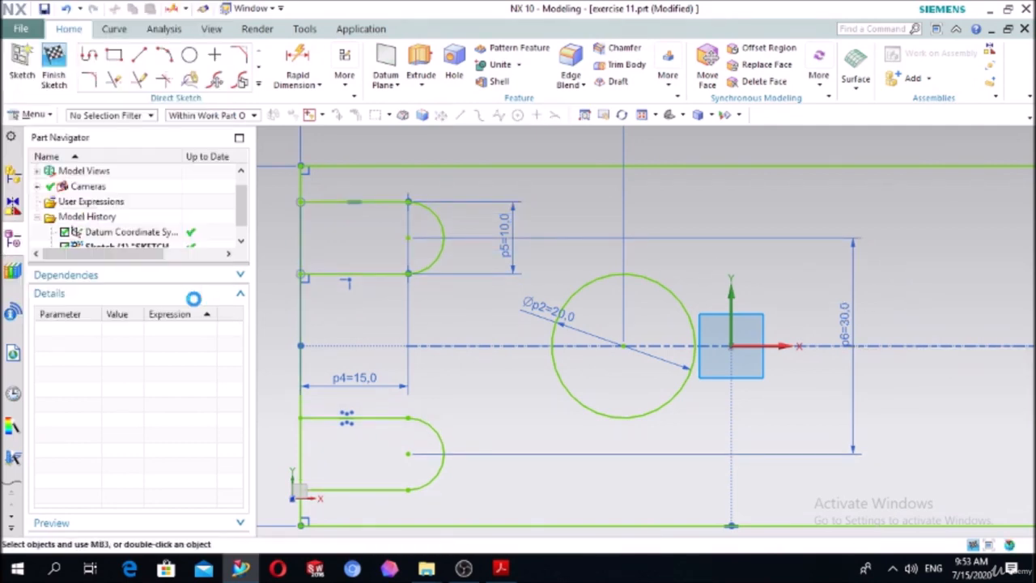
- Quick Trim the rectangle's left edge across the mouths of both slots
click(117, 77)
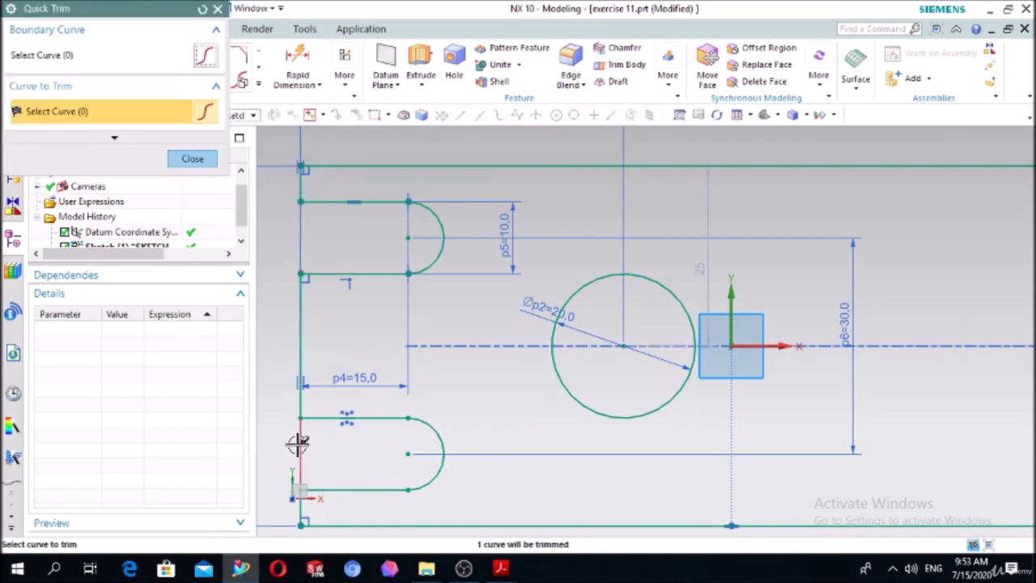
scroll(363, 316, down, 3)
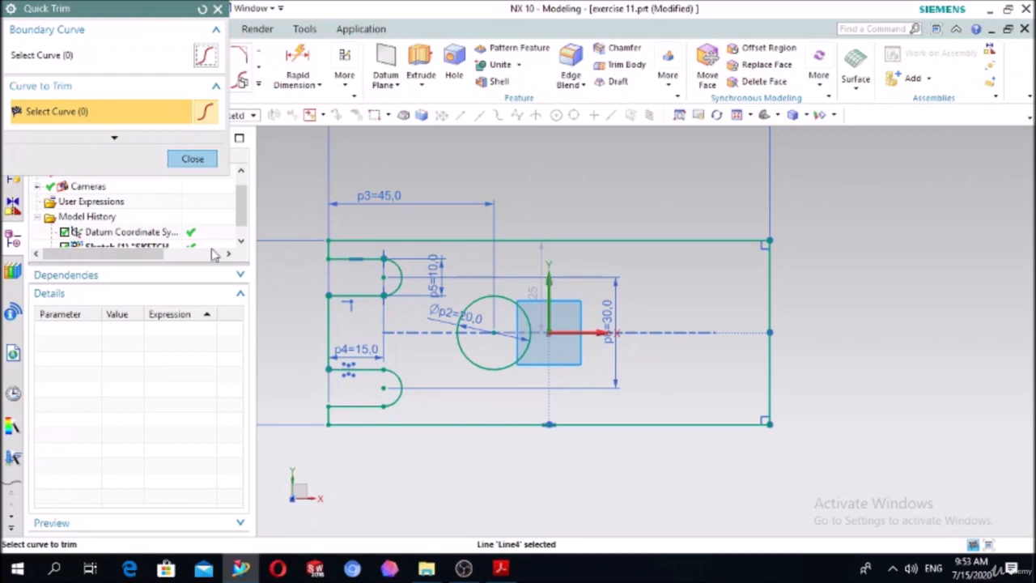
click(198, 160)
- Extrude the slotted plate profile with its hole from 0 to 10 mm
click(421, 71)
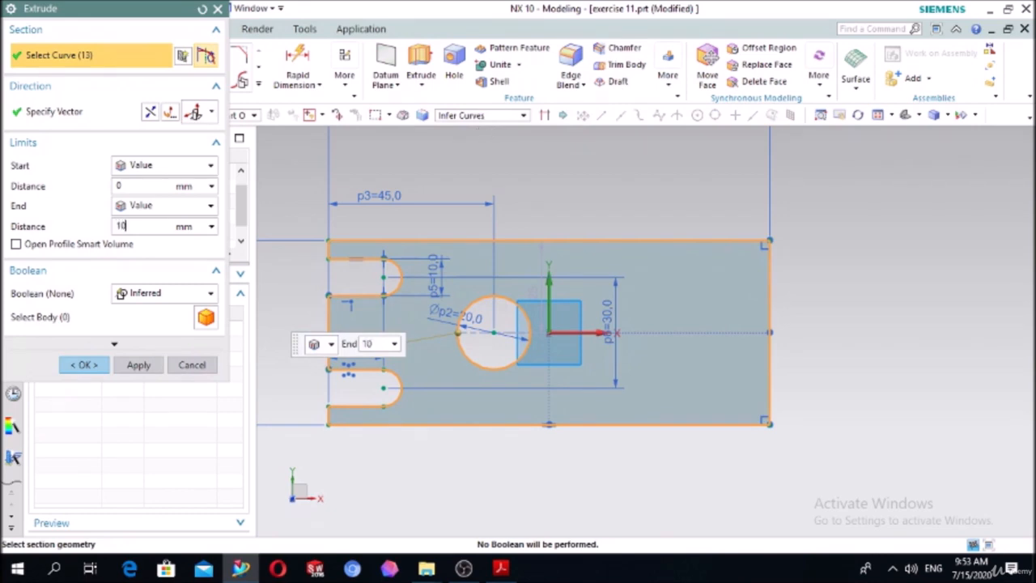
click(102, 365)
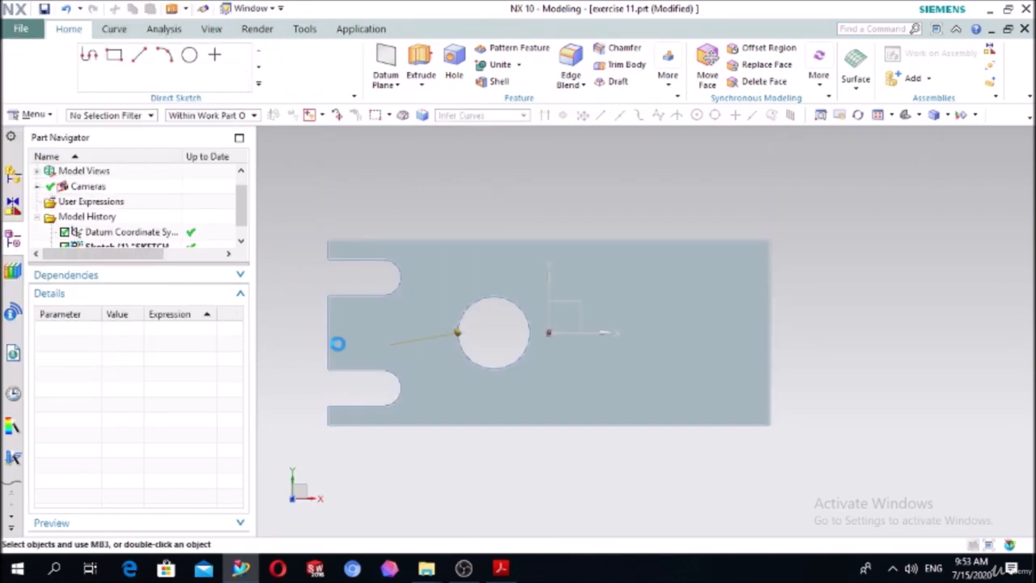
- Create a new sketch on the plate's top face
middle_drag(777, 279, 840, 254)
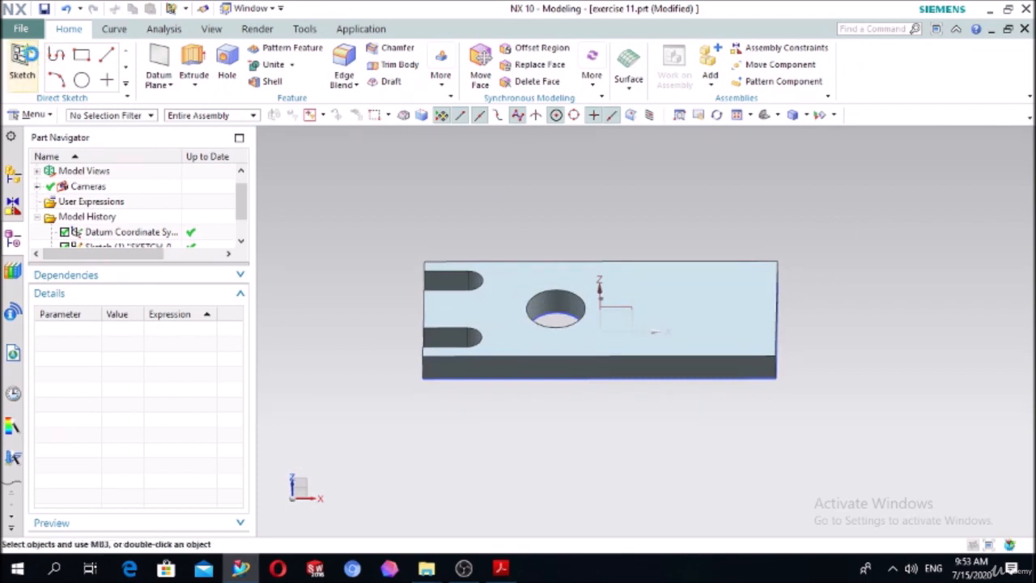
click(22, 60)
click(731, 319)
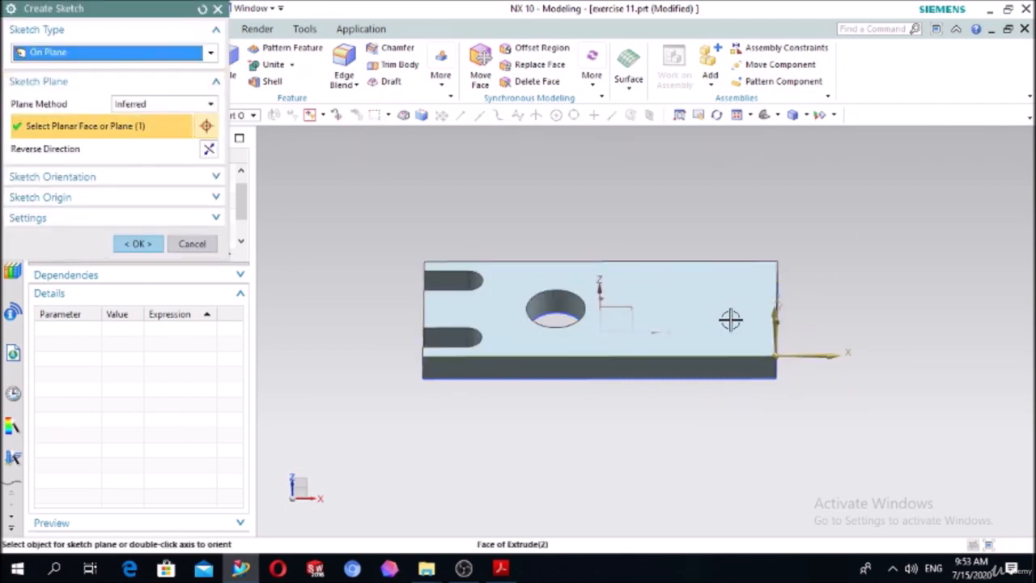
click(139, 243)
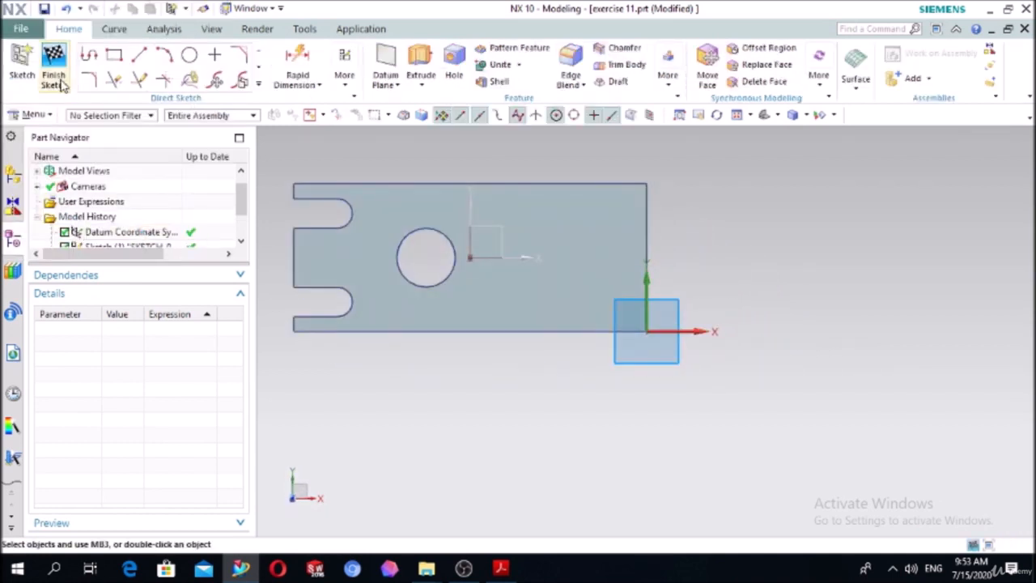
- Sketch a circle about 25.9 mm in diameter near the plate's unslotted end, with its center level with the existing hole's center
click(189, 54)
scroll(624, 268, up, 1)
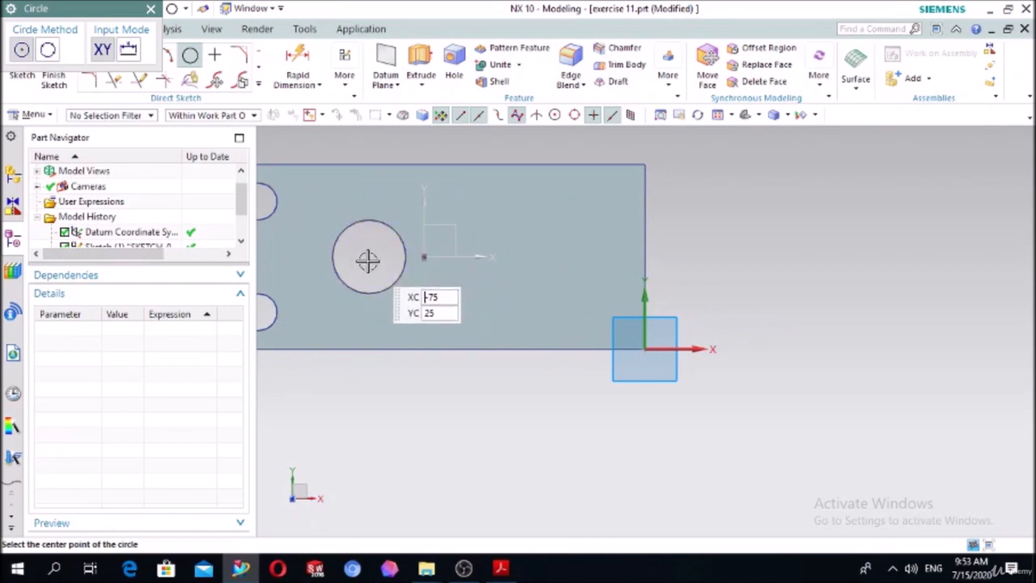
click(556, 258)
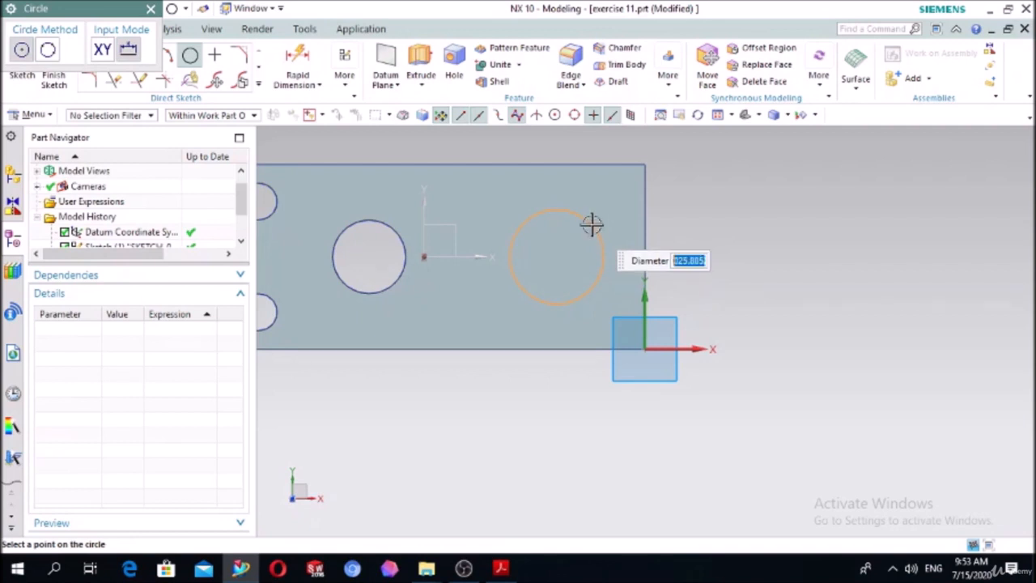
click(591, 225)
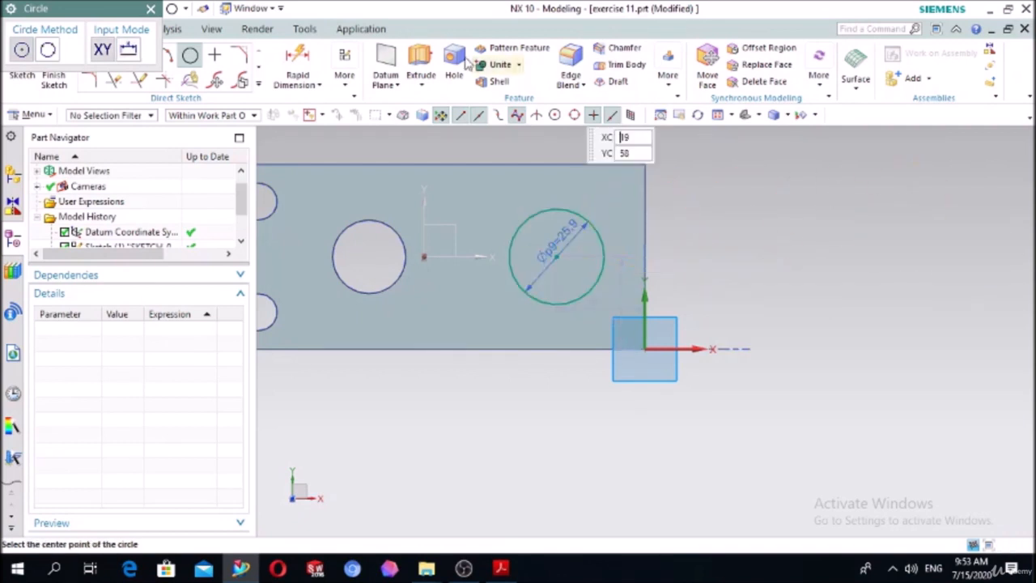
key(Escape)
key(Escape)
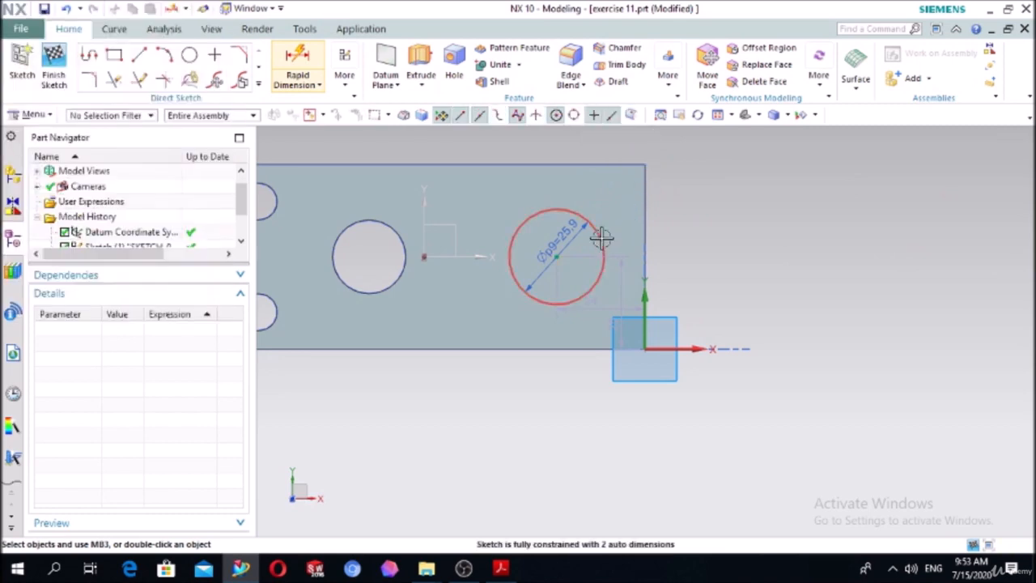
click(601, 238)
click(297, 65)
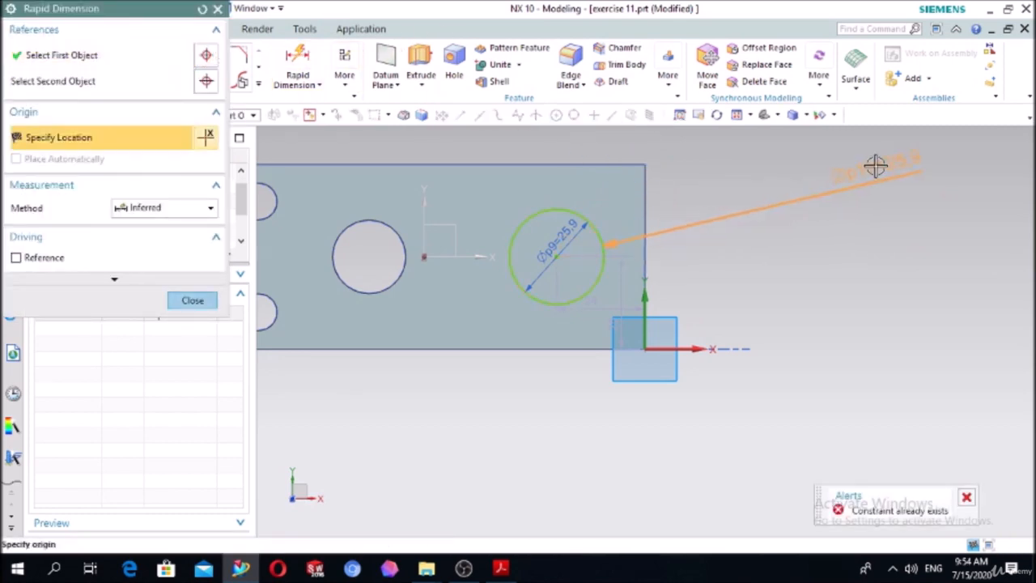
key(Escape)
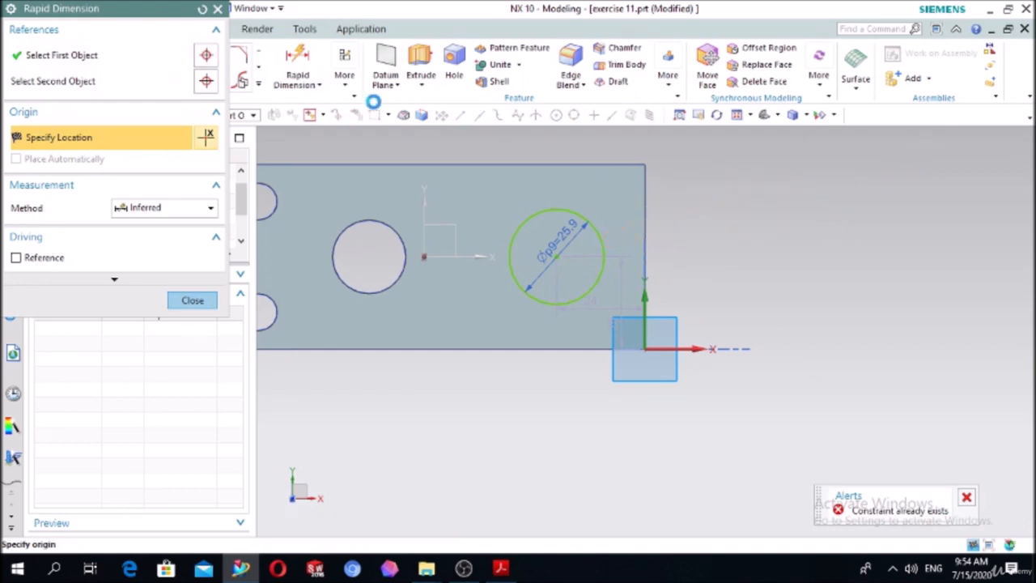
key(Escape)
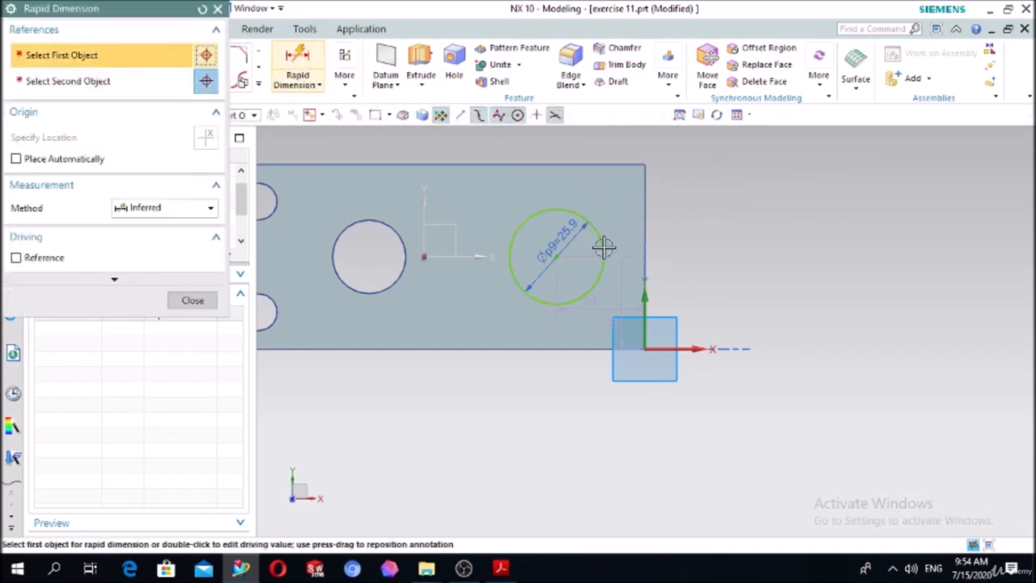
key(Escape)
- Set the new circle's diameter to 40 mm
double_click(560, 245)
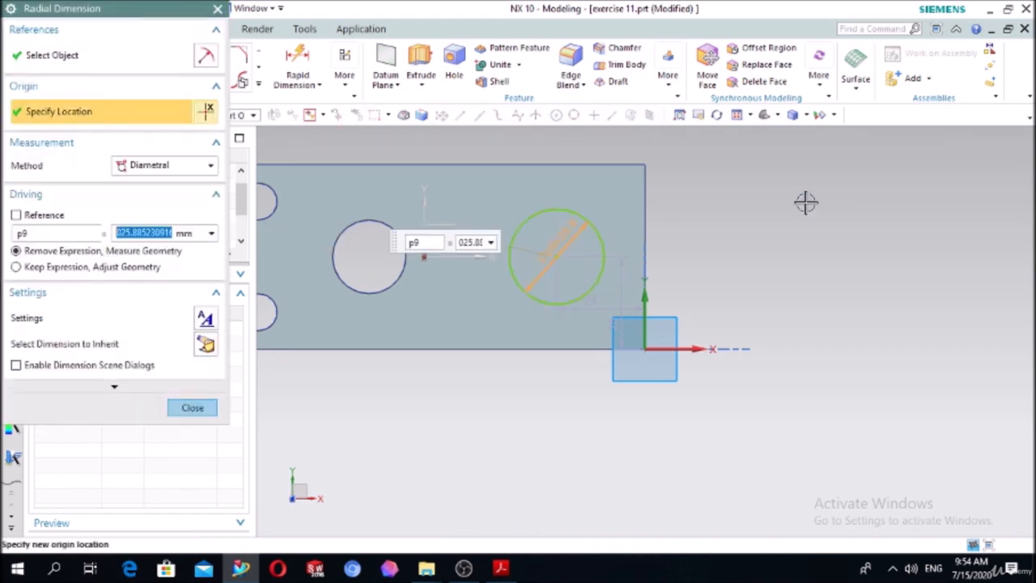
text(40)
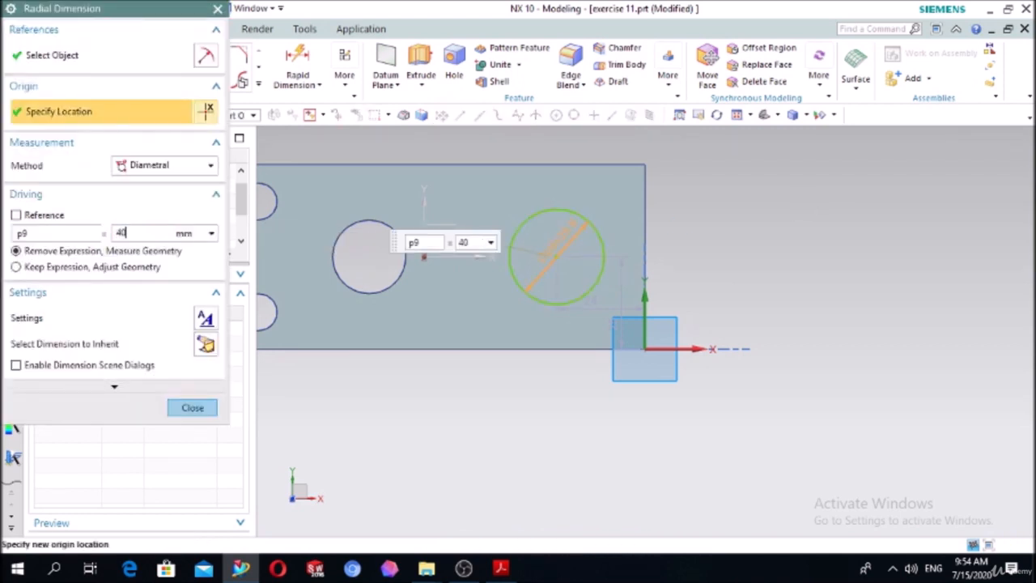
key(Return)
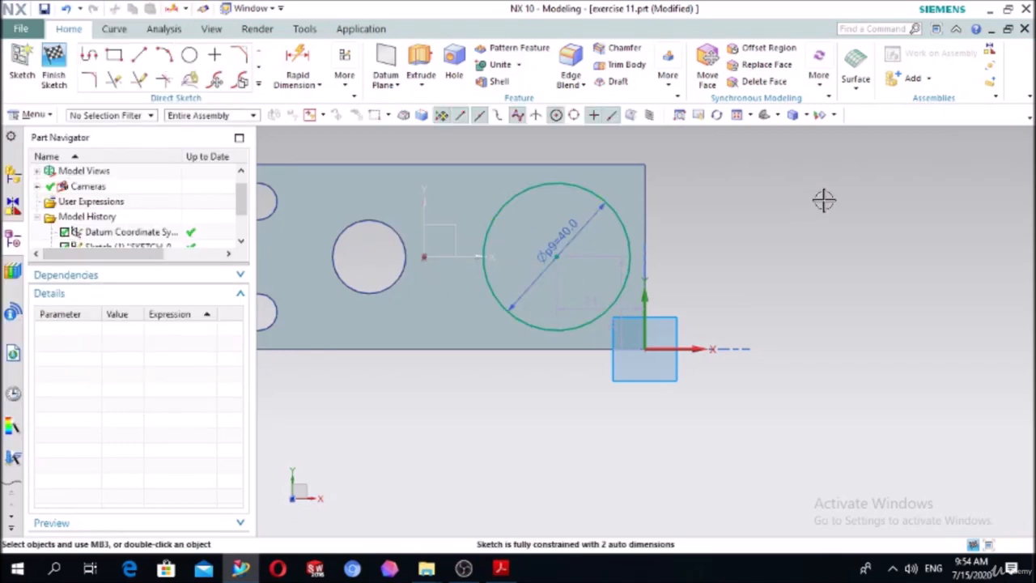
- Extrude the 40 mm circle upward from 0 to 20 mm and unite it with the slotted plate
click(420, 65)
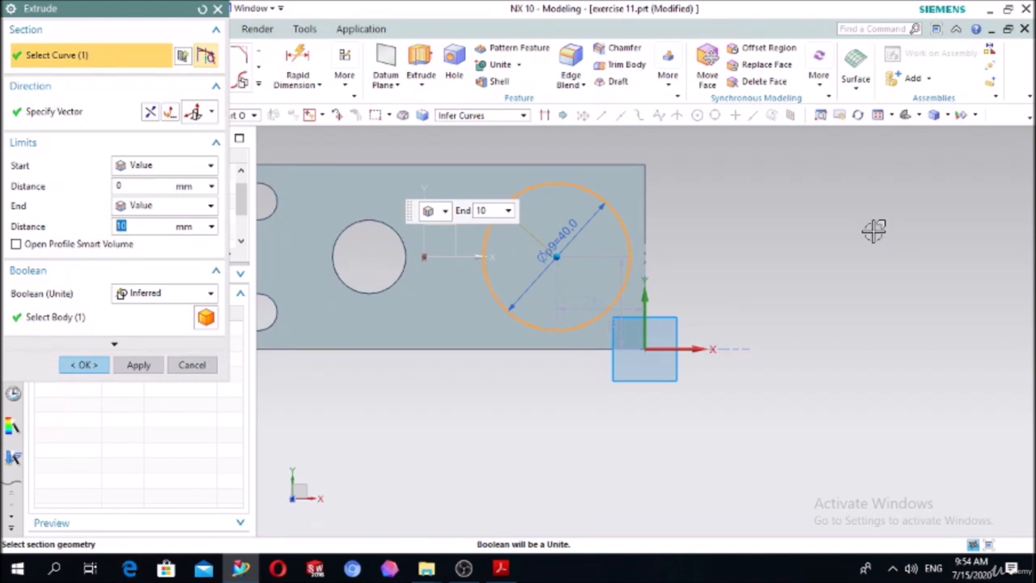
middle_drag(860, 270, 806, 220)
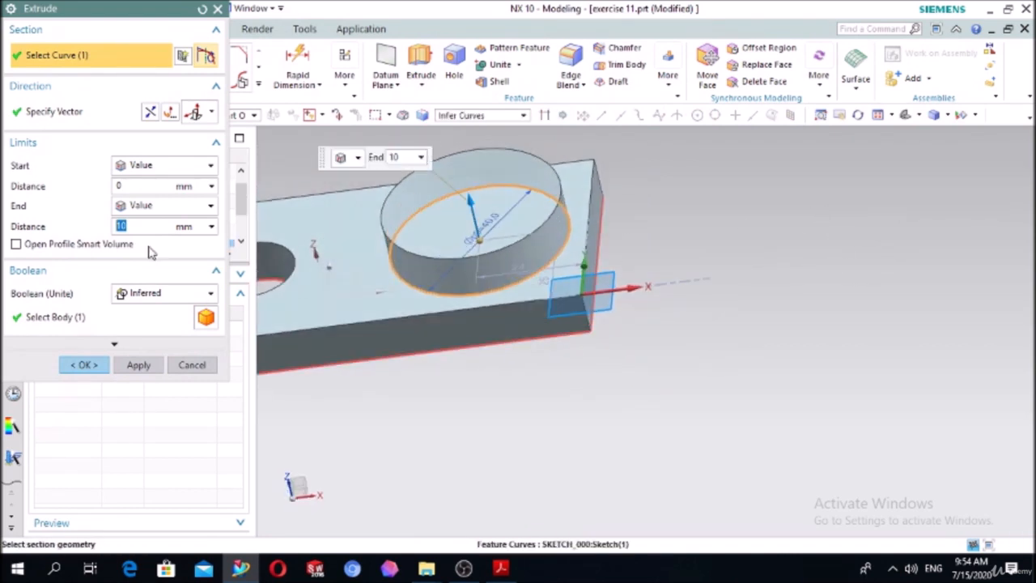
click(150, 295)
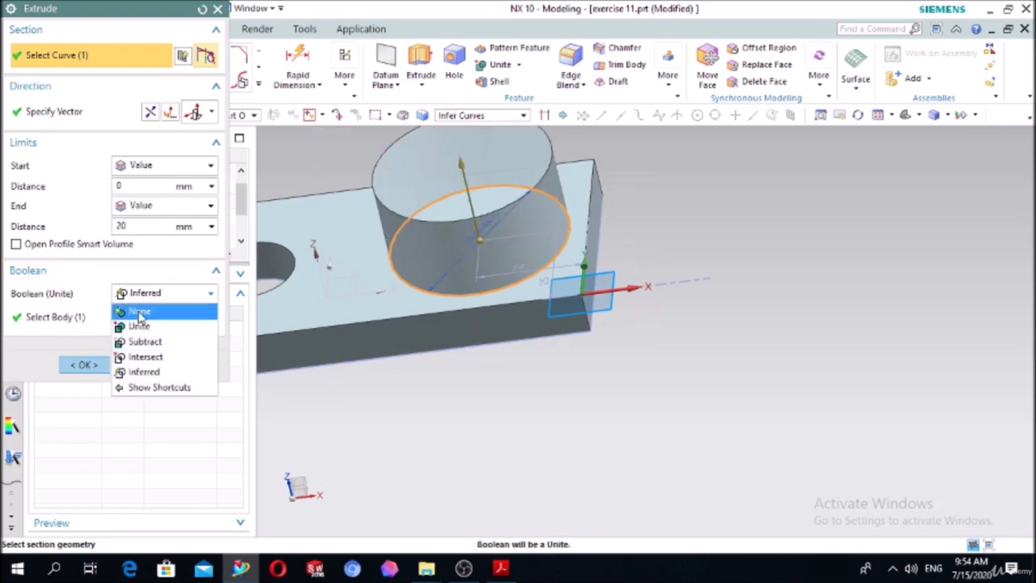
click(141, 326)
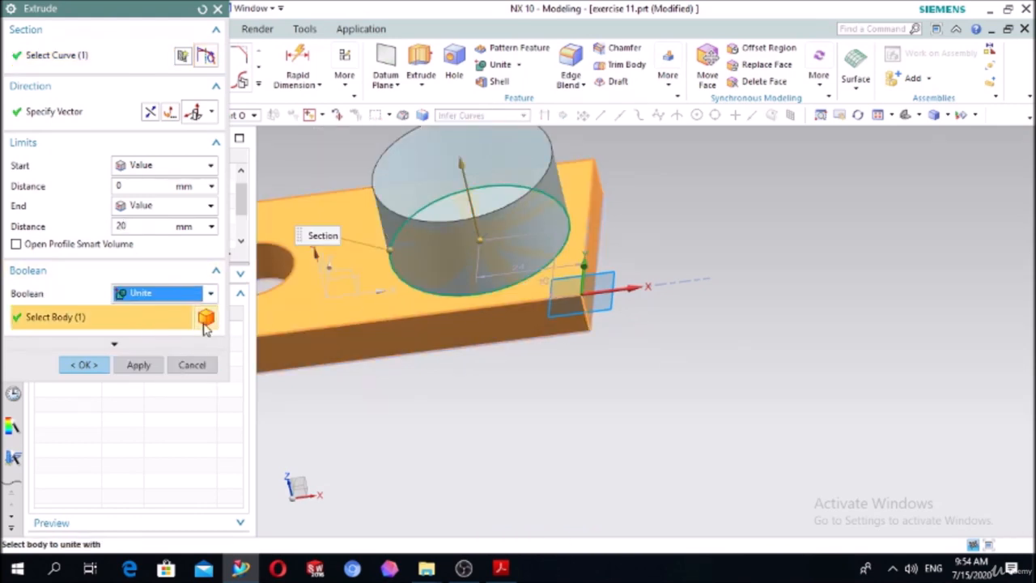
click(85, 365)
scroll(834, 233, down, 3)
scroll(775, 207, down, 2)
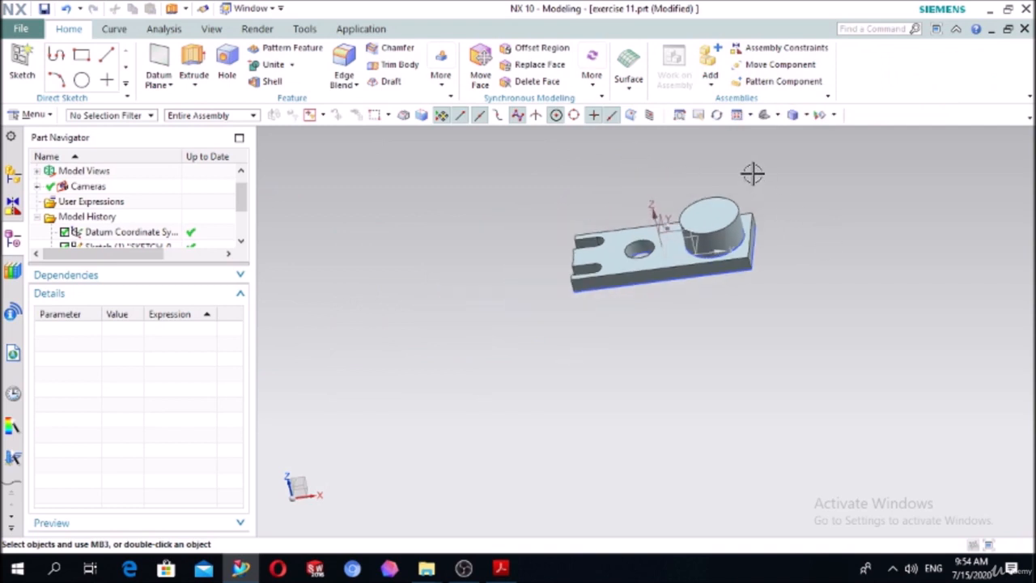
- Create a new sketch on the top face of the cylindrical boss
scroll(752, 174, up, 3)
click(22, 58)
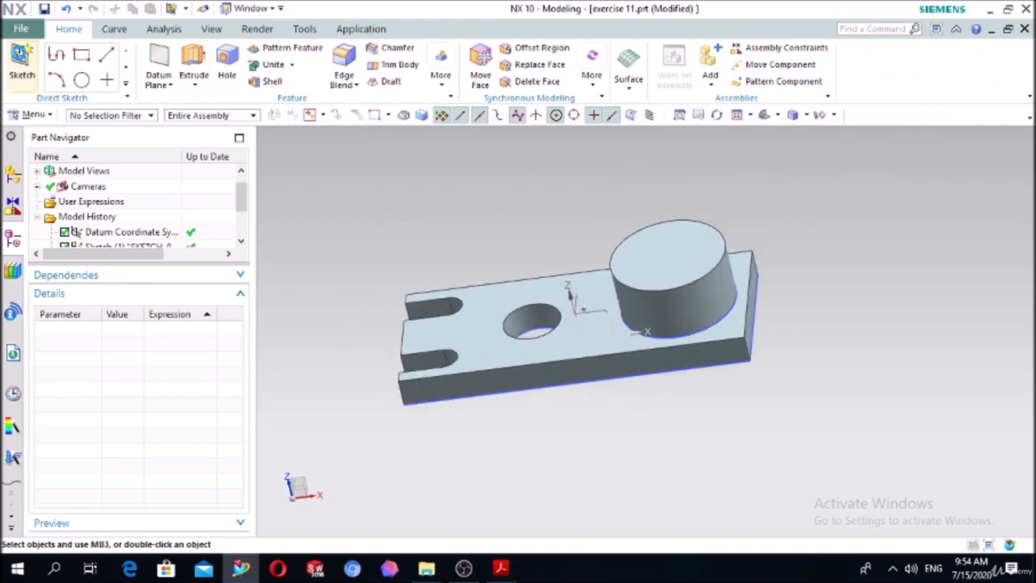
click(643, 275)
click(137, 243)
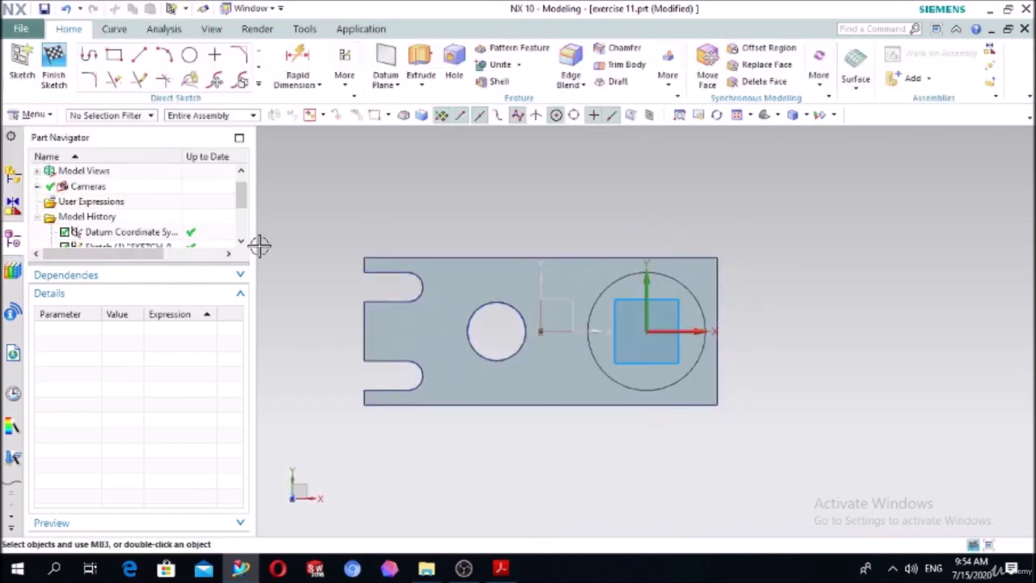
- Sketch a 30 mm diameter circle centered on the sketch origin of the boss's top face
click(188, 55)
scroll(684, 348, up, 2)
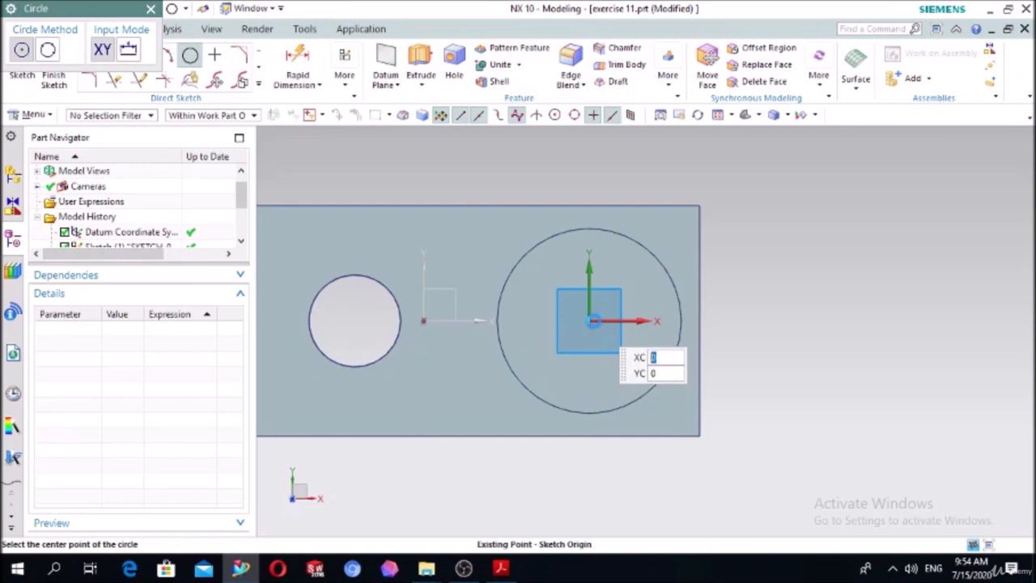
click(589, 321)
text(0)
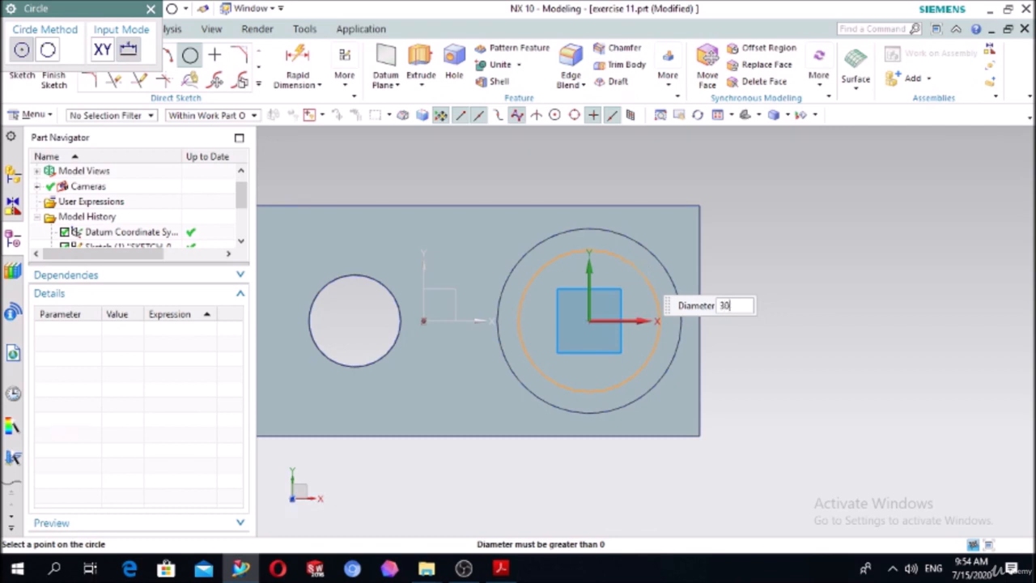
key(Return)
key(Escape)
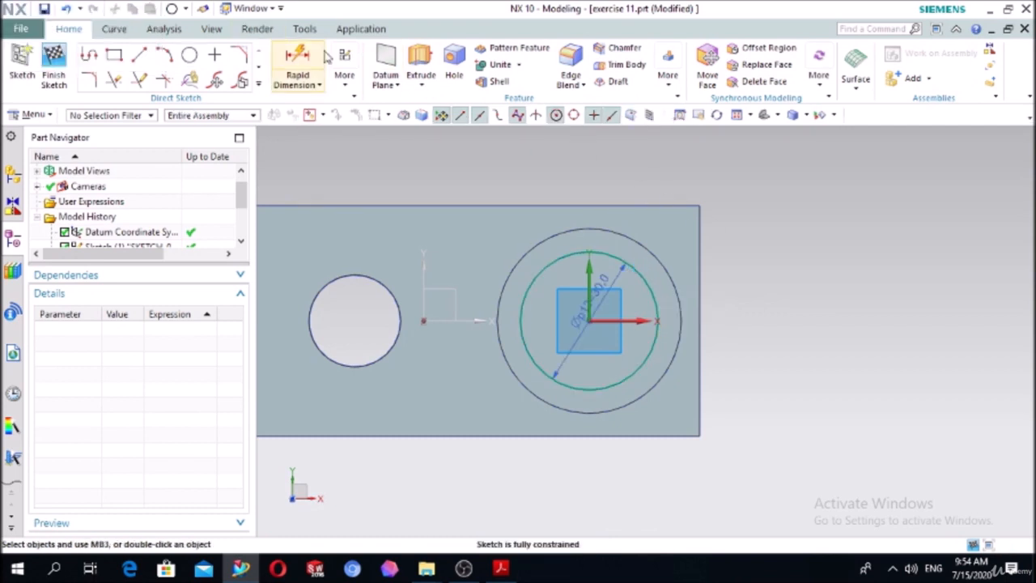
- Extrude the 30 mm circle 10 mm downward into the boss, subtracting it from the body
click(419, 56)
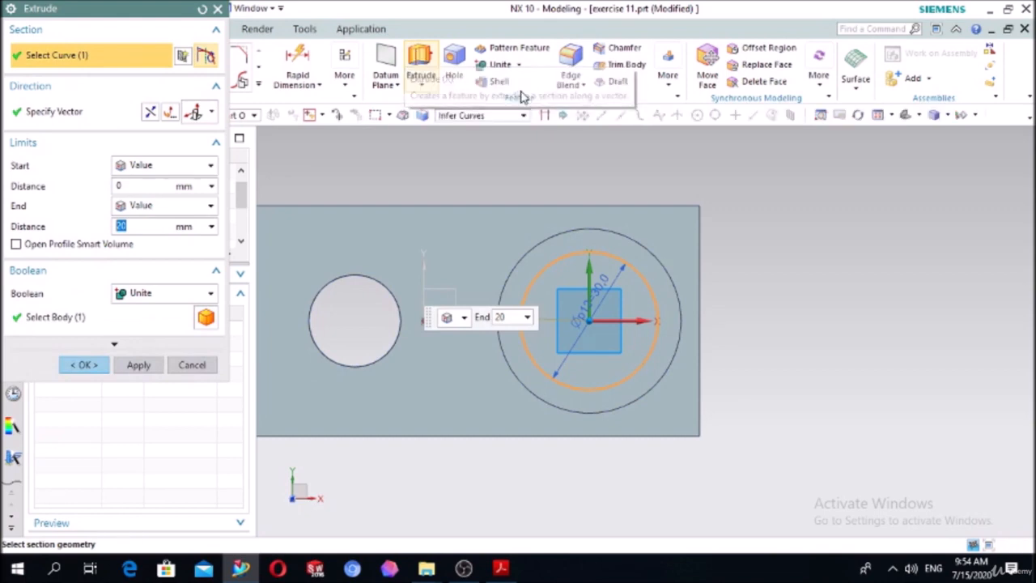
middle_drag(796, 282, 752, 214)
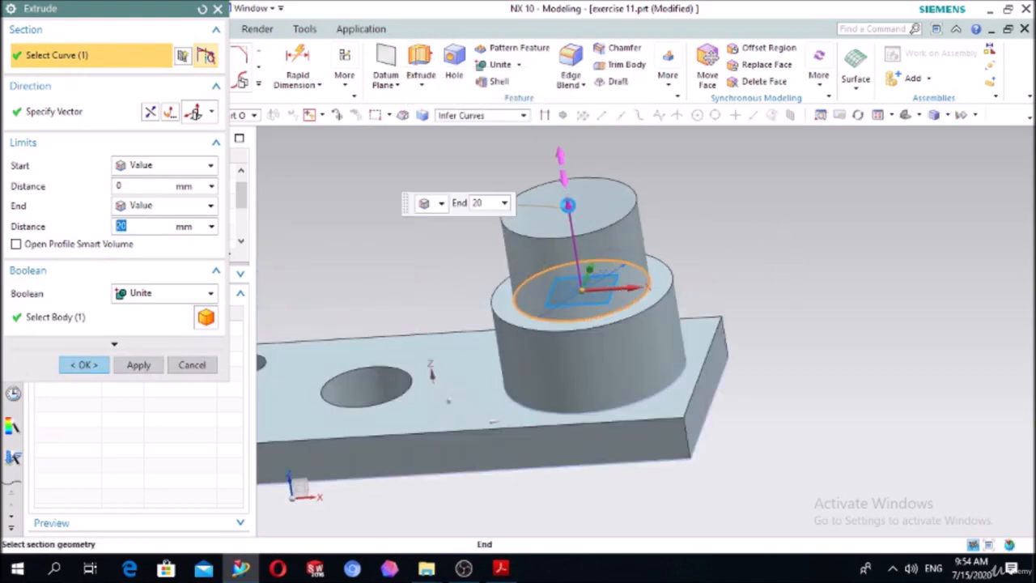
double_click(575, 198)
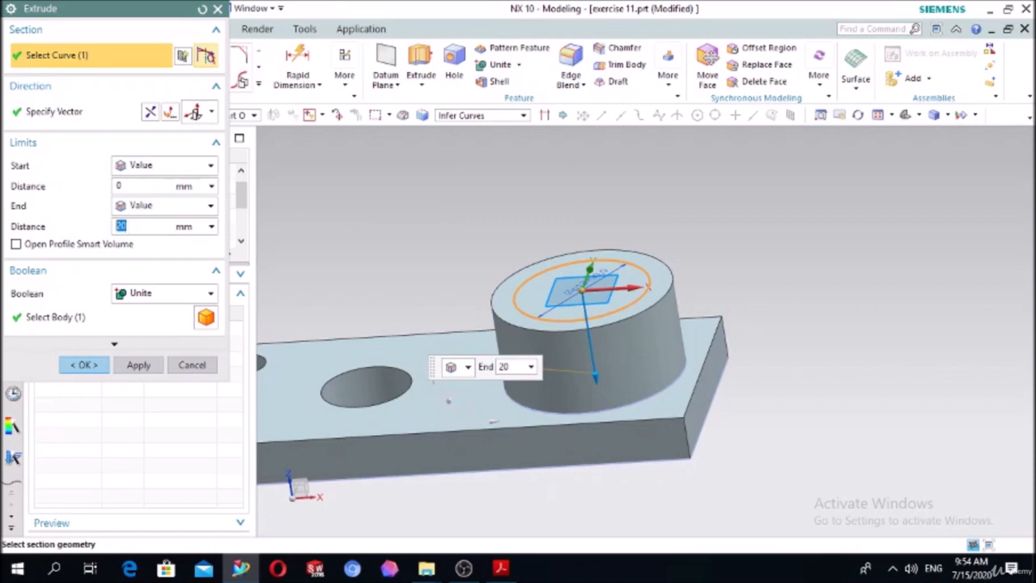
click(154, 294)
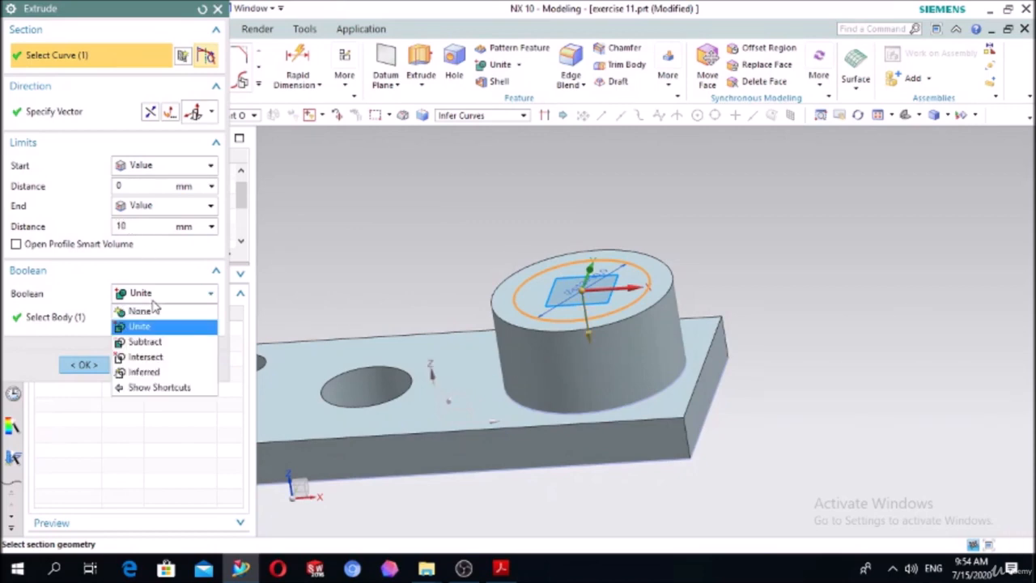
click(150, 341)
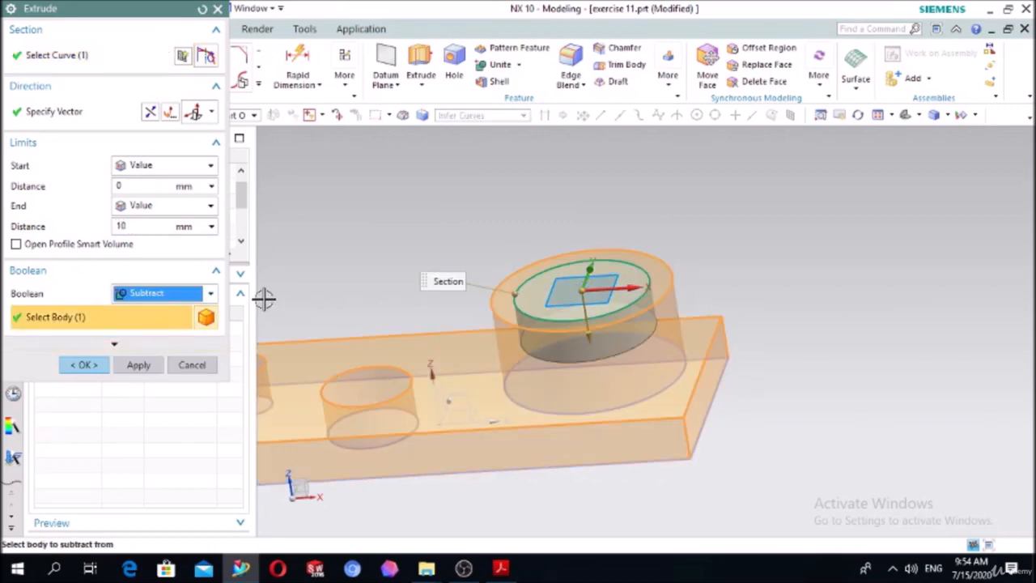
click(95, 365)
- Create a new sketch on the floor of the circular recess in the boss
middle_drag(851, 280, 856, 293)
click(22, 61)
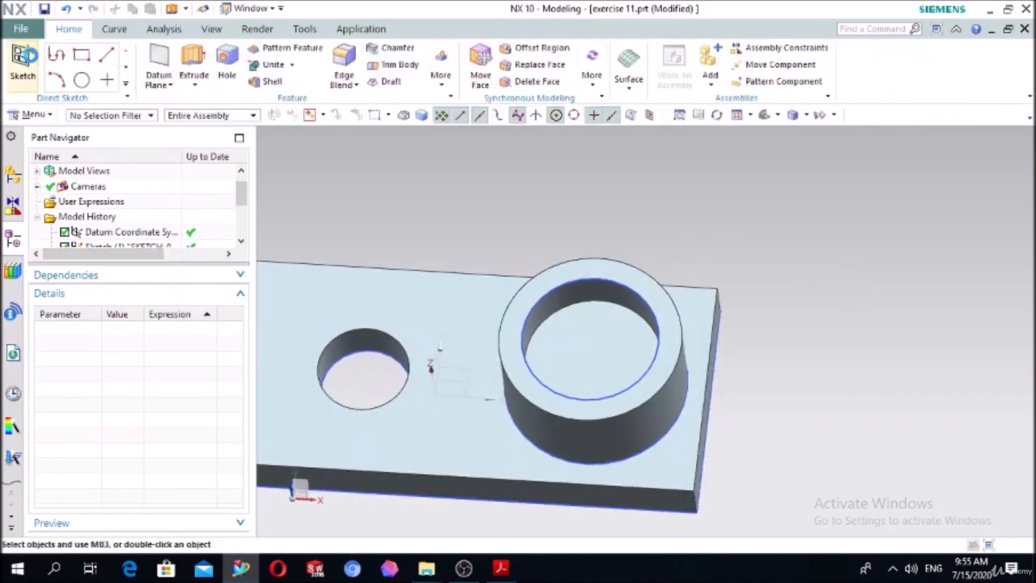
click(549, 340)
click(138, 243)
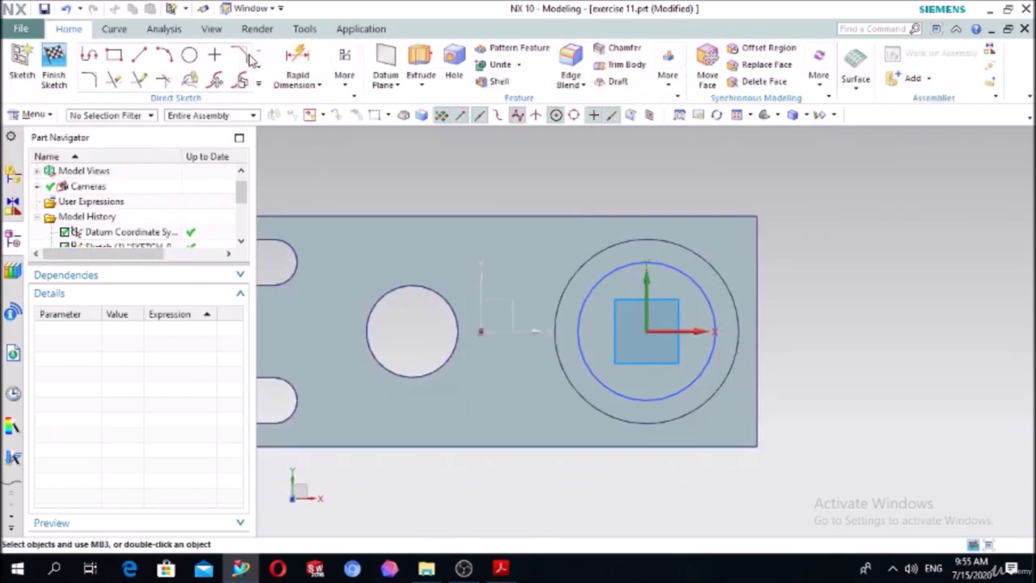
- Sketch a 10 mm diameter circle centered on the sketch origin of the recess floor
click(189, 55)
scroll(663, 343, up, 2)
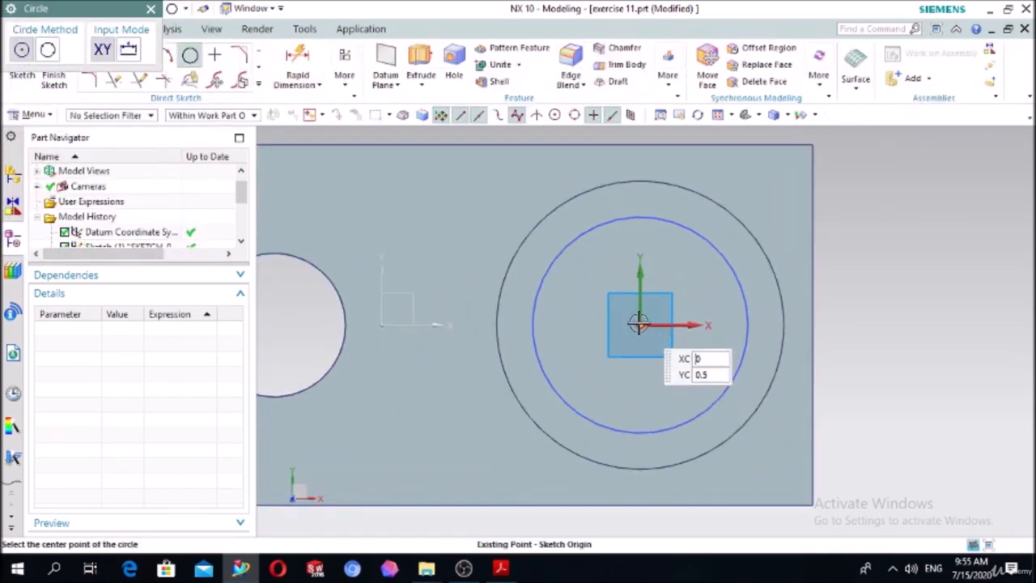
click(640, 324)
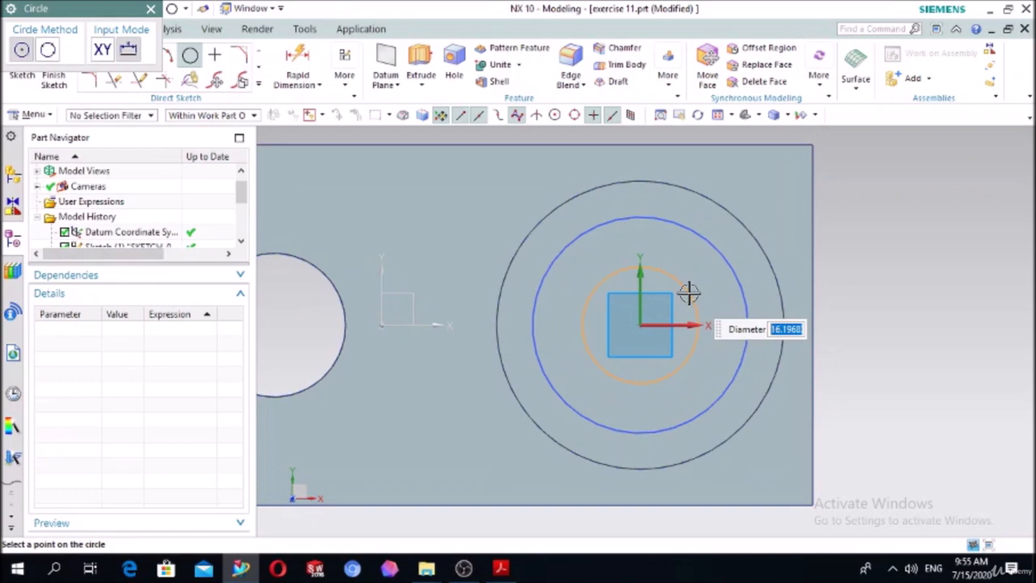
text(10)
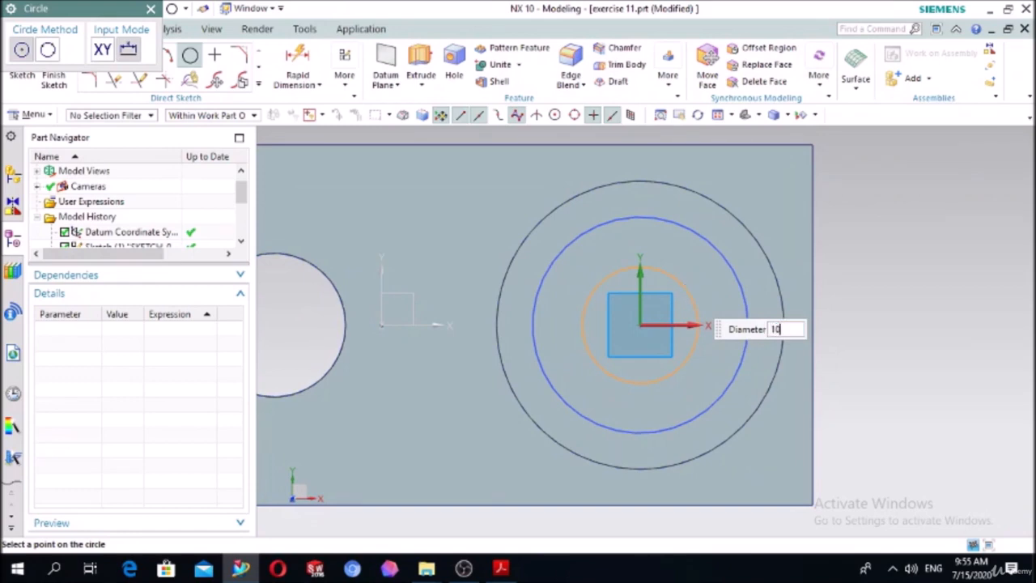
key(Return)
key(Escape)
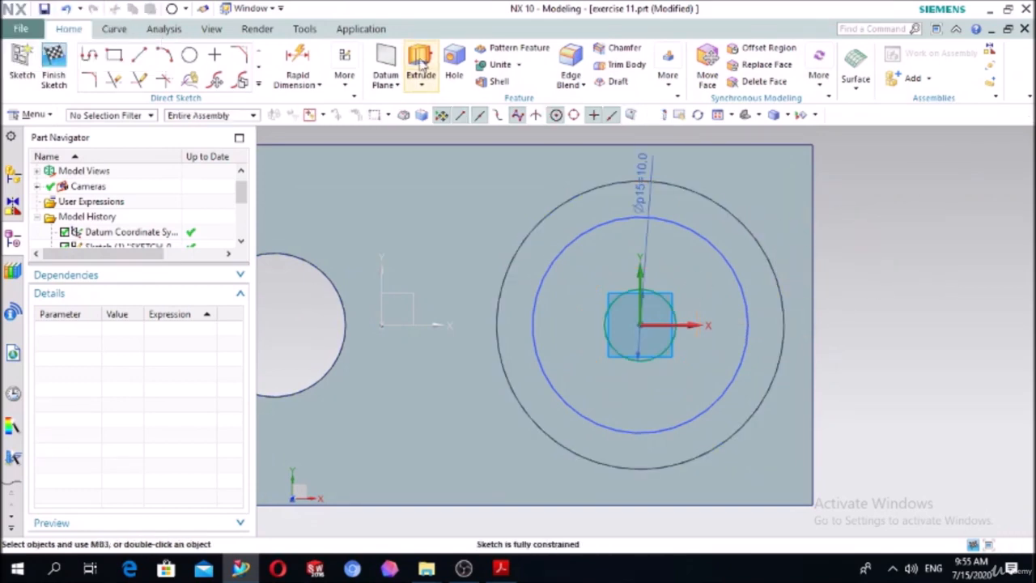
- Extrude the 10 mm circle downward as a subtract, with the end limit Until Selected at the plate's bottom face
click(422, 65)
scroll(858, 252, up, 3)
middle_drag(858, 251, 819, 196)
double_click(678, 205)
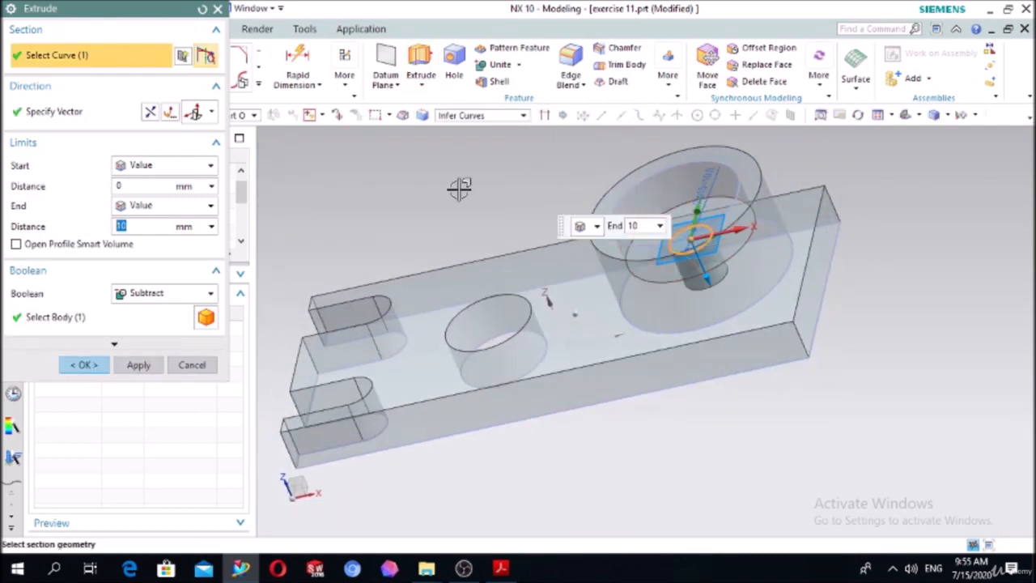
click(149, 207)
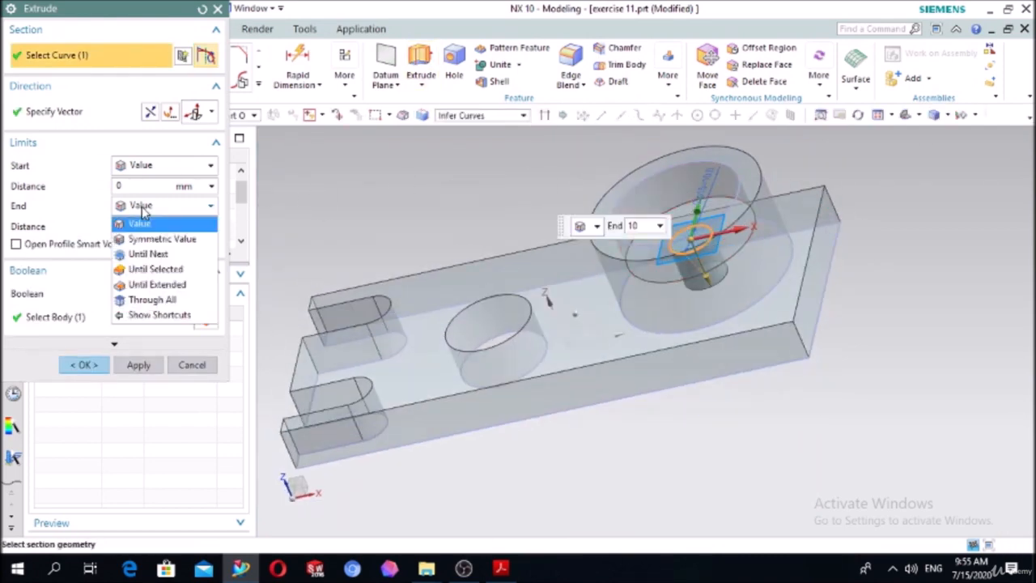
click(155, 270)
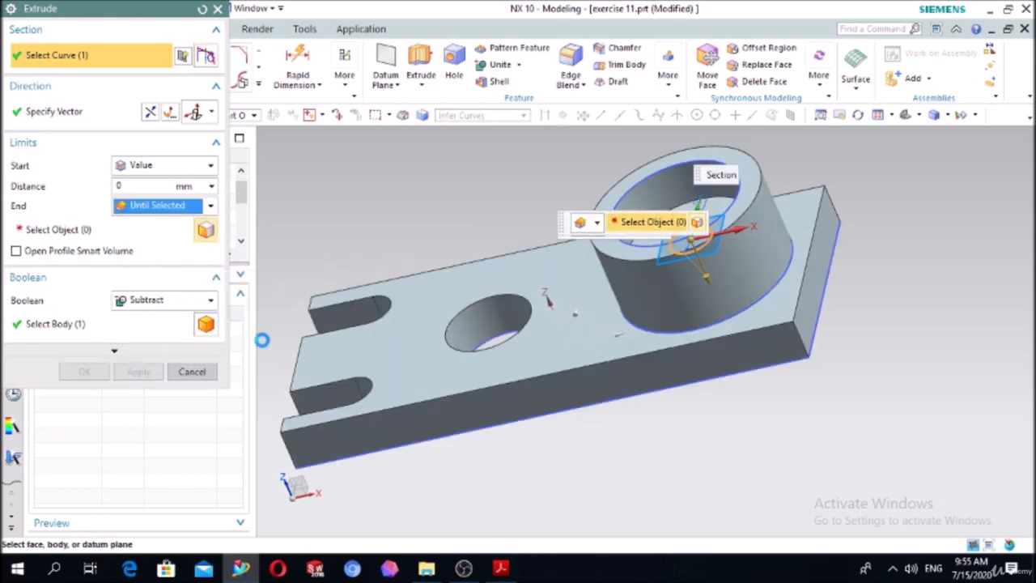
middle_drag(629, 486, 602, 433)
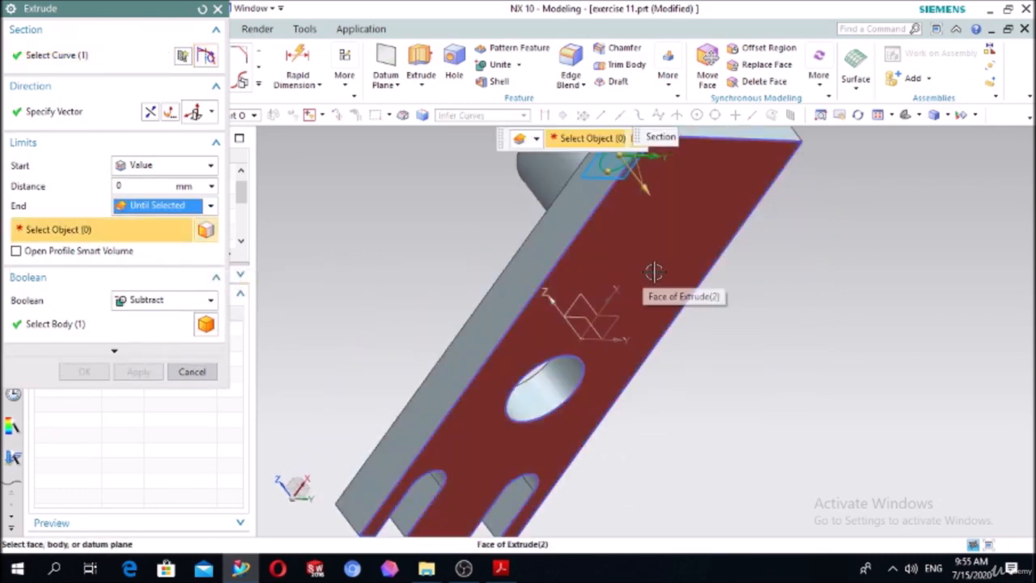
click(622, 194)
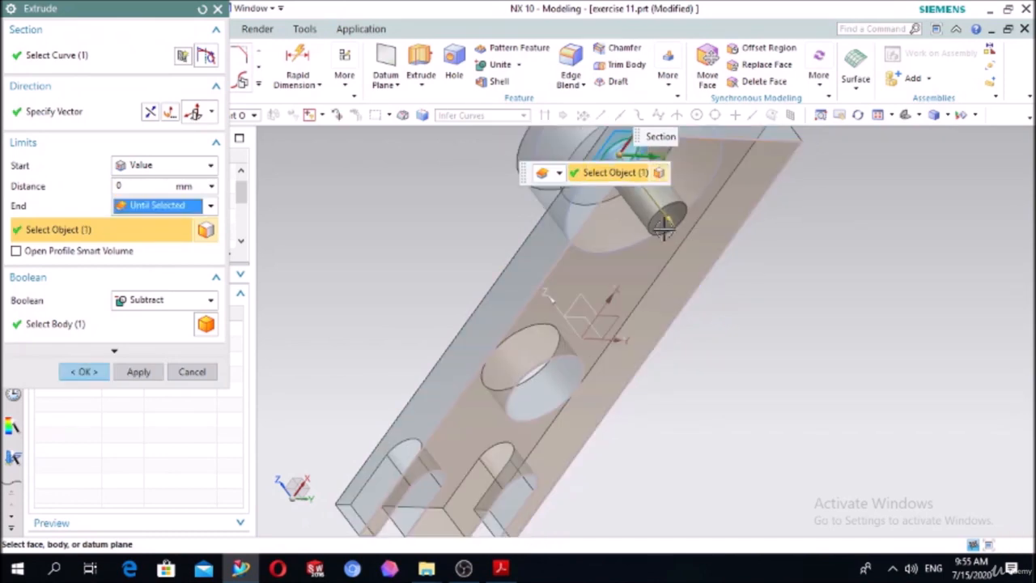
click(87, 371)
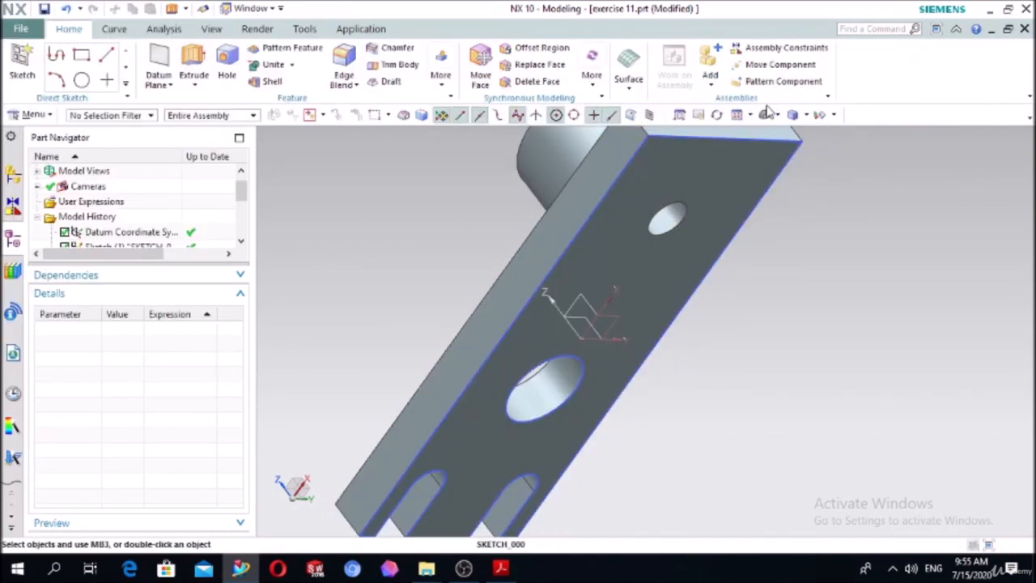
- Blend the two vertical corner edges at the plate's boss end with a 5 mm radius
click(761, 116)
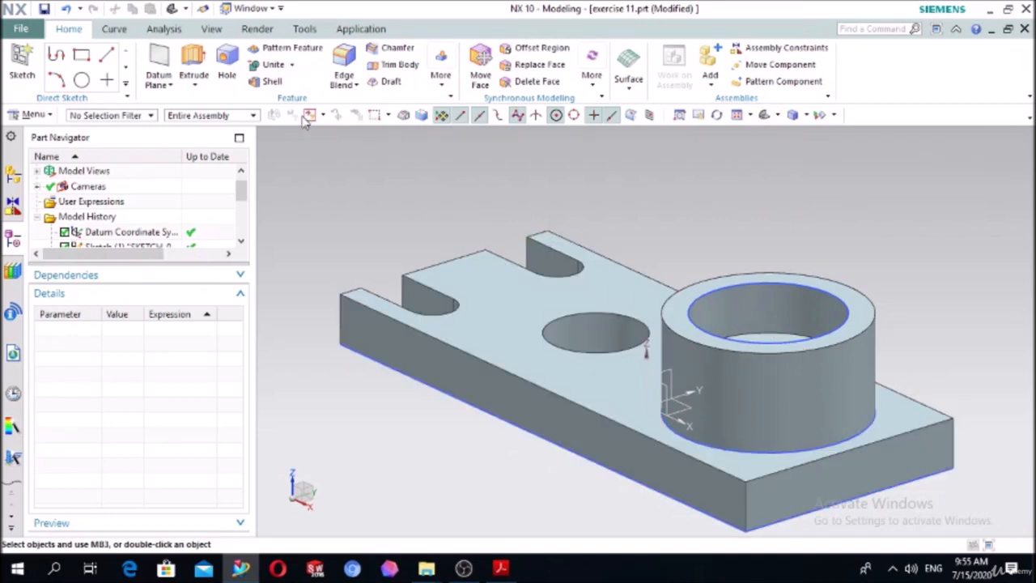
click(343, 69)
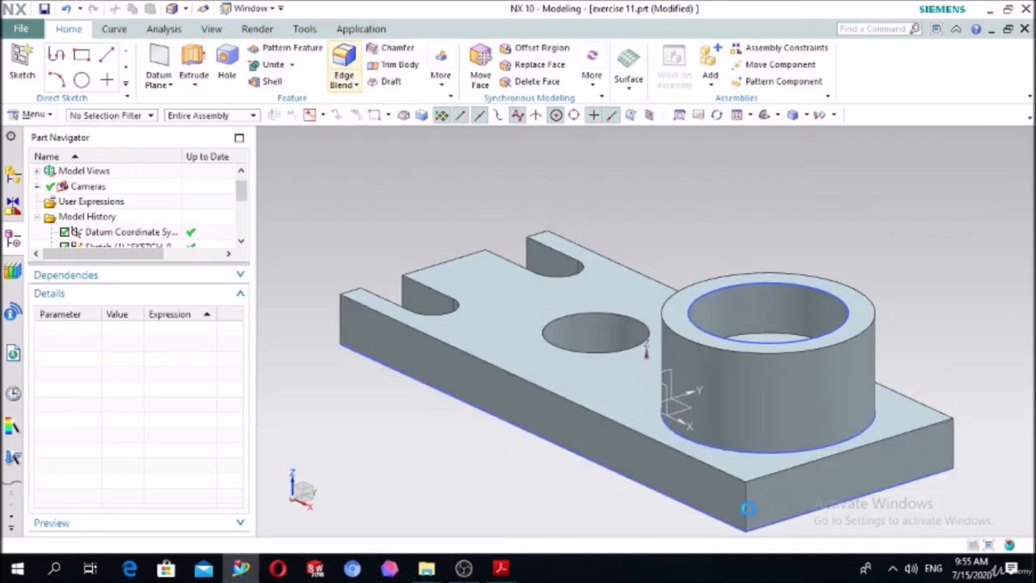
click(741, 493)
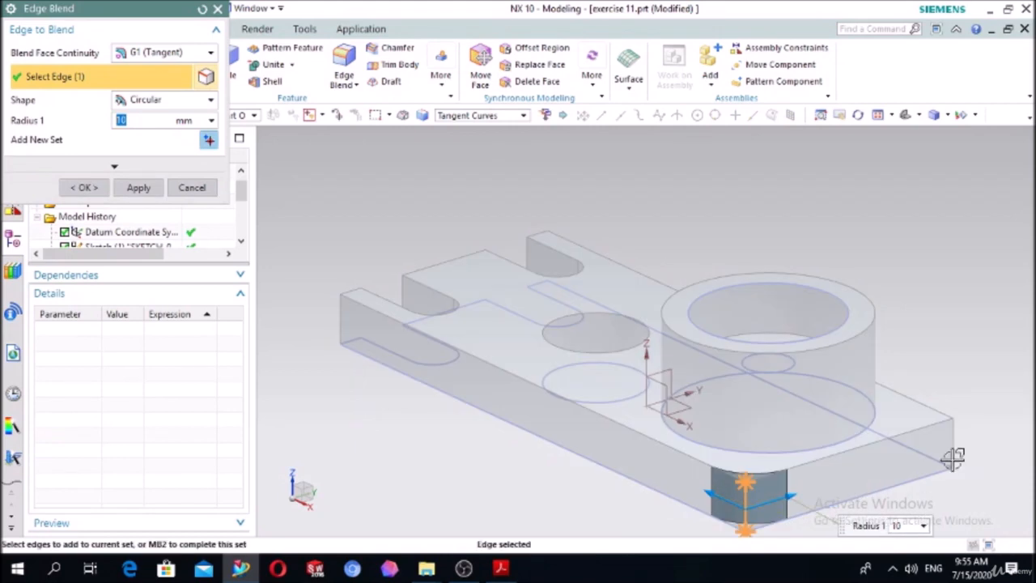
click(952, 456)
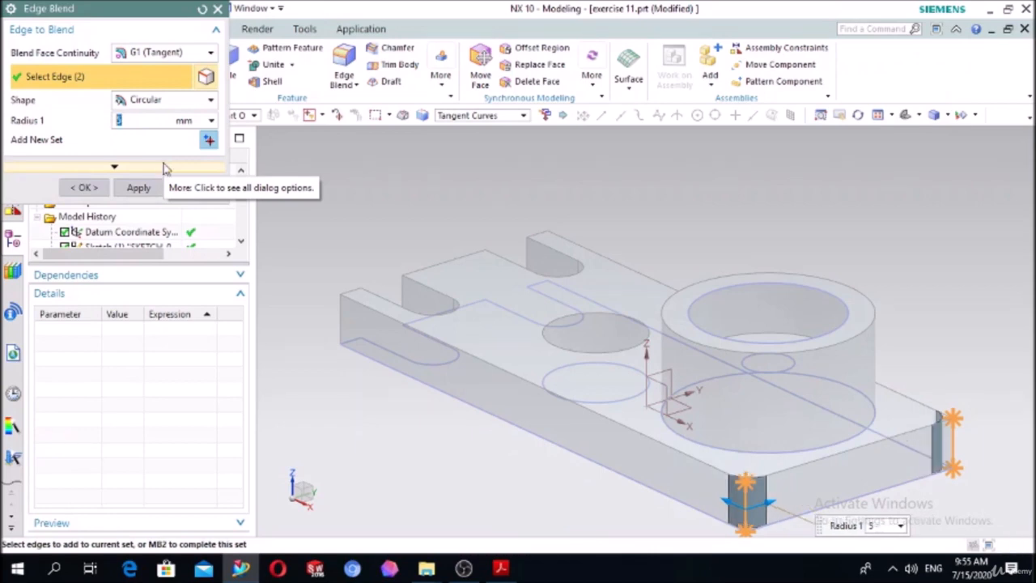
click(85, 187)
middle_drag(440, 296, 442, 432)
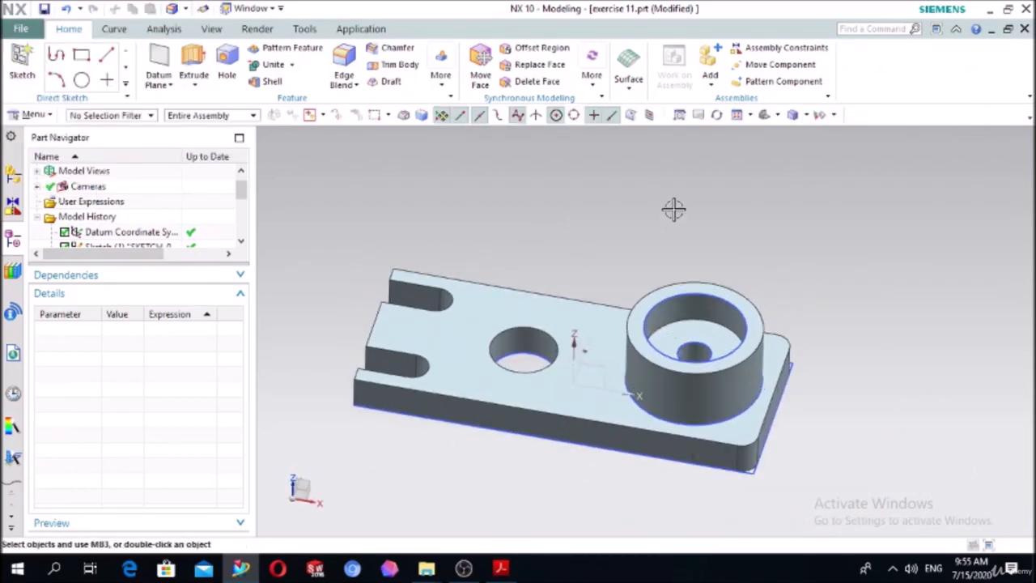